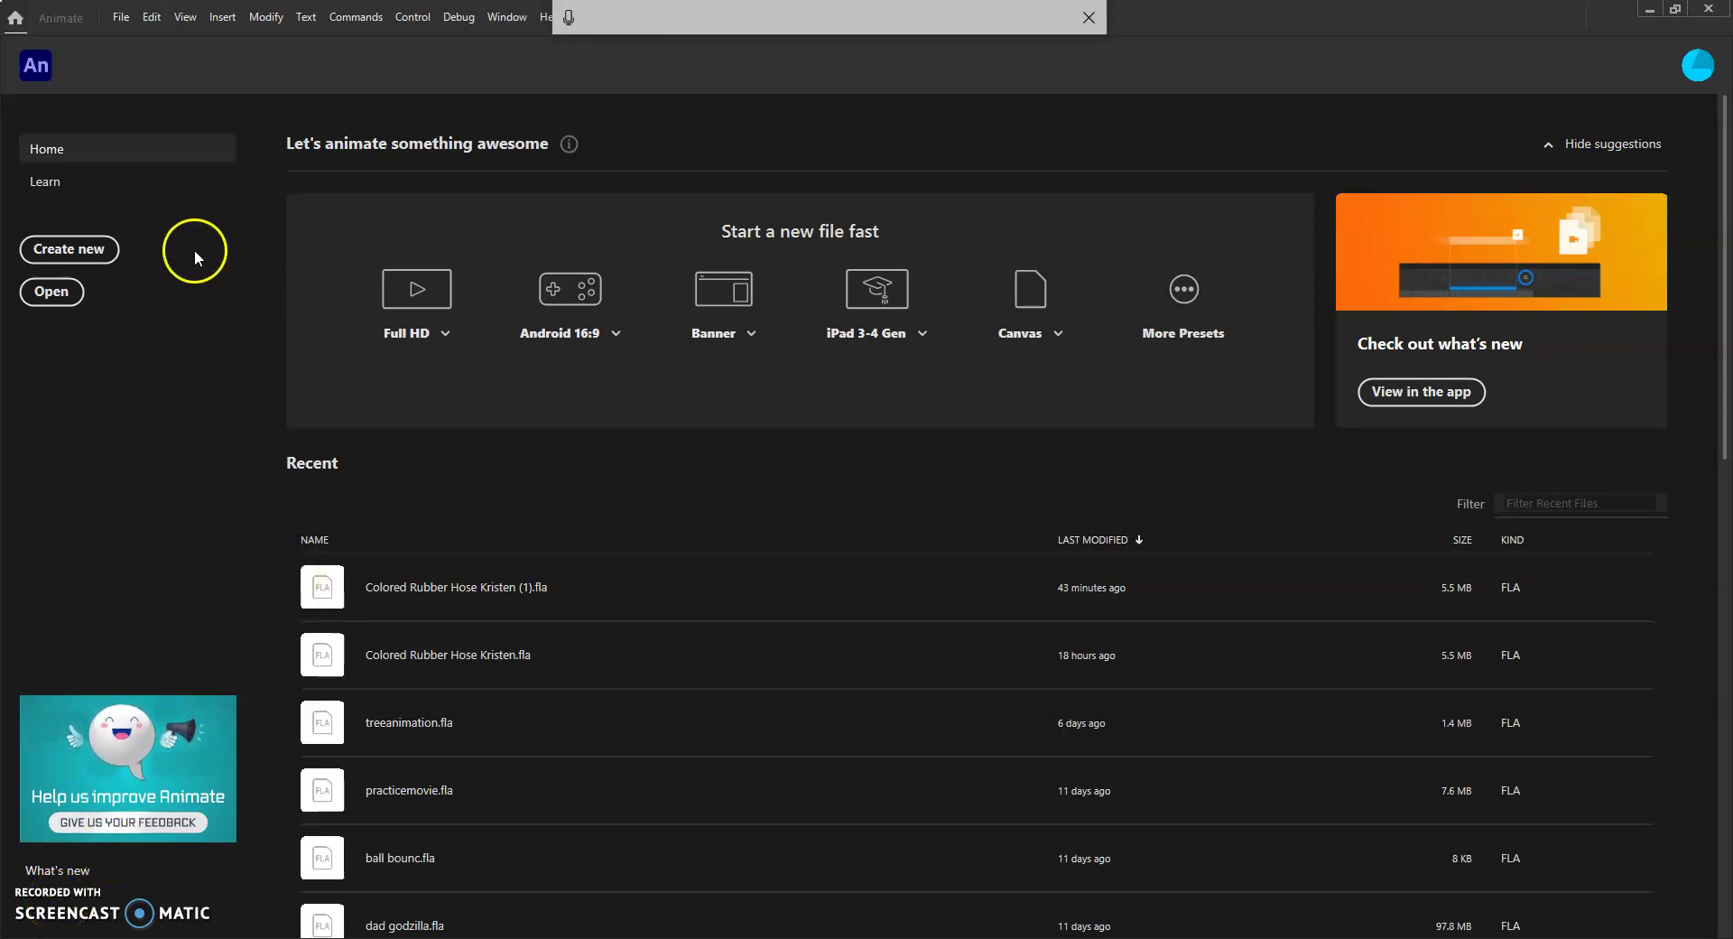
- Create a Standard 640 × 480 document at 30 fps for ActionScript 3.0 and choose the Animator workspace
click(92, 254)
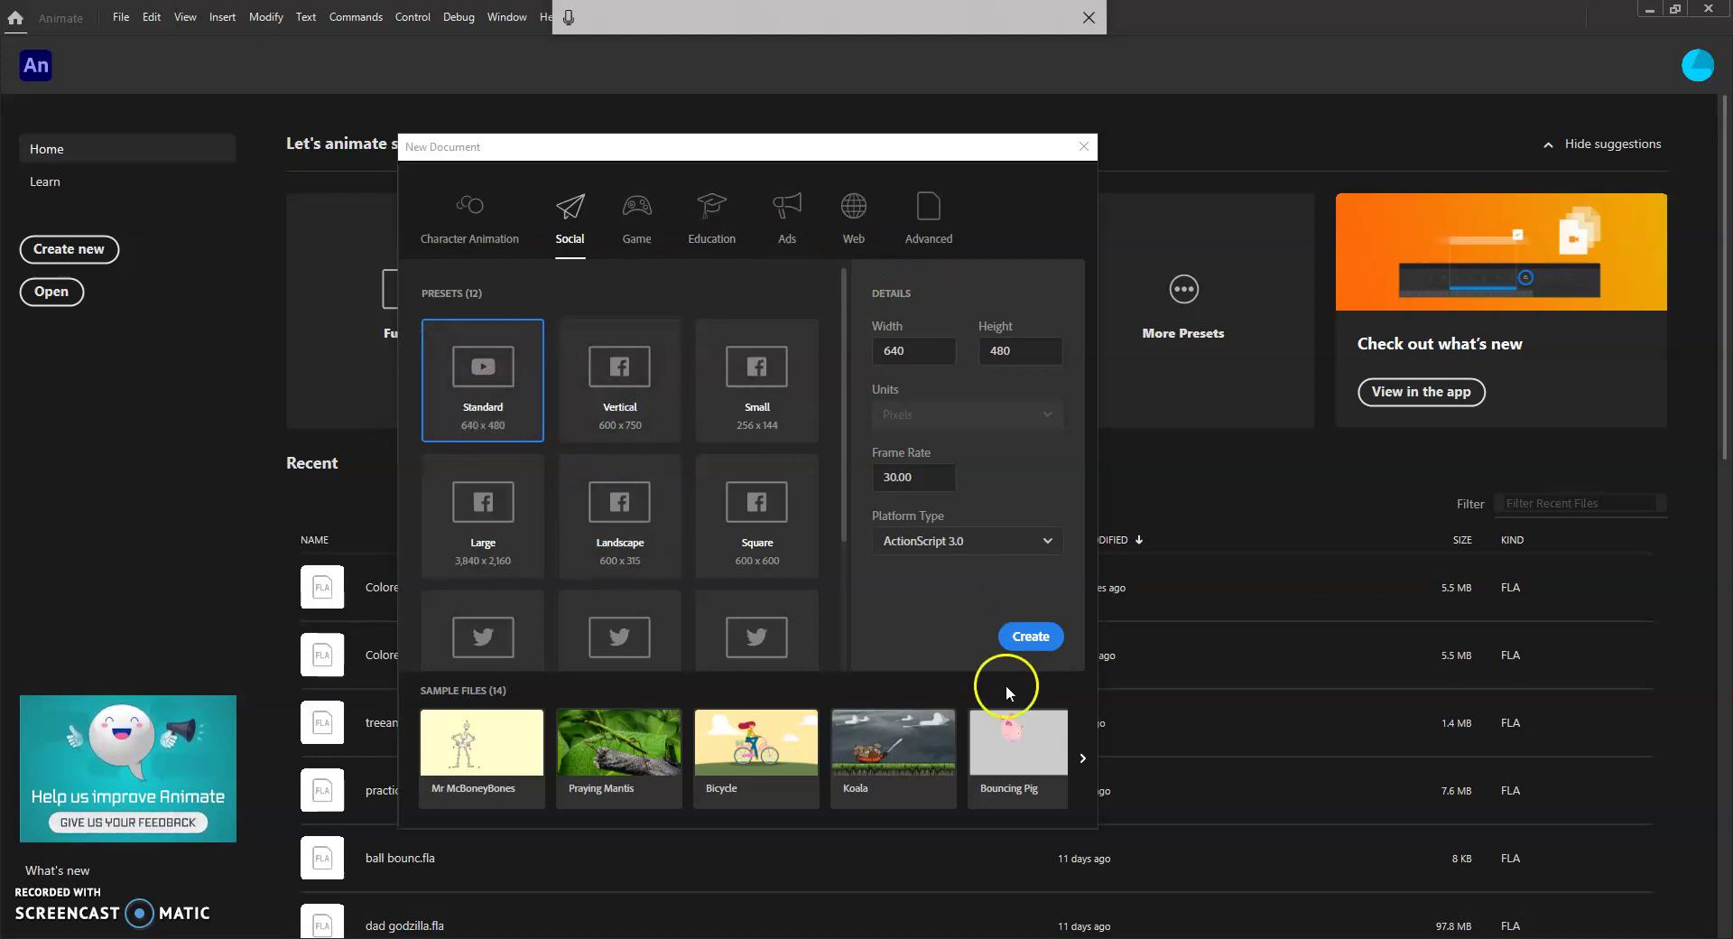
click(1038, 635)
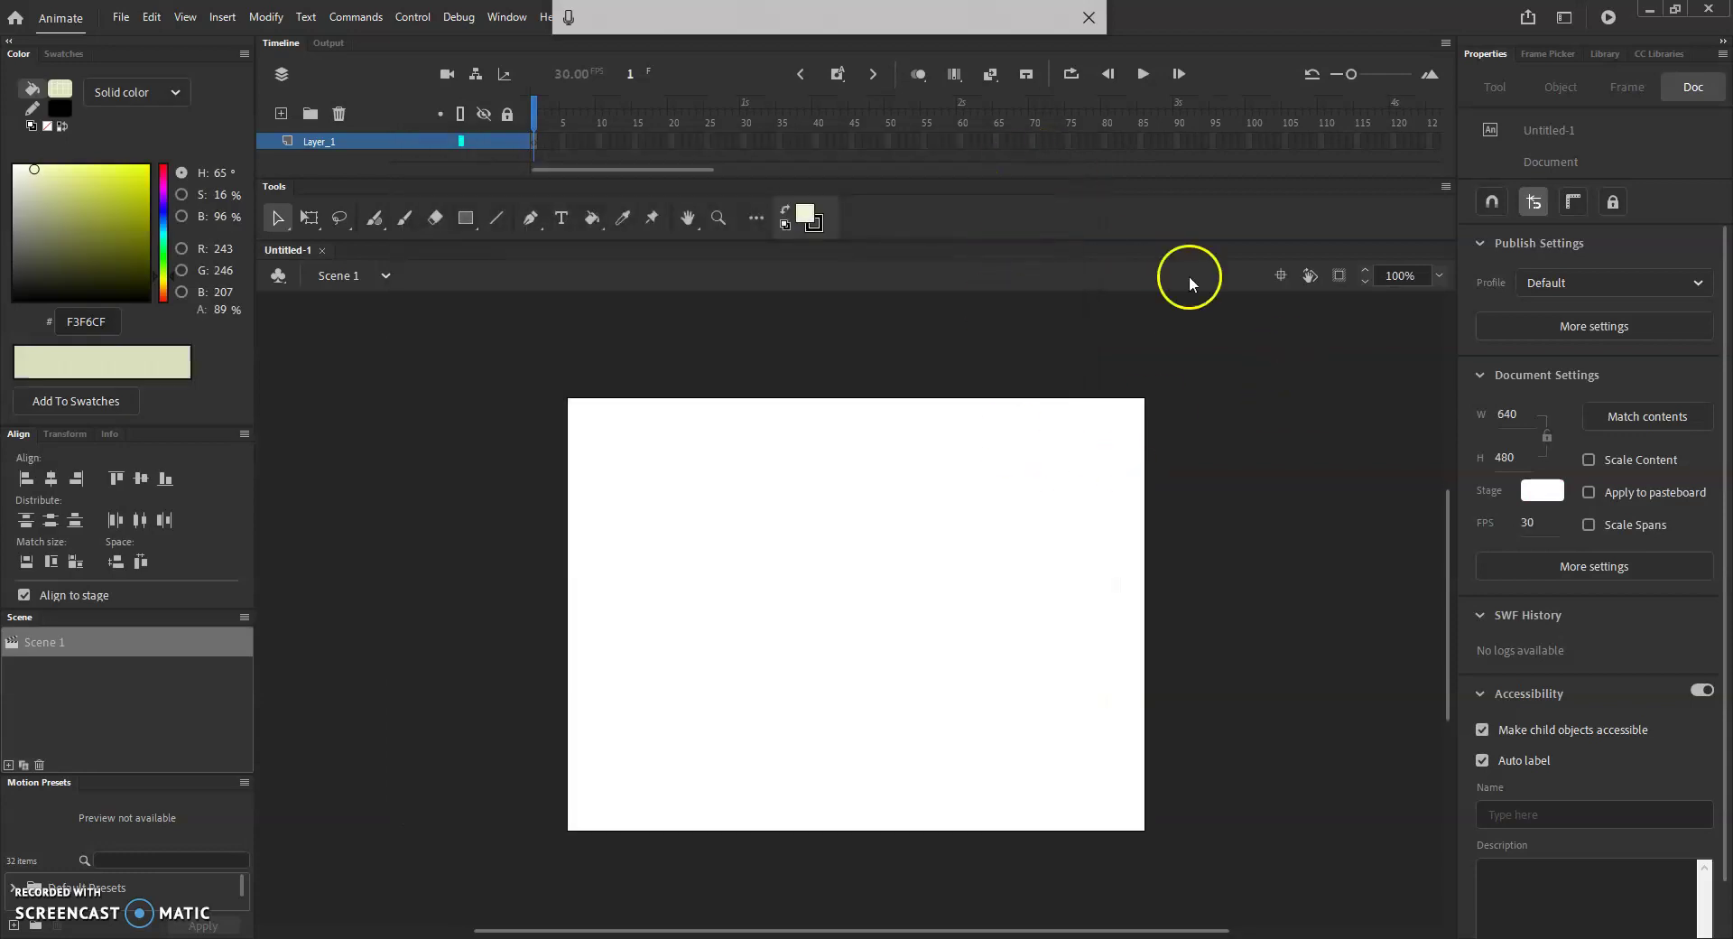
click(1565, 18)
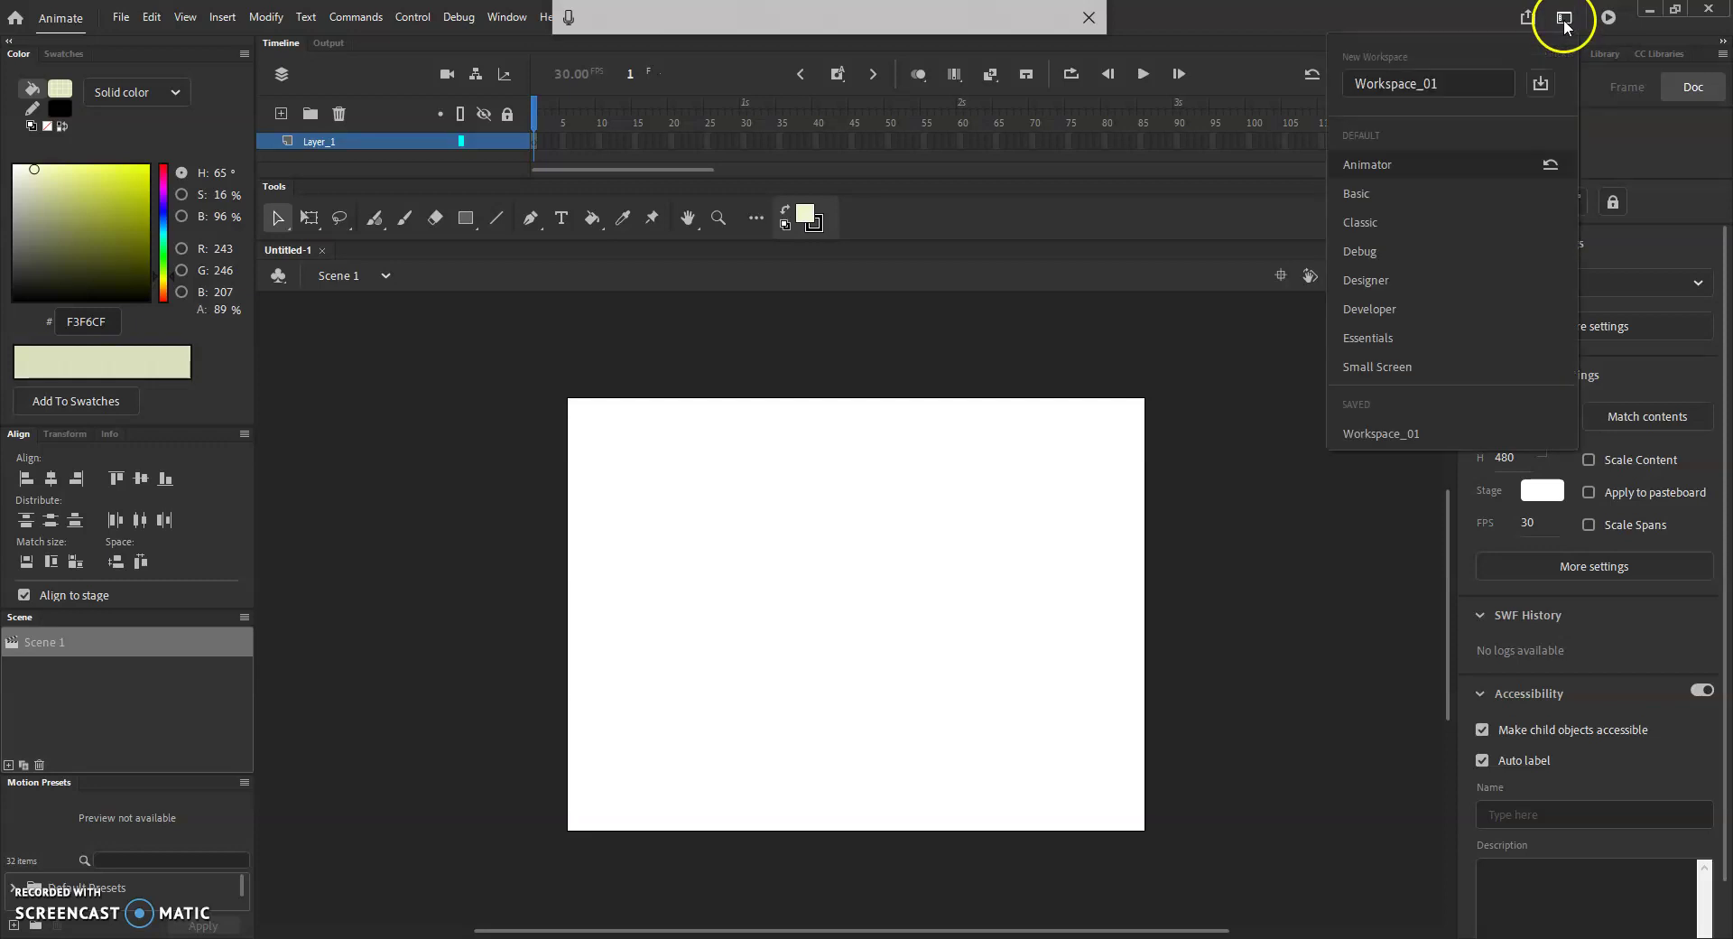
click(1383, 166)
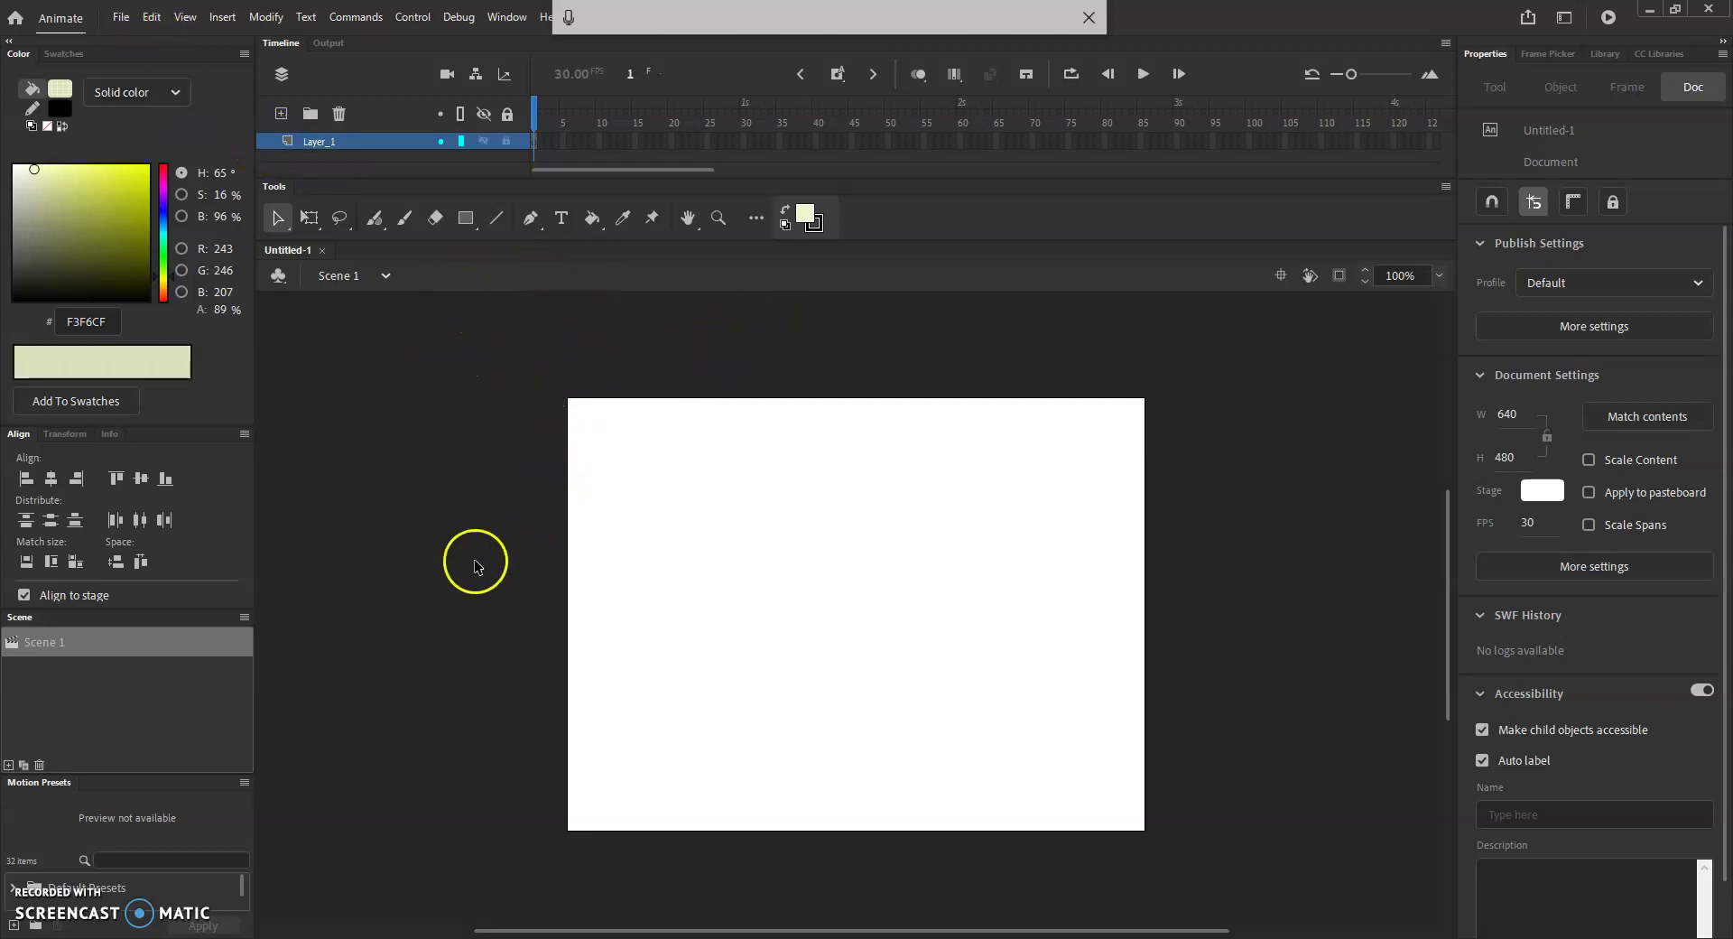
click(541, 462)
- Import "leaves and tree pic for animation (2)" to the stage from Desktop > 165 summer images > leaf project
click(95, 63)
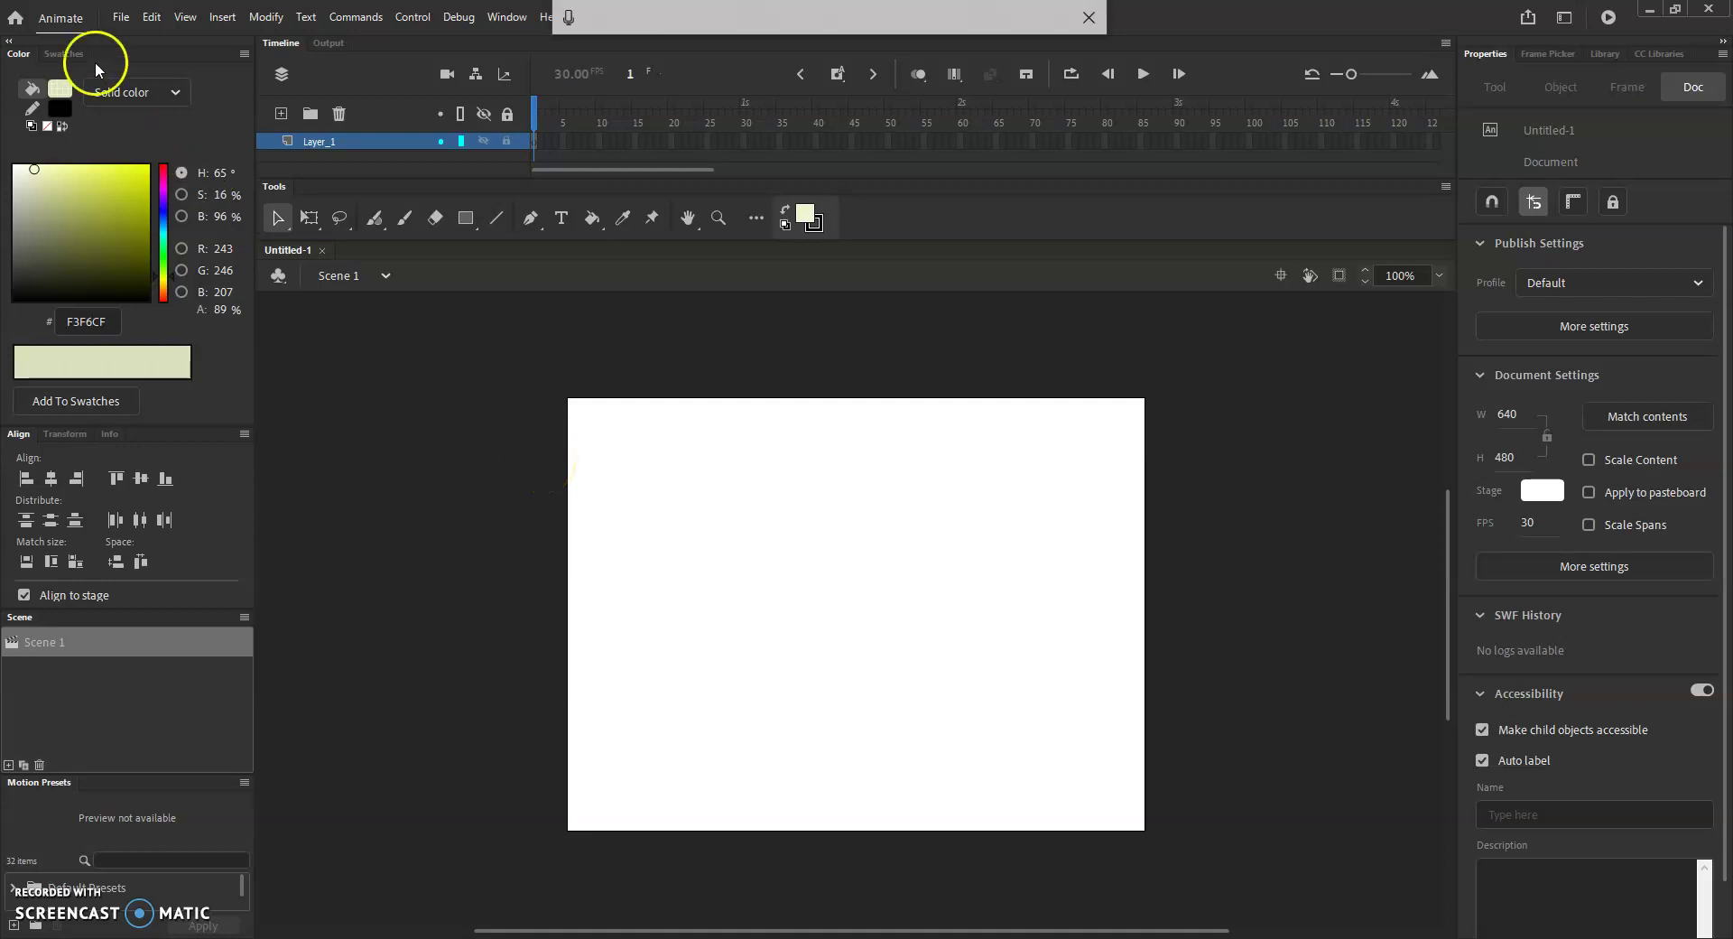
click(119, 18)
mouse_move(193, 283)
click(389, 284)
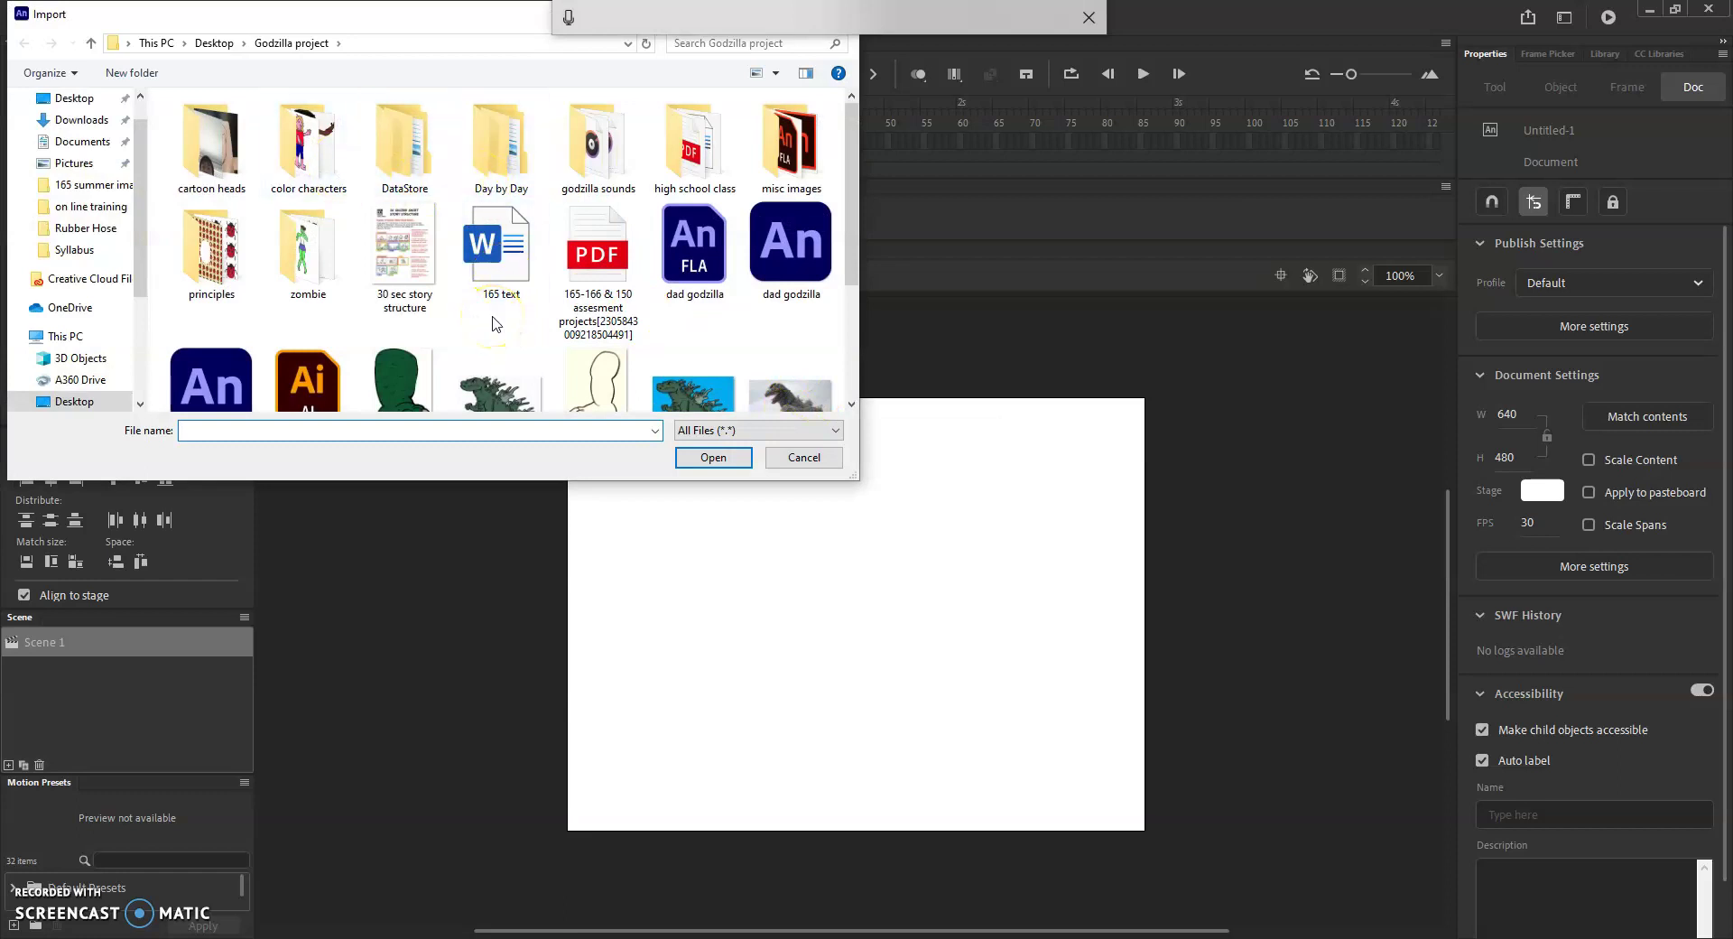
click(213, 43)
click(304, 141)
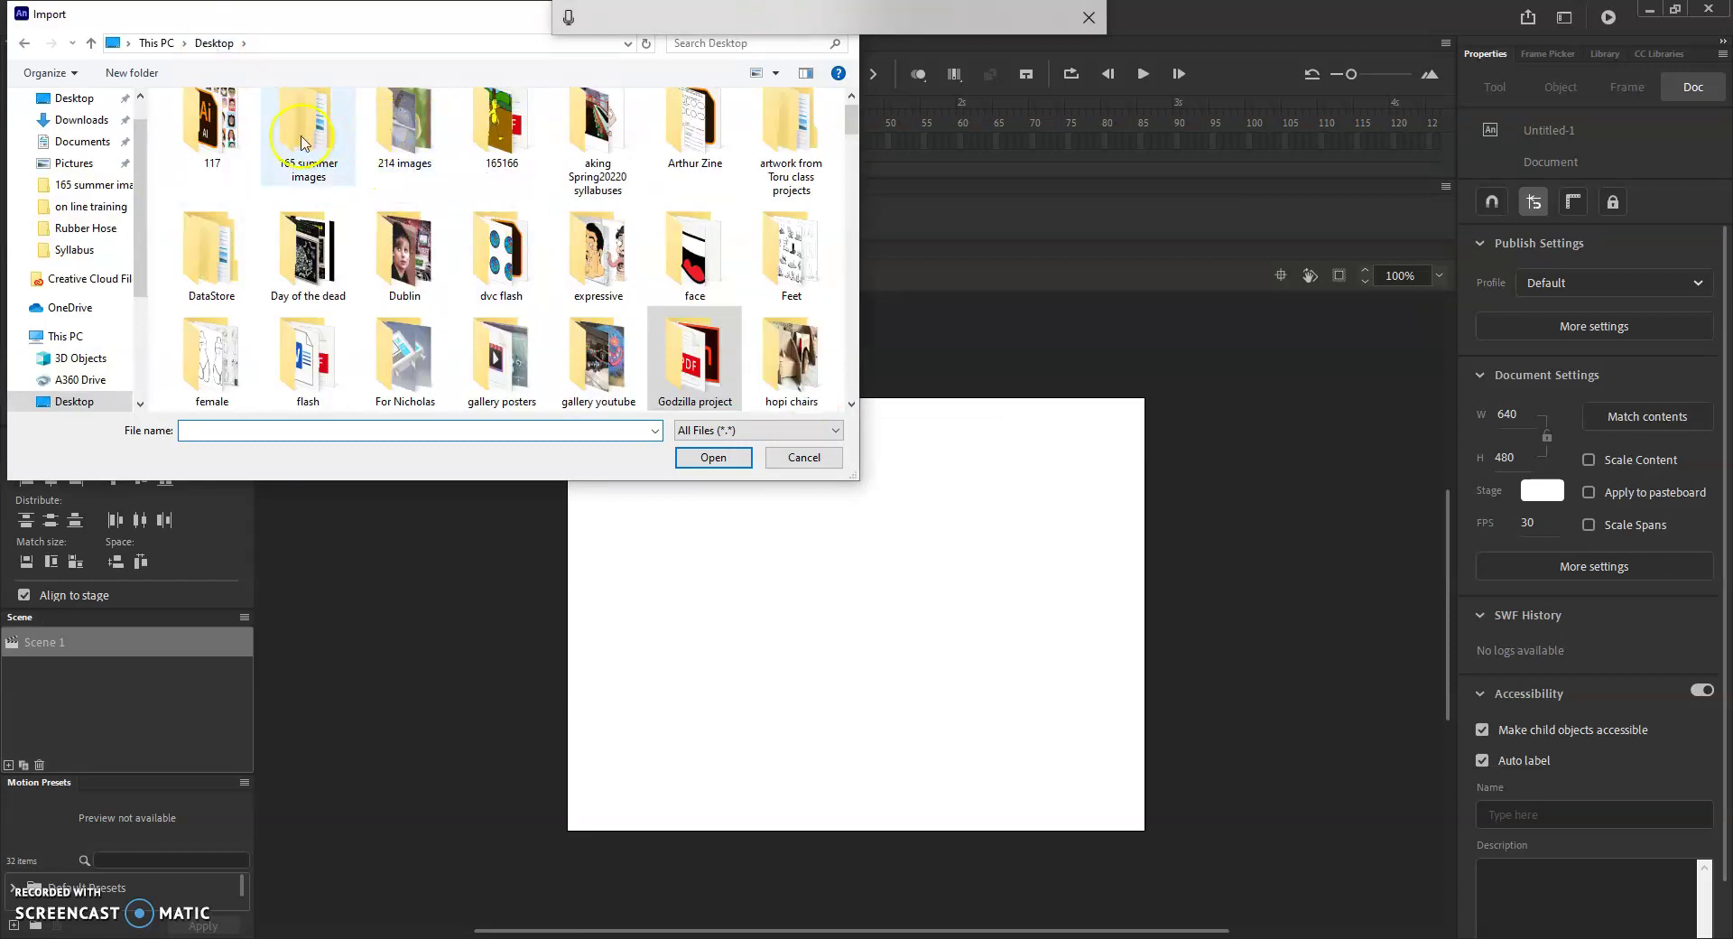
double_click(304, 141)
double_click(307, 145)
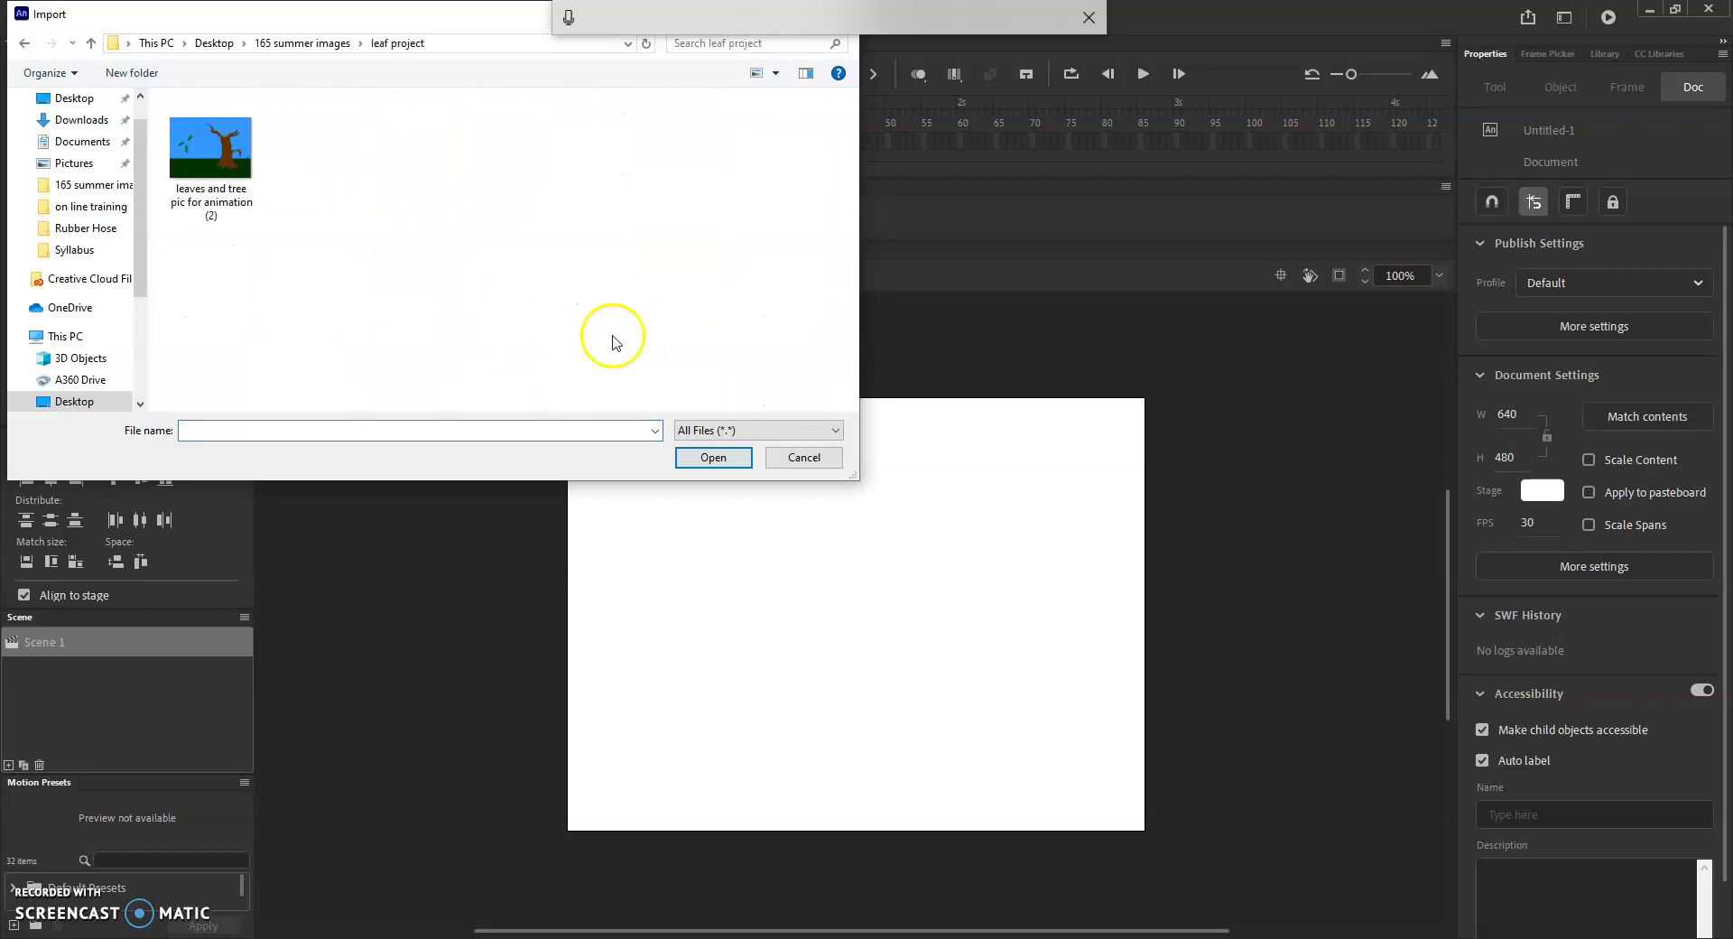
click(210, 148)
click(713, 457)
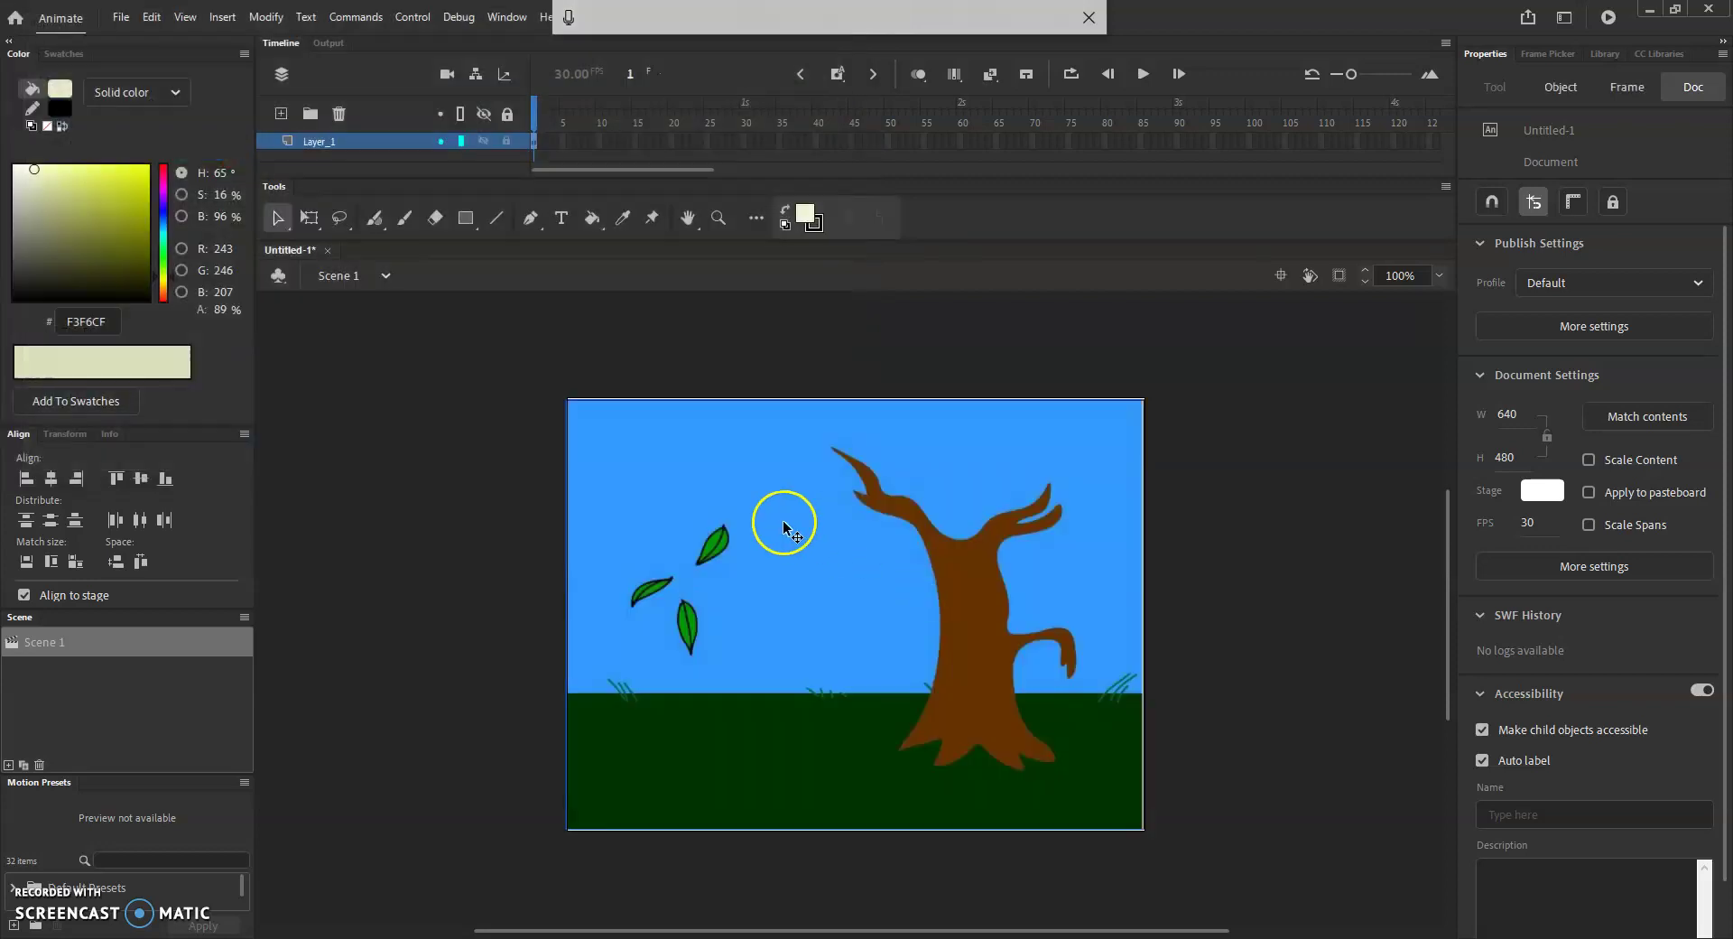
- Move the imported picture to about X 4, Y 11 and trace its bitmap with color threshold 50, minimum area 8 and Normal corner and curve settings
drag(965, 636, 1017, 658)
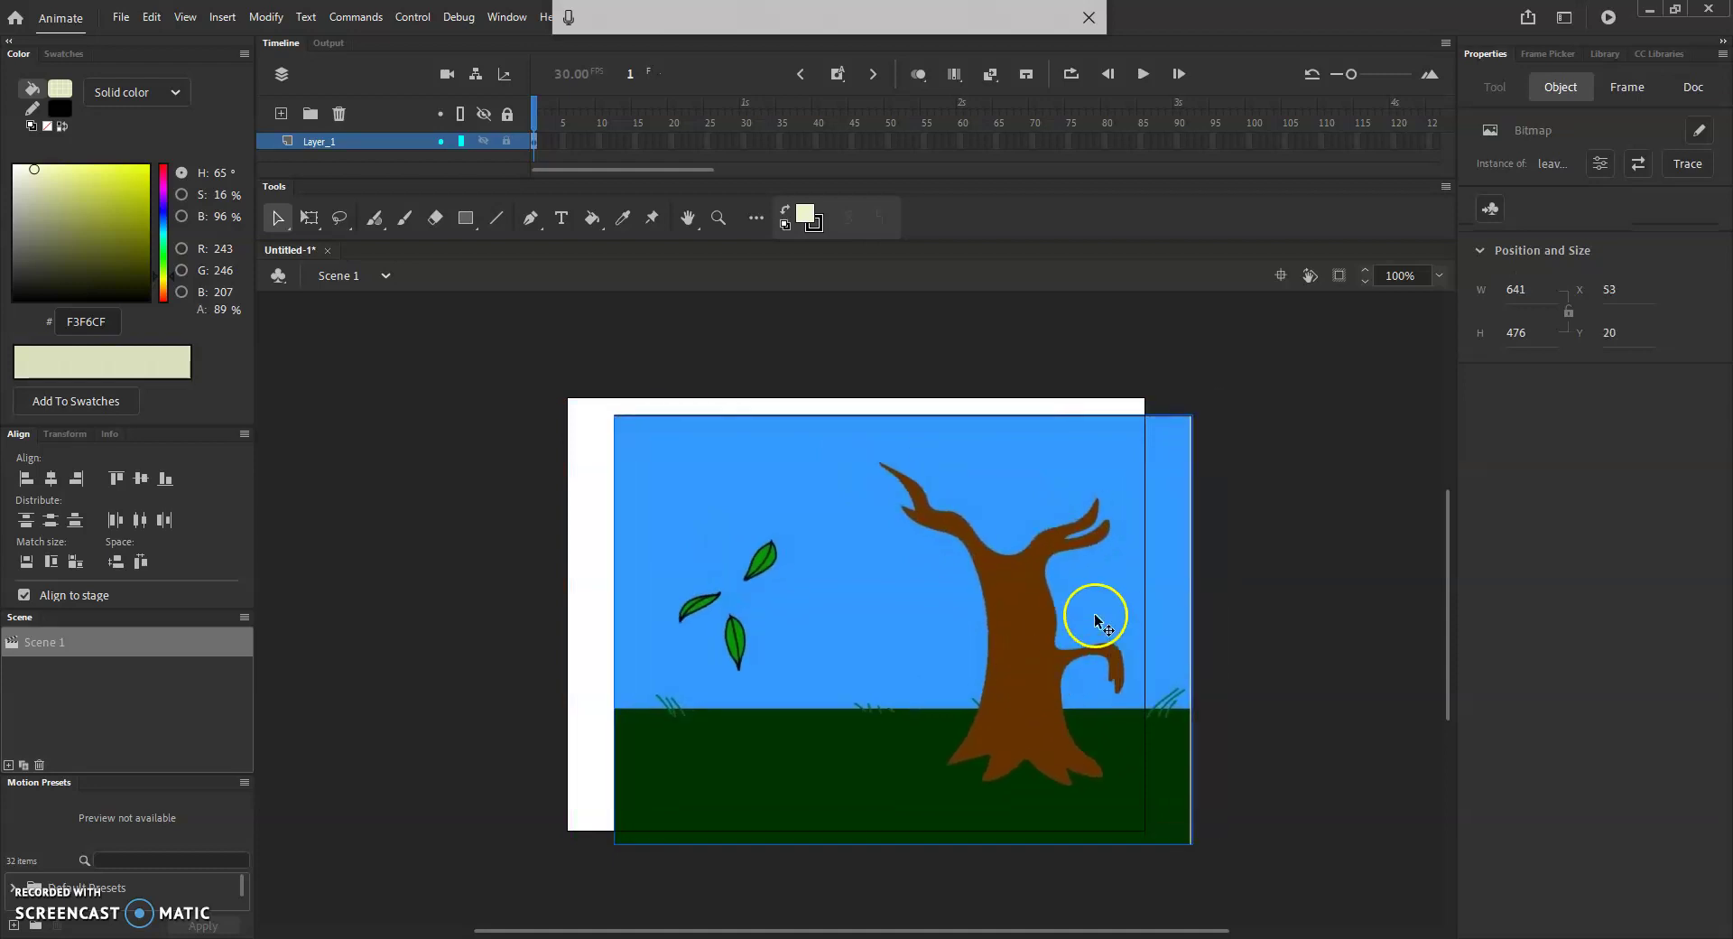
drag(849, 643, 781, 593)
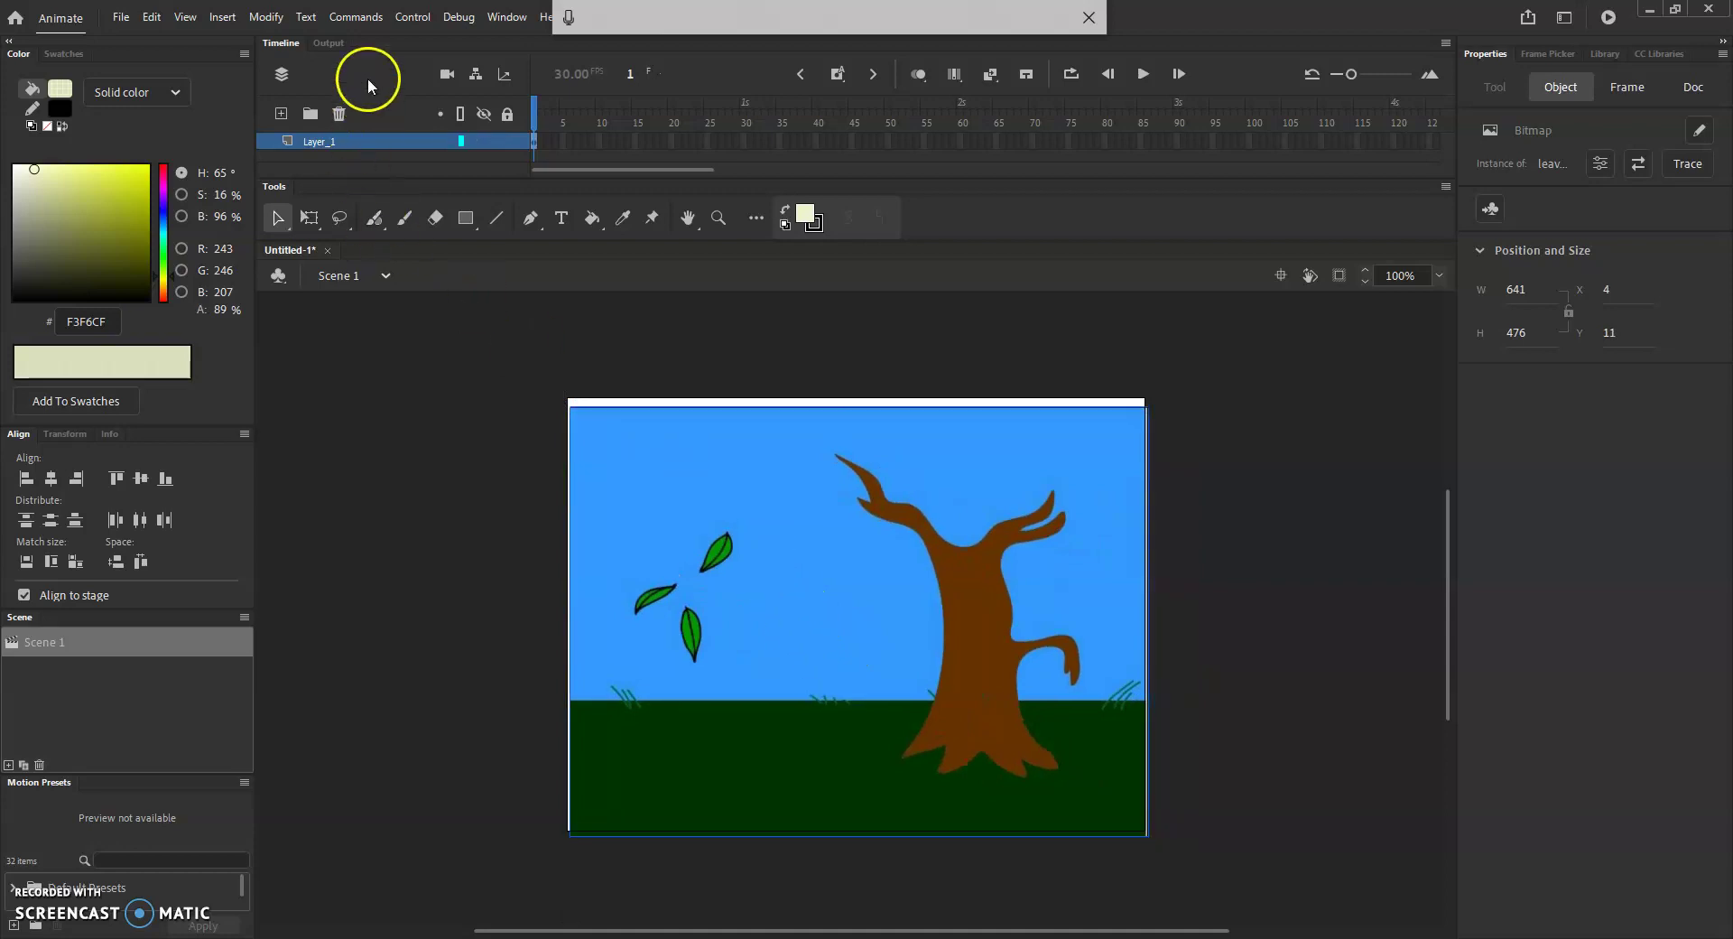
click(413, 17)
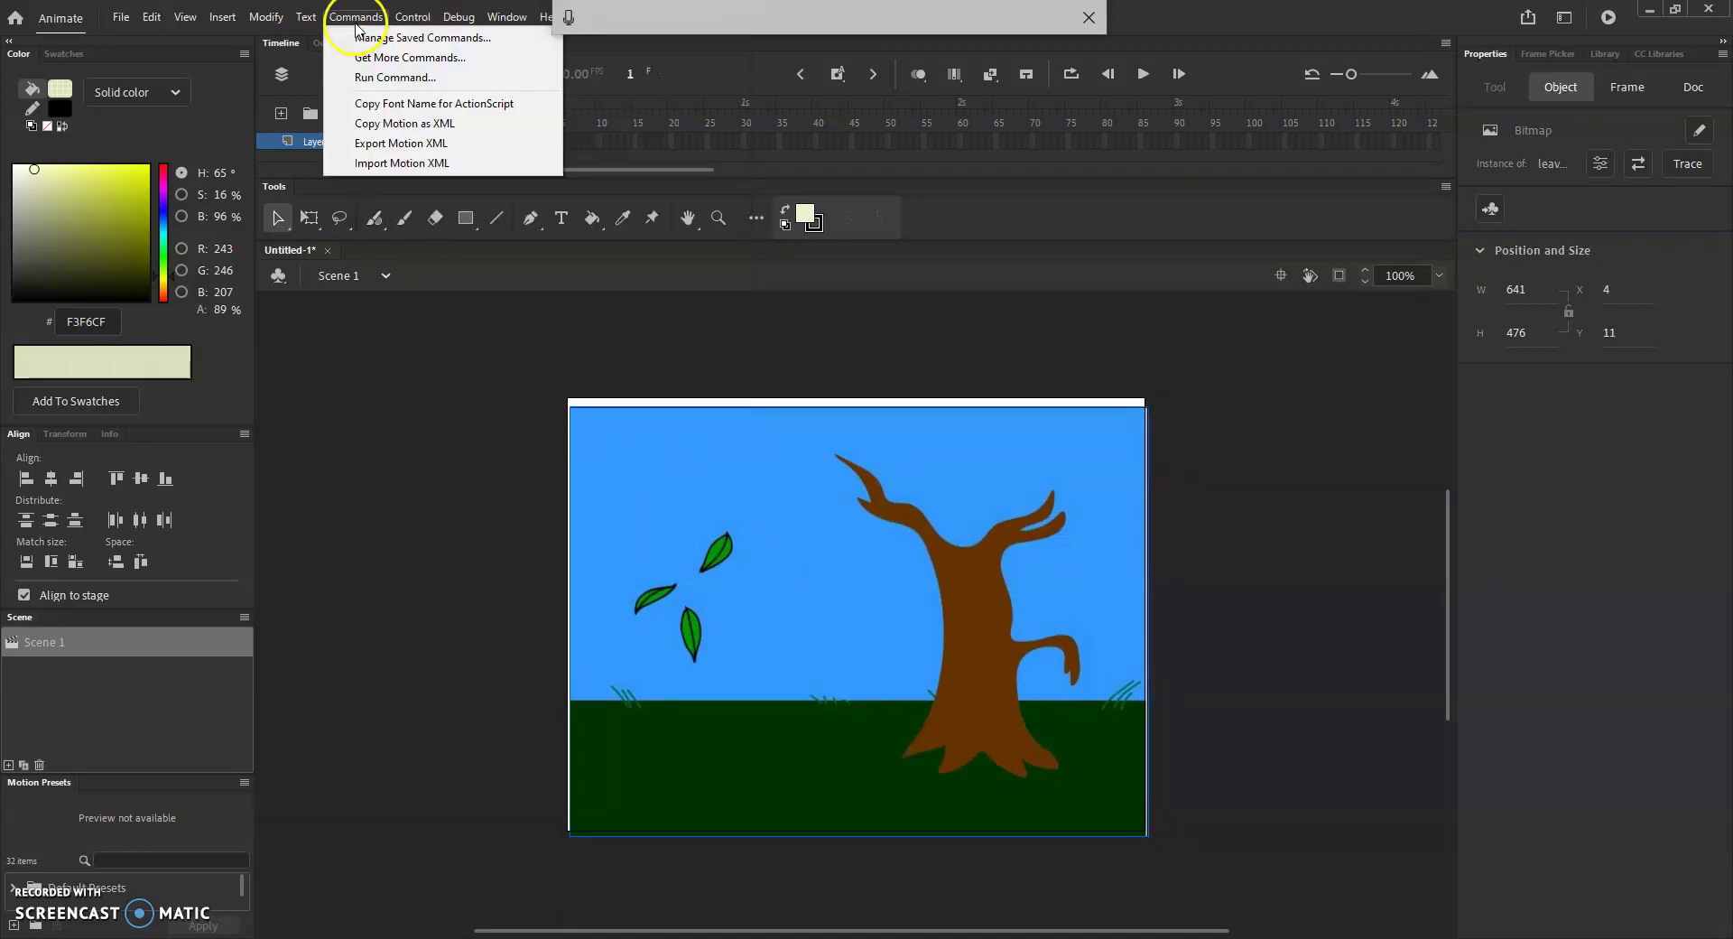
mouse_move(261, 11)
mouse_move(321, 129)
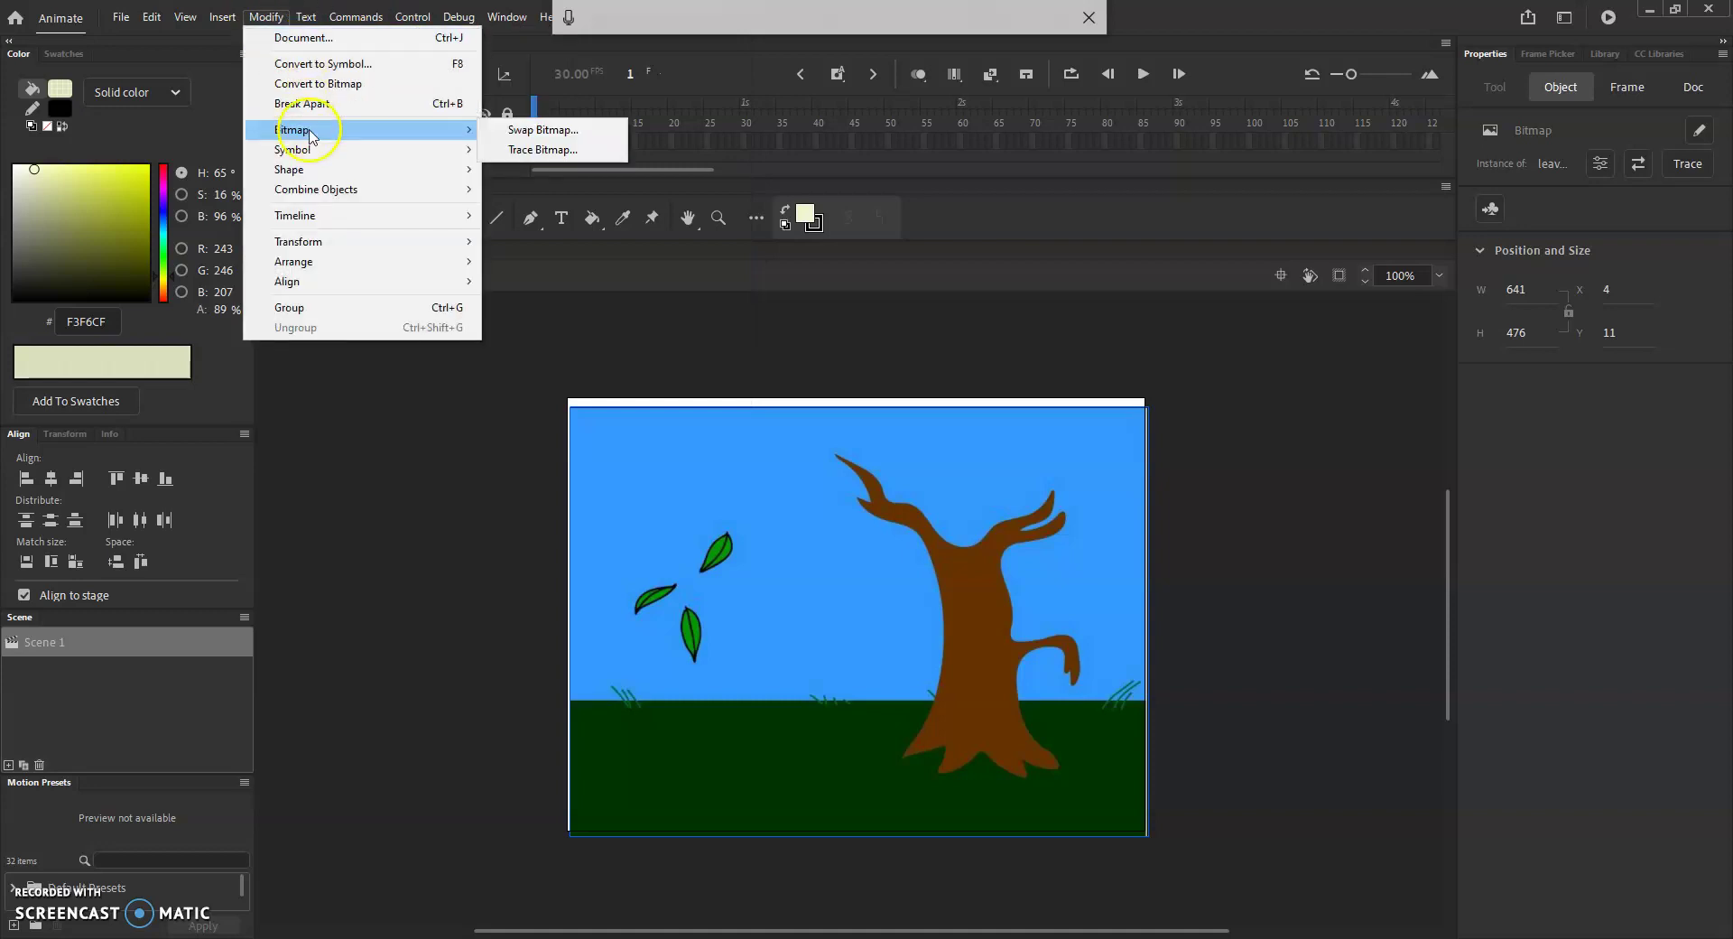
click(531, 151)
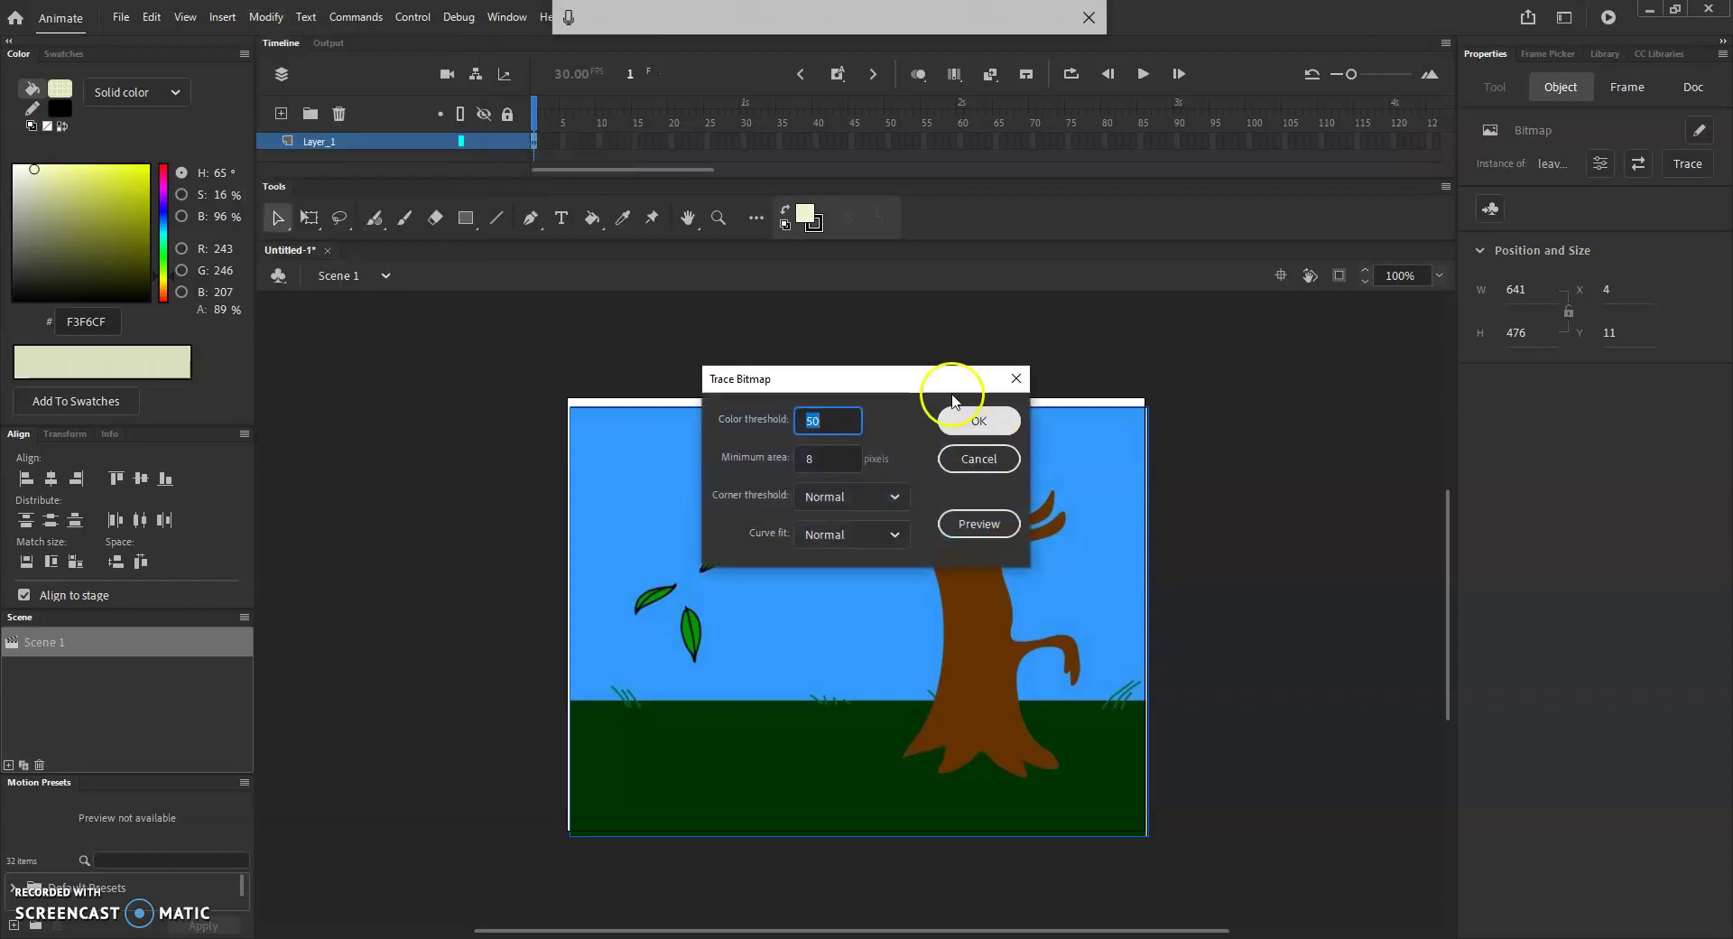
drag(870, 382, 1370, 345)
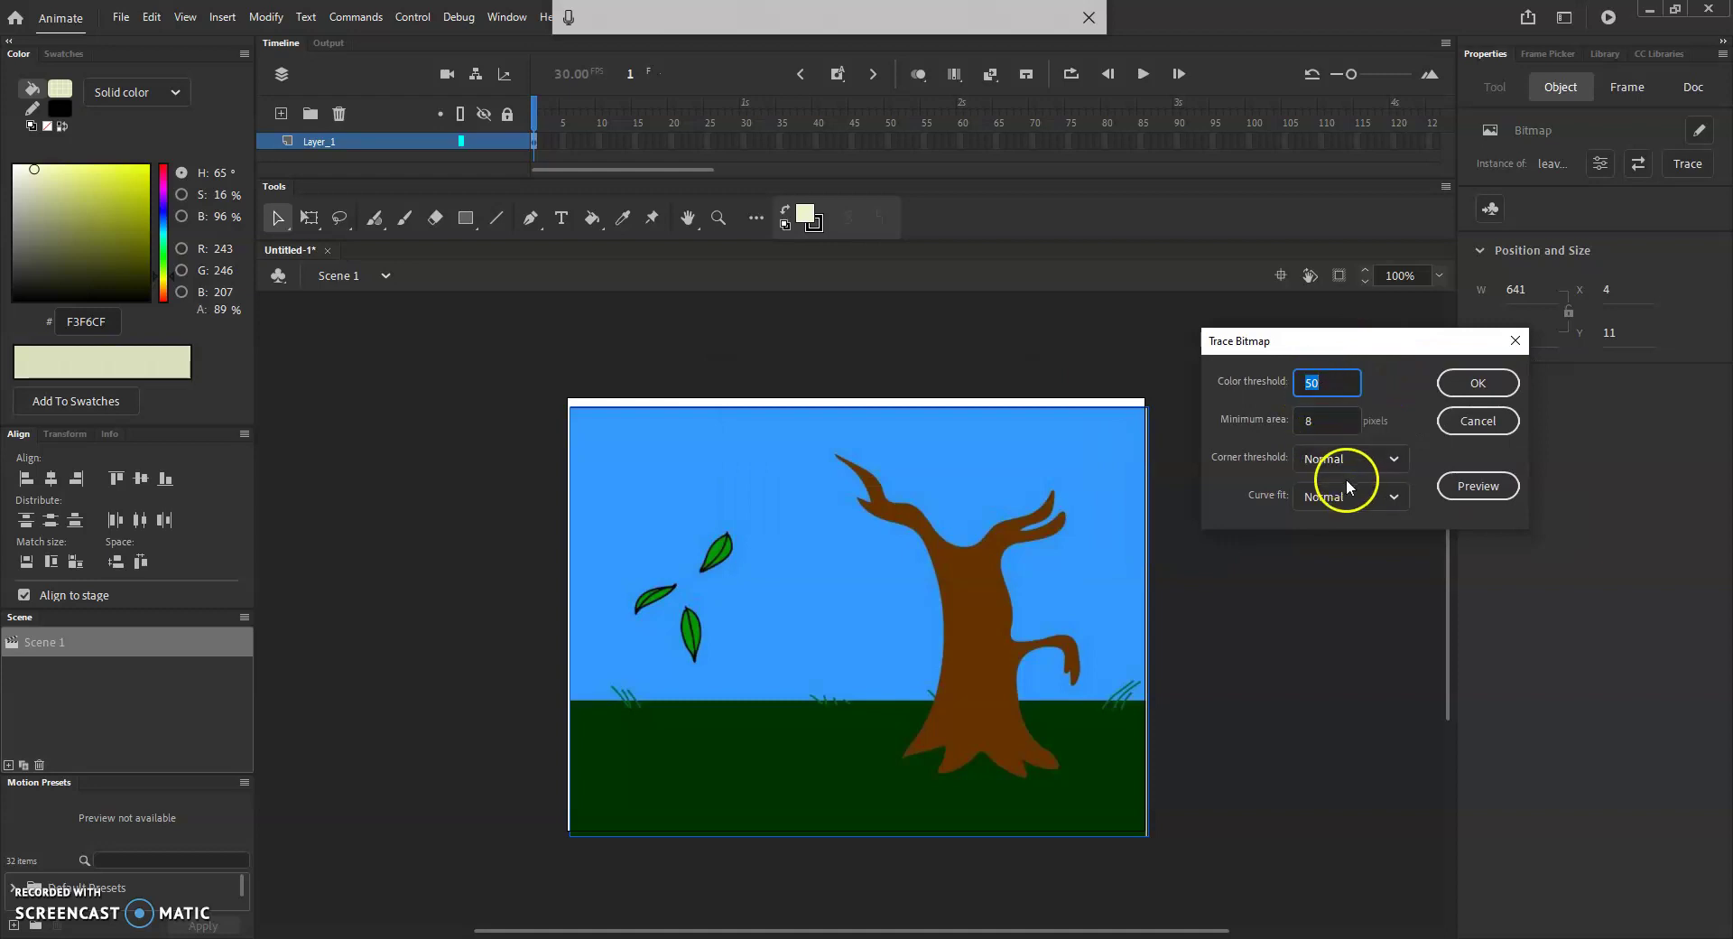
click(1478, 383)
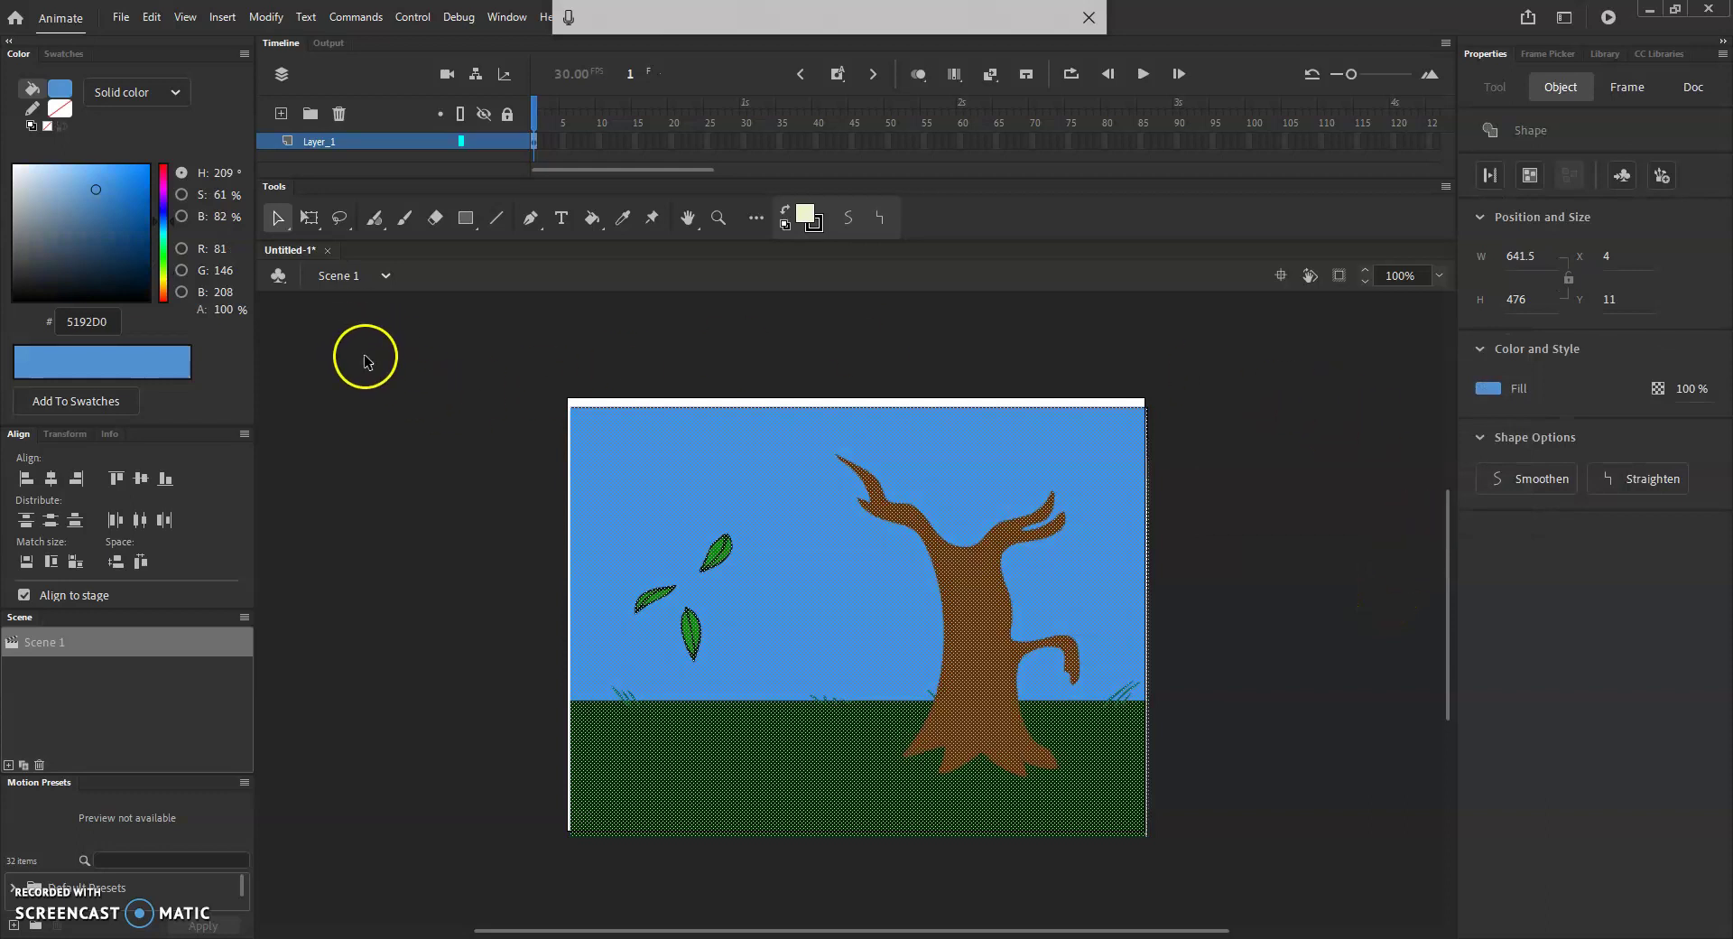
click(516, 460)
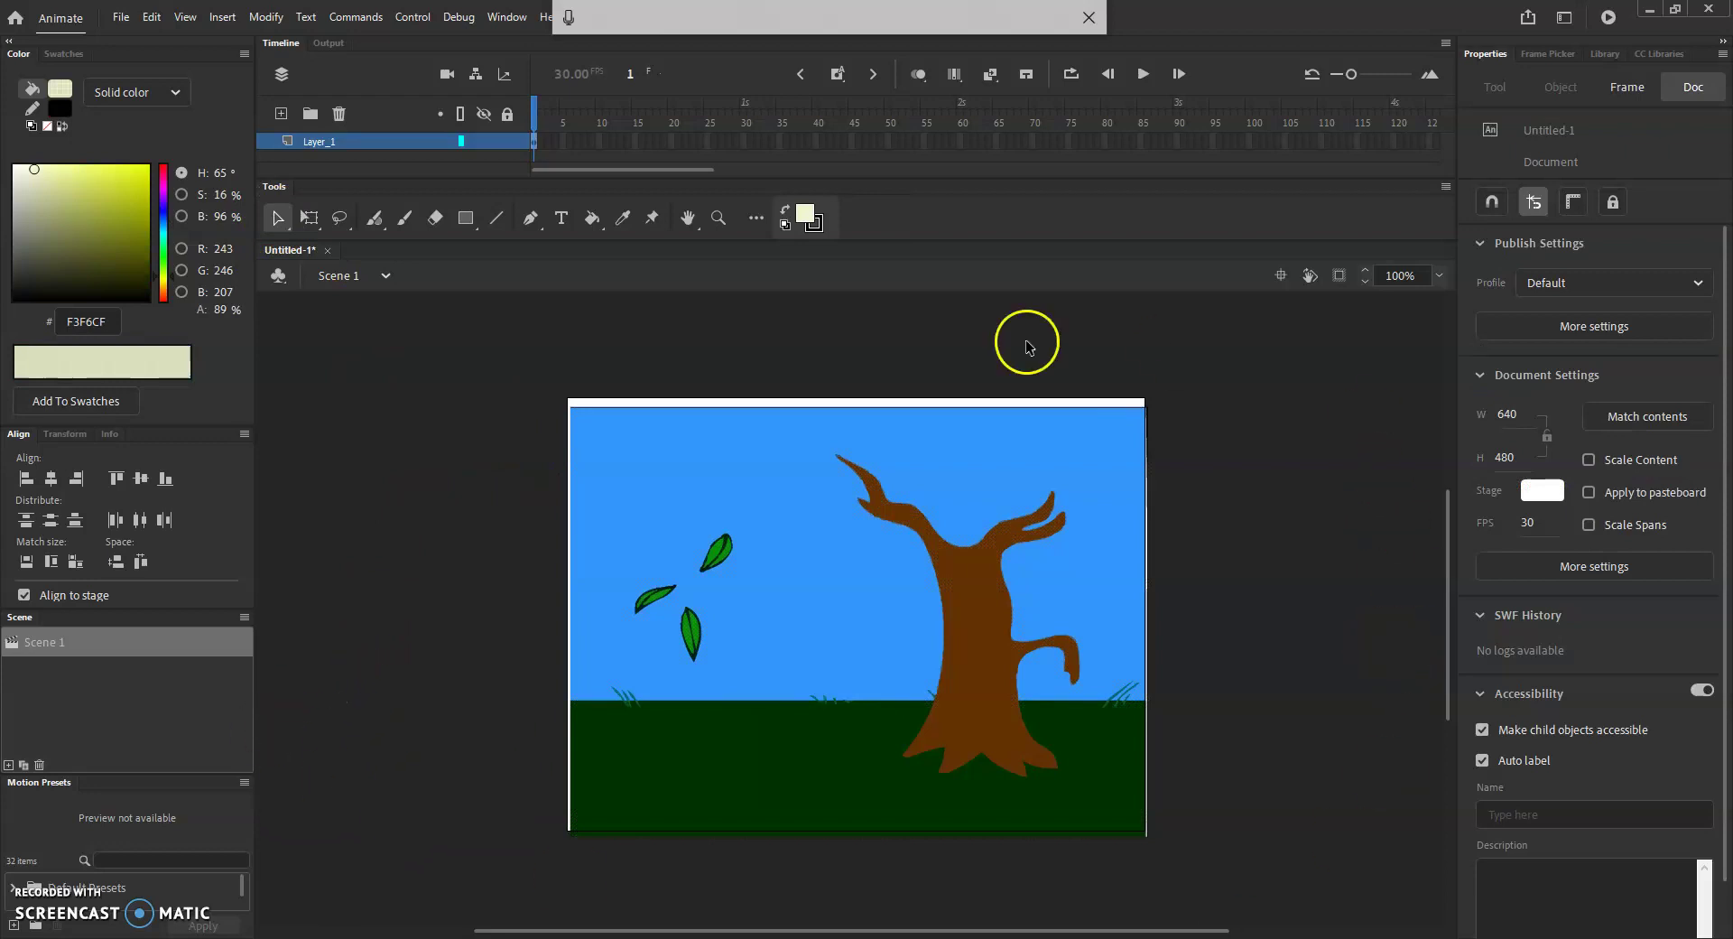
- Delete the blue sky fill and the dark green ground fill from the traced picture
click(745, 612)
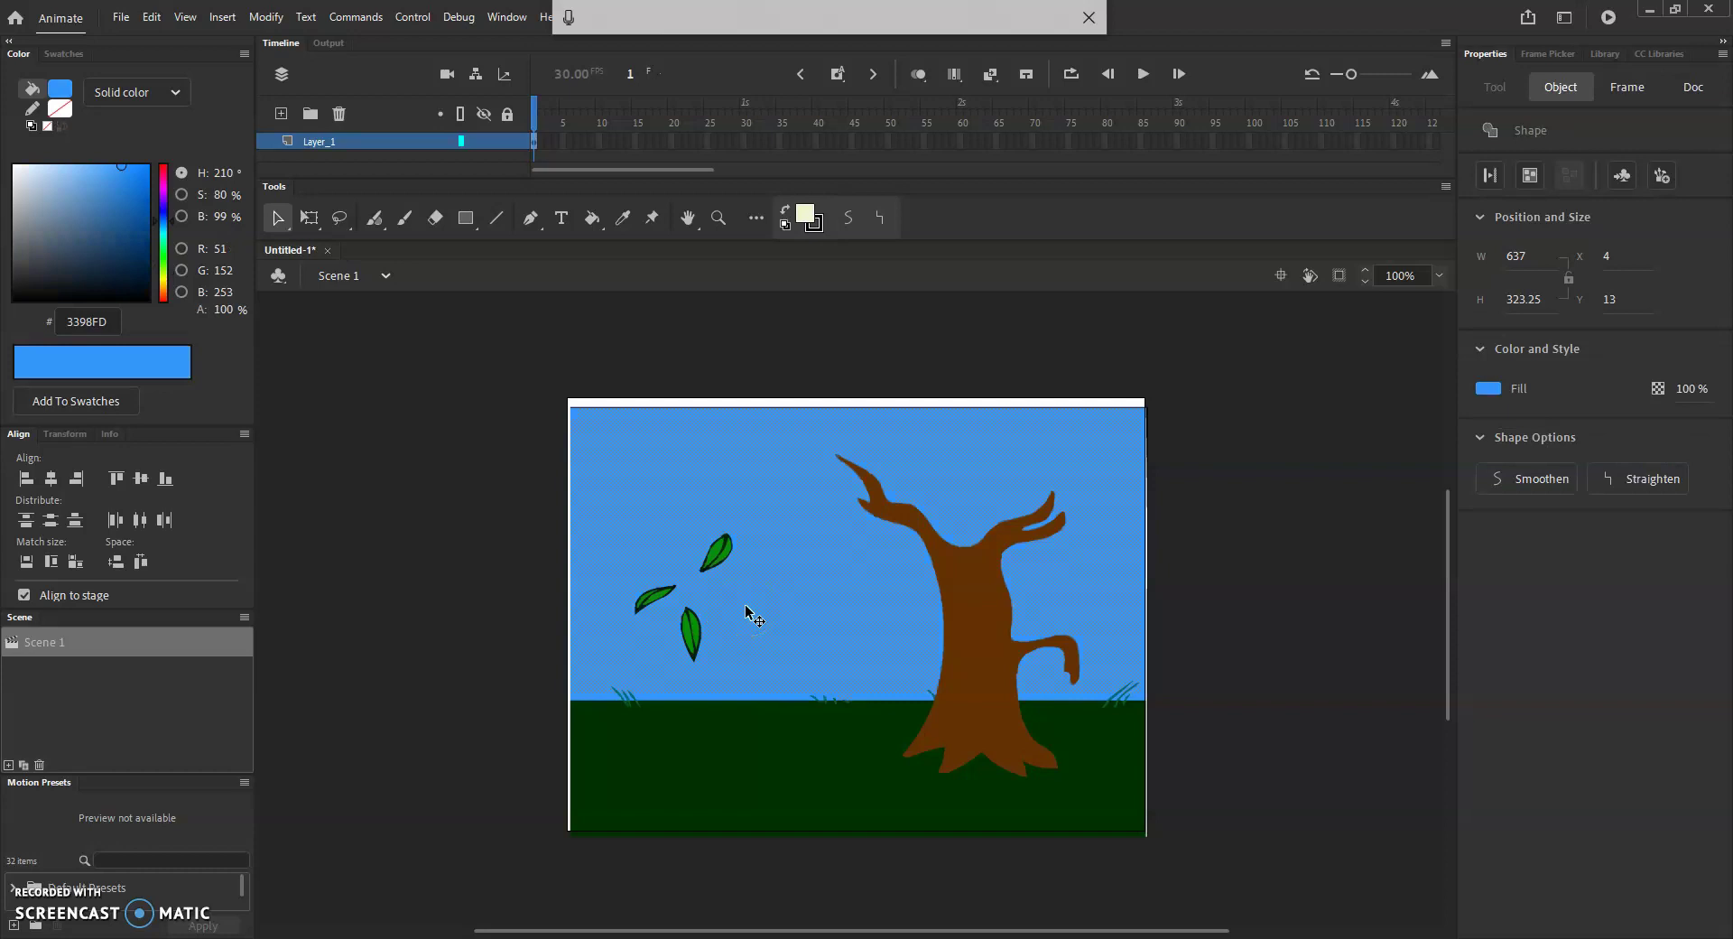
key(Delete)
drag(651, 812, 679, 767)
click(726, 792)
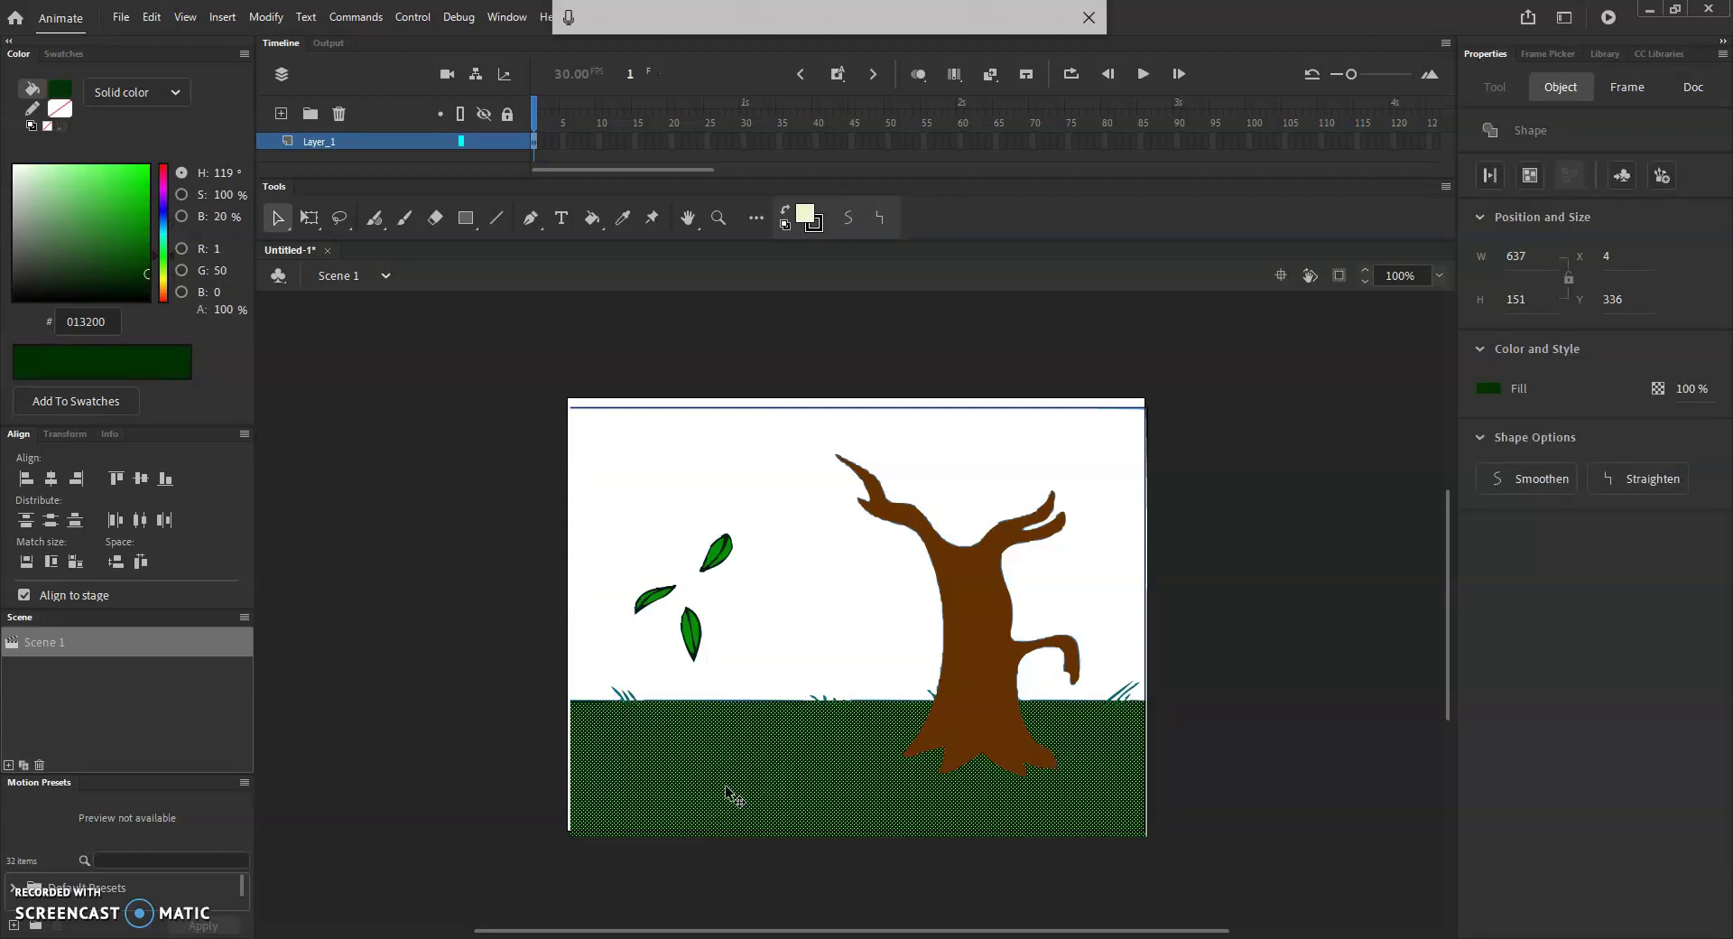
key(Delete)
- Delete the leftover horizon and grass pieces on both sides and the thin outlines along the picture's upper and right edges
drag(666, 735, 911, 722)
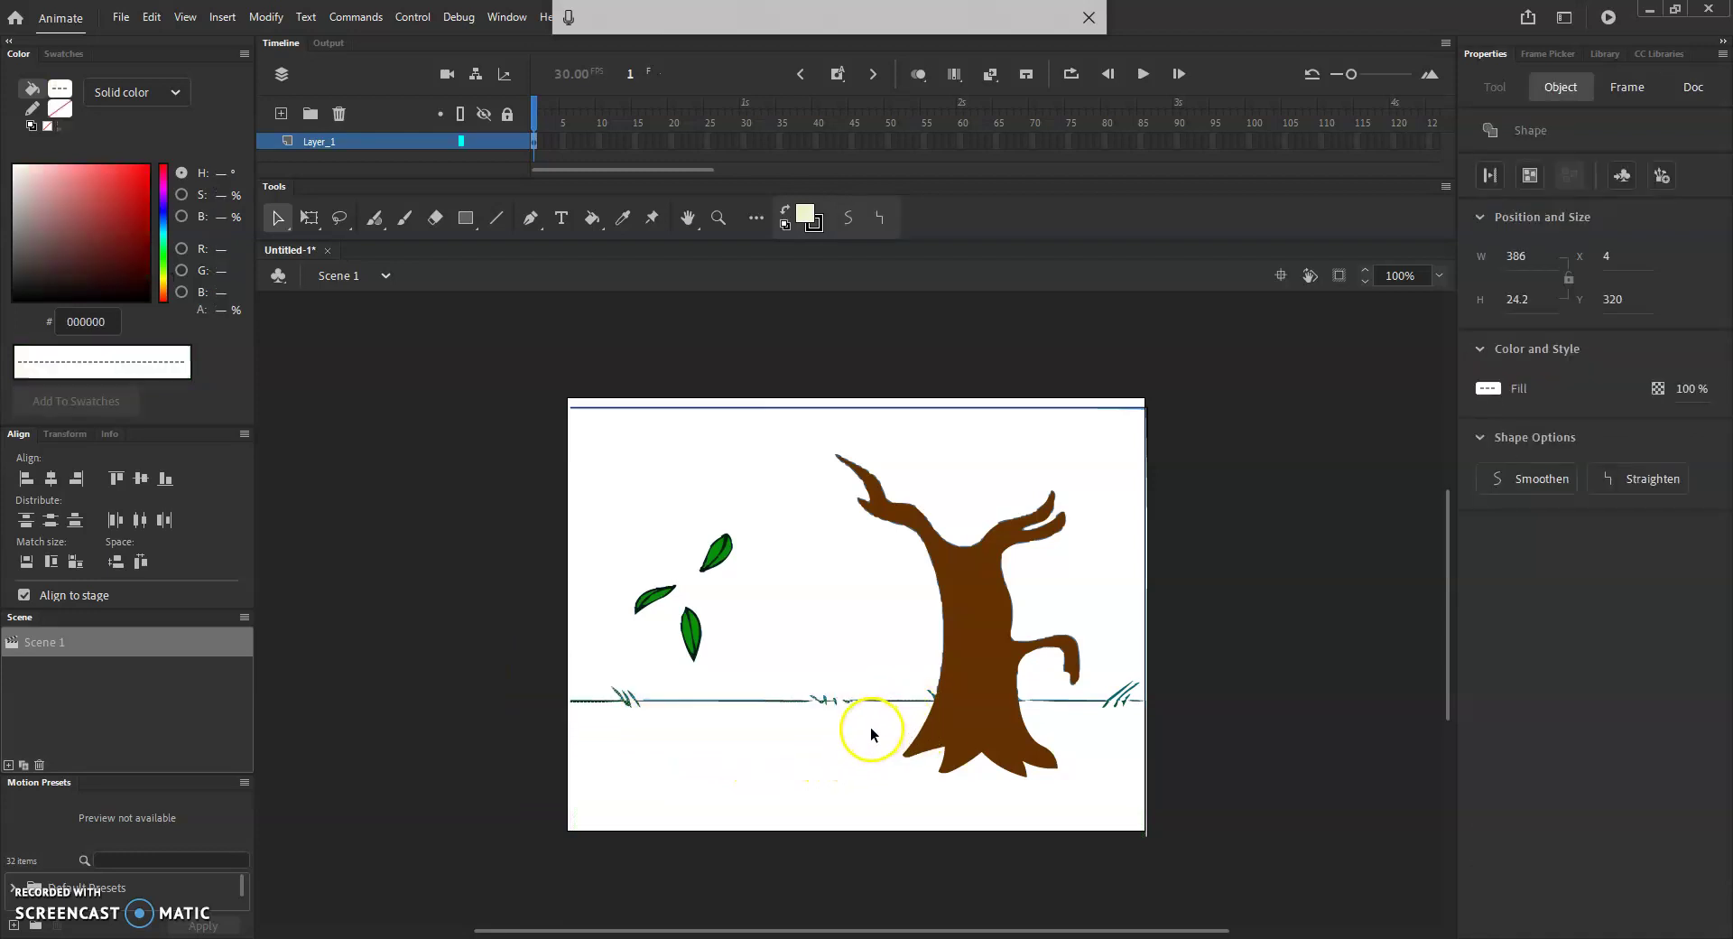
key(Delete)
drag(1148, 686, 1096, 721)
key(Delete)
drag(503, 376, 1193, 425)
key(Delete)
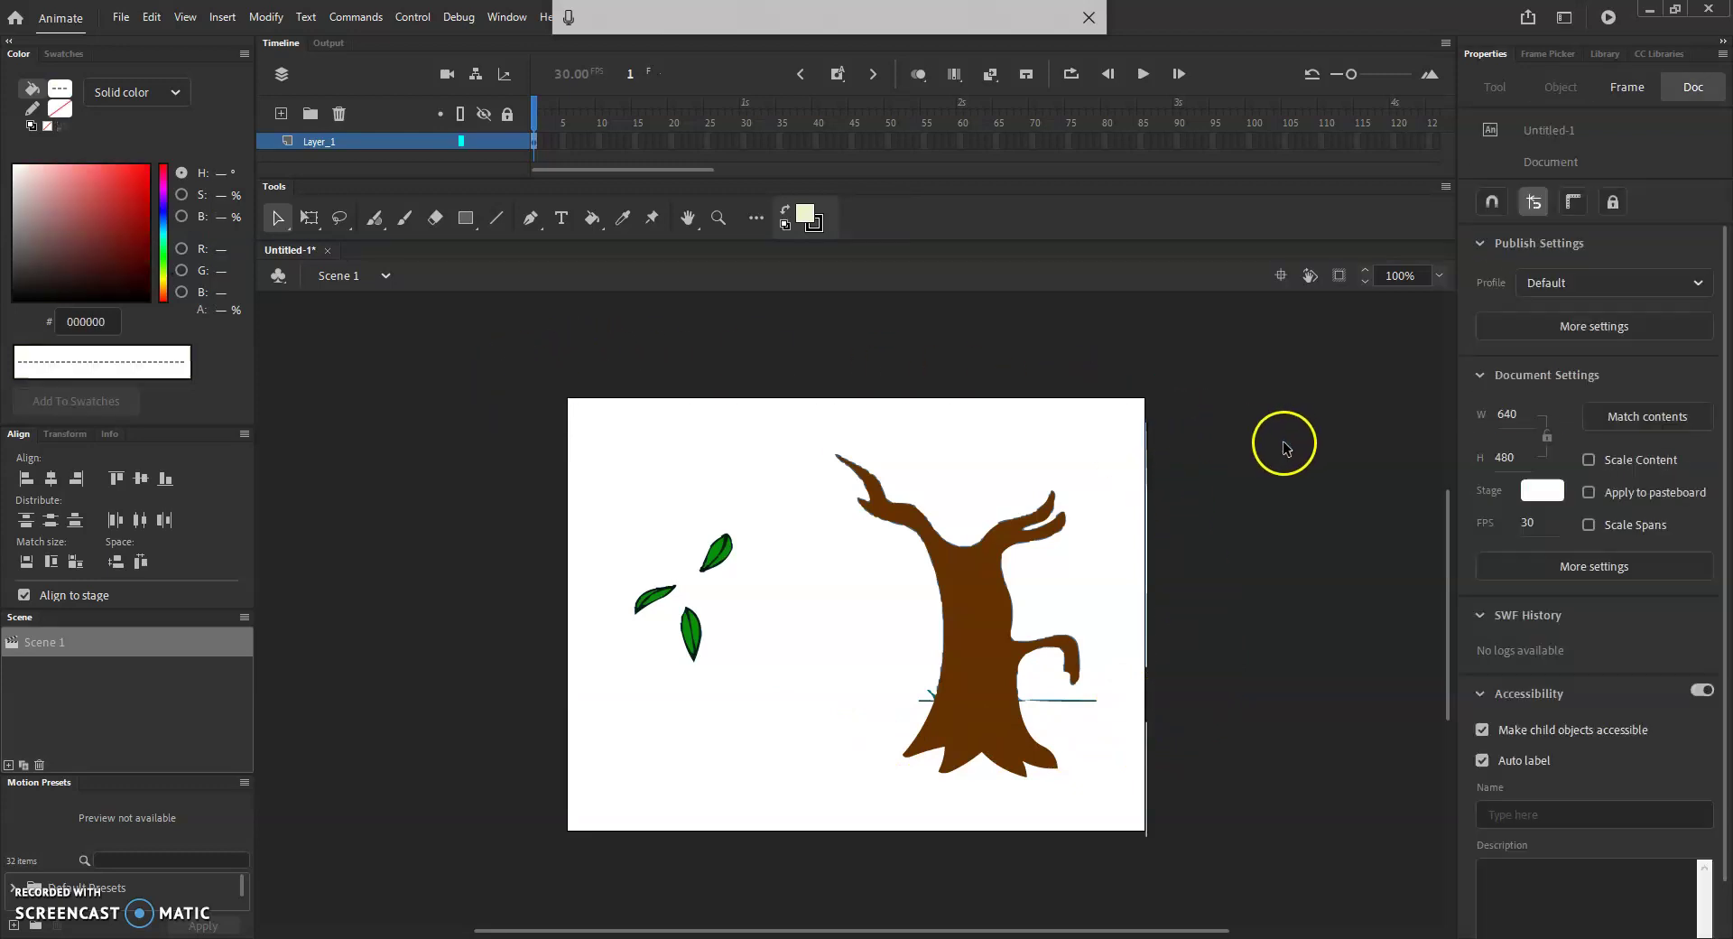
drag(1100, 375, 1259, 880)
key(Delete)
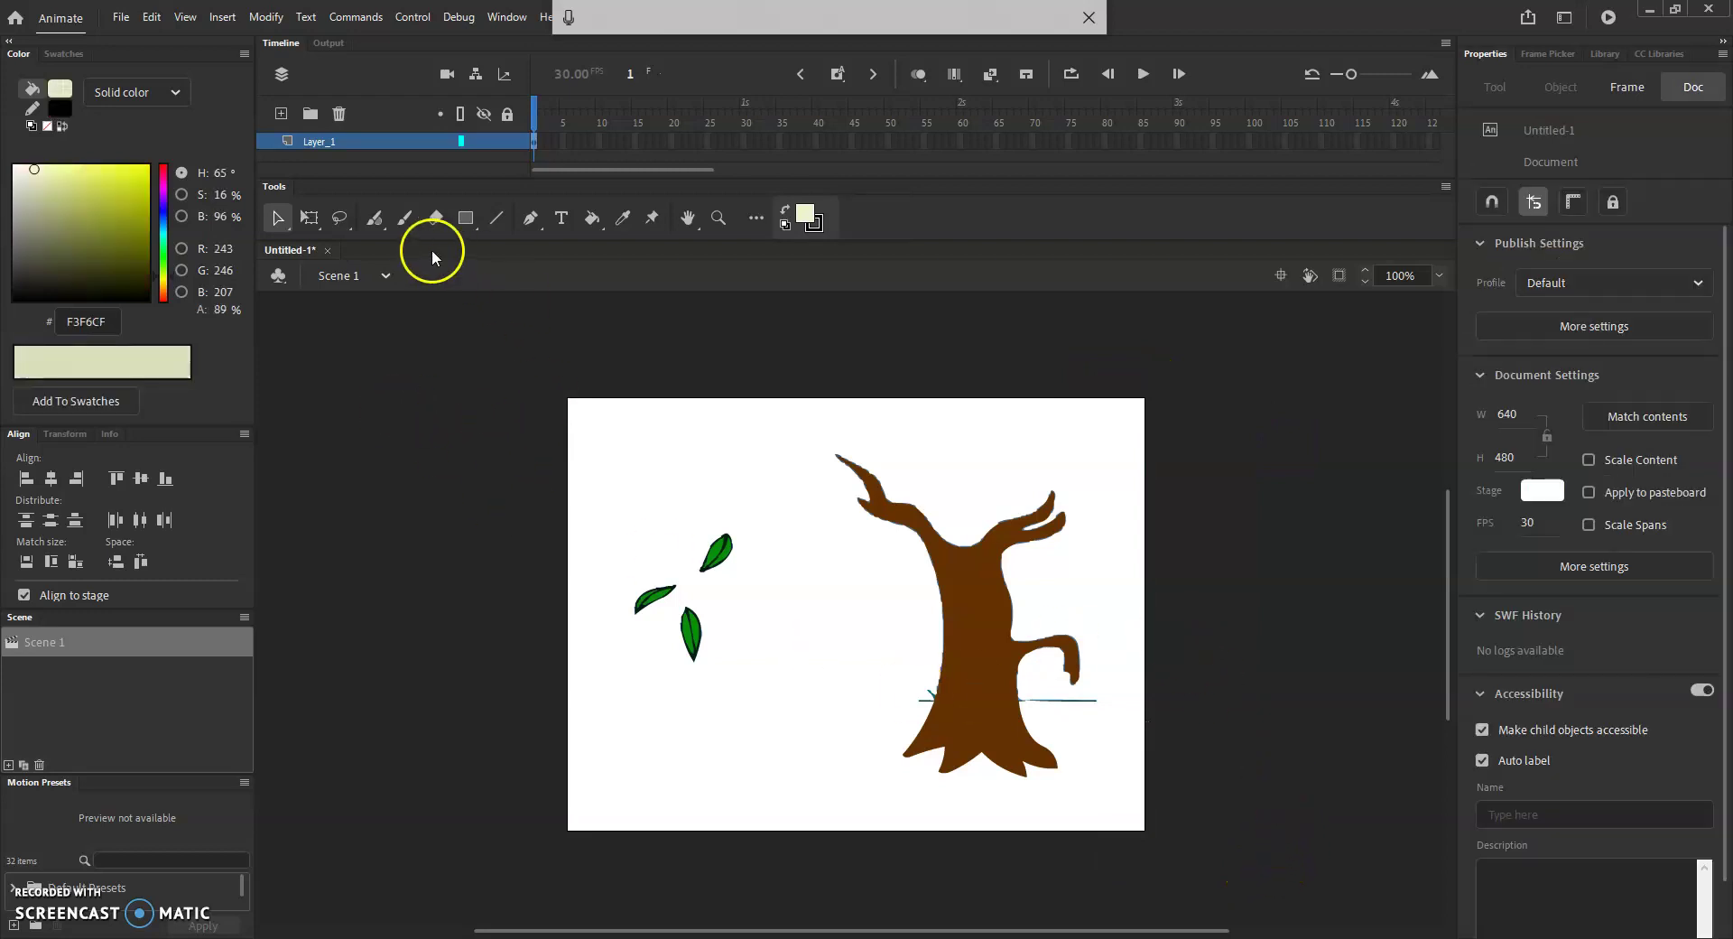
- Erase the remaining horizon line fragments on both sides of the tree trunk with the Eraser at size 7
click(439, 218)
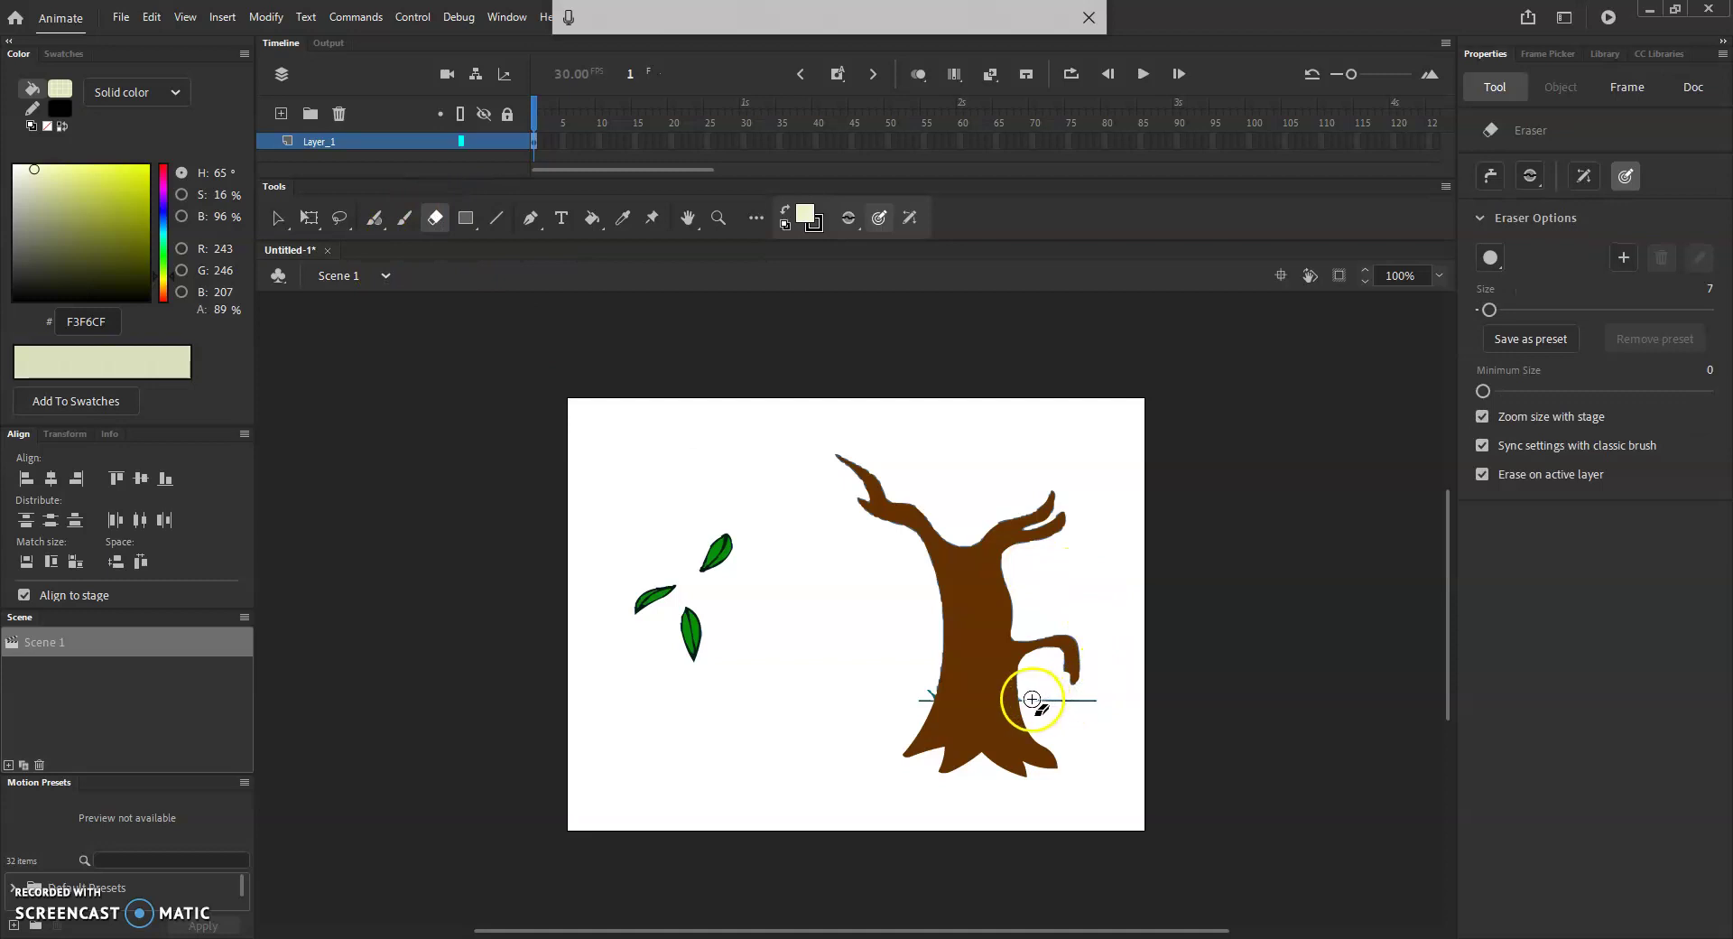
drag(1031, 700, 1096, 699)
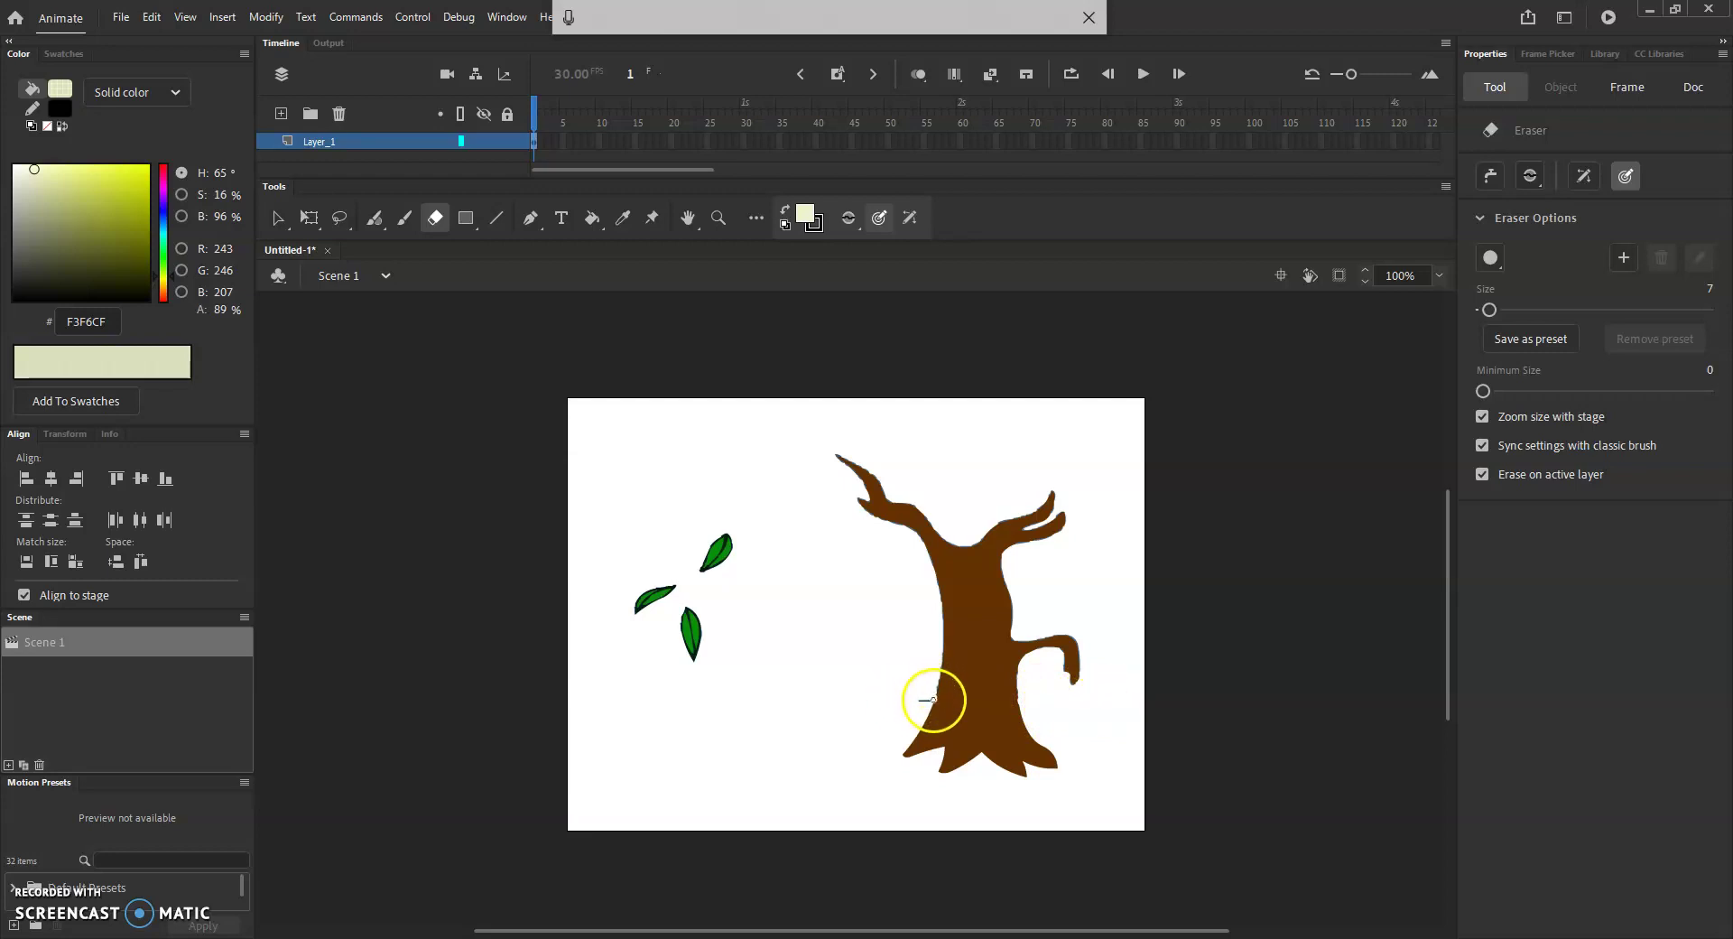
mouse_move(912, 704)
mouse_down()
mouse_move(881, 747)
mouse_move(751, 746)
mouse_move(708, 795)
mouse_up()
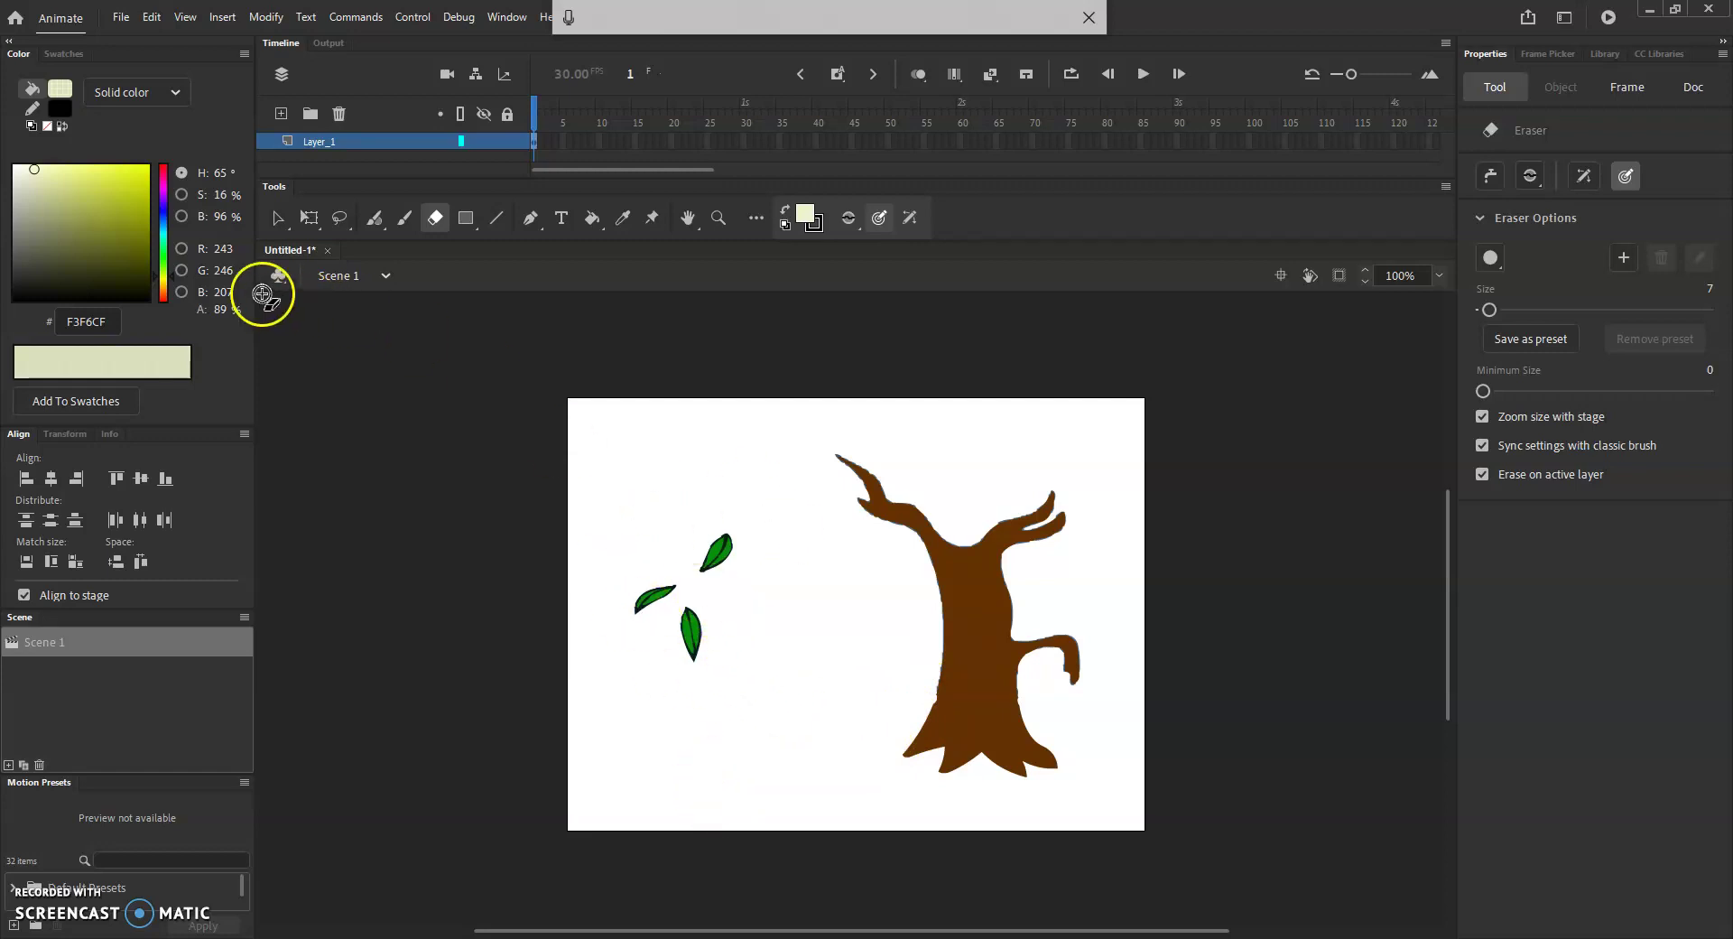
- Select the whole tree with the Lasso tool and group its shapes
click(276, 220)
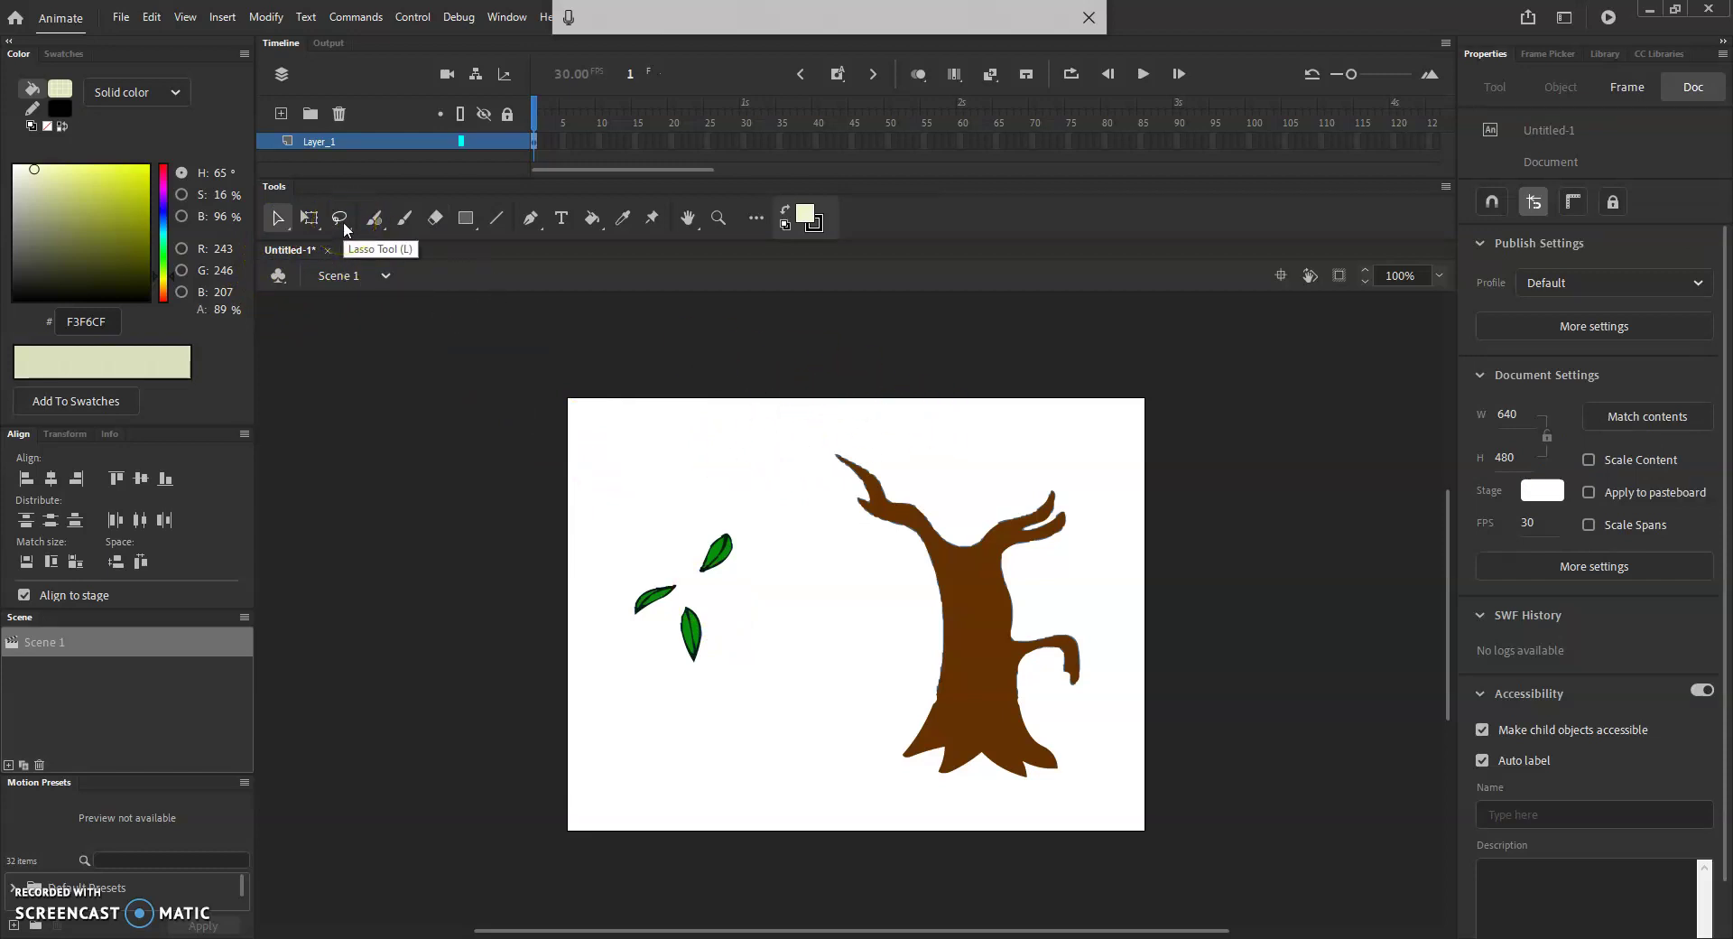
click(280, 222)
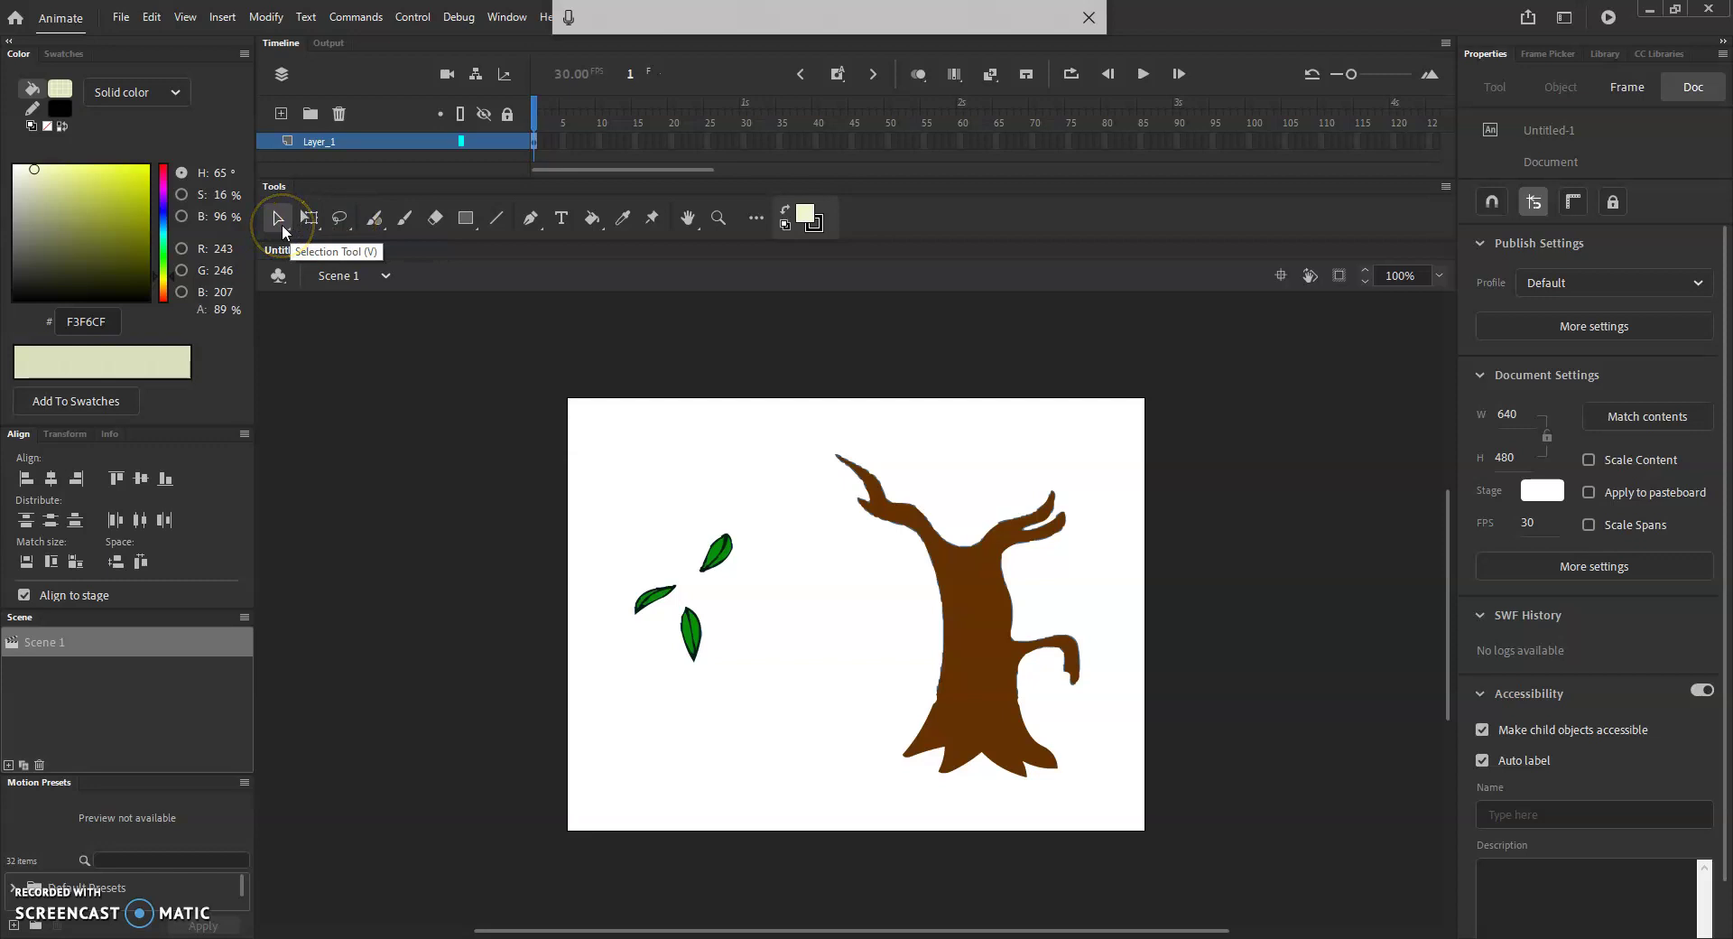
click(332, 222)
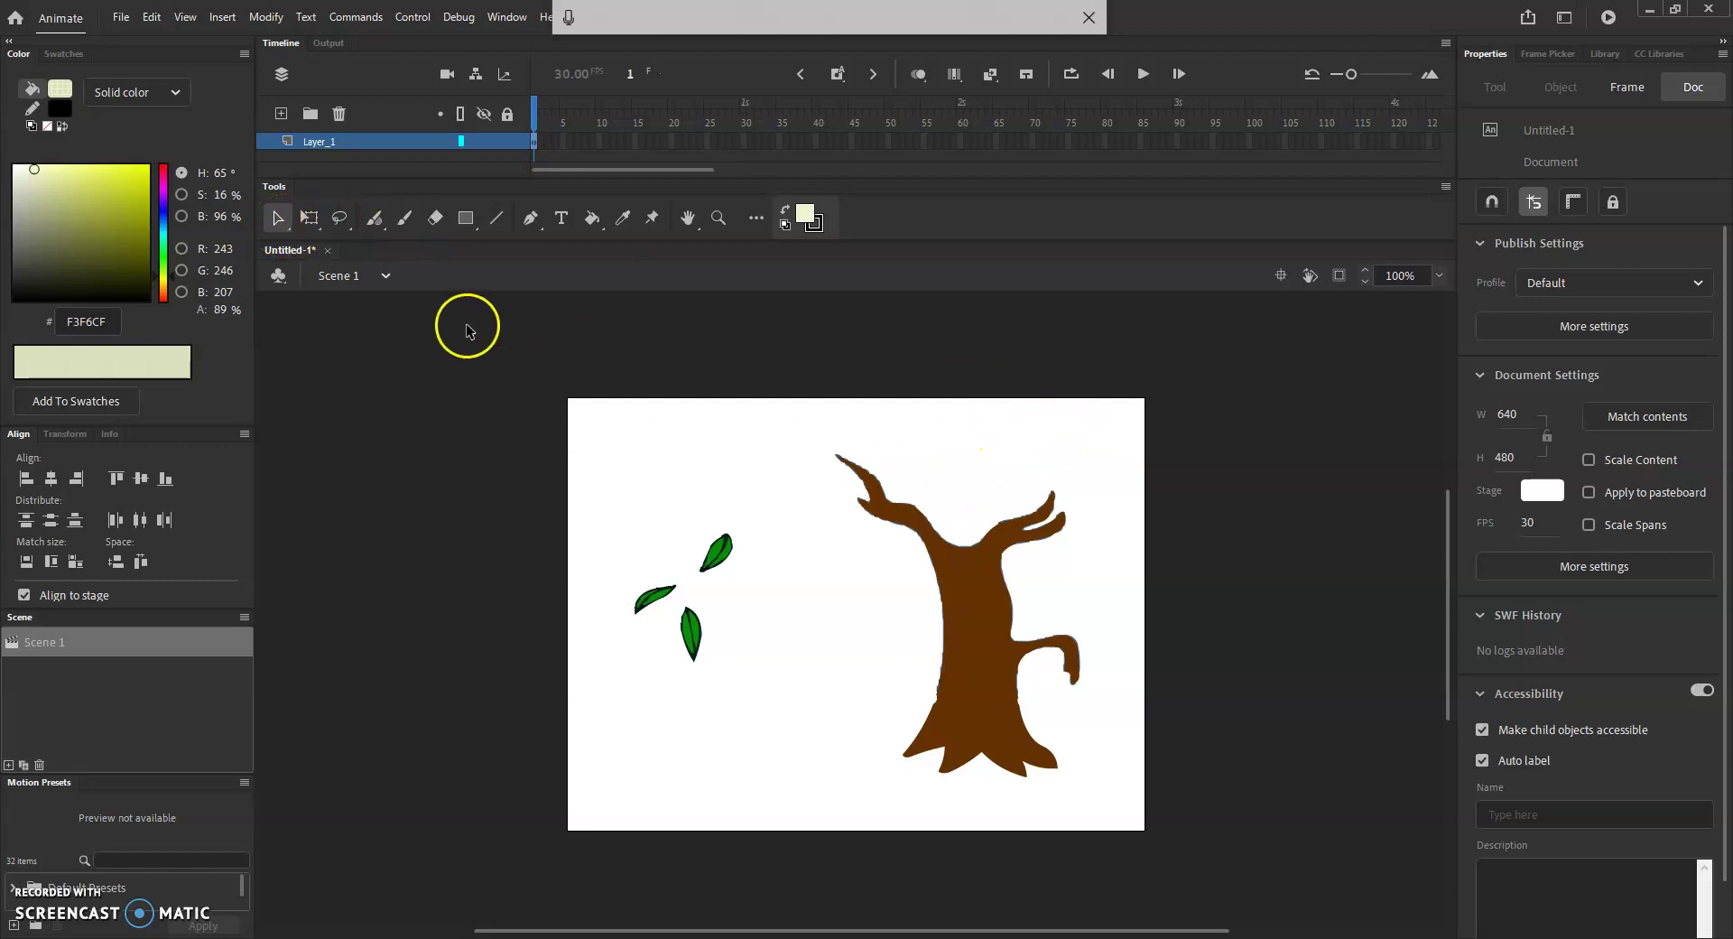
click(343, 217)
mouse_move(940, 436)
mouse_down()
mouse_move(802, 434)
mouse_move(798, 506)
mouse_up()
mouse_move(825, 720)
mouse_down()
mouse_move(877, 779)
mouse_move(945, 814)
mouse_move(1043, 804)
mouse_move(1099, 747)
mouse_up()
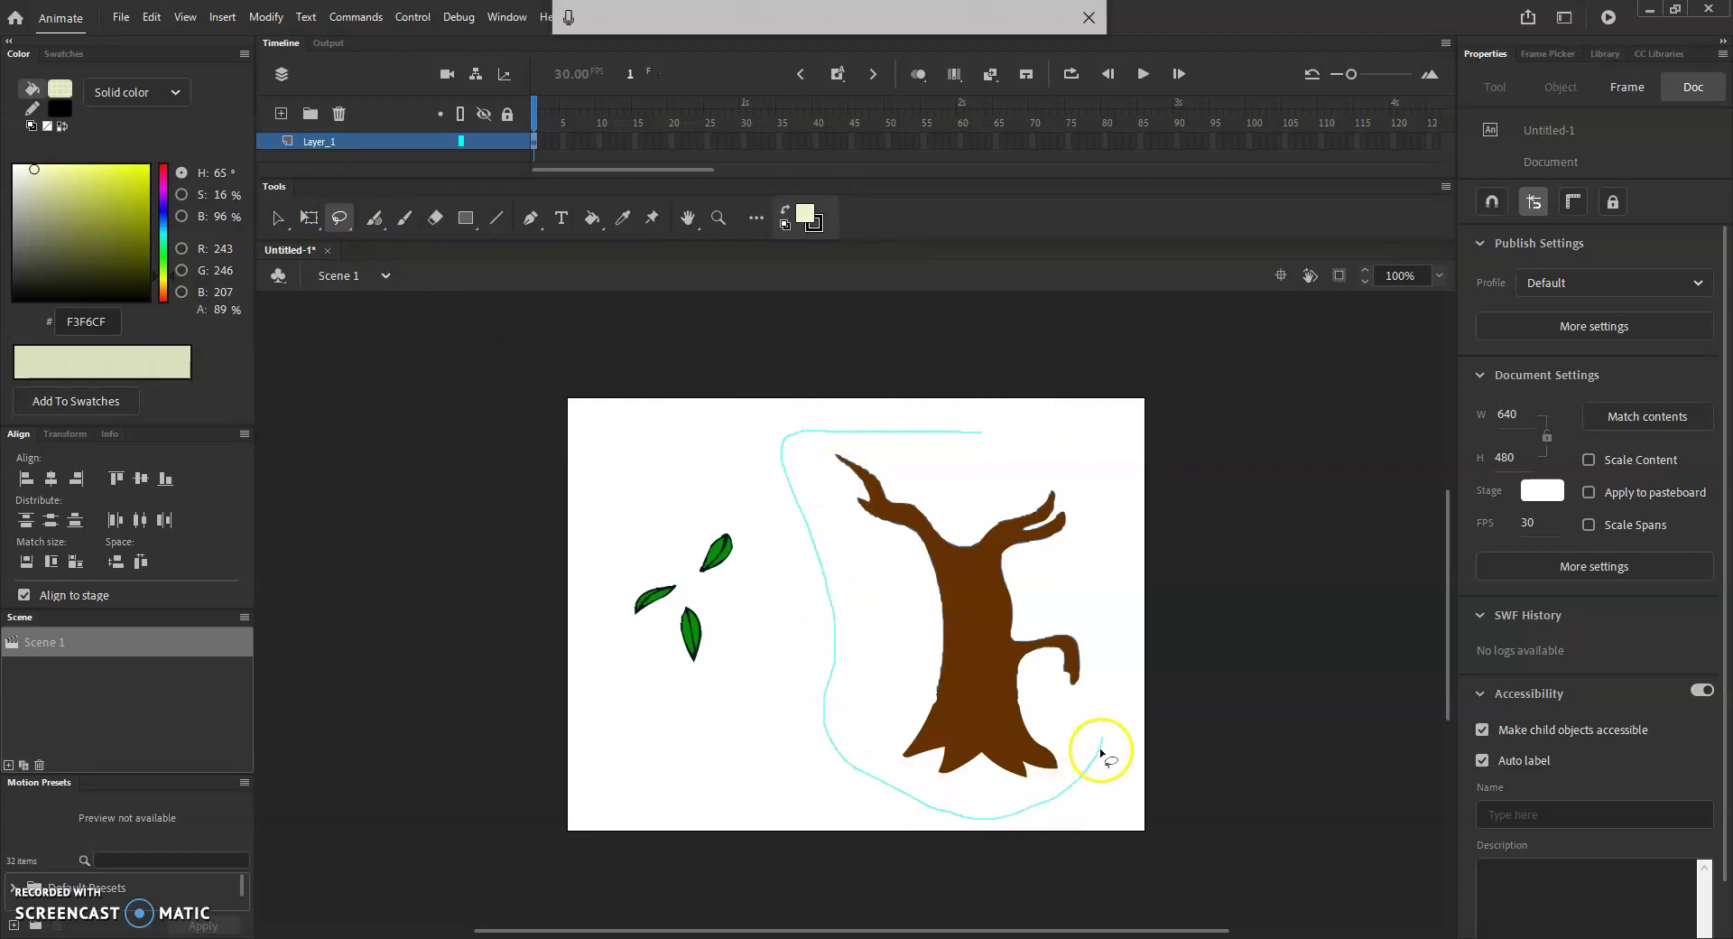
mouse_move(1106, 554)
mouse_down()
mouse_move(1065, 477)
mouse_move(1009, 466)
mouse_up()
drag(912, 412, 912, 411)
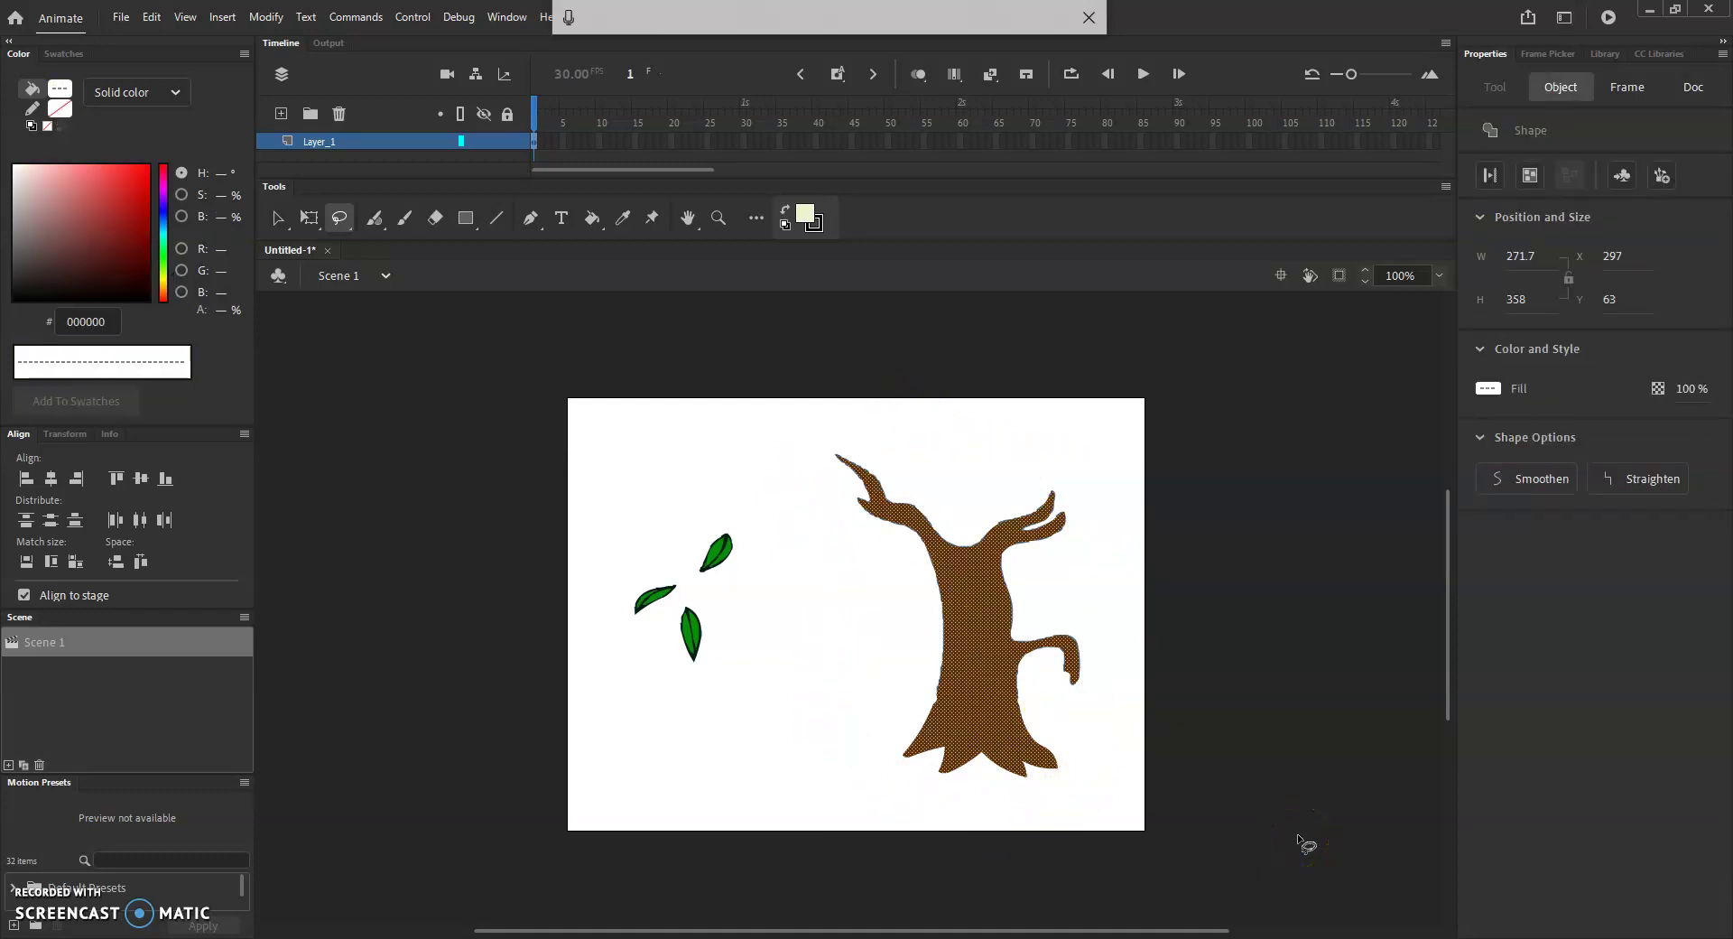
key(ctrl+g)
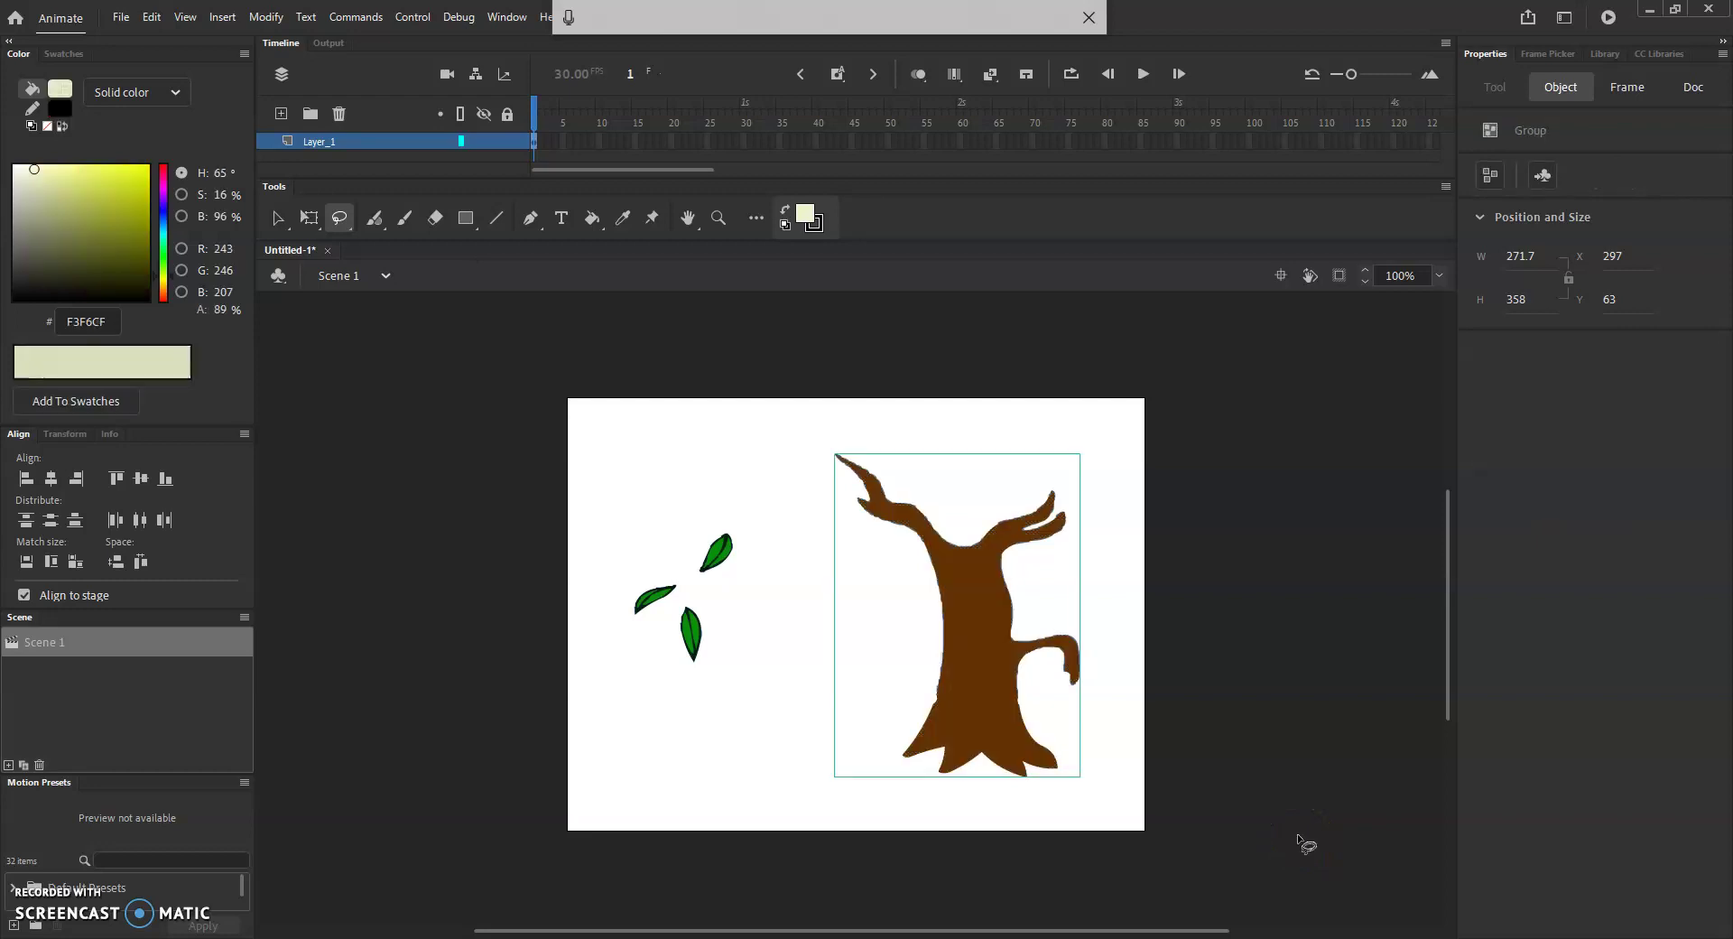
- Move the tree group slightly up and to the left, to about X 261, Y 49
click(1298, 832)
click(959, 671)
drag(959, 671, 926, 659)
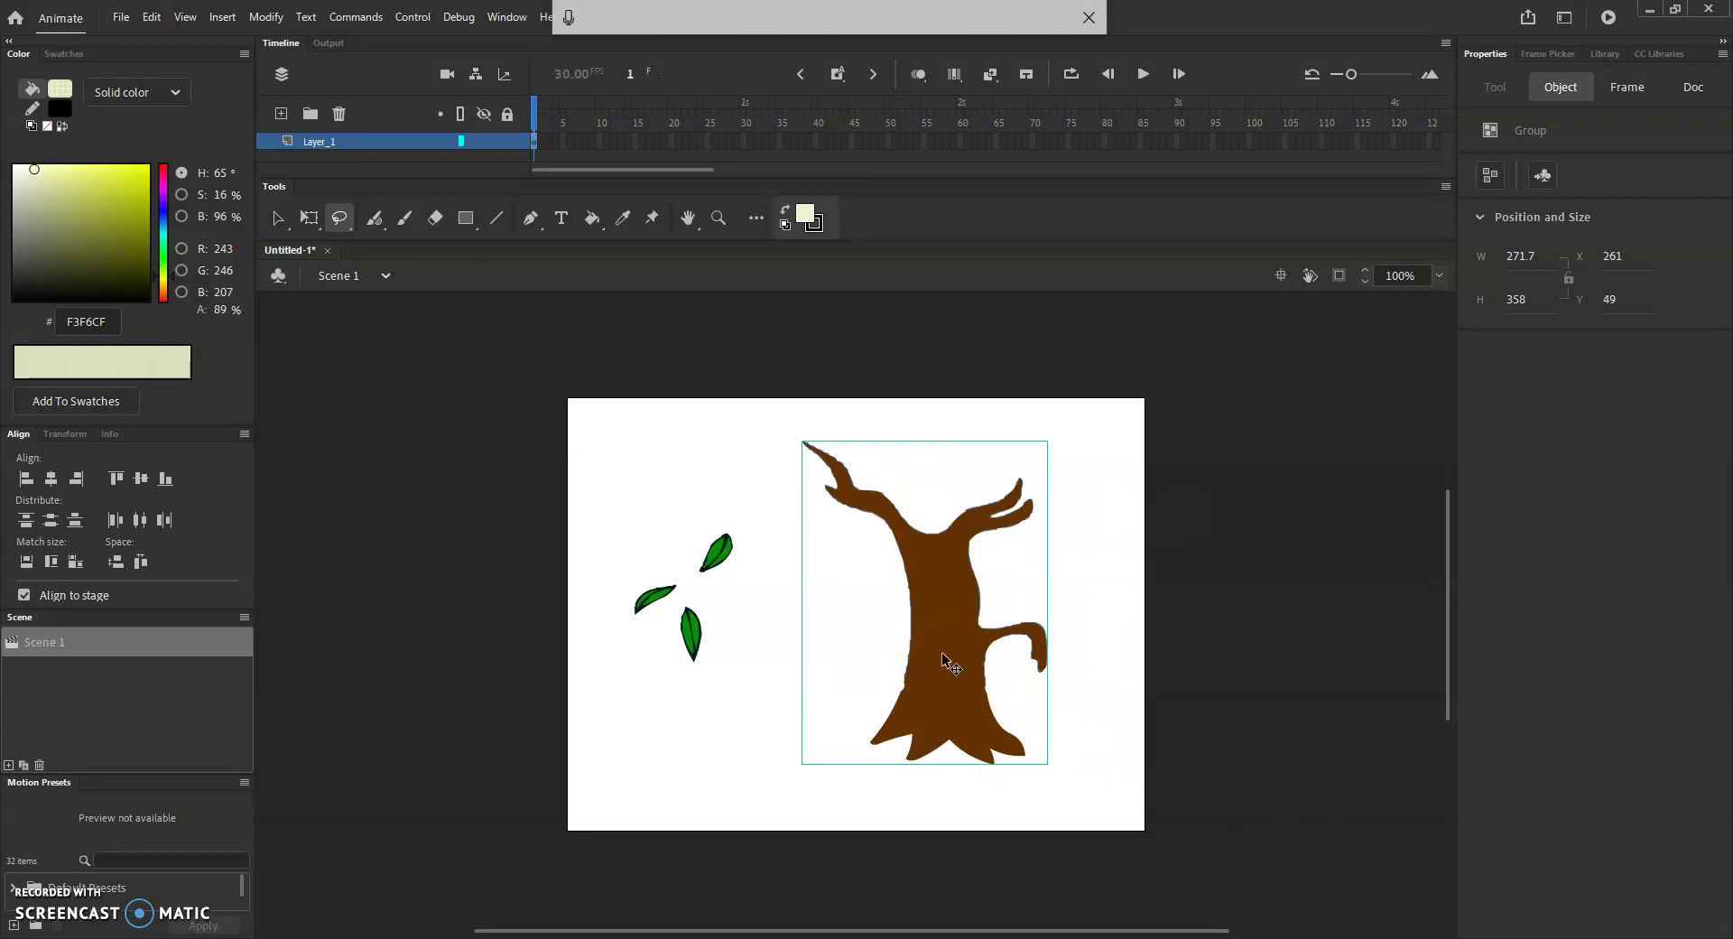
- Cut the tree group from Layer_1, leaving the leaves, and lock that layer
right_click(940, 651)
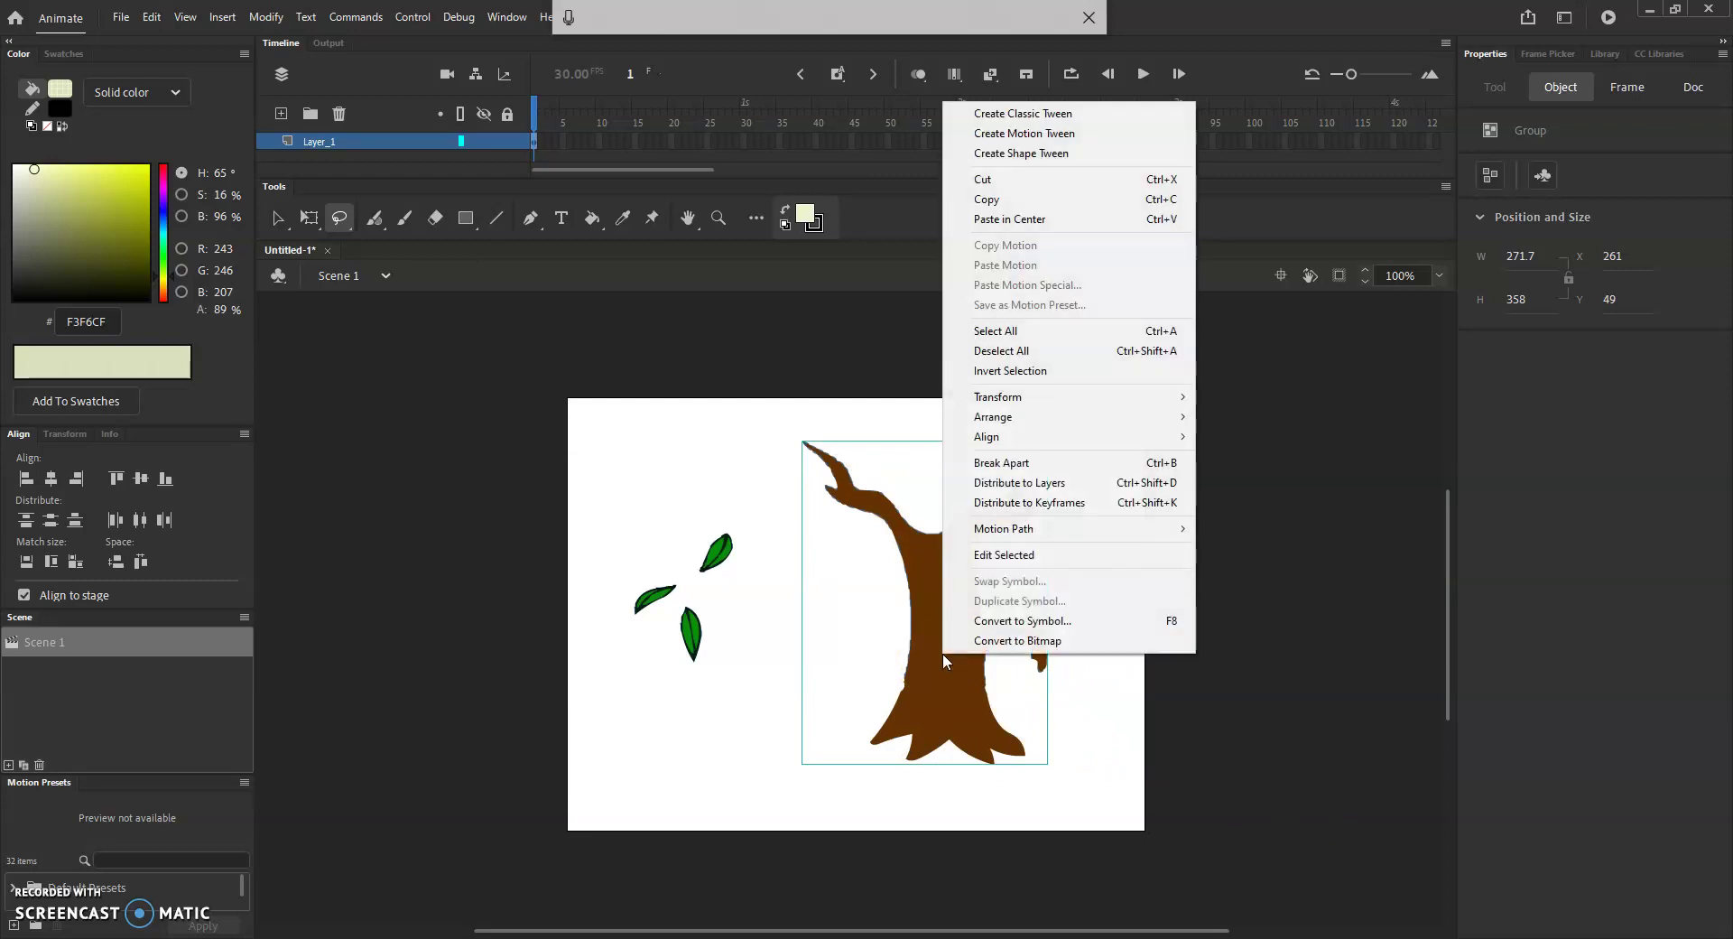
click(1000, 180)
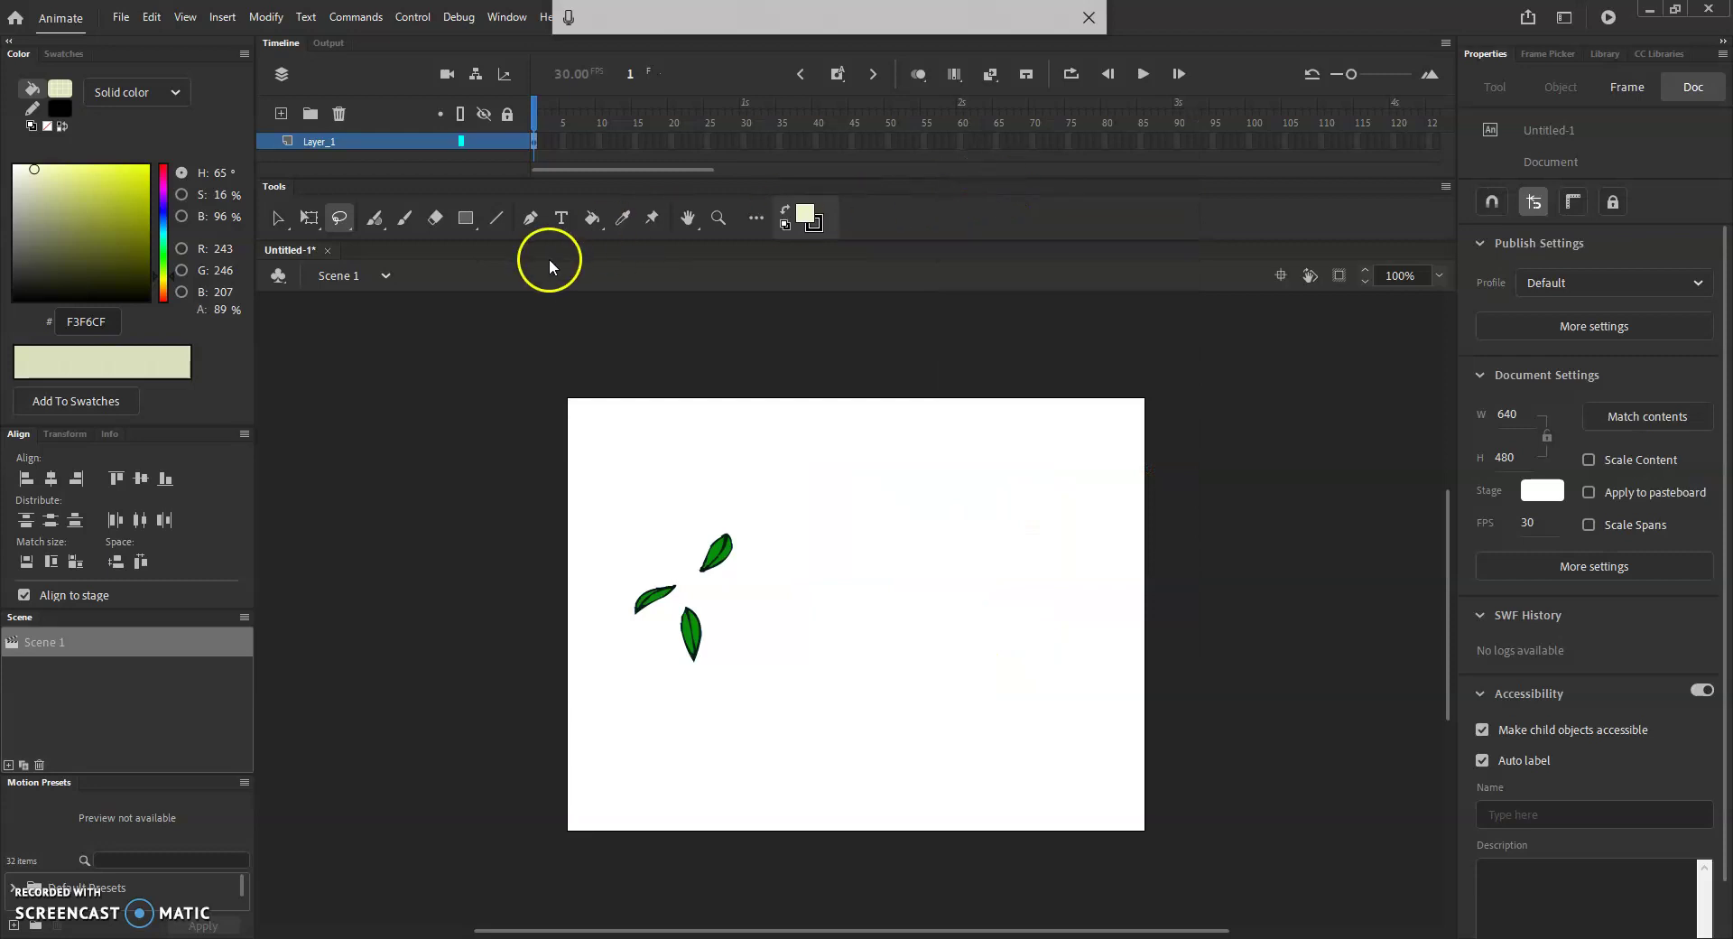
click(505, 141)
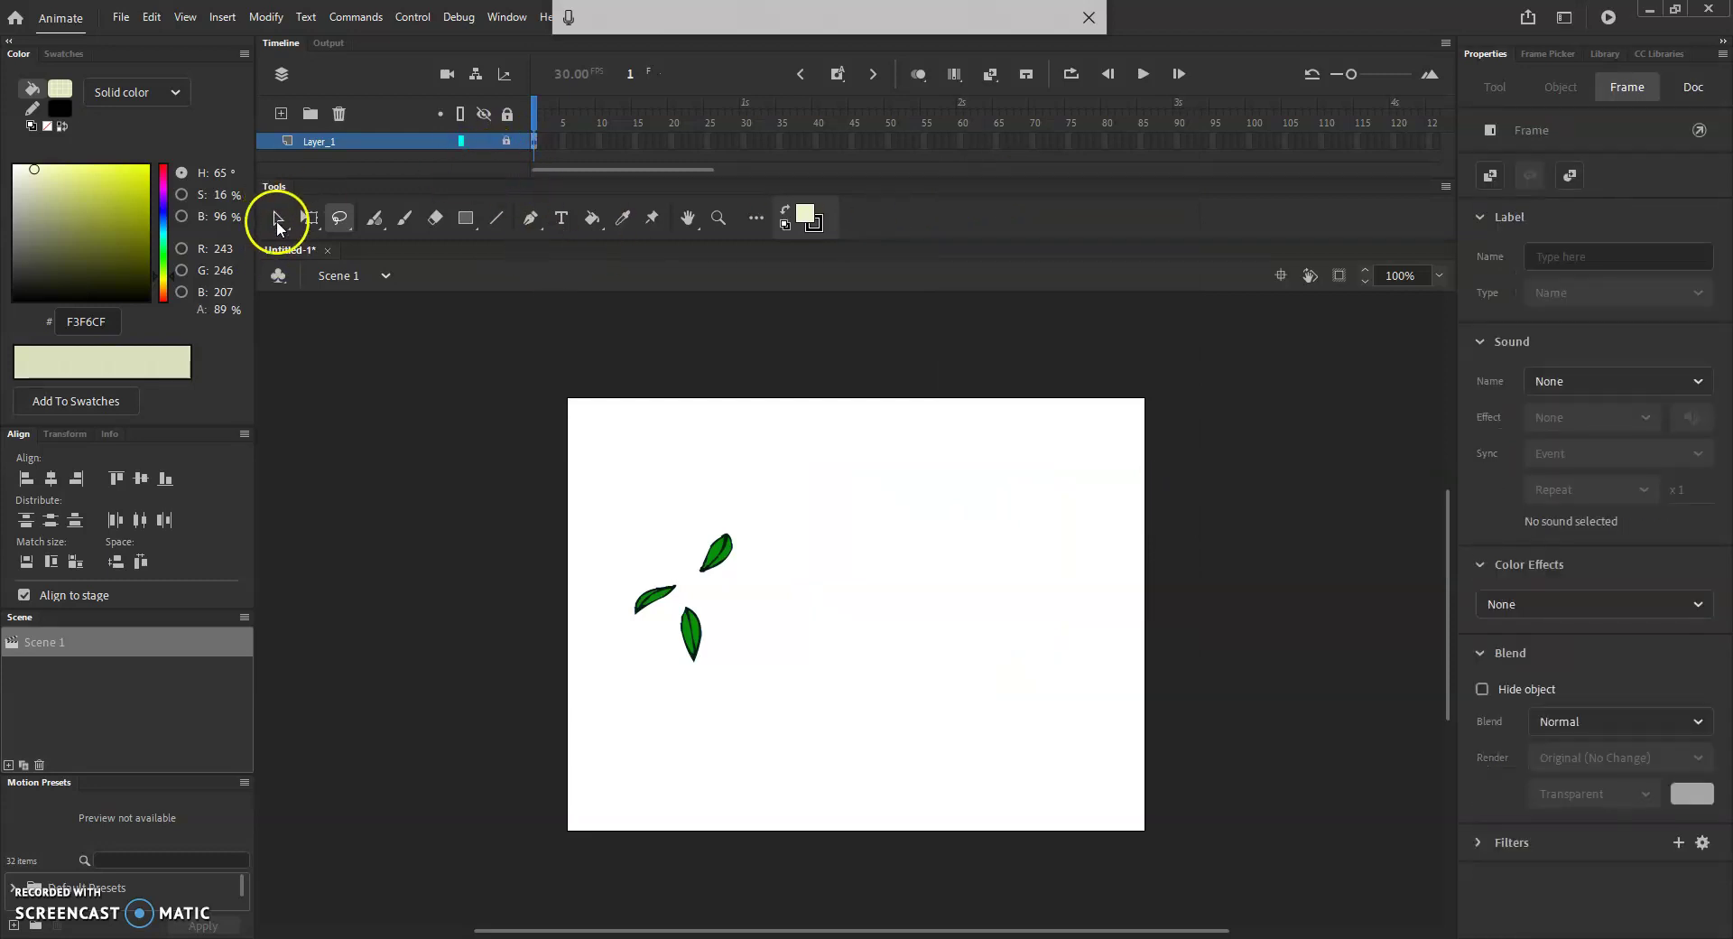
- Add a new layer, paste the tree in place on it, and move the tree to about X 300, Y 57
click(277, 217)
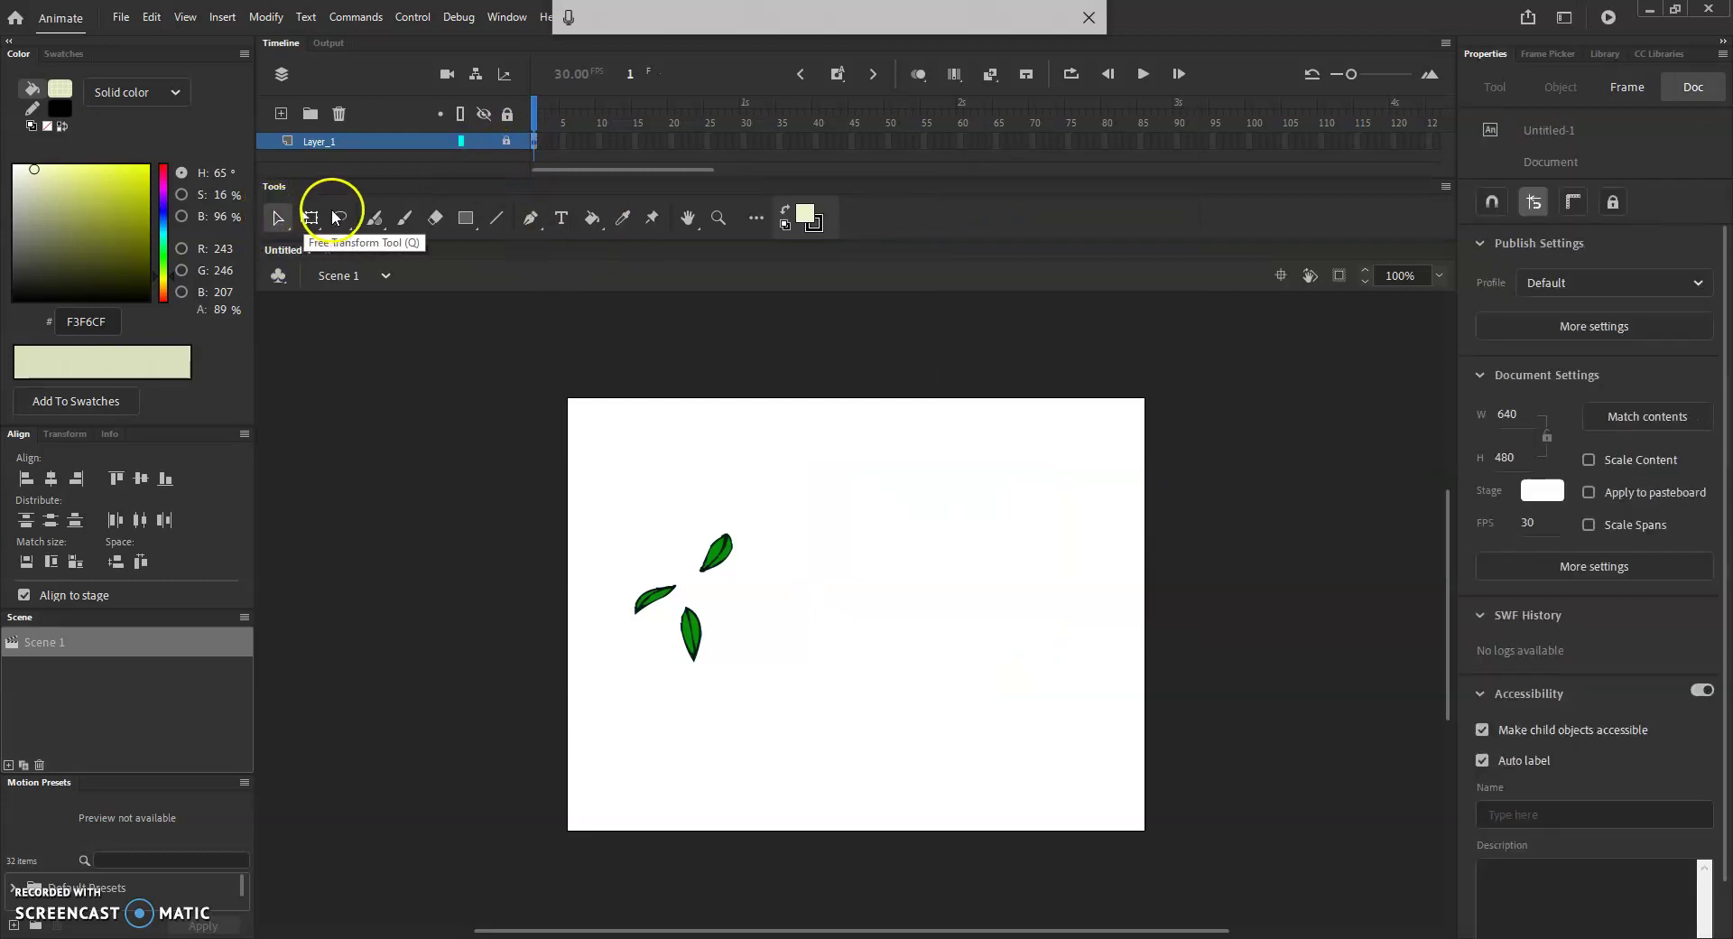
click(283, 113)
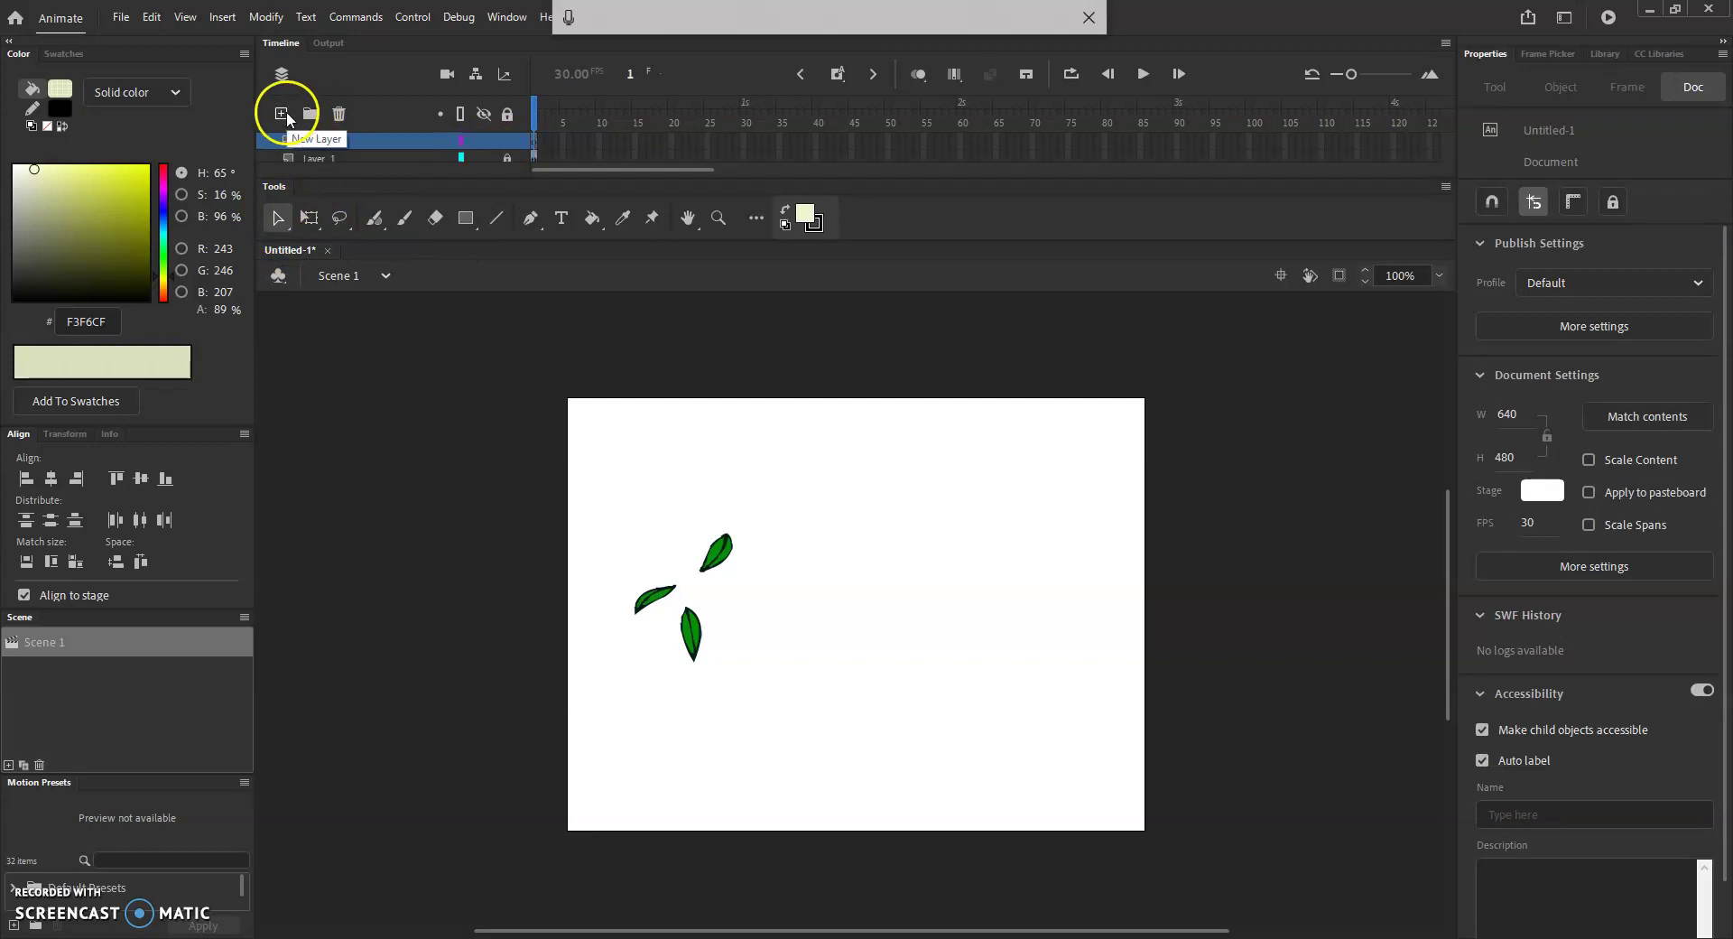
click(535, 143)
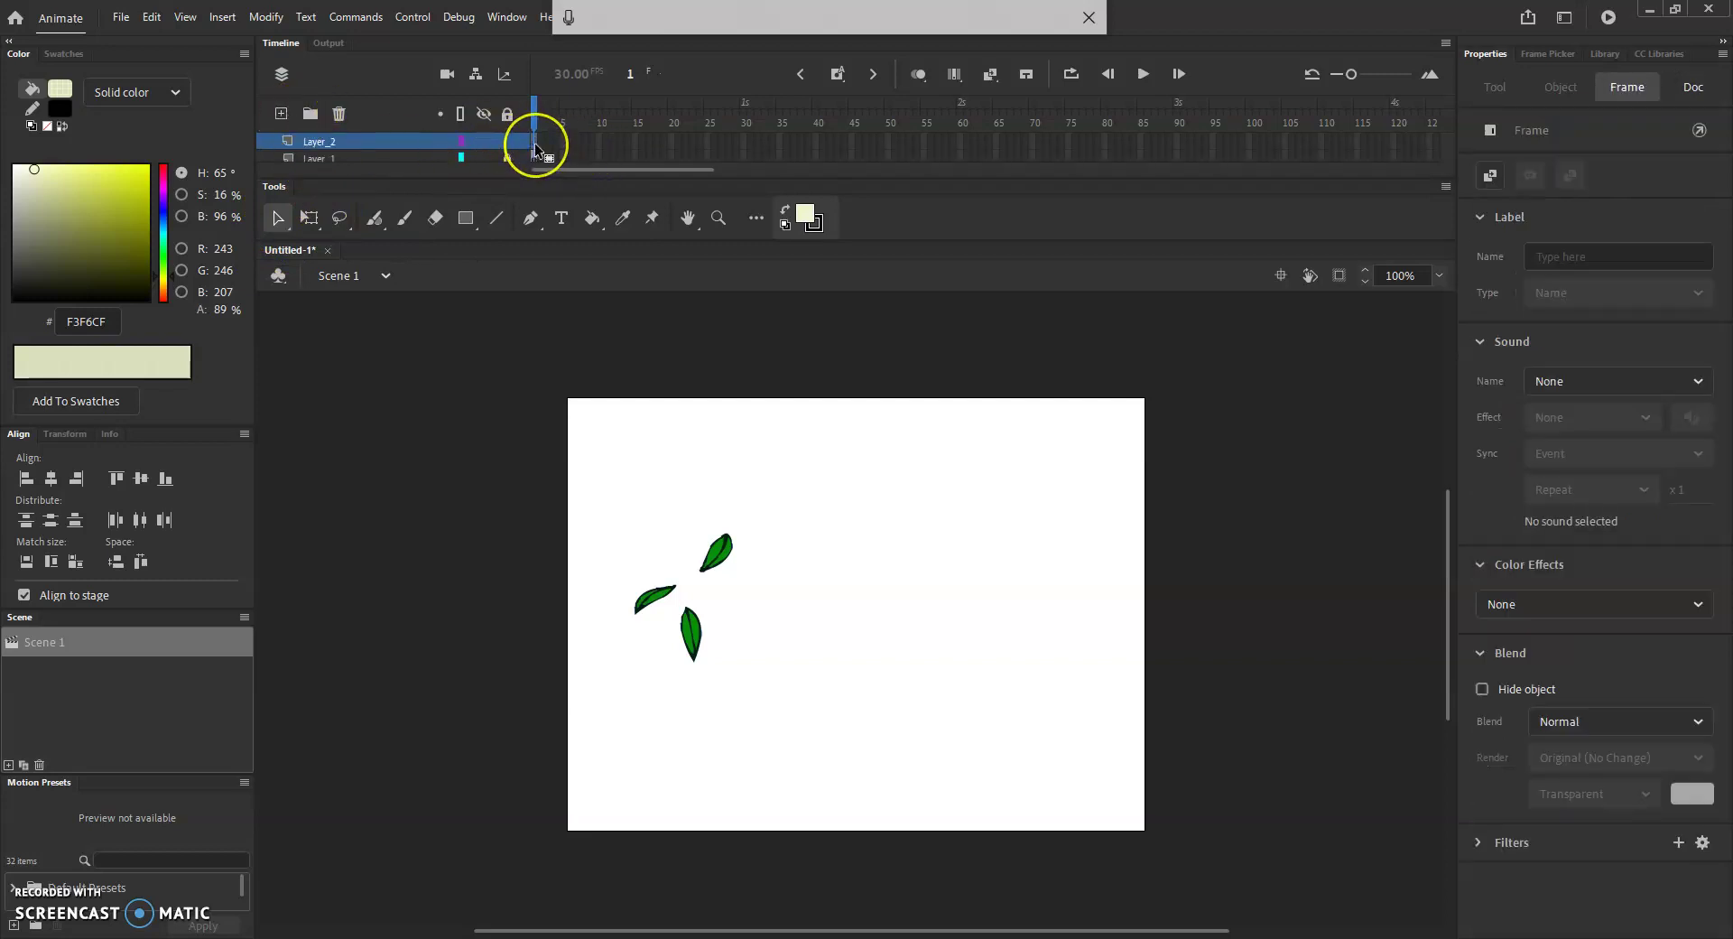
right_click(877, 458)
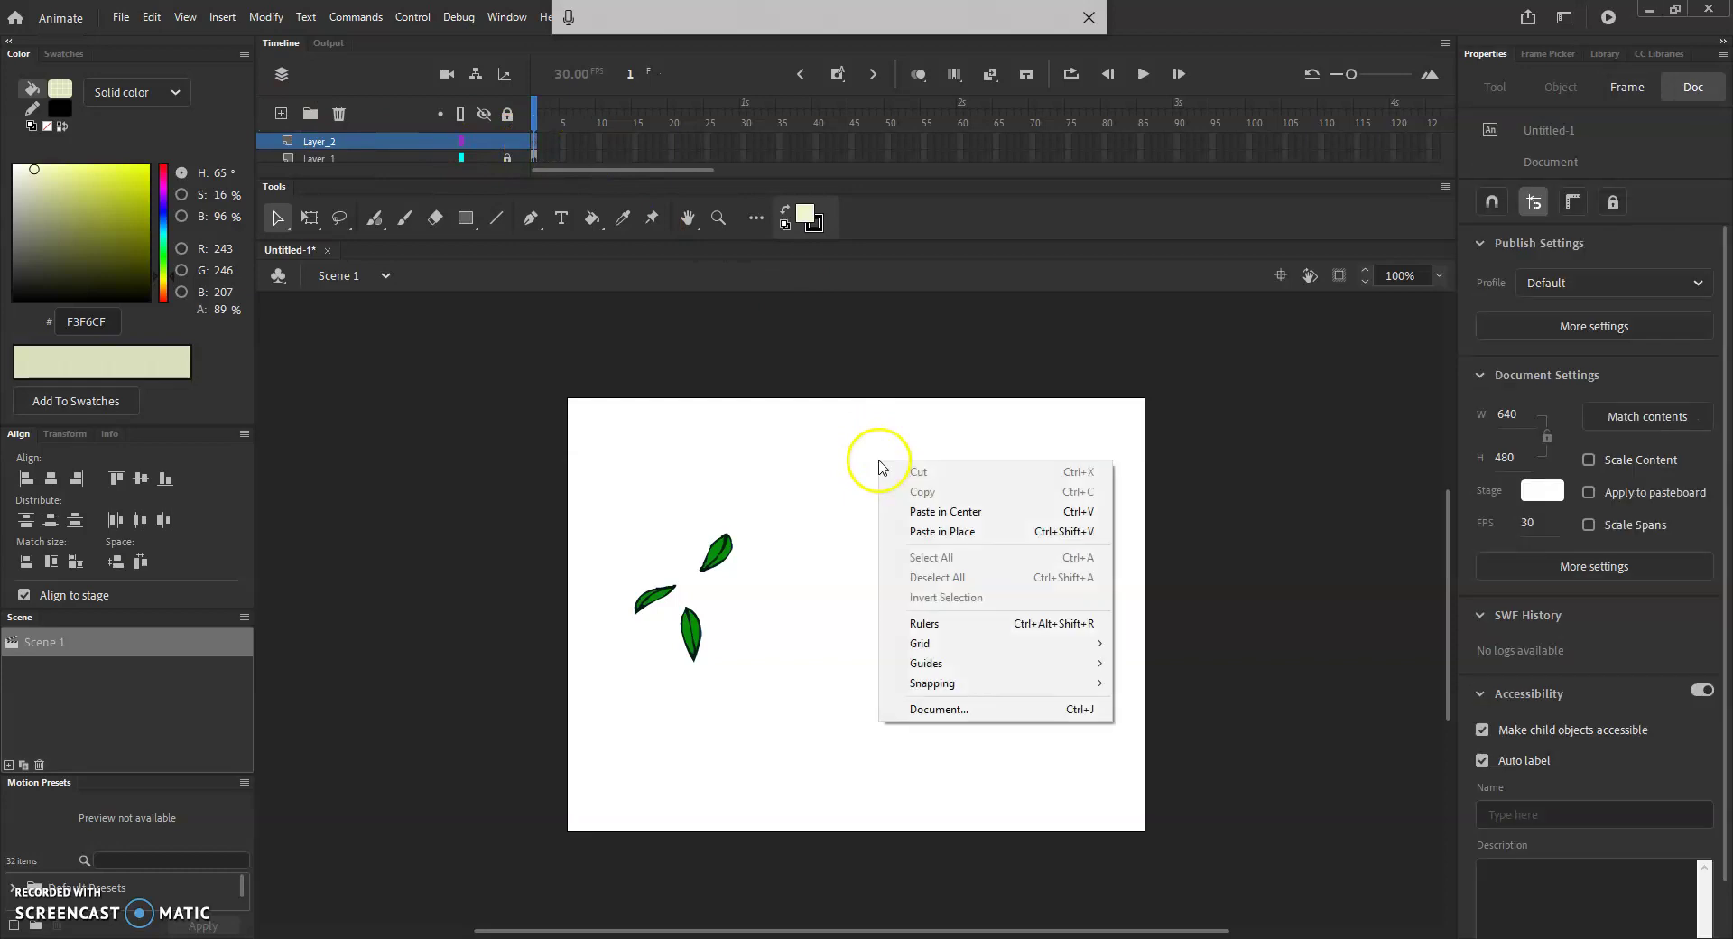
click(964, 531)
mouse_move(970, 609)
mouse_down()
mouse_move(996, 661)
mouse_move(979, 612)
mouse_up()
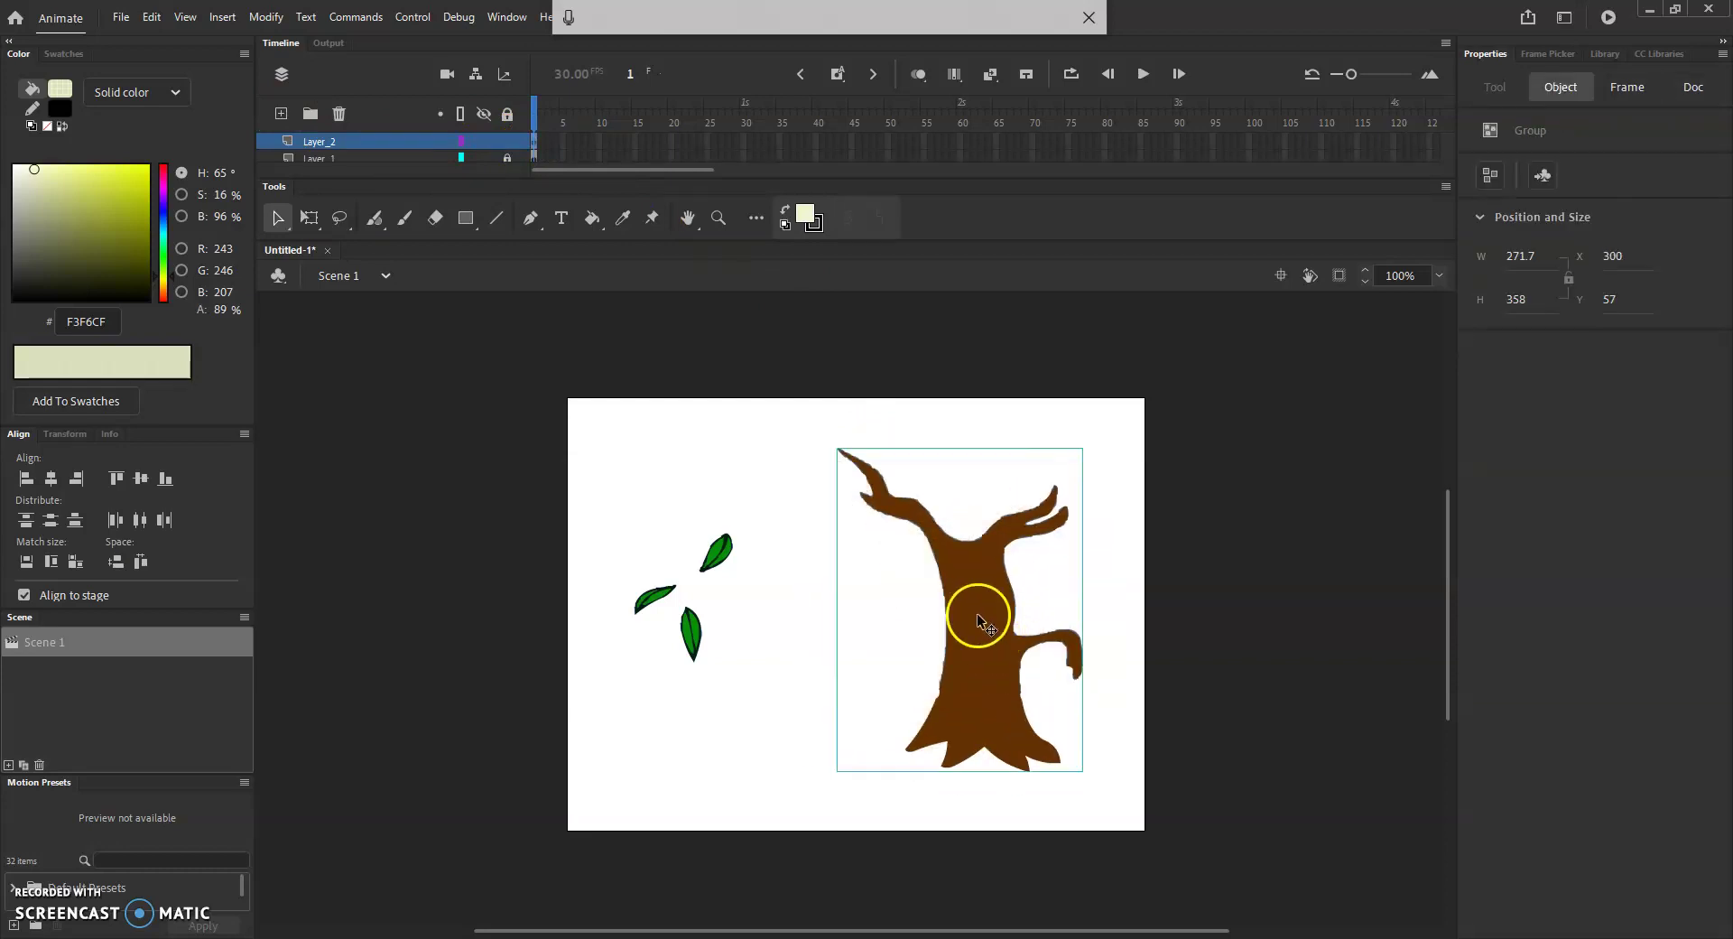
- Rename the new layer as tree and Layer_1 as leaf, enlarging the timeline area to show both layers
double_click(322, 142)
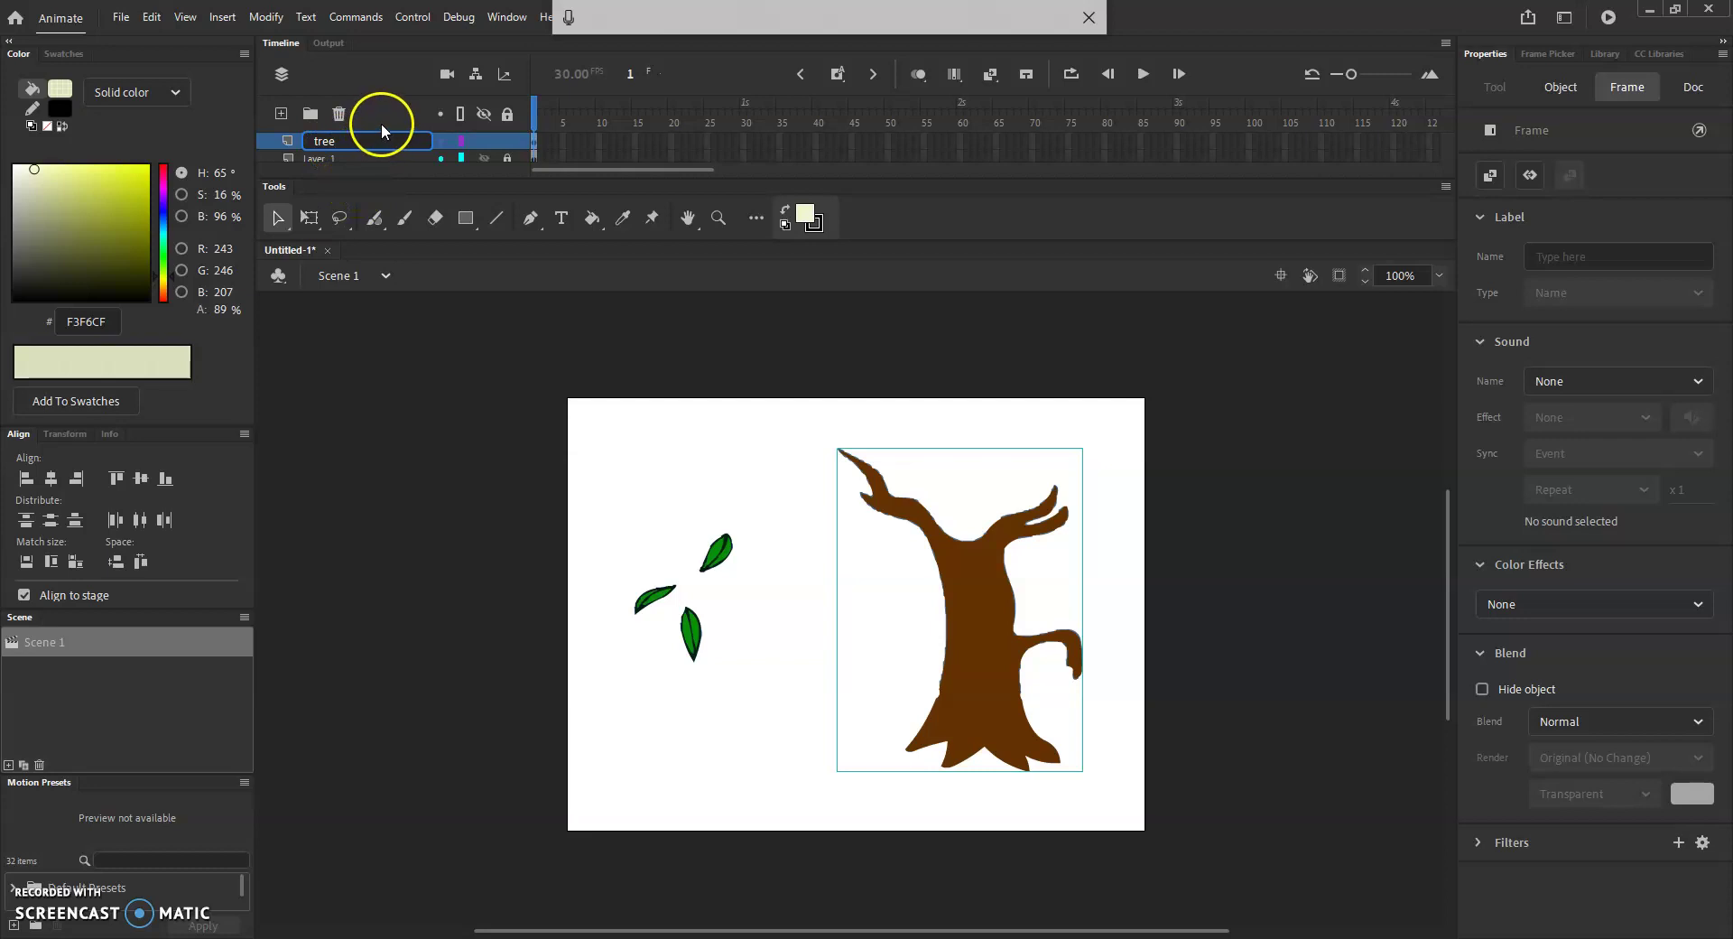
click(383, 160)
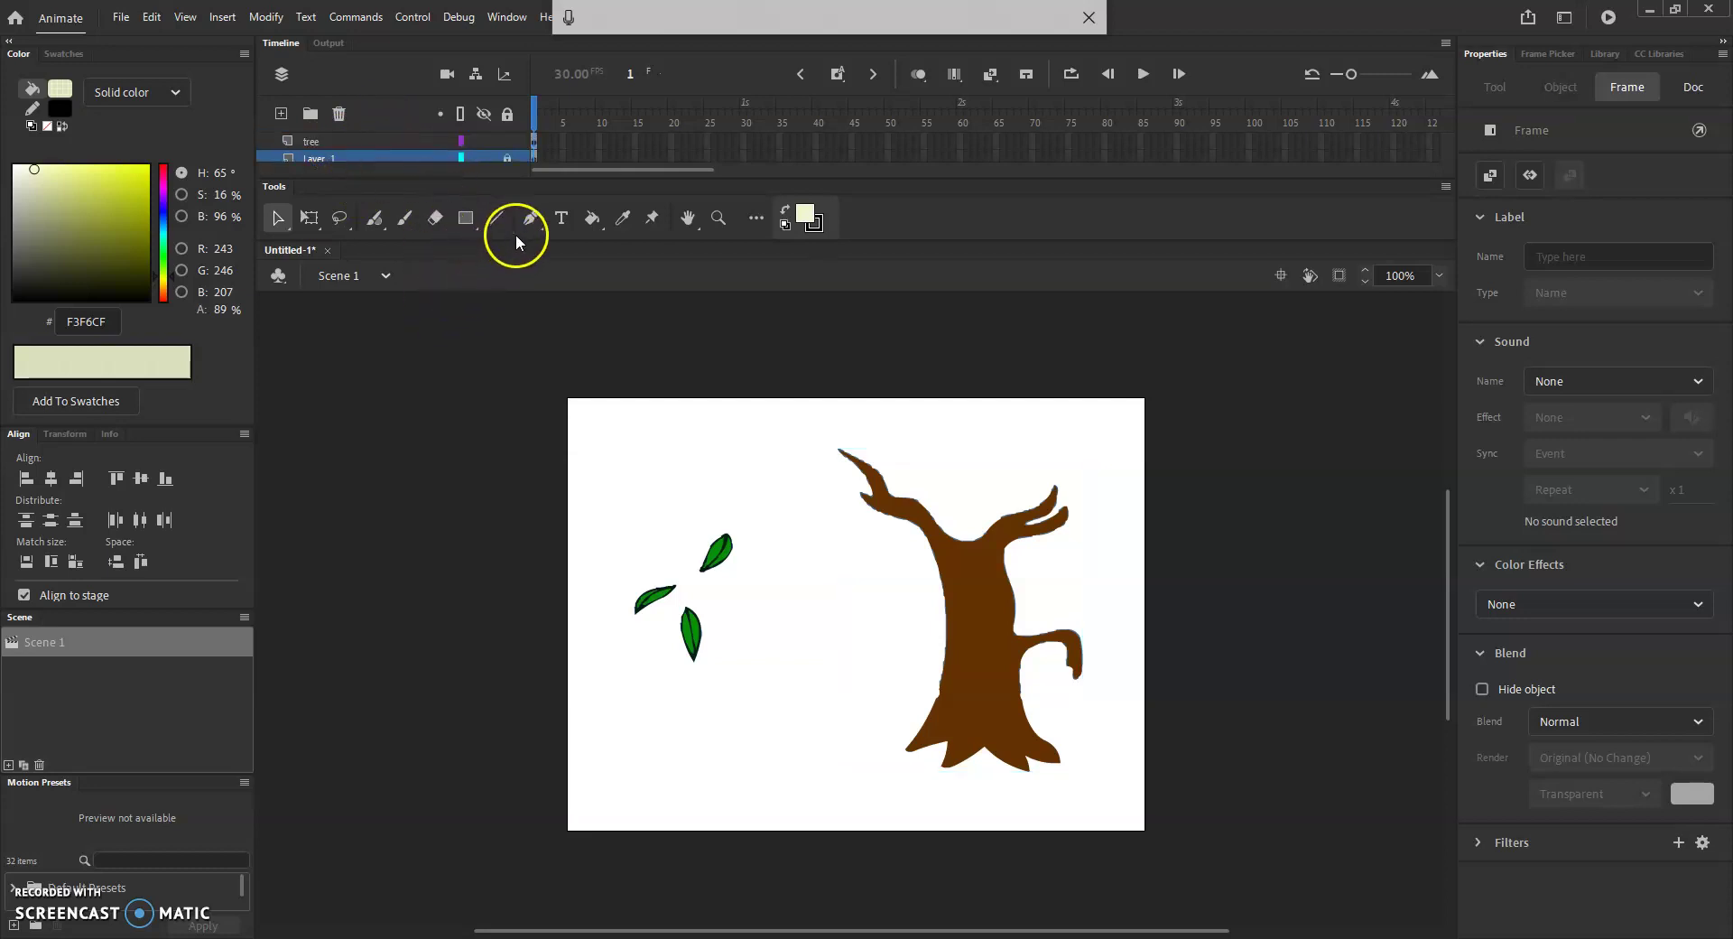
drag(521, 239, 519, 310)
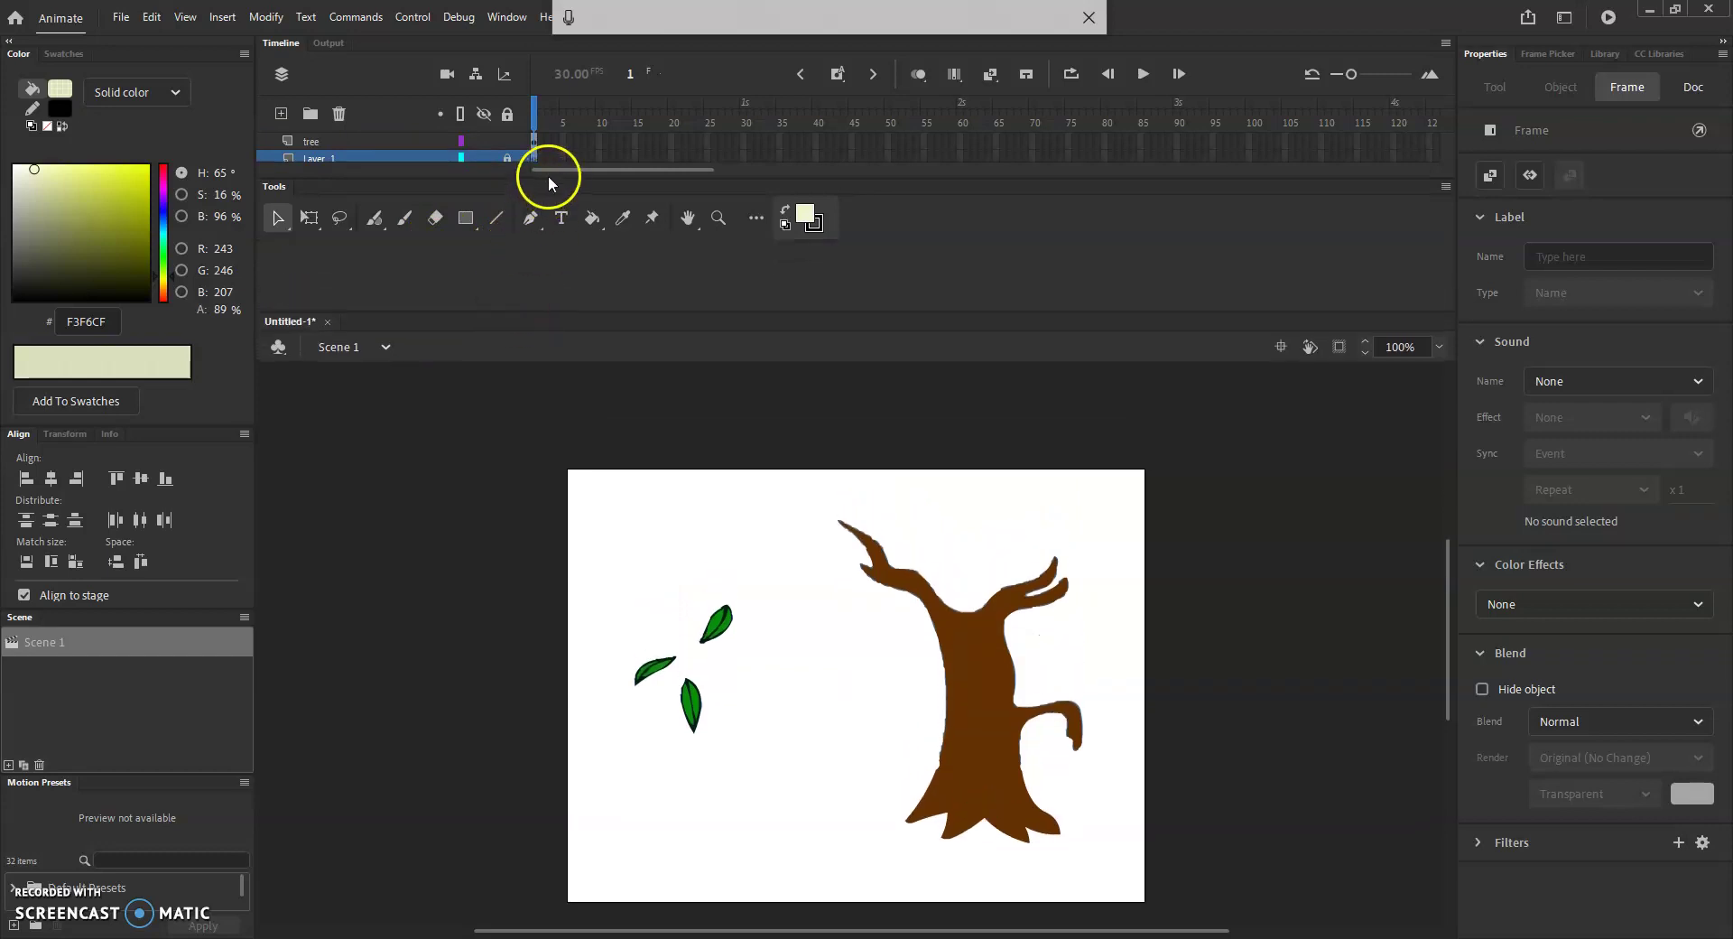
drag(549, 180, 544, 246)
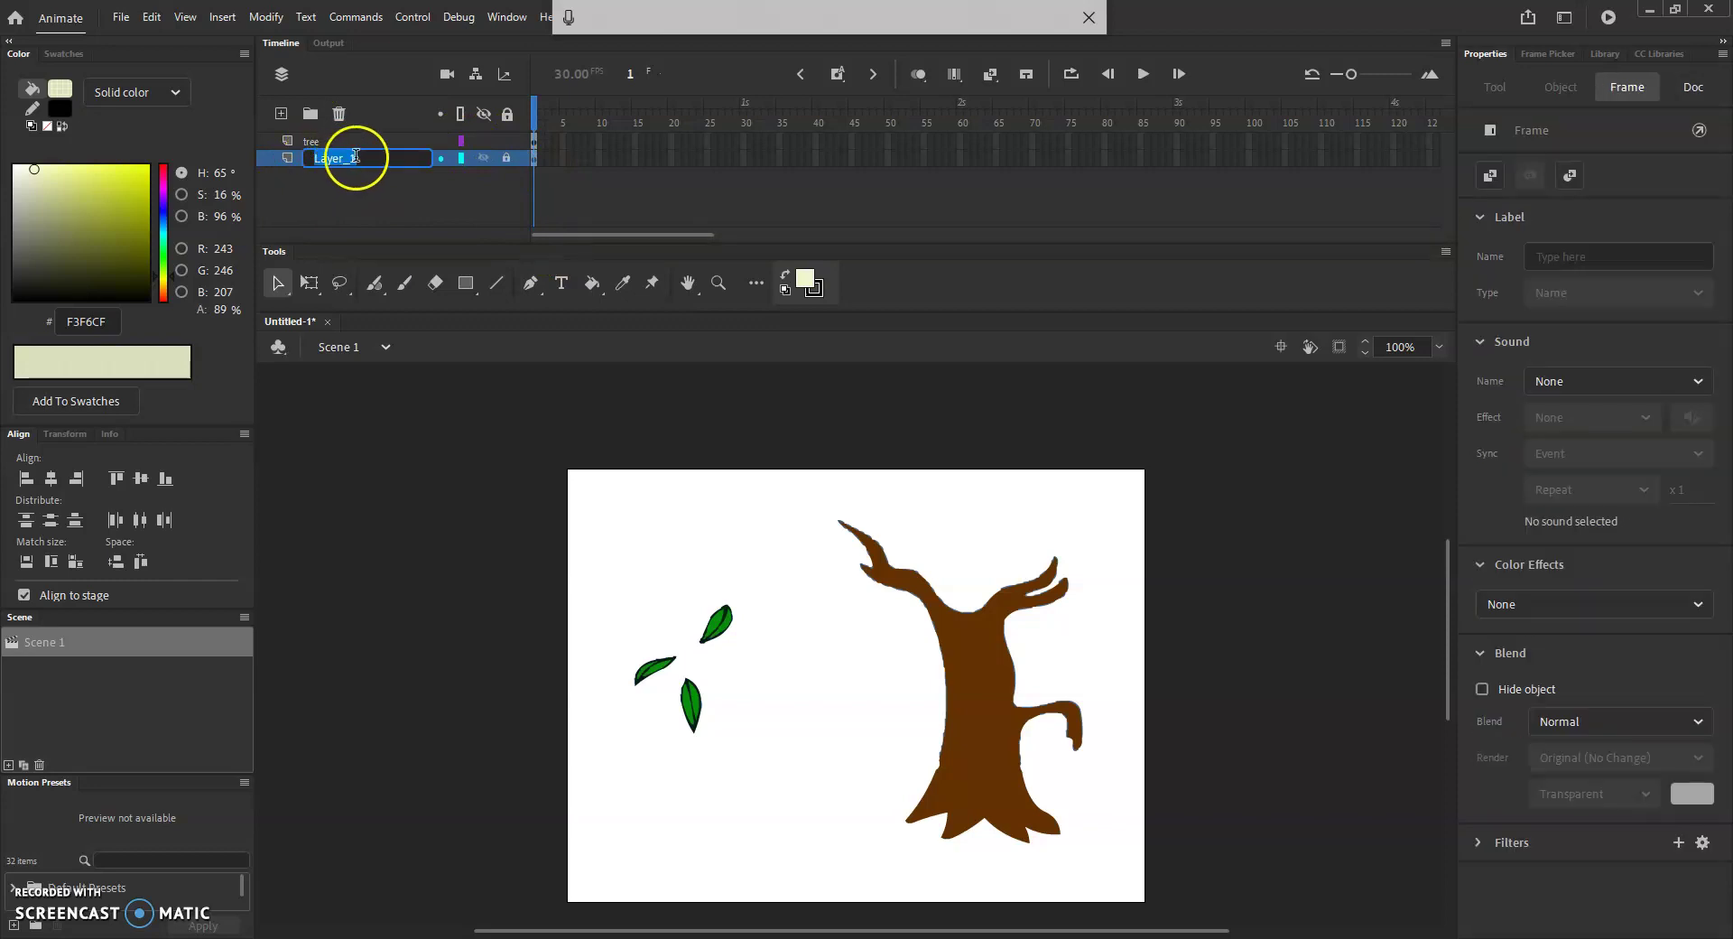
text(leaf)
click(360, 193)
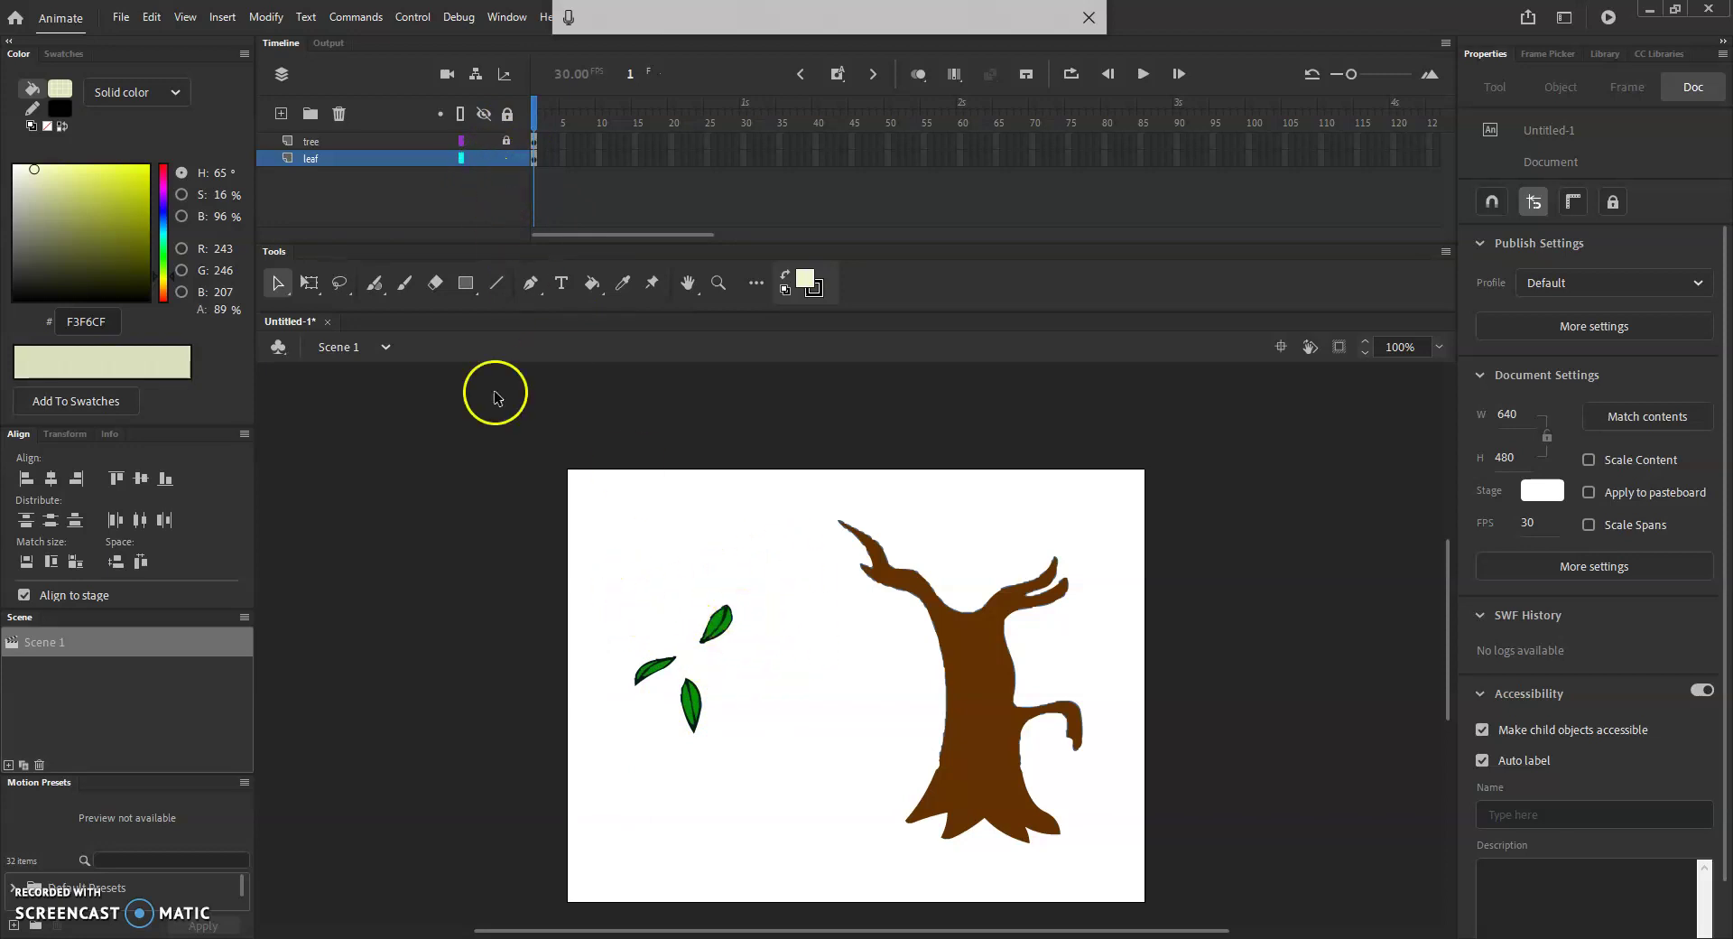
- Group the uppermost leaf using a Lasso selection and move it off the stage to about X -99, Y 49
click(339, 284)
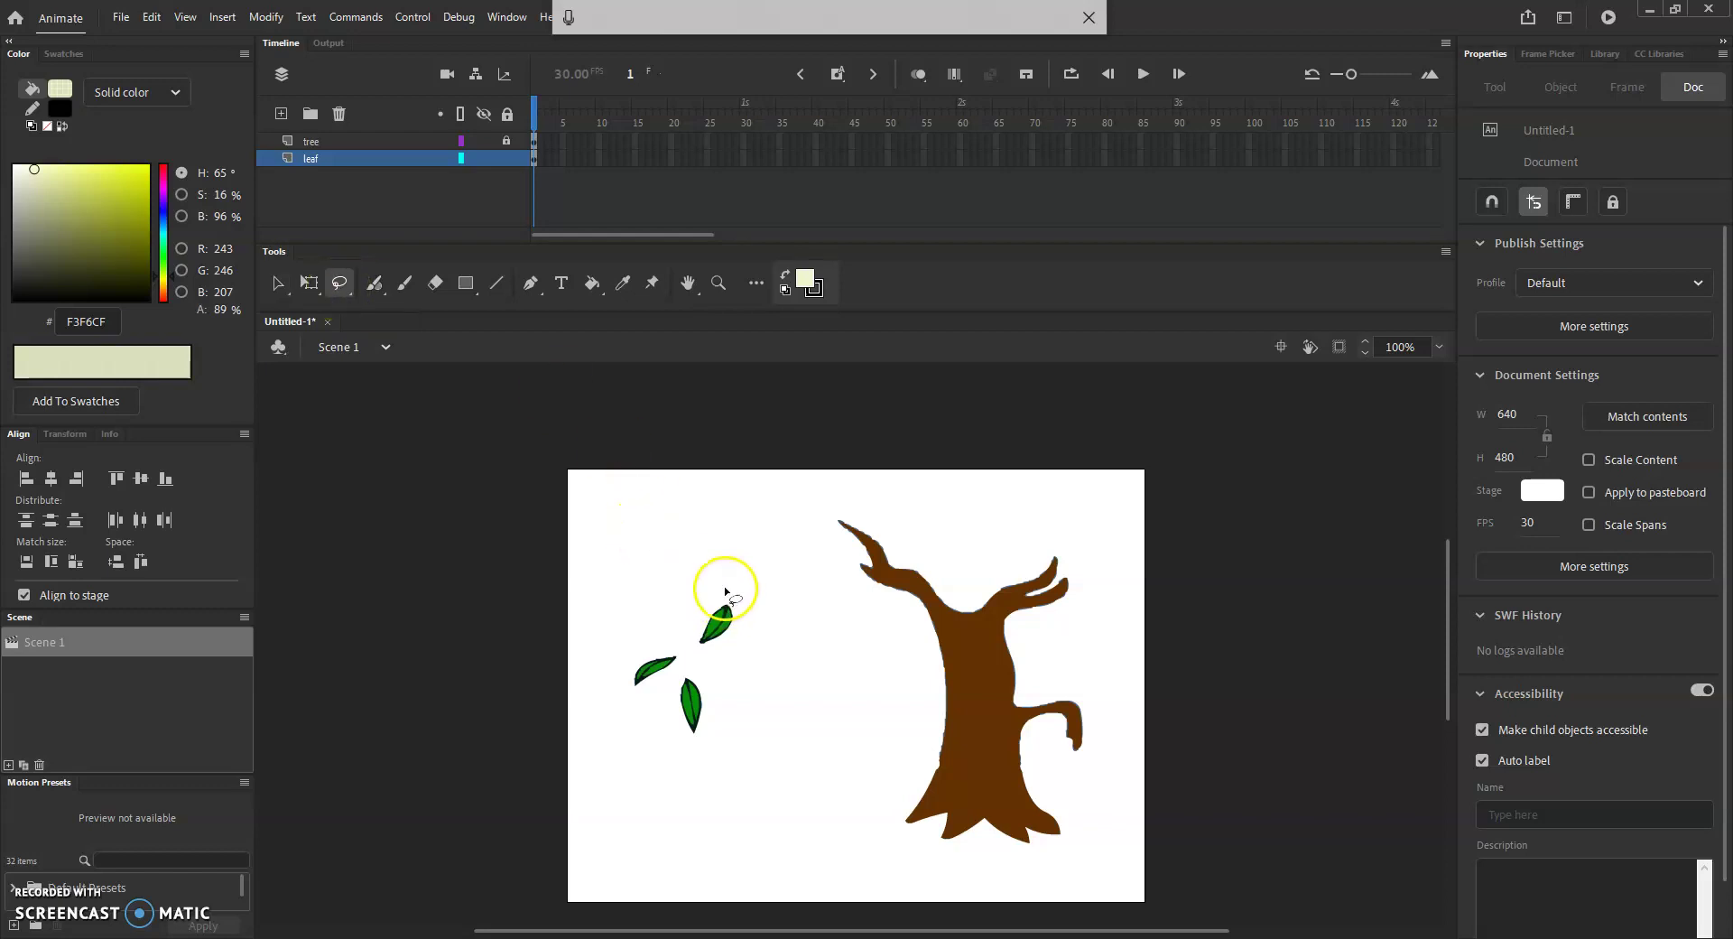
mouse_move(691, 621)
mouse_down()
mouse_move(701, 659)
mouse_move(725, 652)
mouse_move(752, 606)
mouse_move(711, 600)
mouse_up()
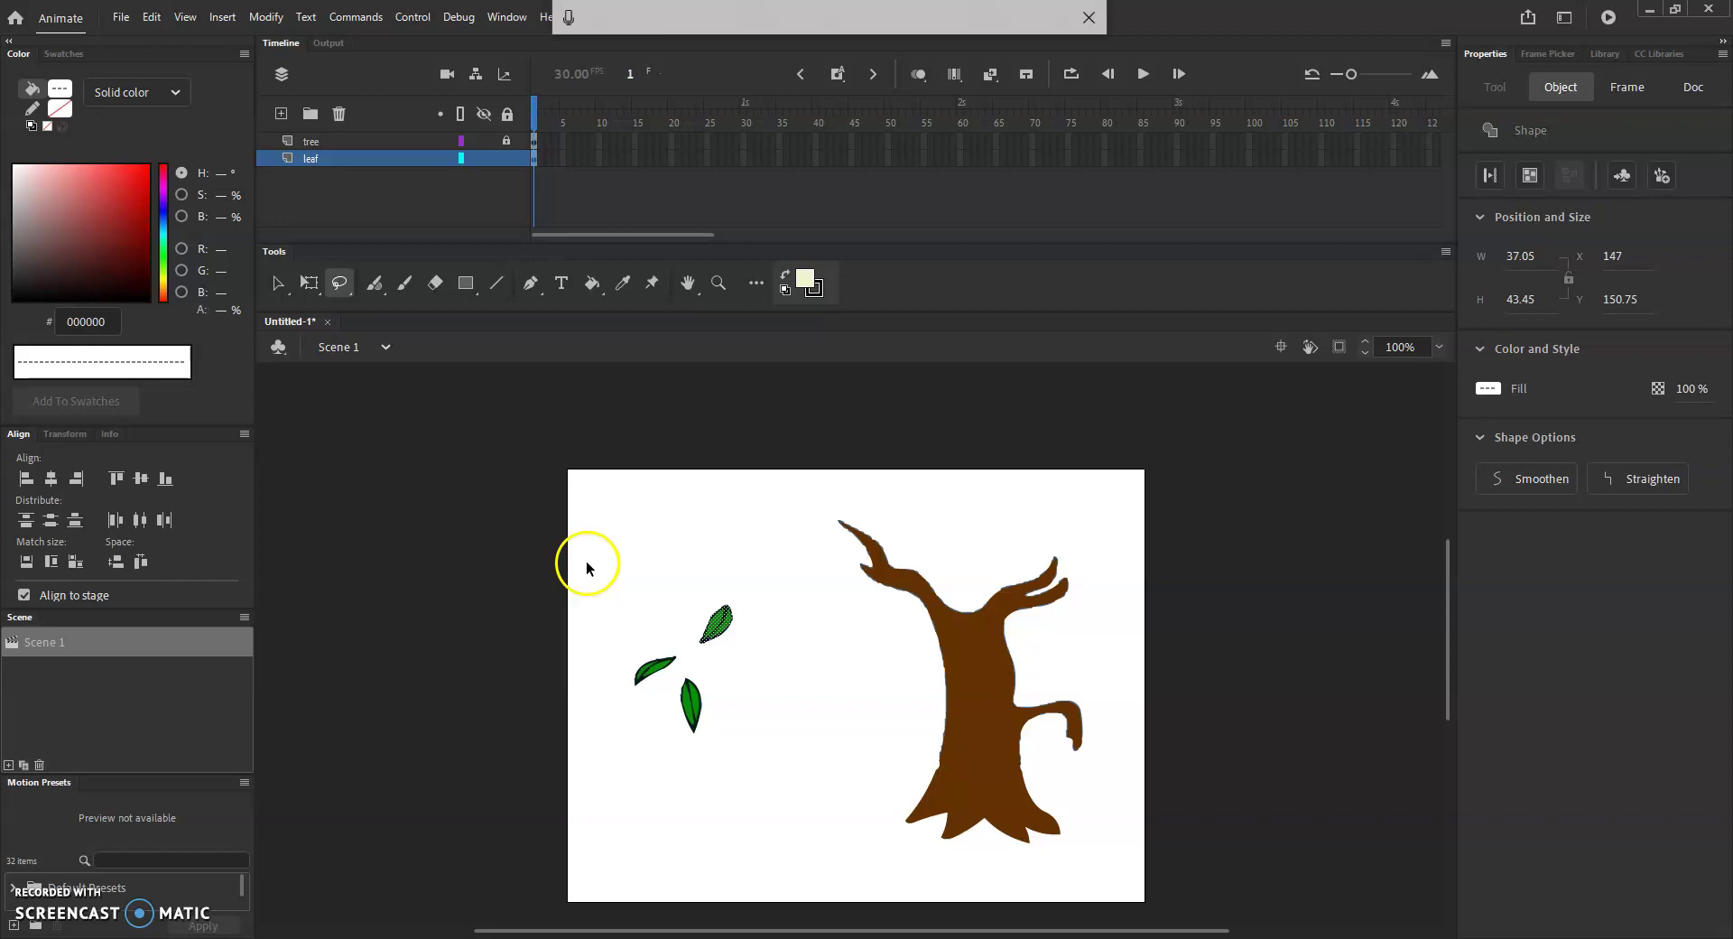
key(ctrl+g)
click(287, 282)
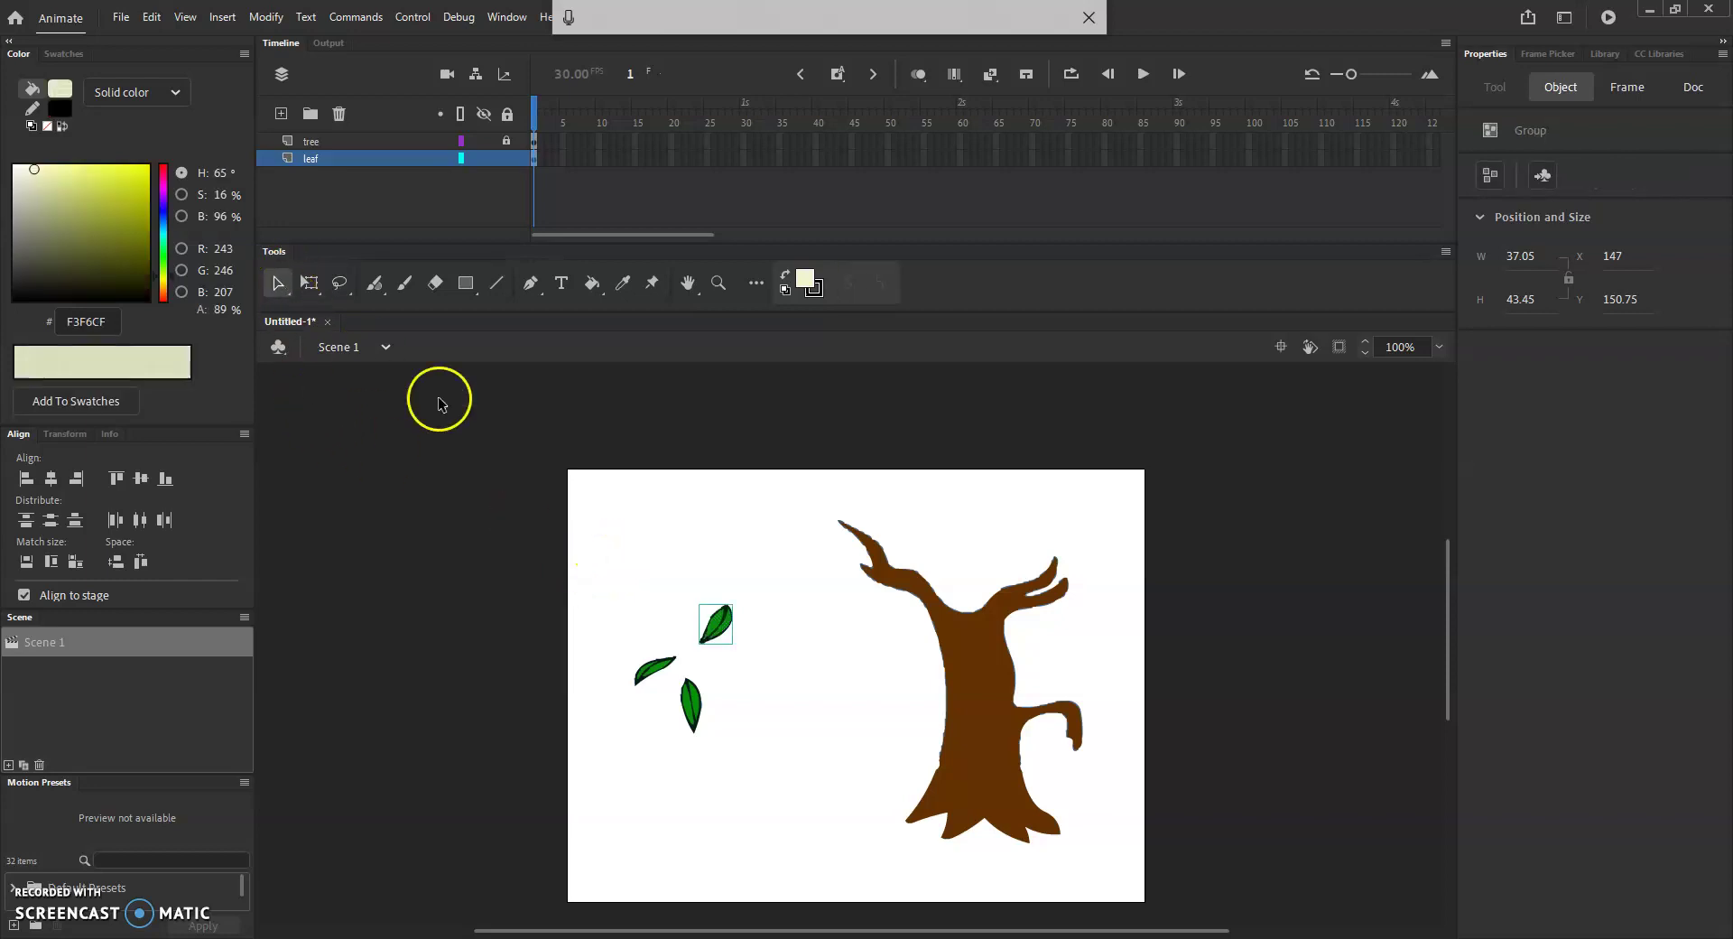
drag(722, 623, 502, 539)
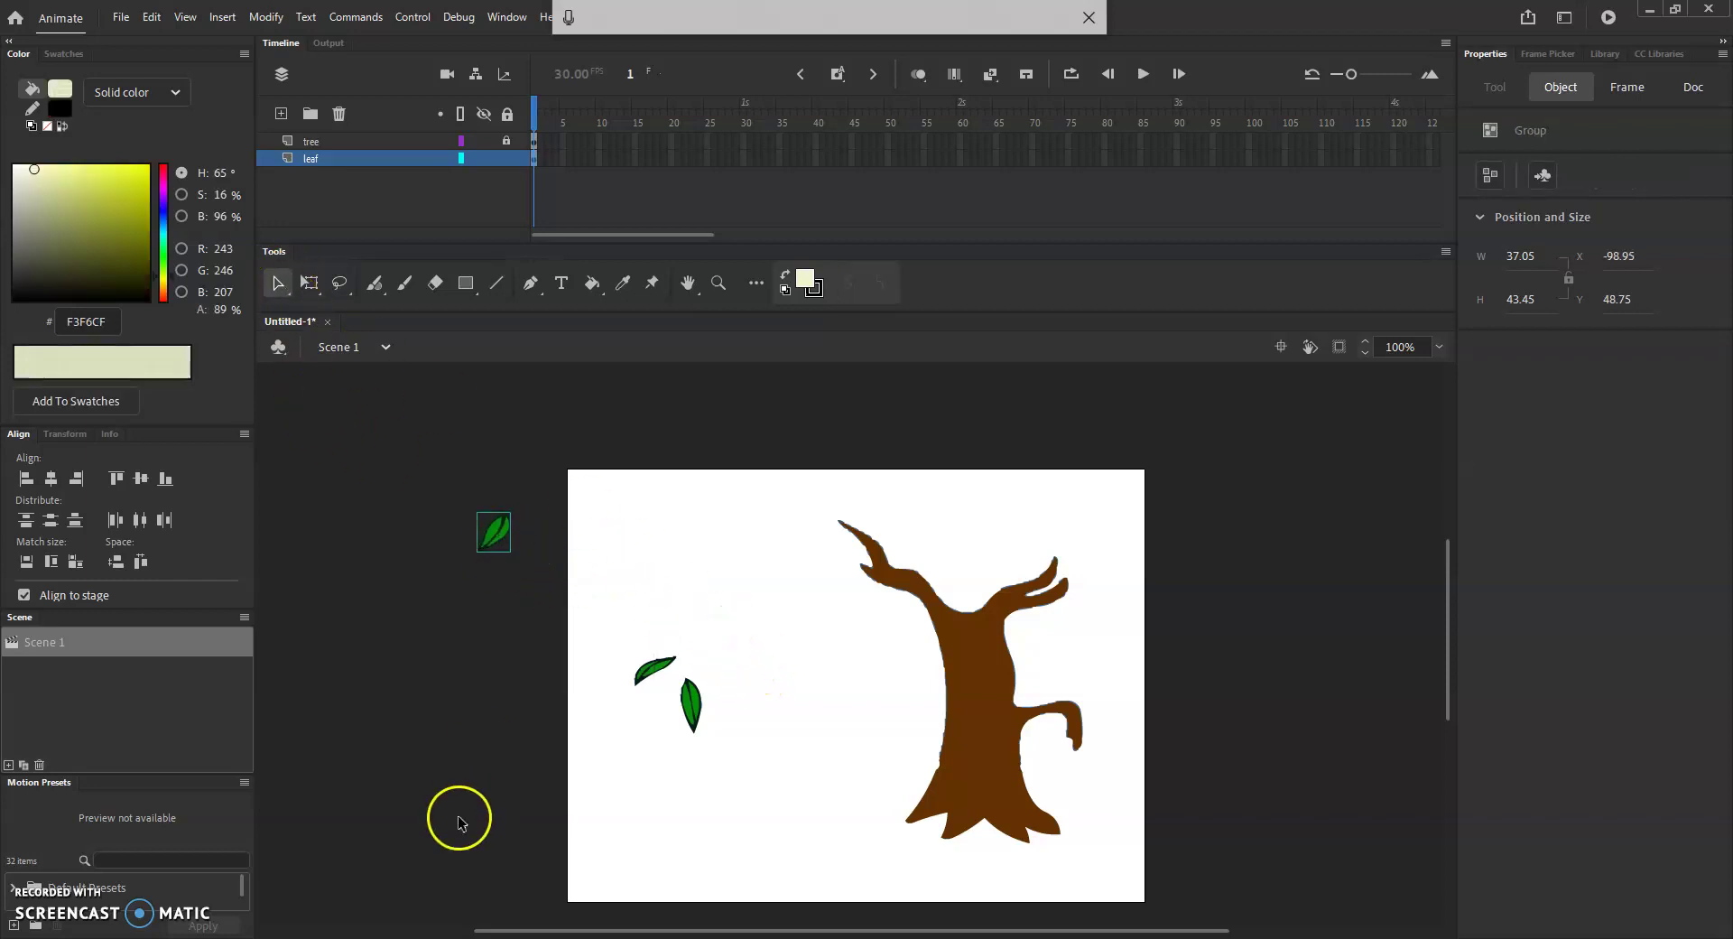
click(496, 772)
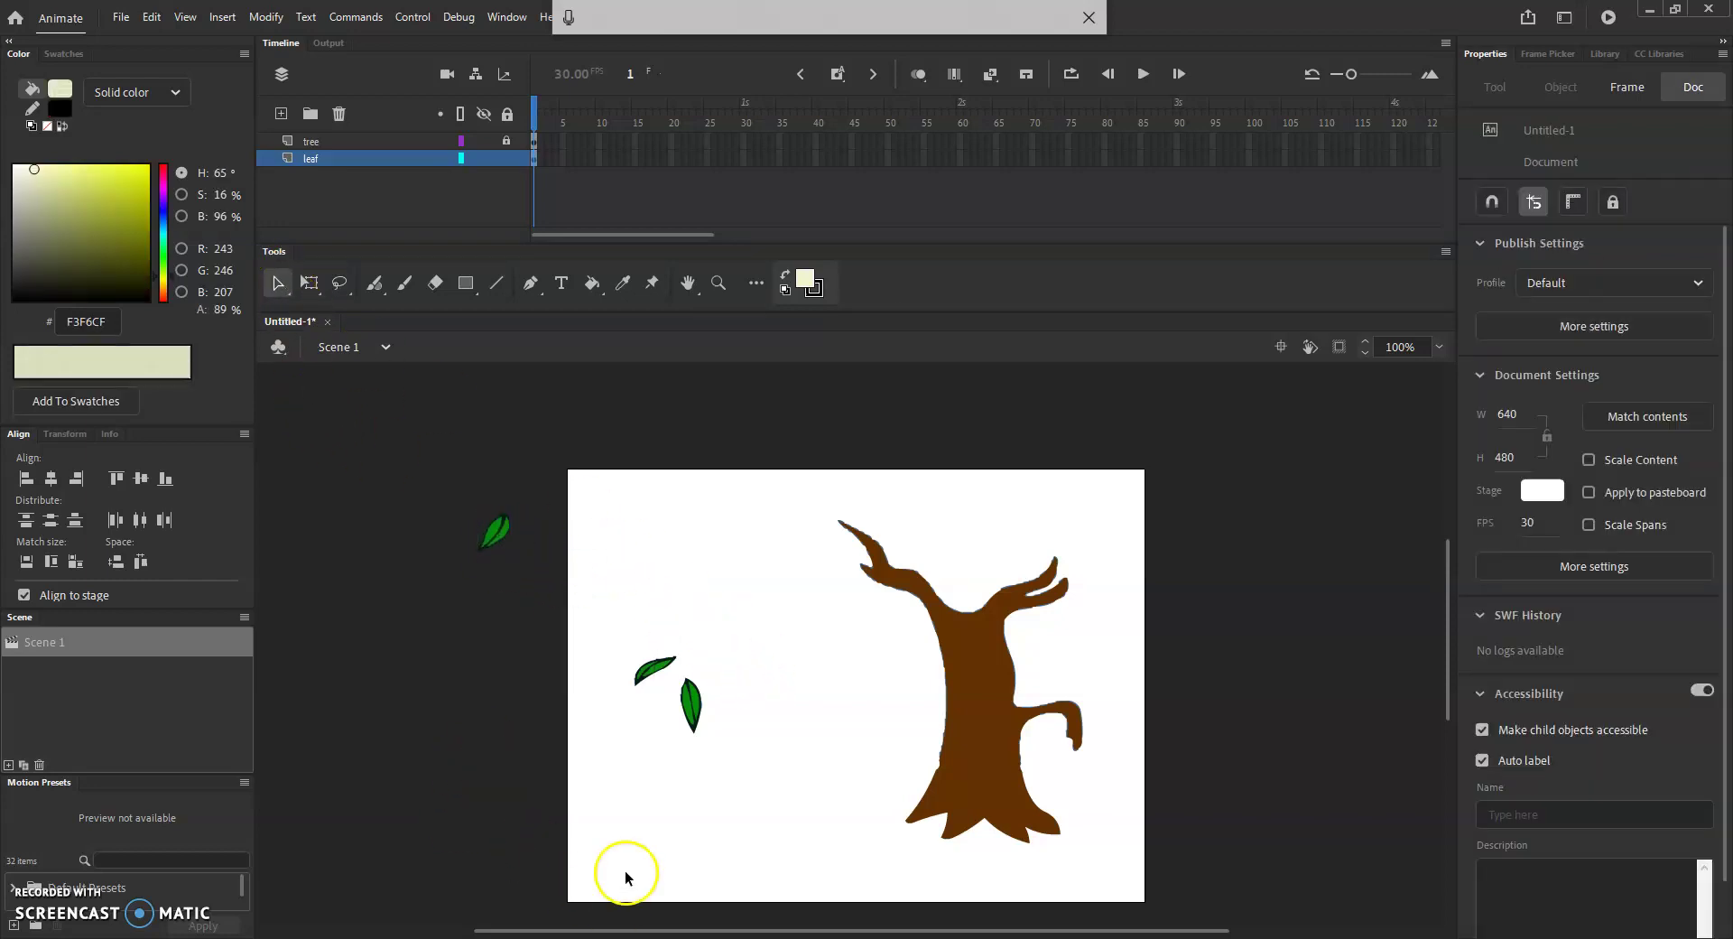
- Group the leftmost remaining leaf using a Lasso selection and move it off the stage to about X -108, Y 128
click(339, 282)
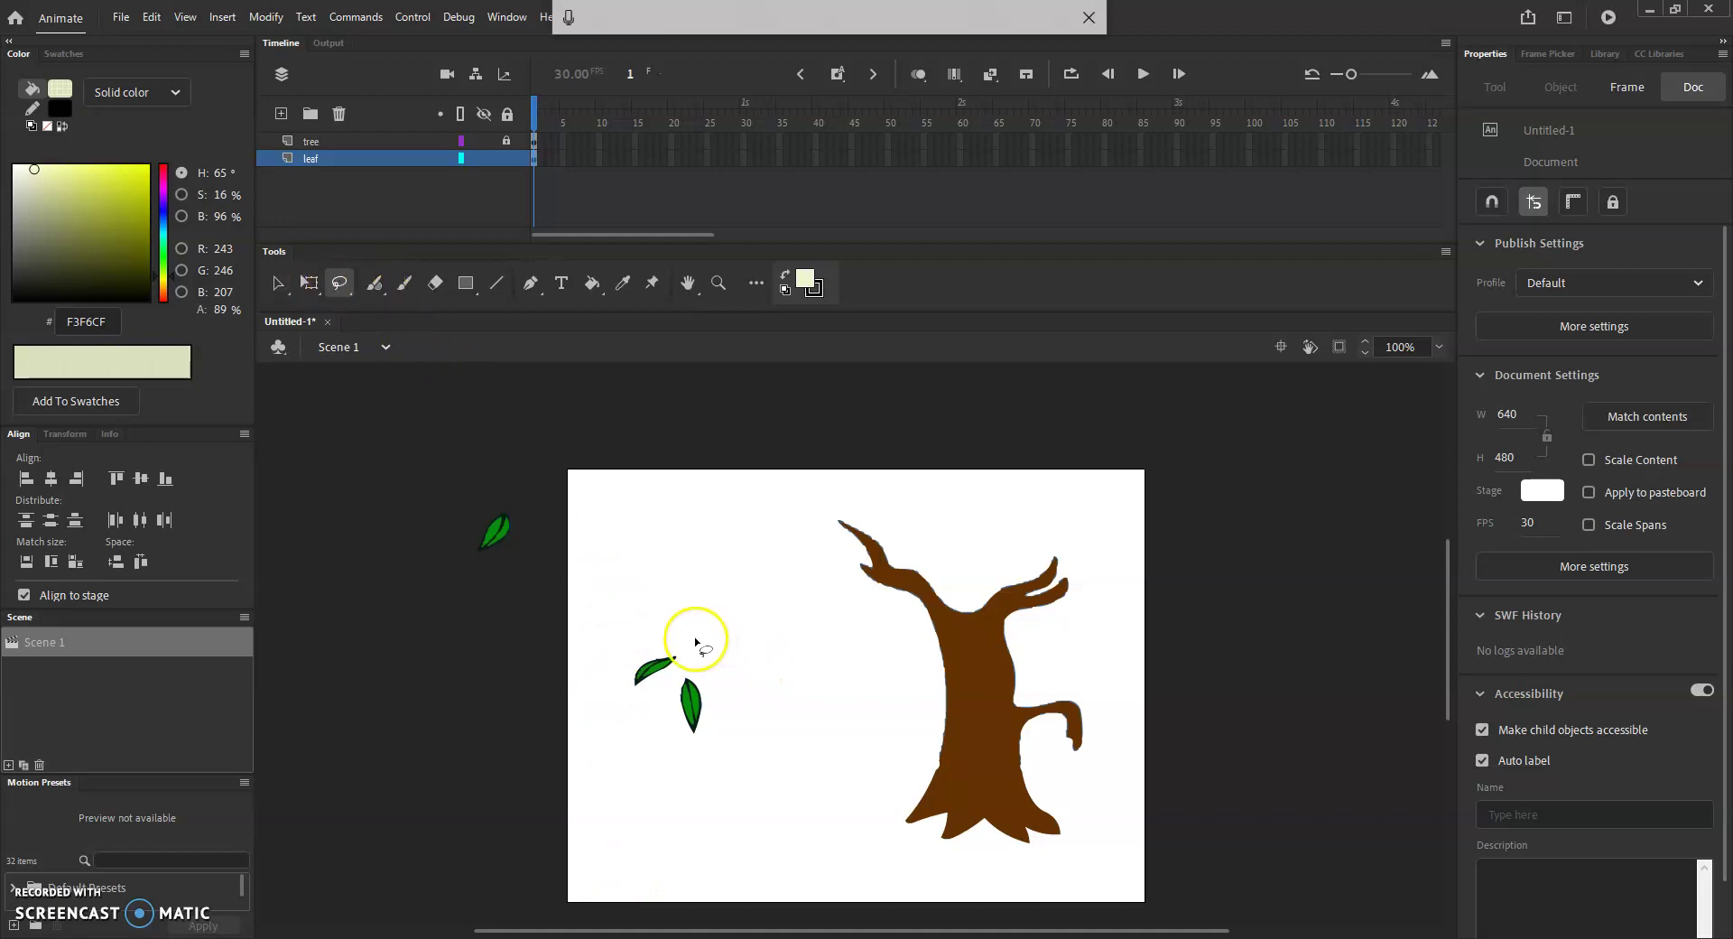
mouse_move(643, 693)
mouse_down()
mouse_move(677, 686)
mouse_move(691, 645)
mouse_move(632, 623)
mouse_up()
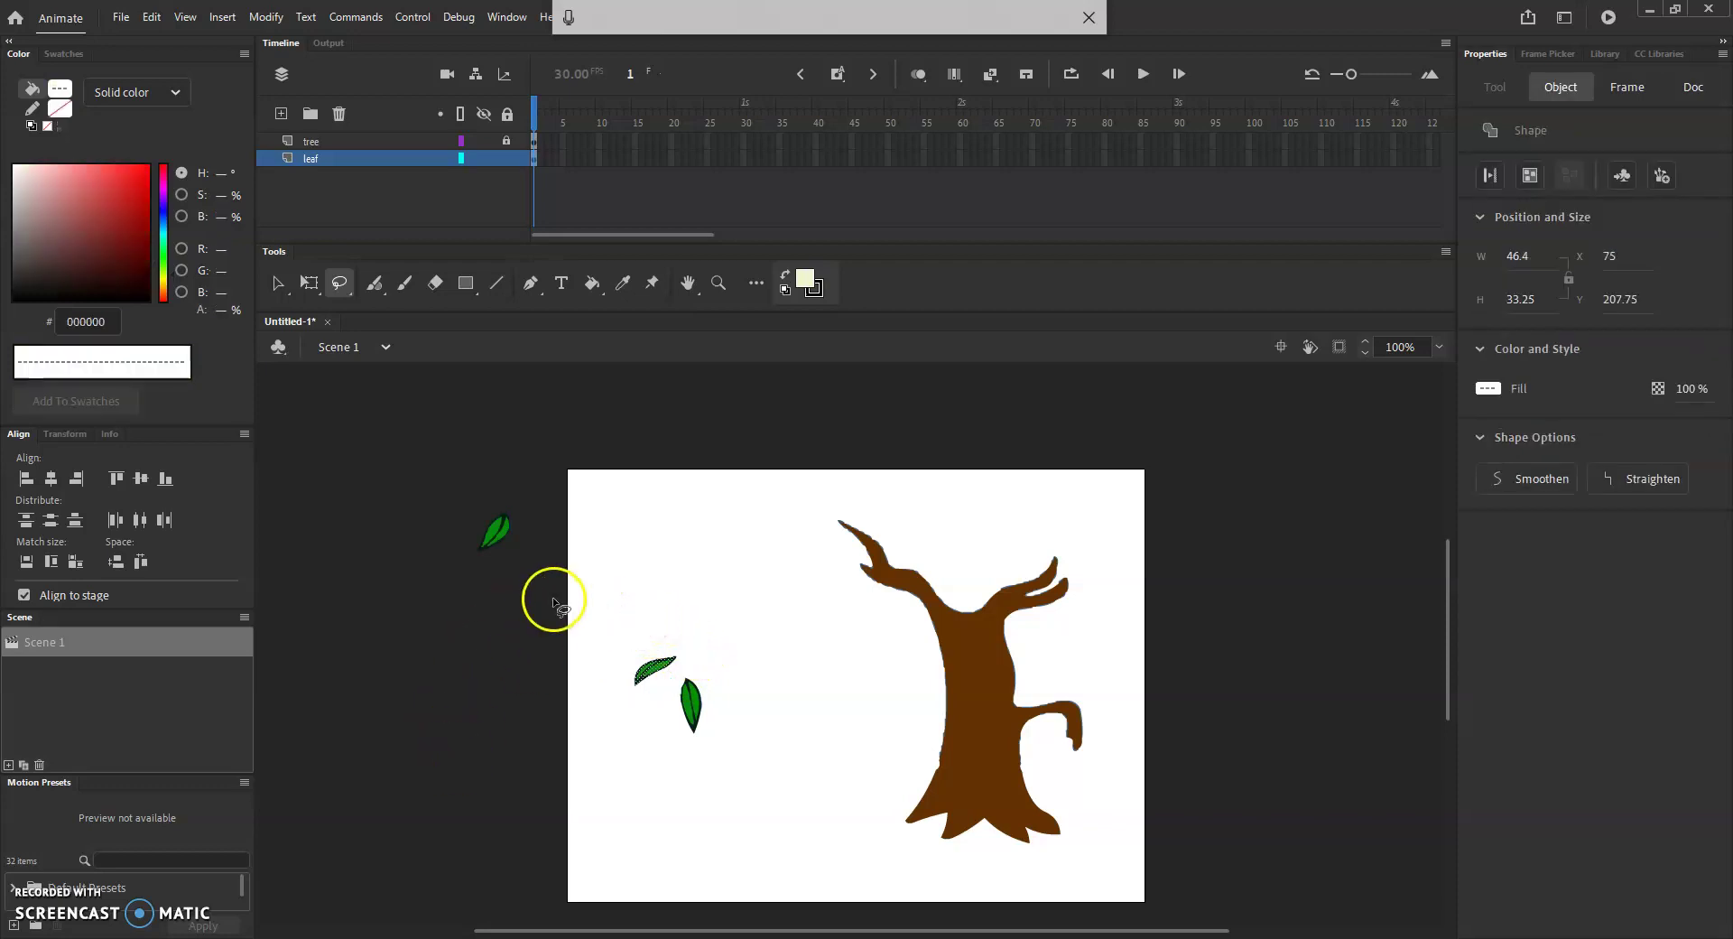
key(ctrl+g)
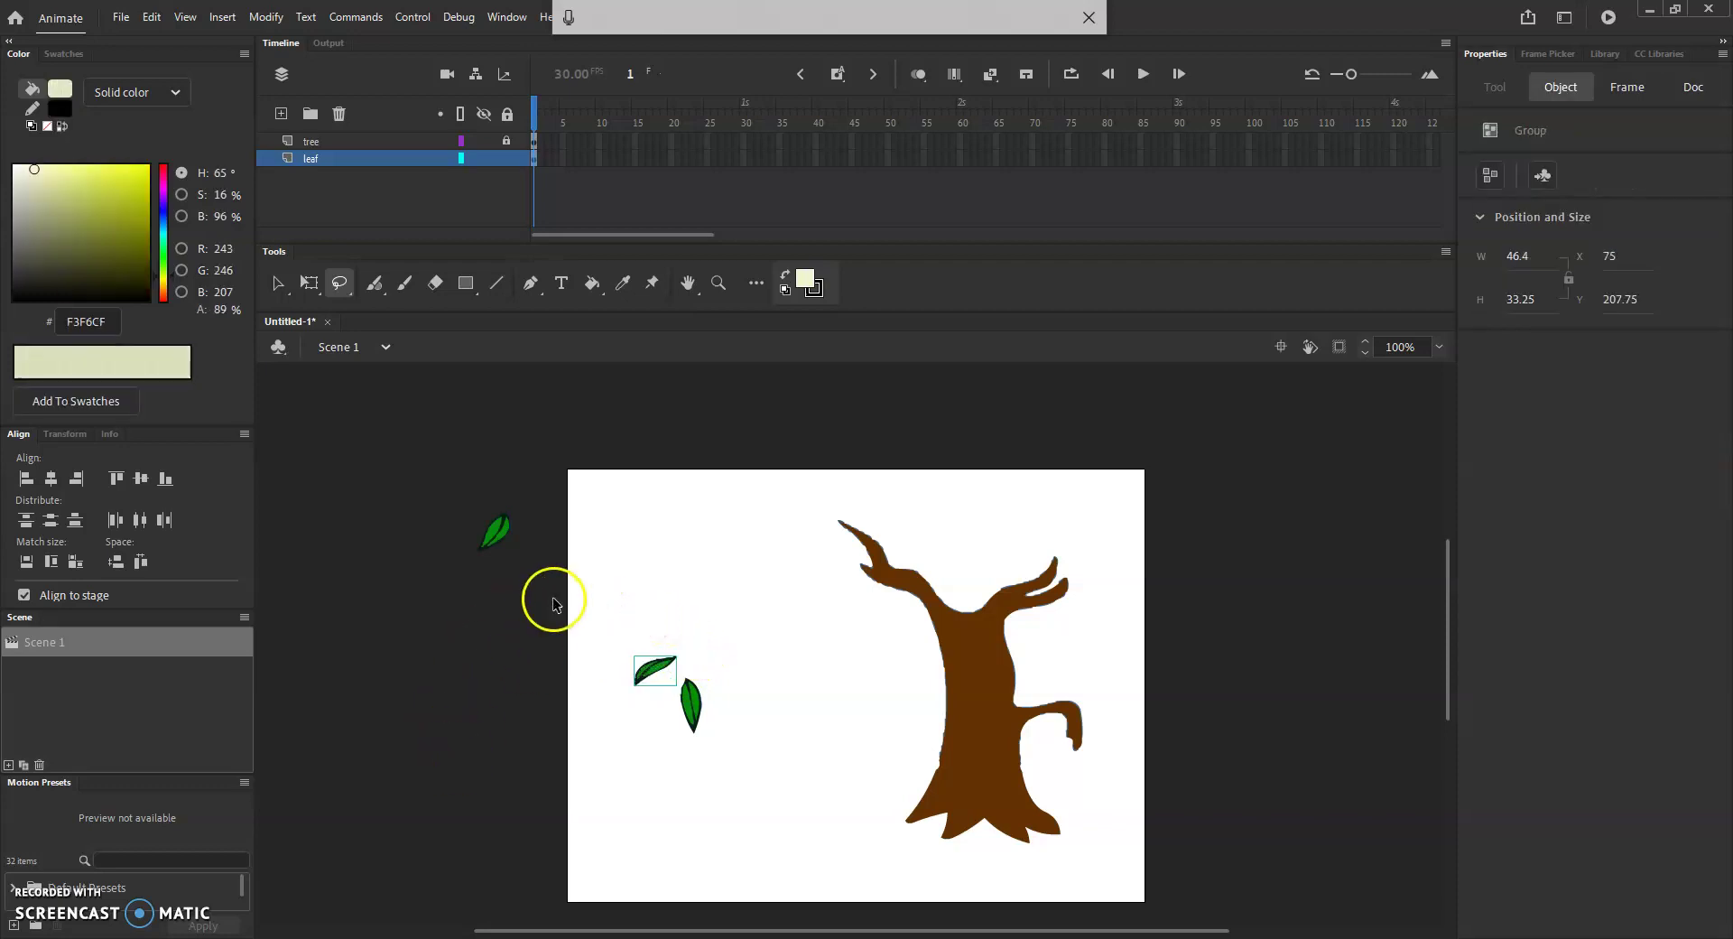
click(278, 283)
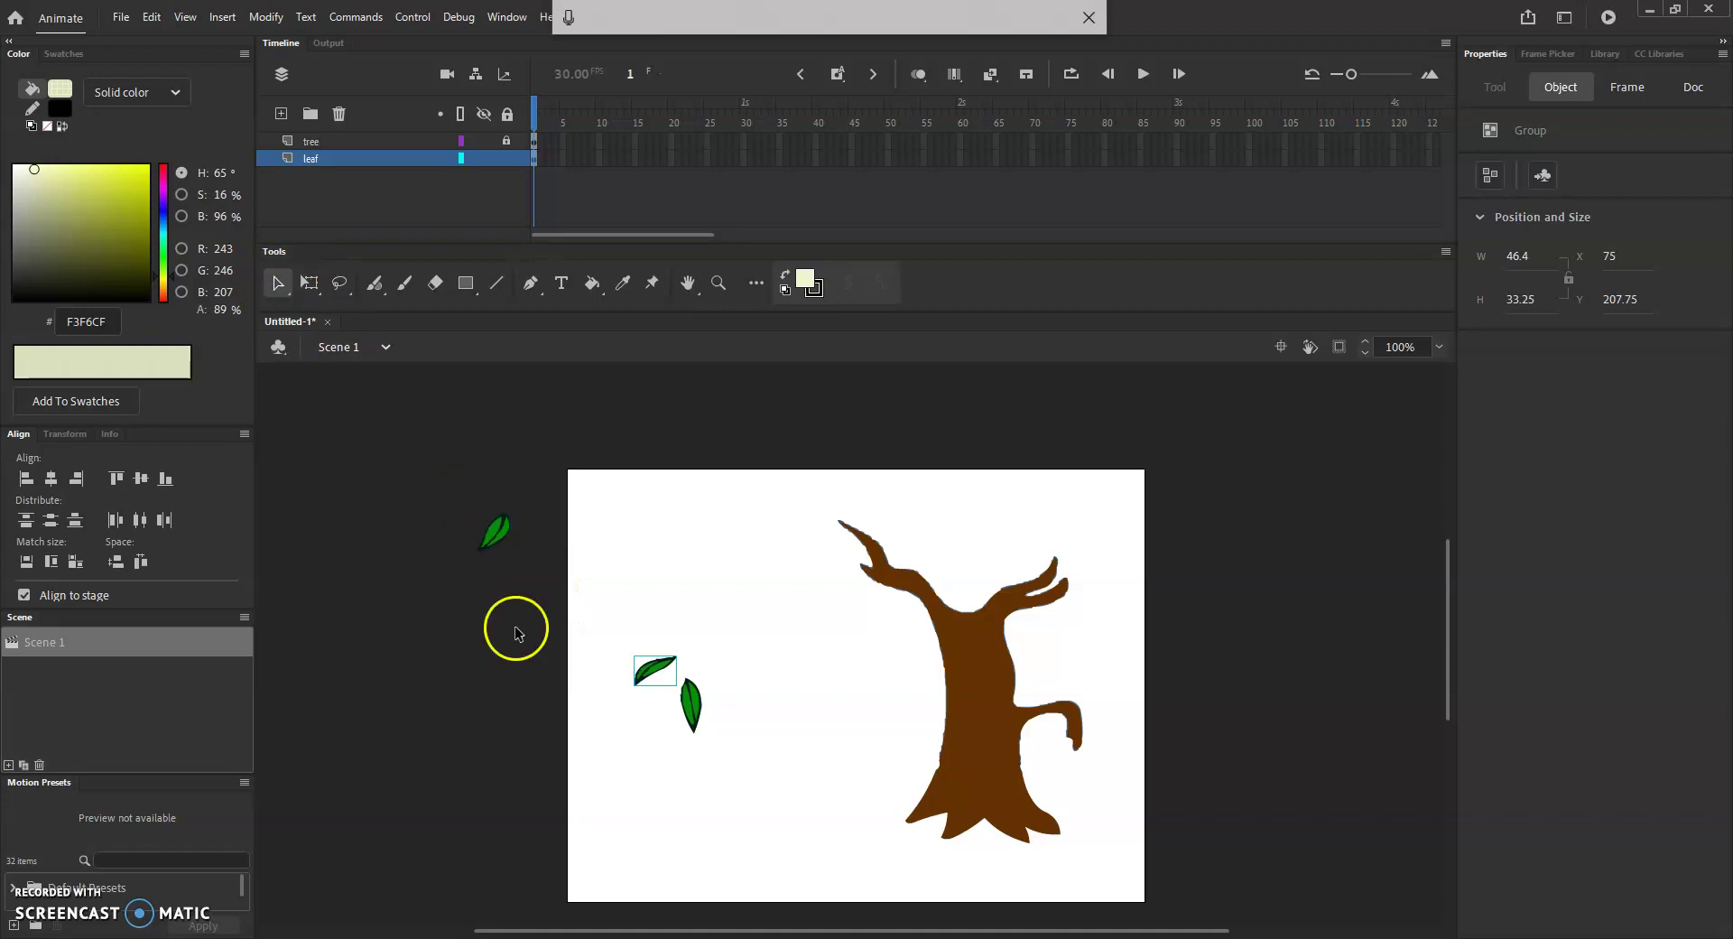
drag(658, 681, 484, 594)
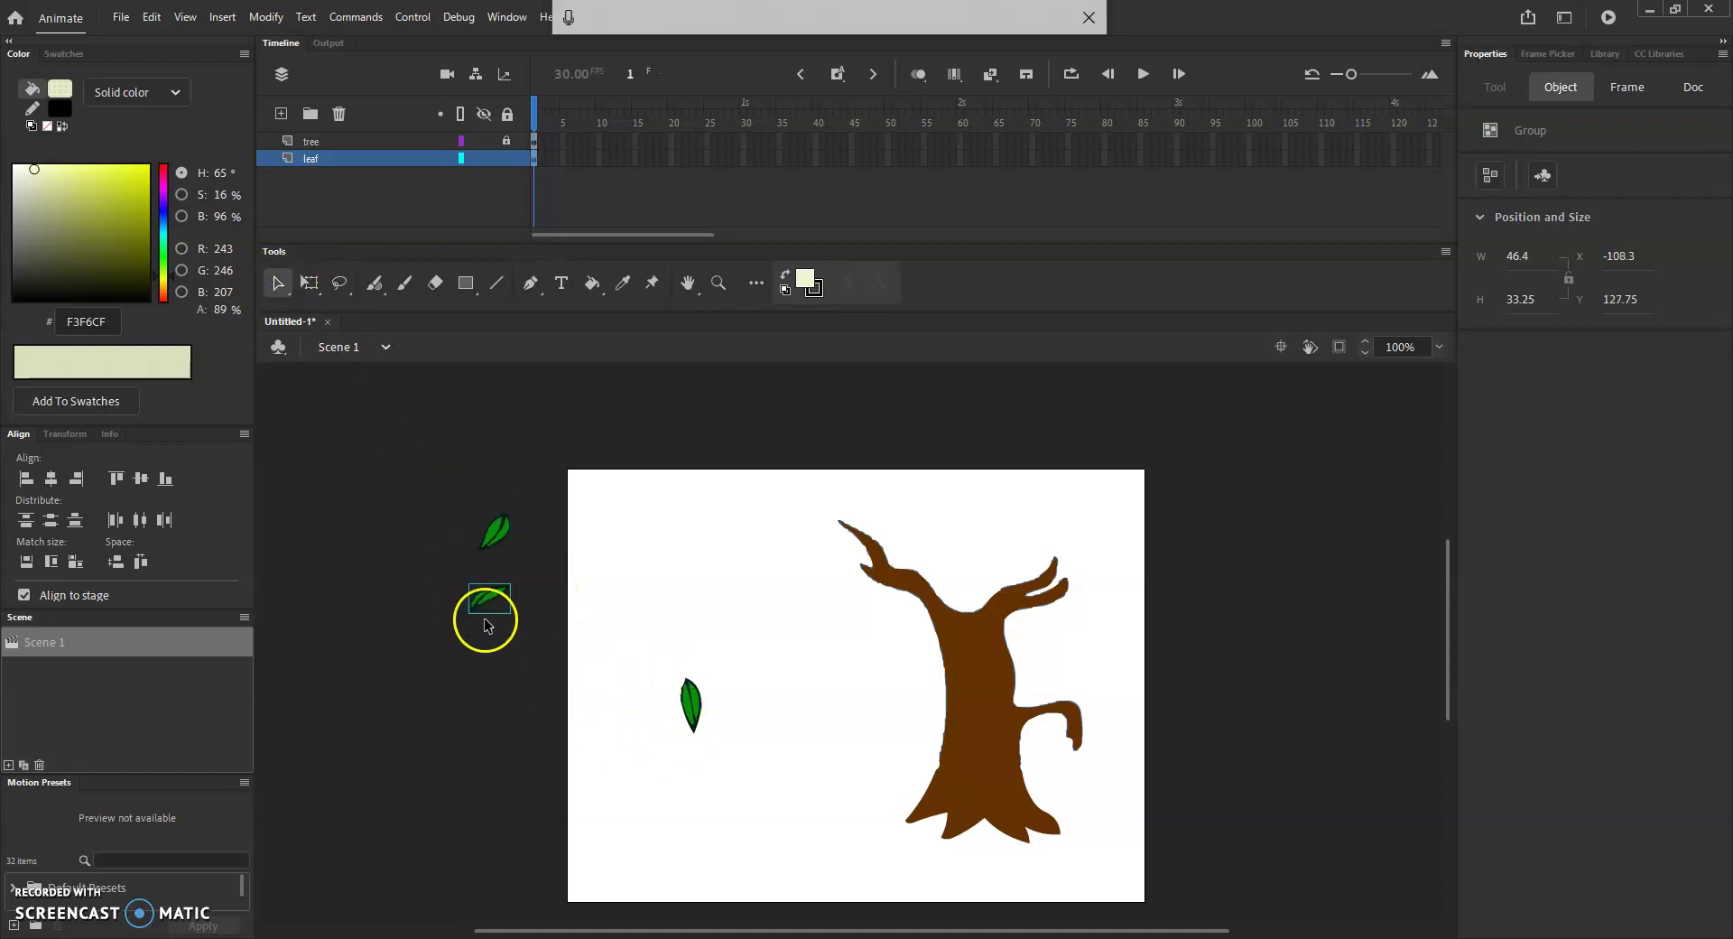
click(569, 742)
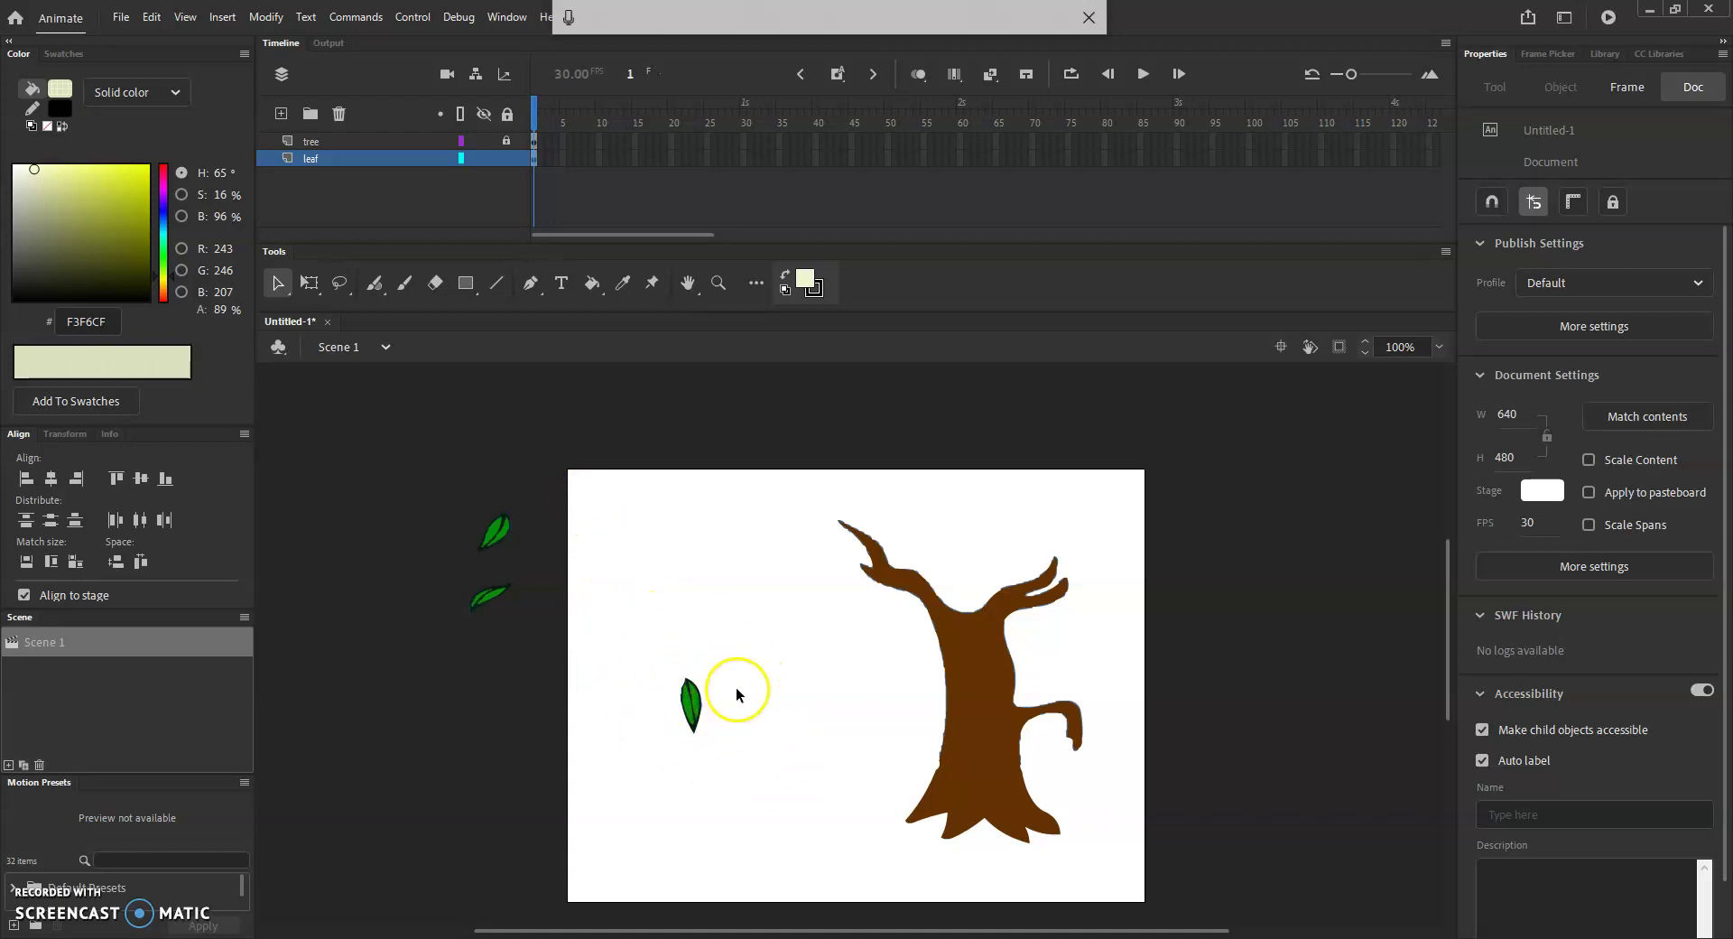
- Group the last leaf's shapes and move it off the stage, beneath the other two leaves
drag(652, 650, 746, 802)
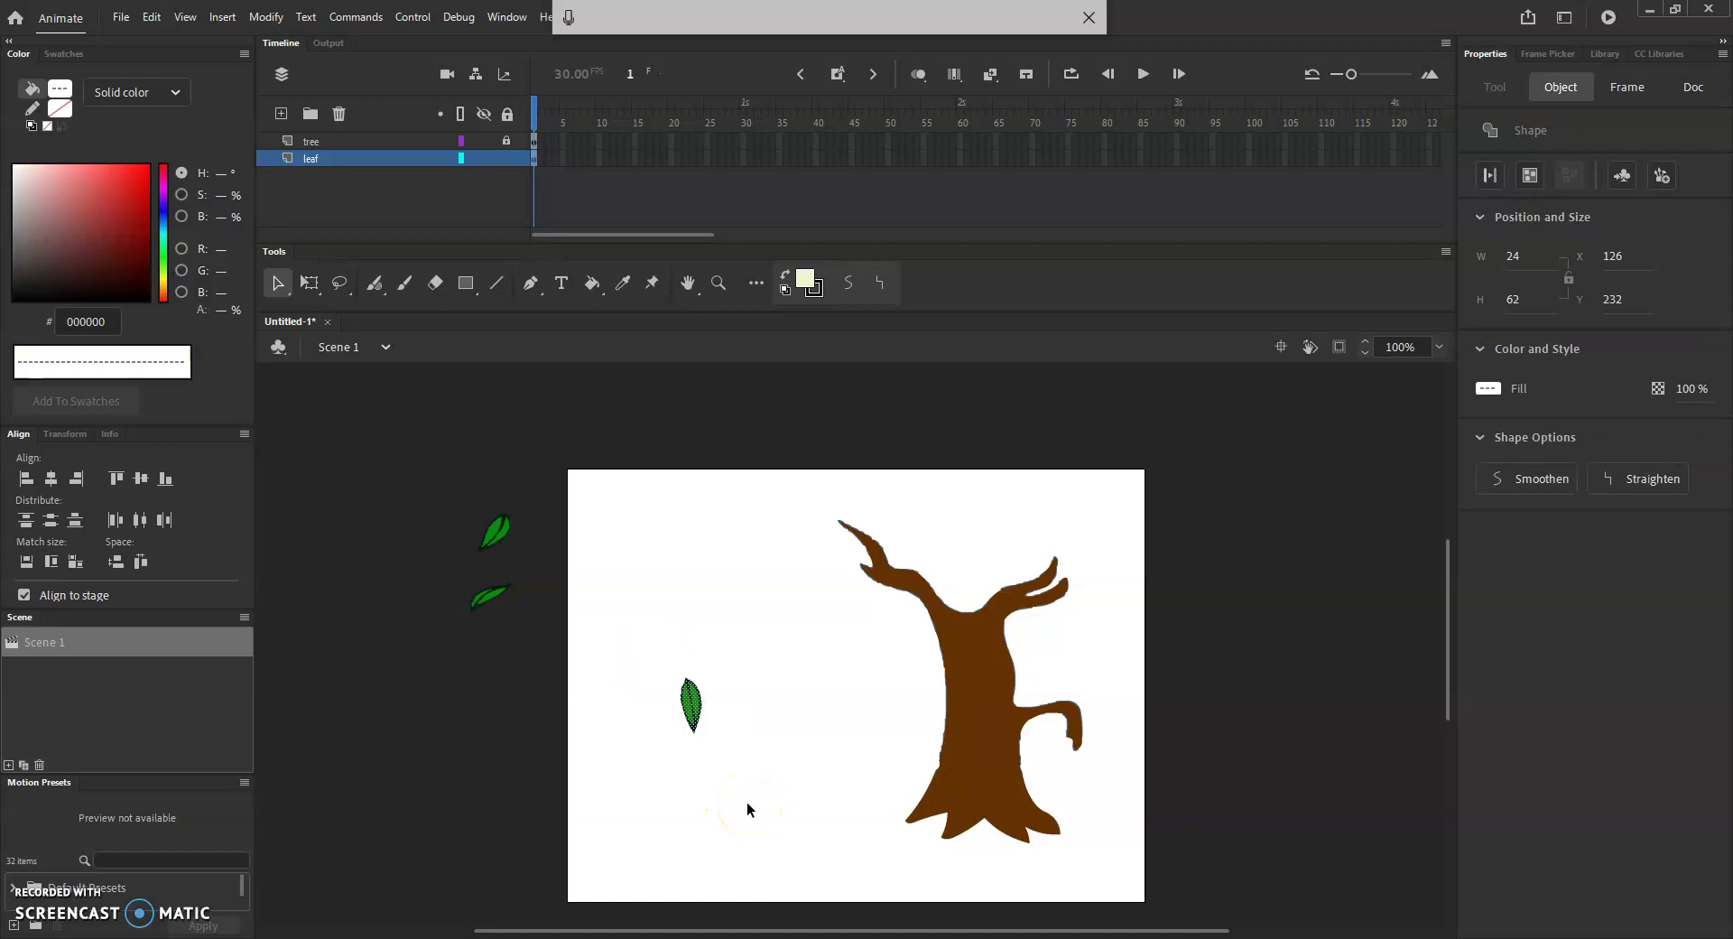
key(ctrl+g)
click(694, 720)
drag(700, 718, 480, 679)
click(483, 596)
click(494, 523)
click(539, 877)
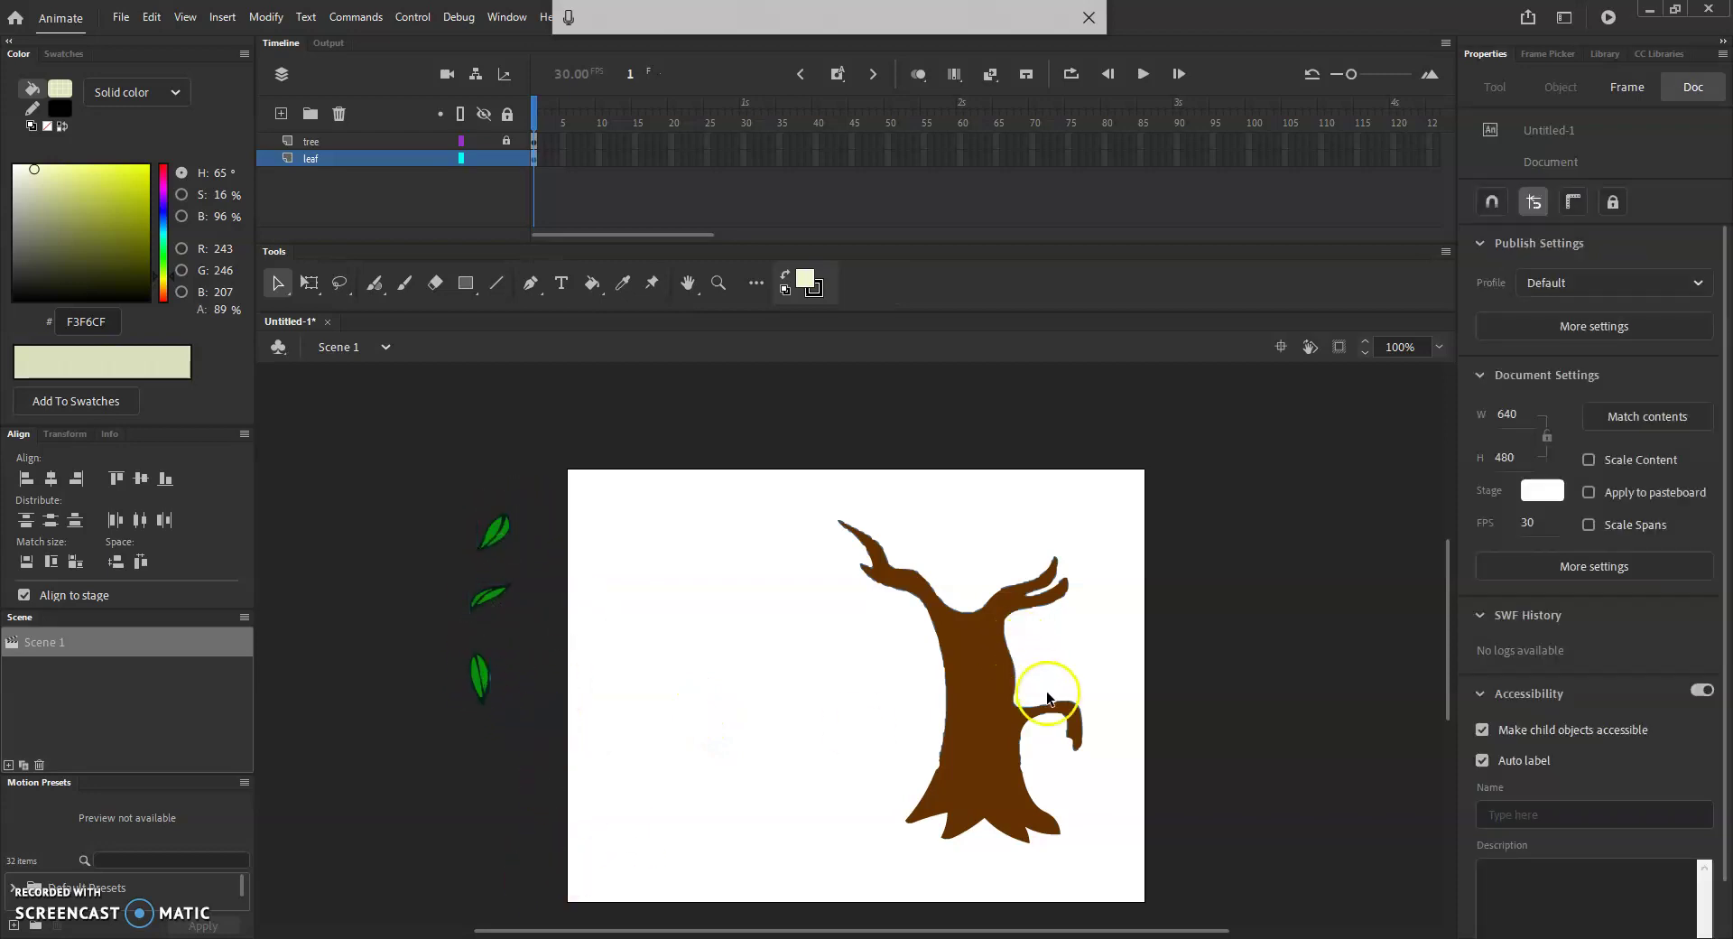
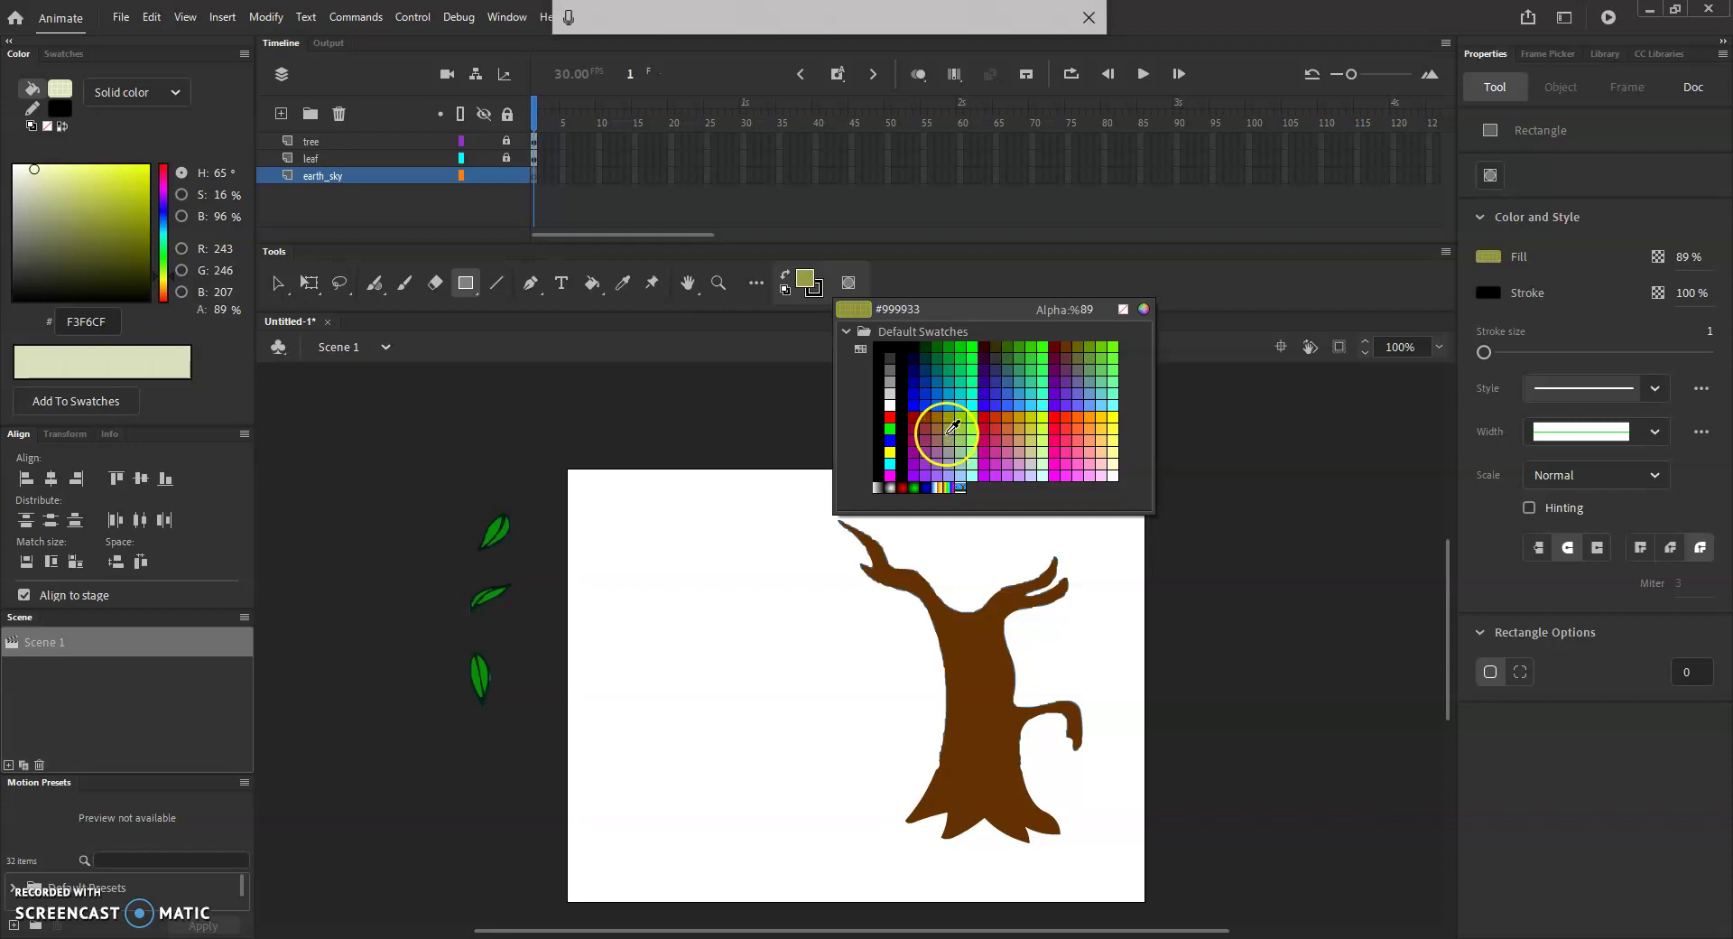
- Draw an olive #999933 ground rectangle on the earth_sky layer, covering the lower third of the stage and slightly overlapping its edges
click(952, 427)
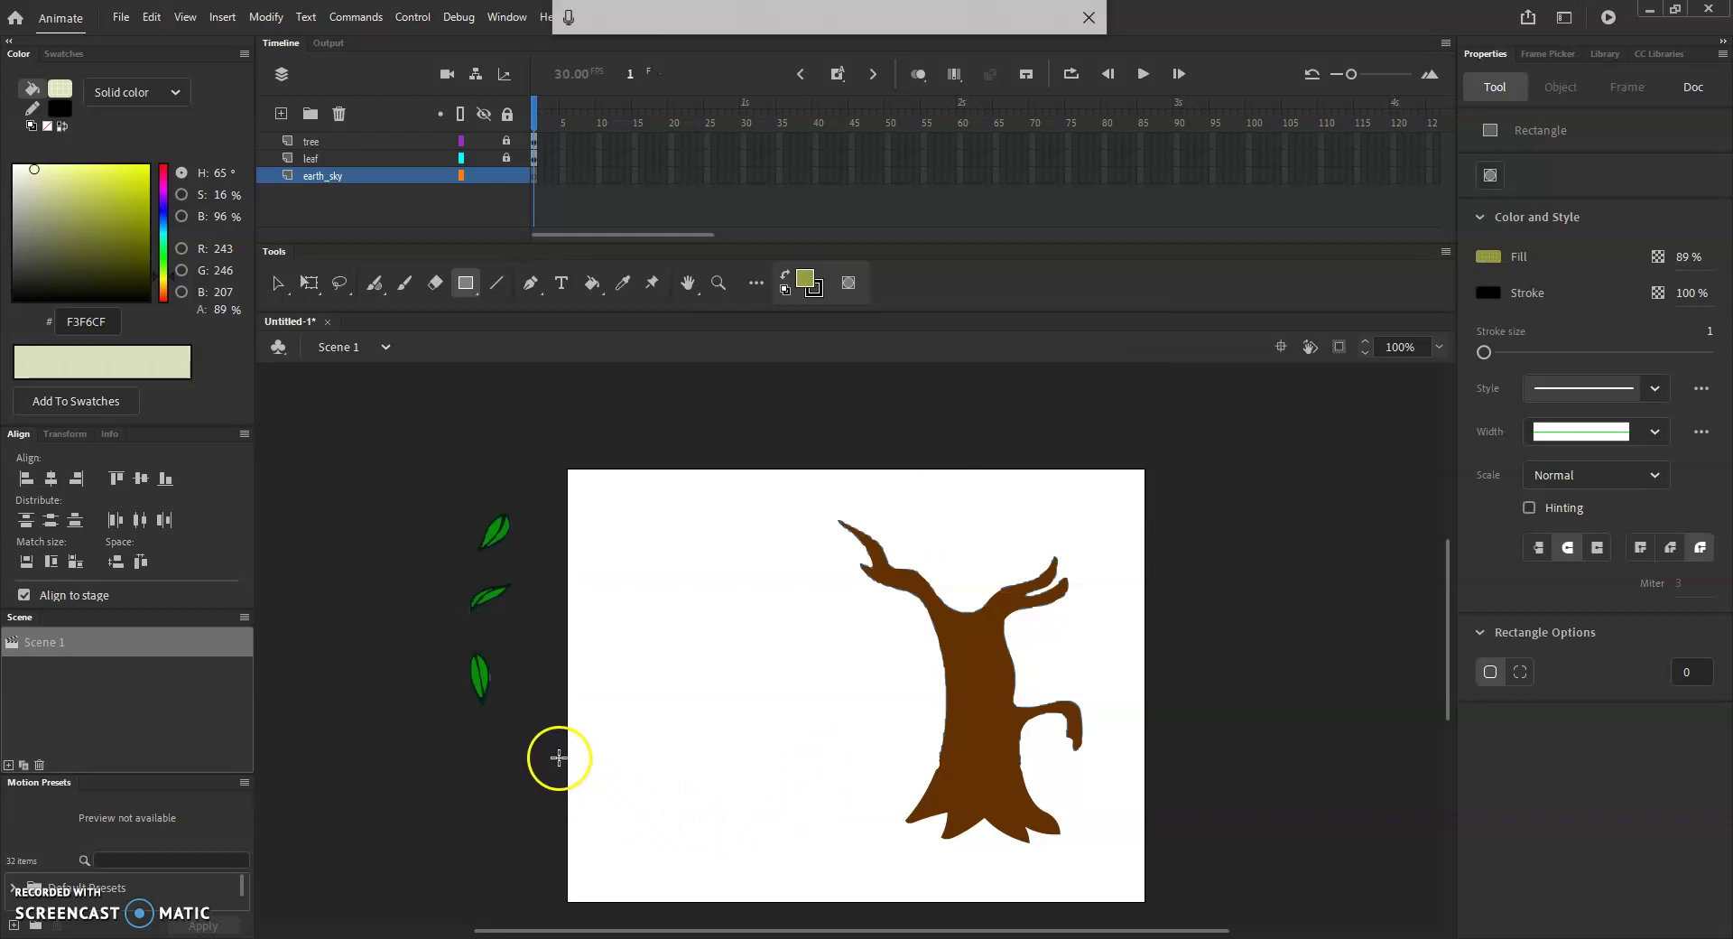
drag(560, 757, 1154, 912)
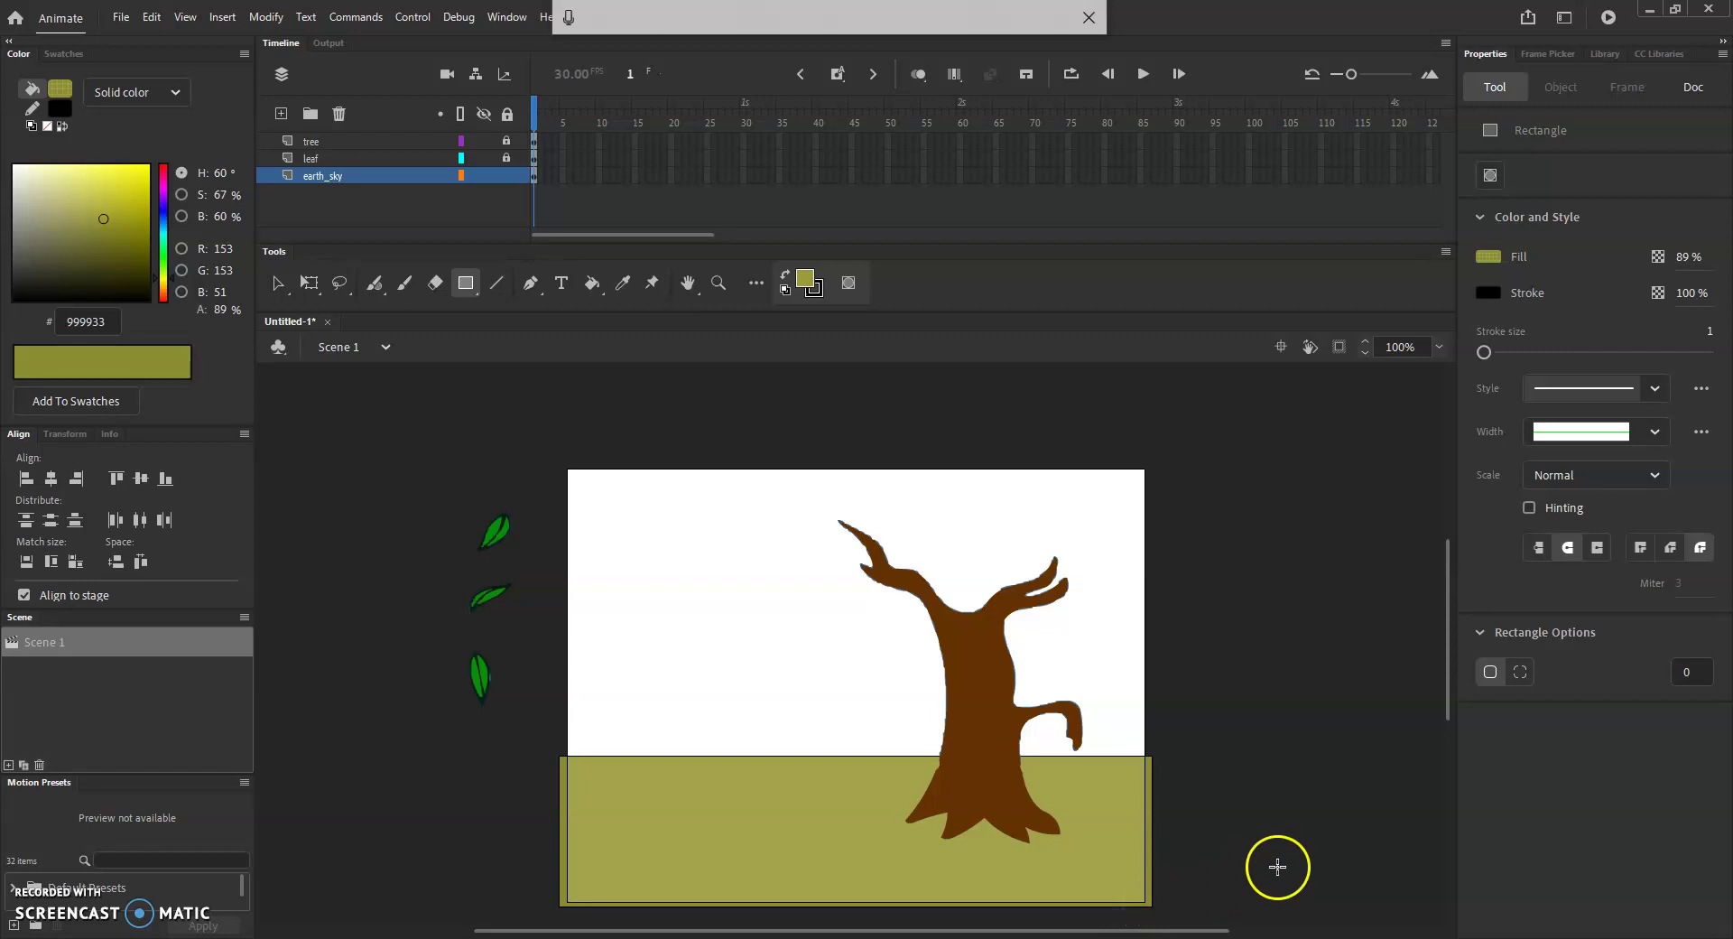
- Draw a sky rectangle filled with pale violet-blue #9B9BE0 from just above the stage down to the ground rectangle's upper edge
click(808, 280)
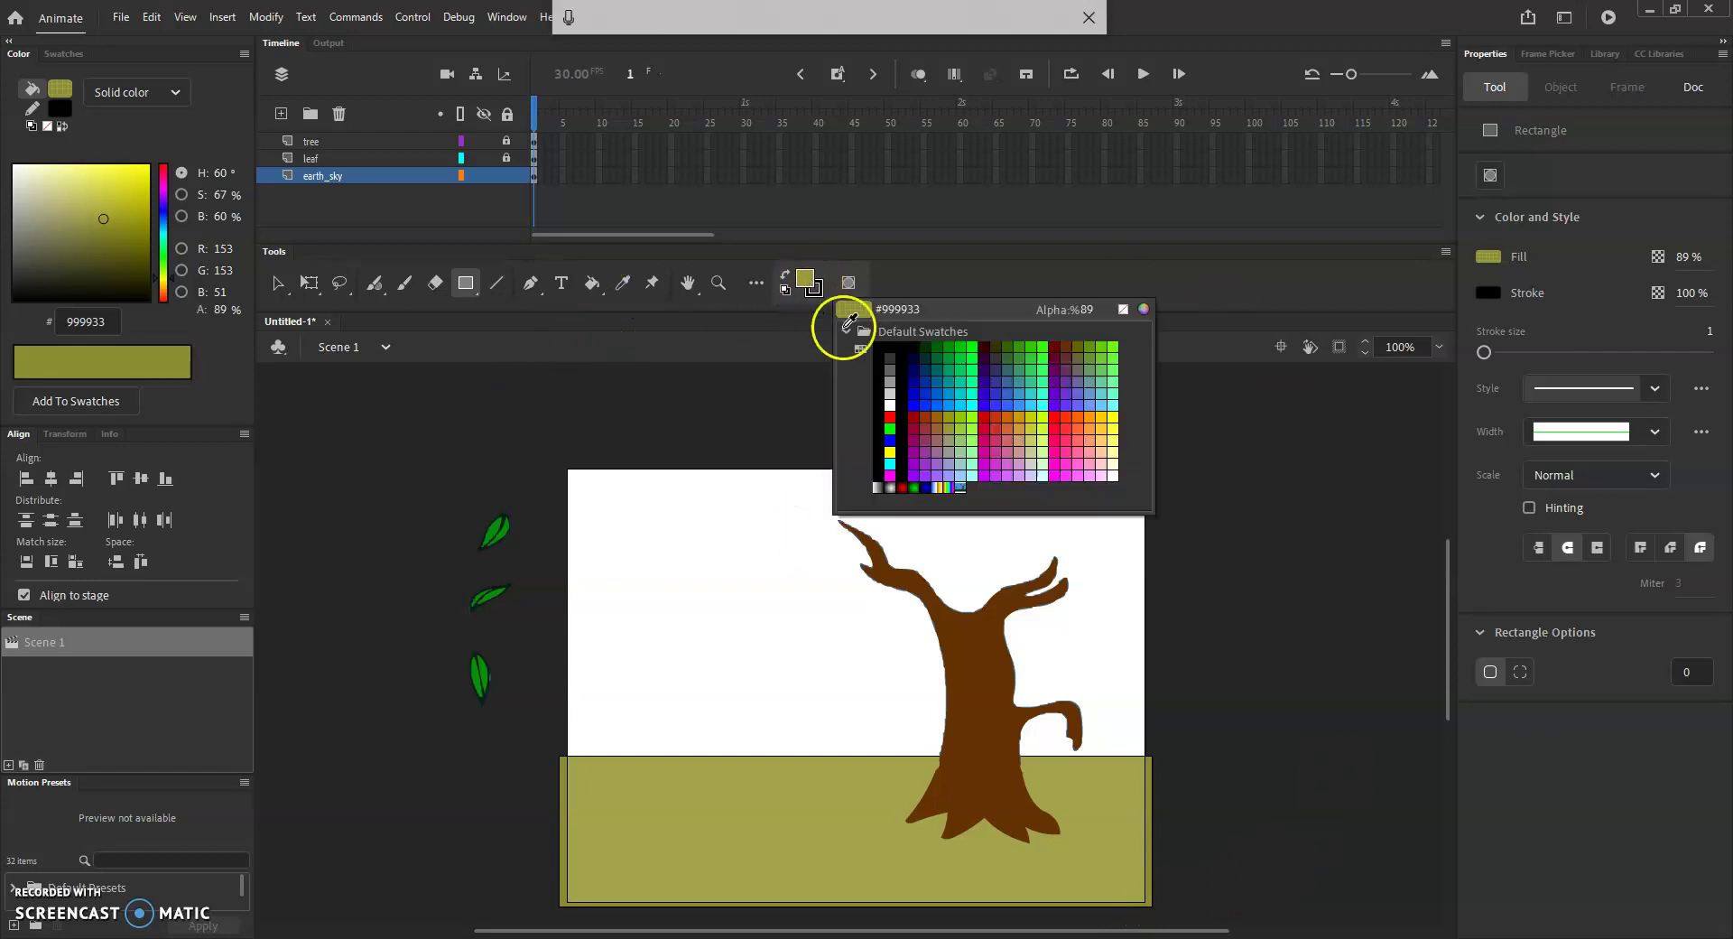
click(915, 406)
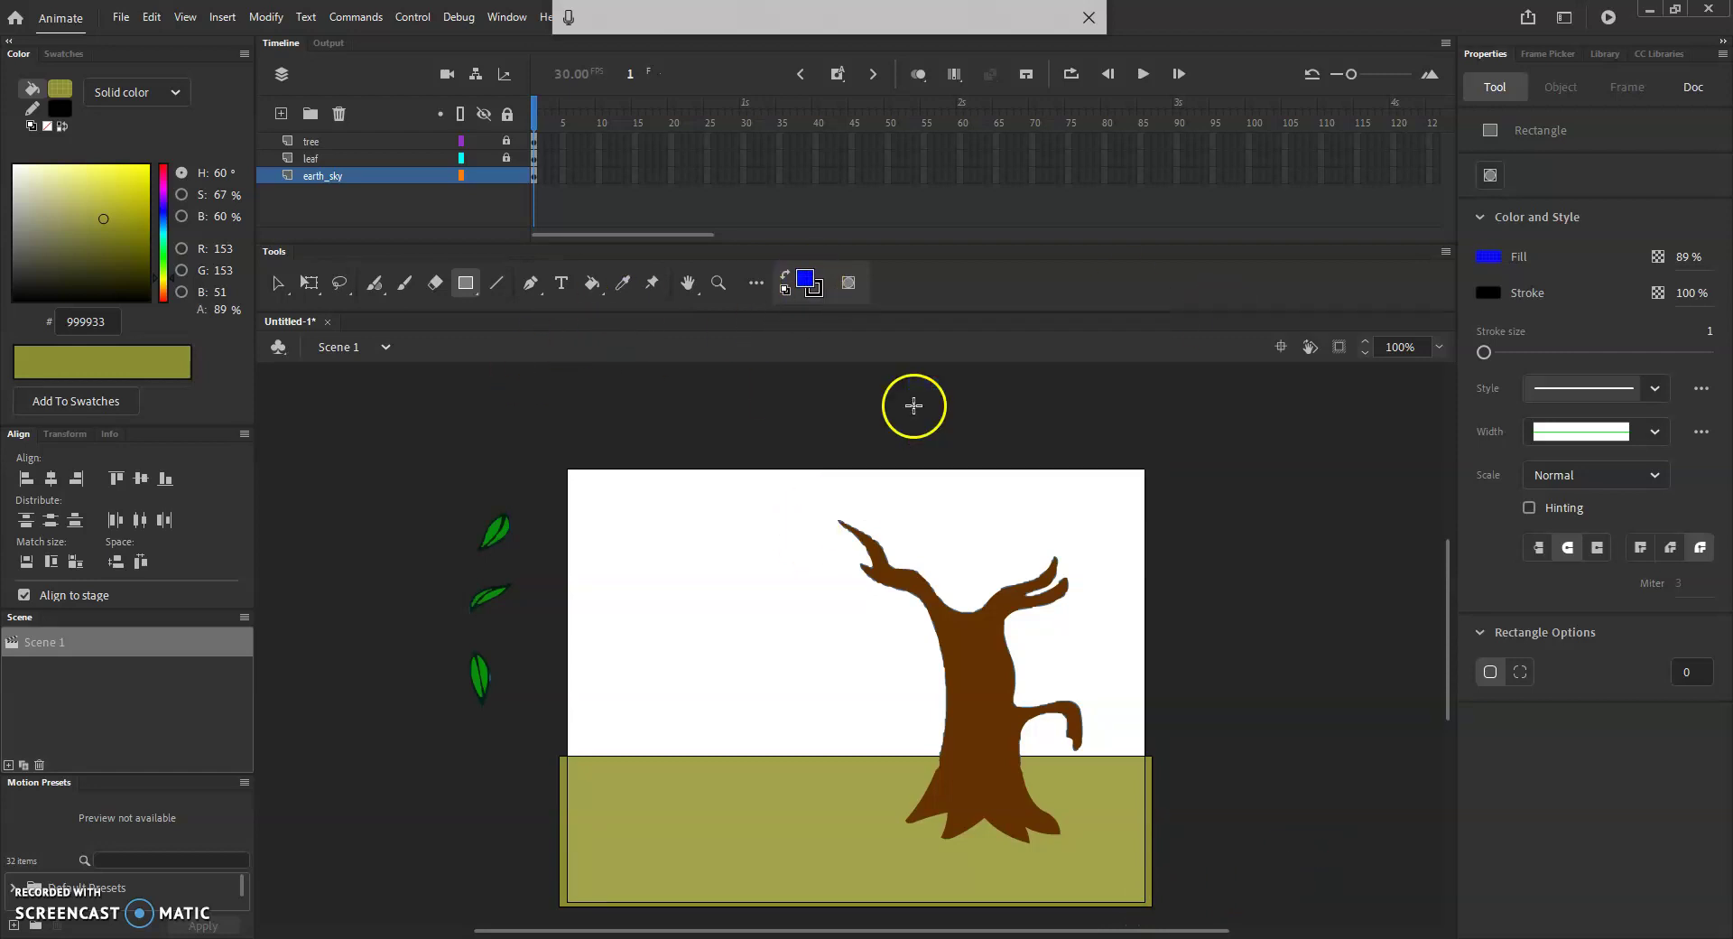
click(806, 282)
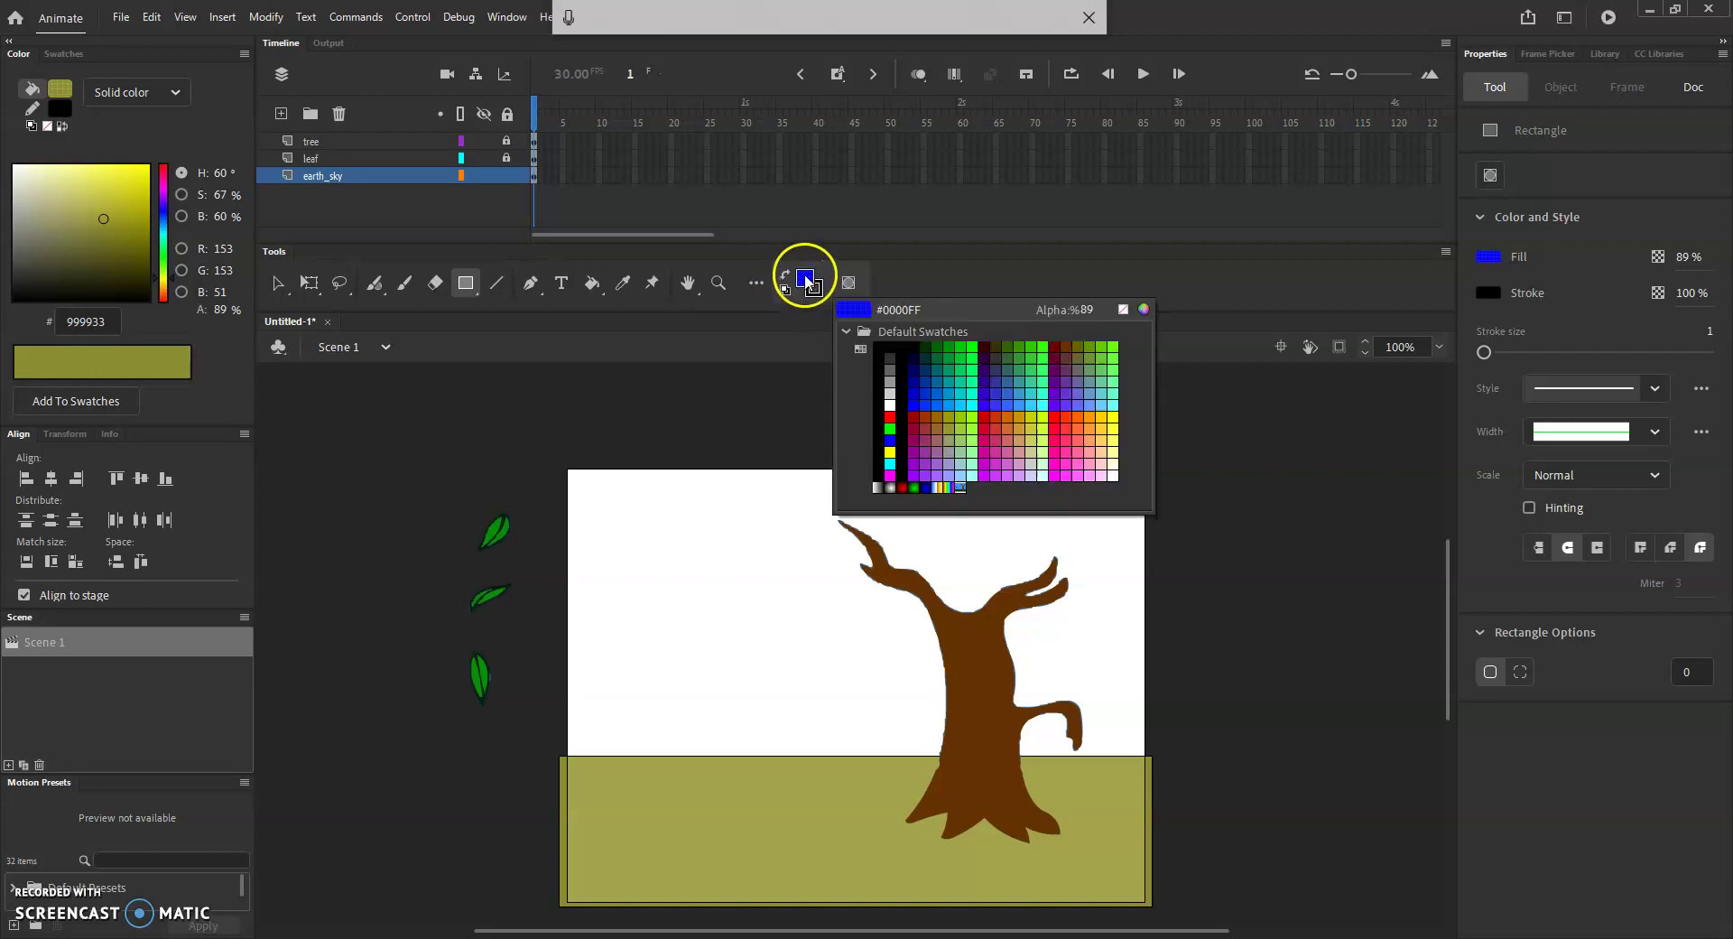
click(1143, 310)
click(1245, 390)
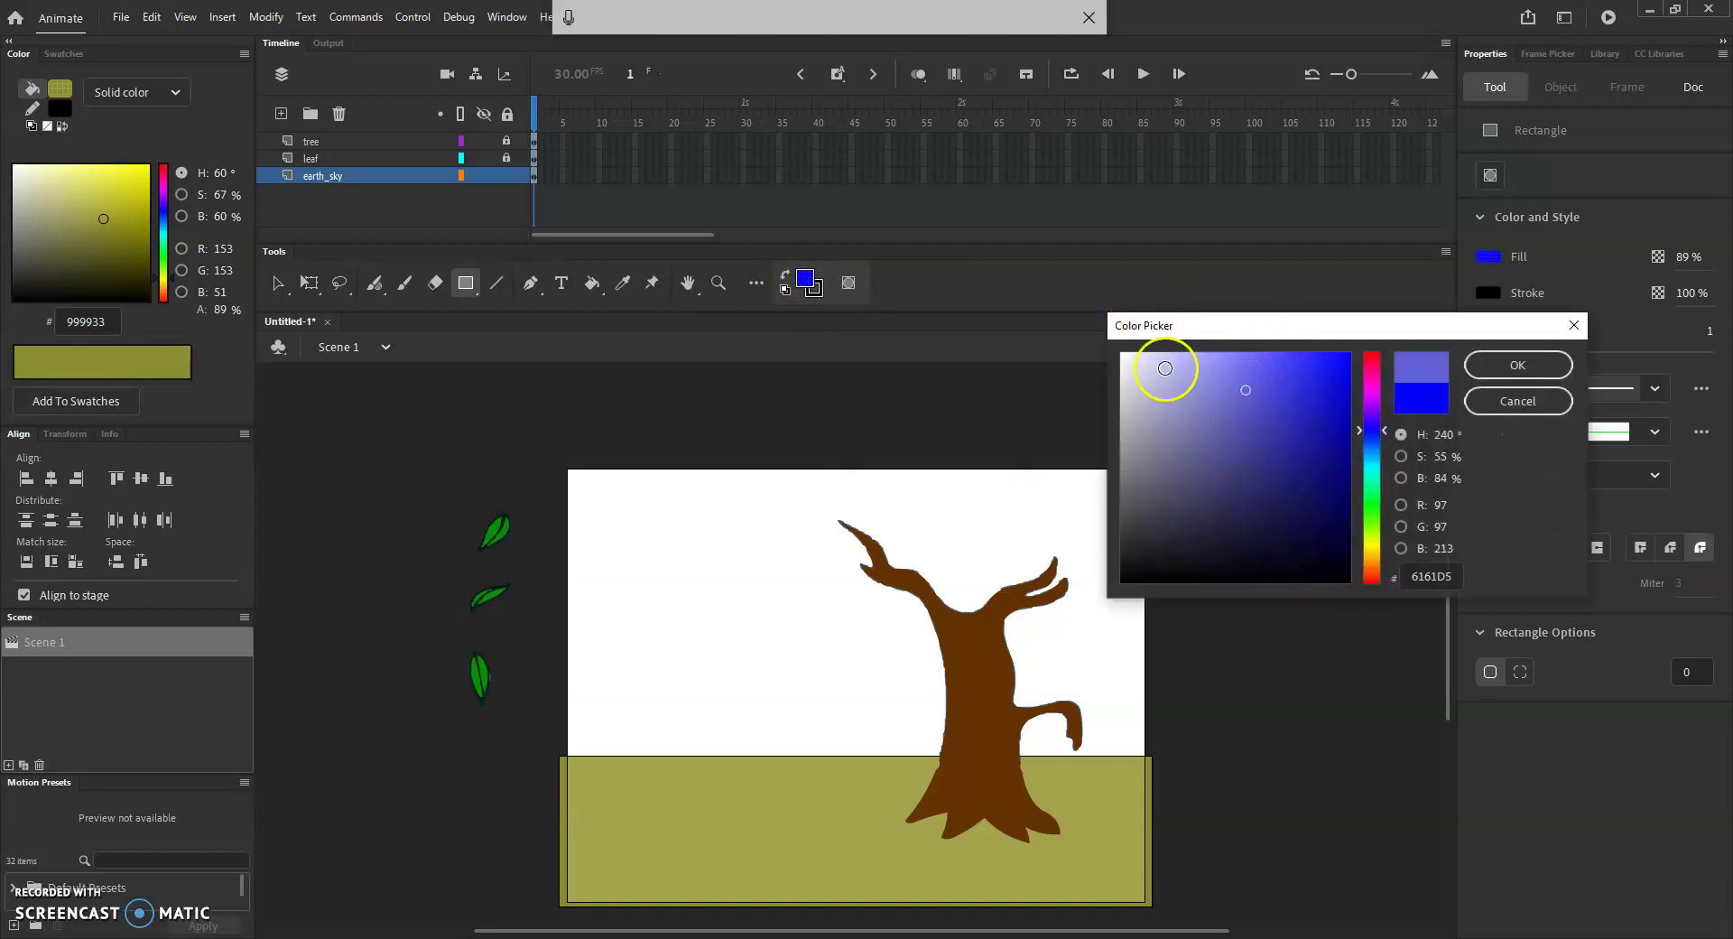
click(1181, 363)
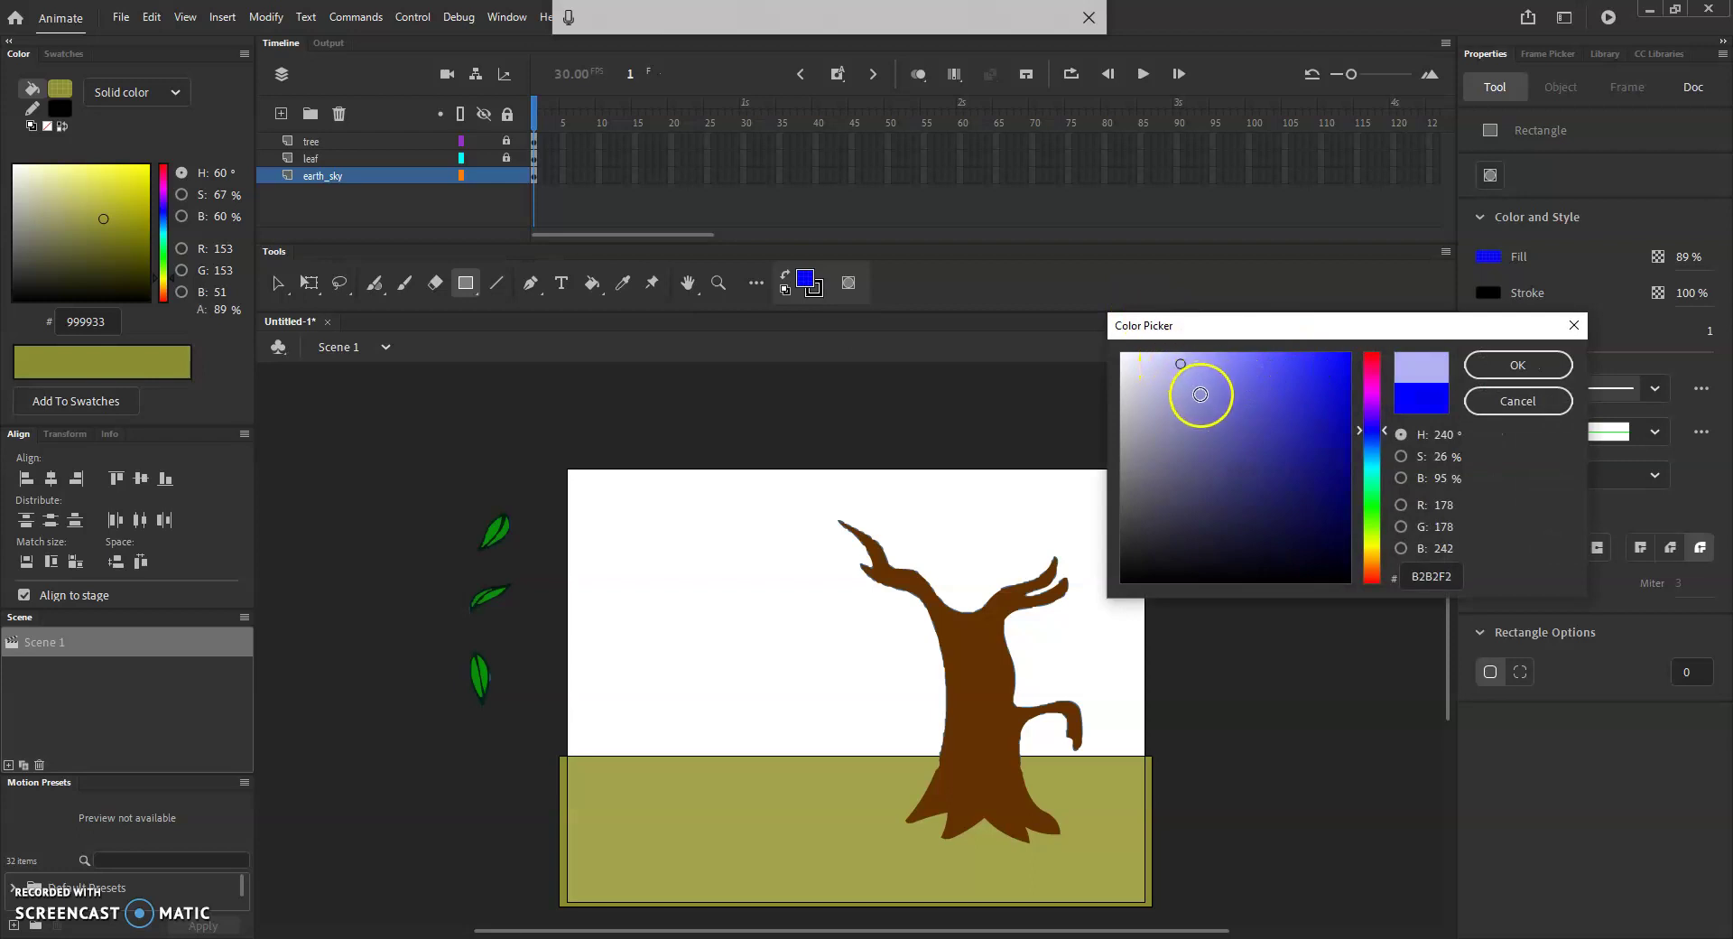
mouse_move(1165, 398)
mouse_down()
mouse_move(1138, 382)
mouse_move(1141, 398)
mouse_up()
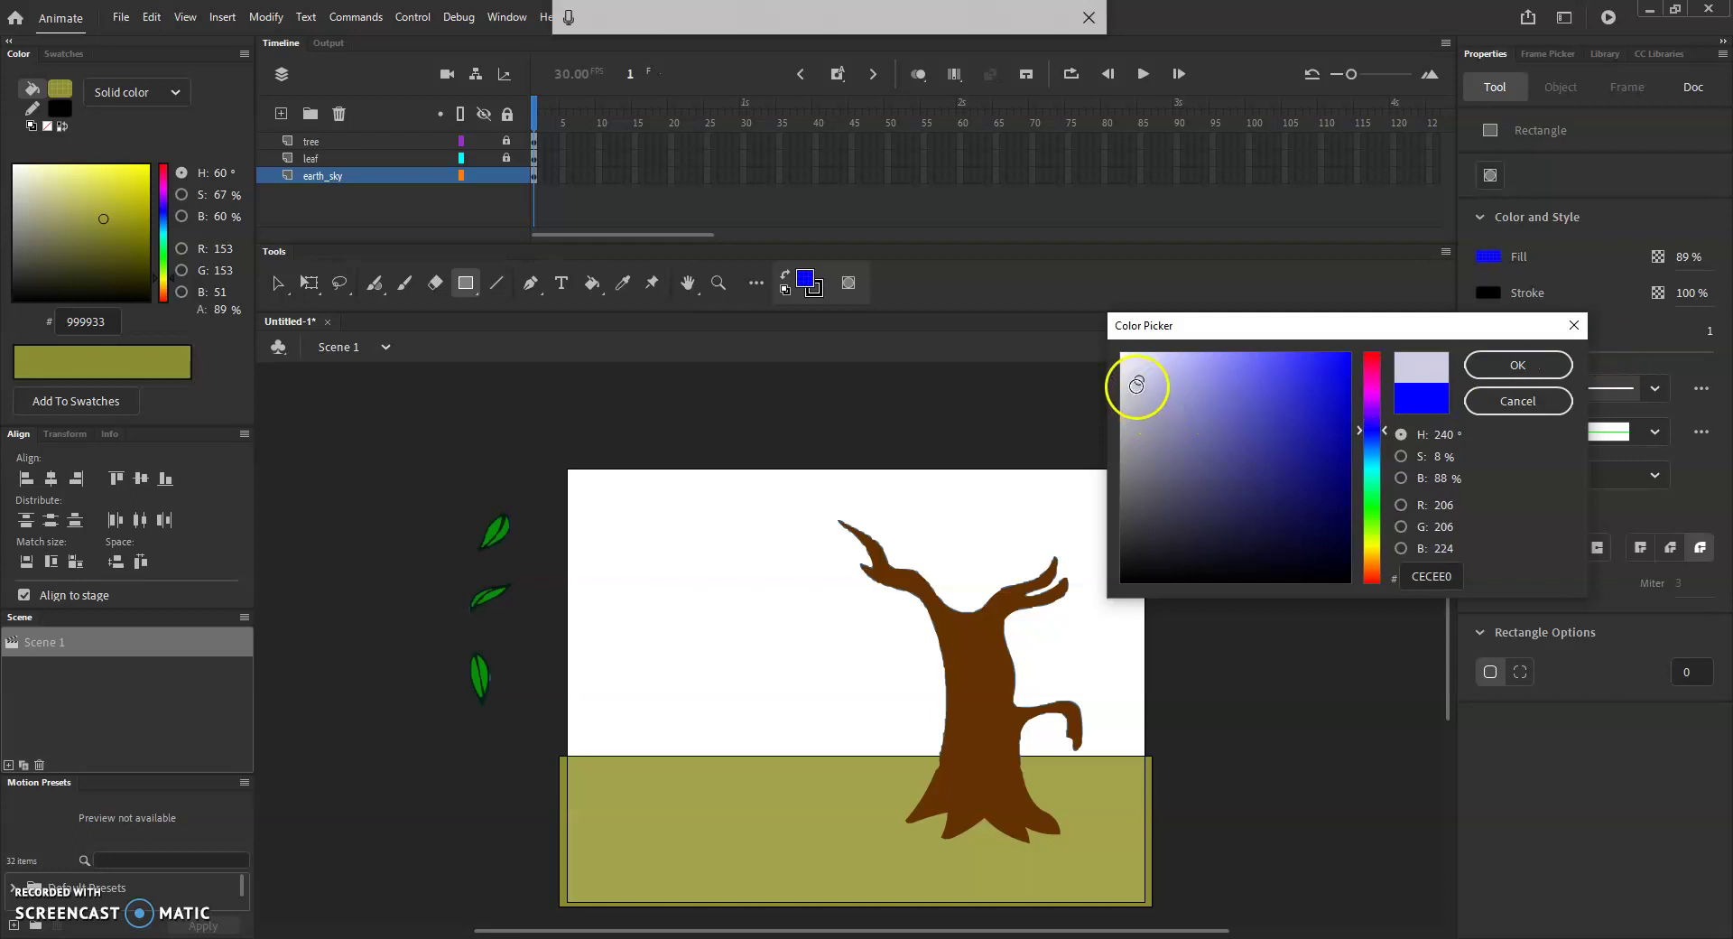
click(1153, 396)
drag(1153, 396, 1186, 381)
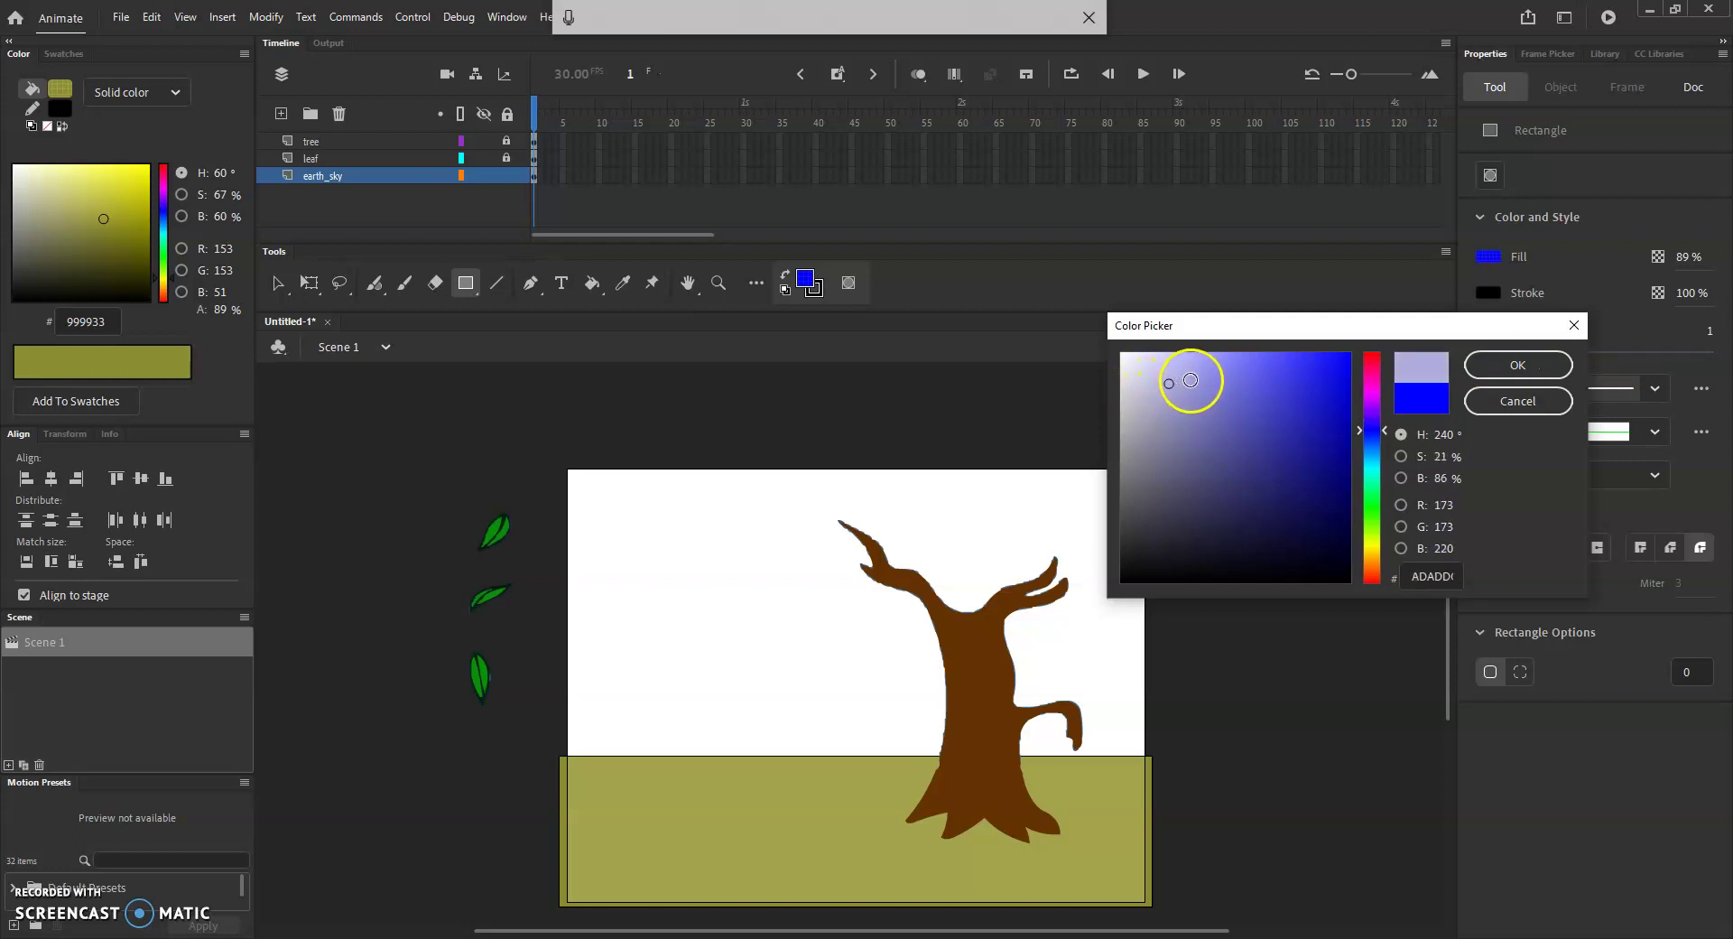
click(1517, 365)
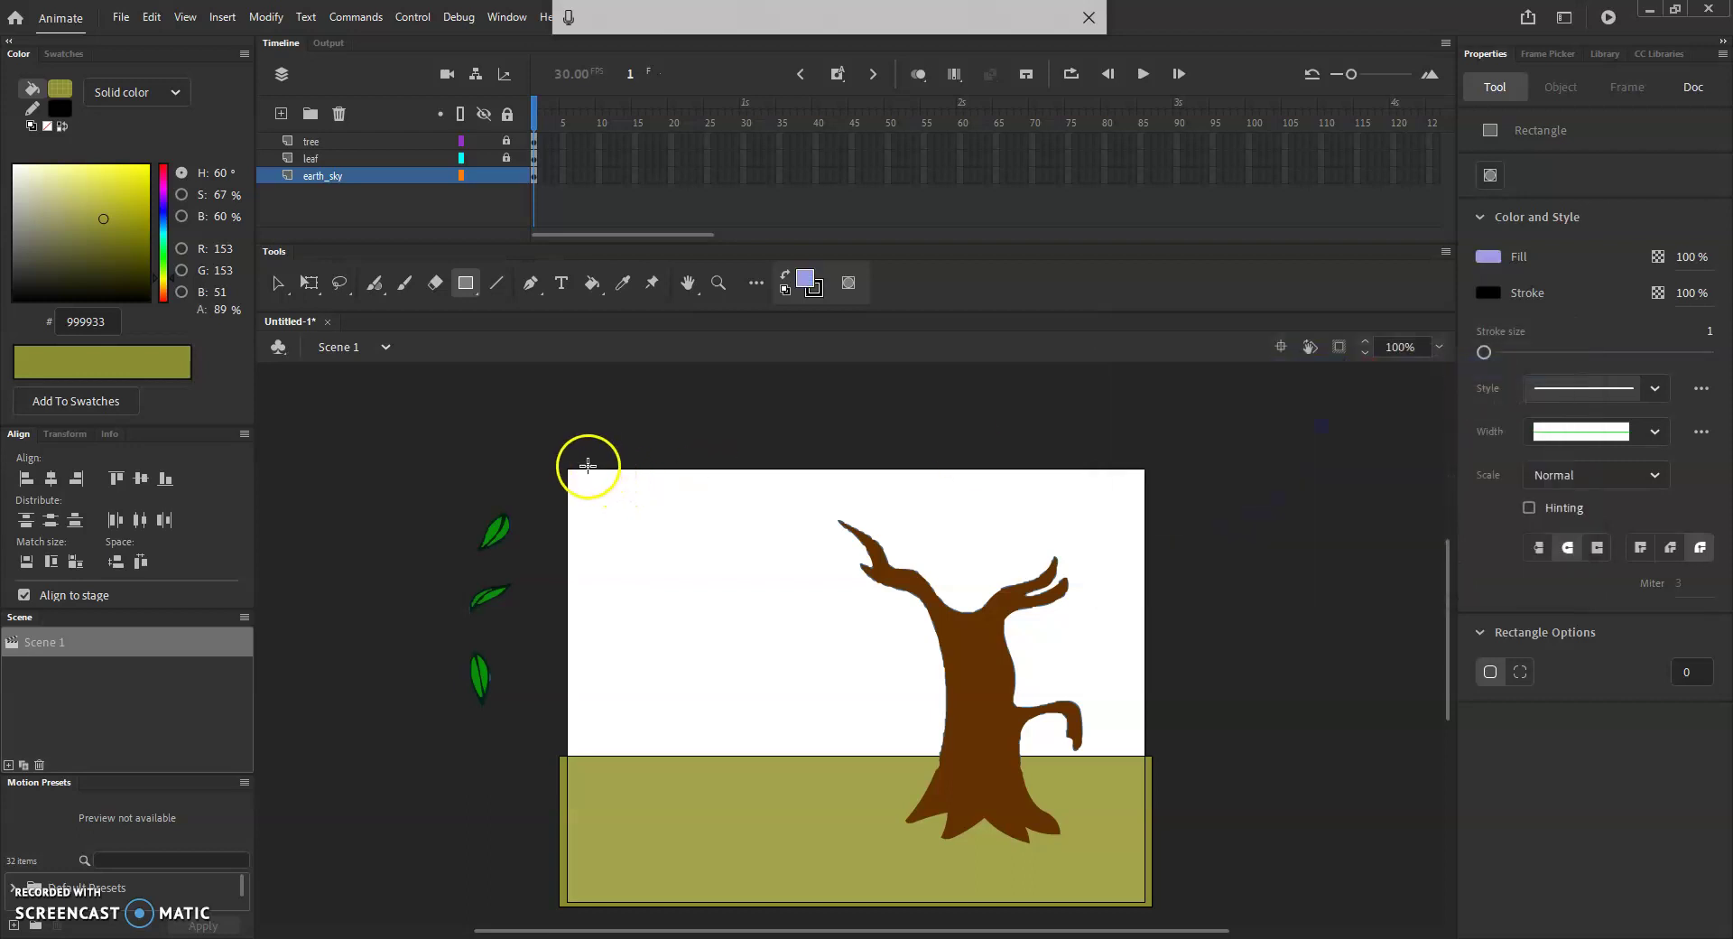
drag(563, 459, 1151, 760)
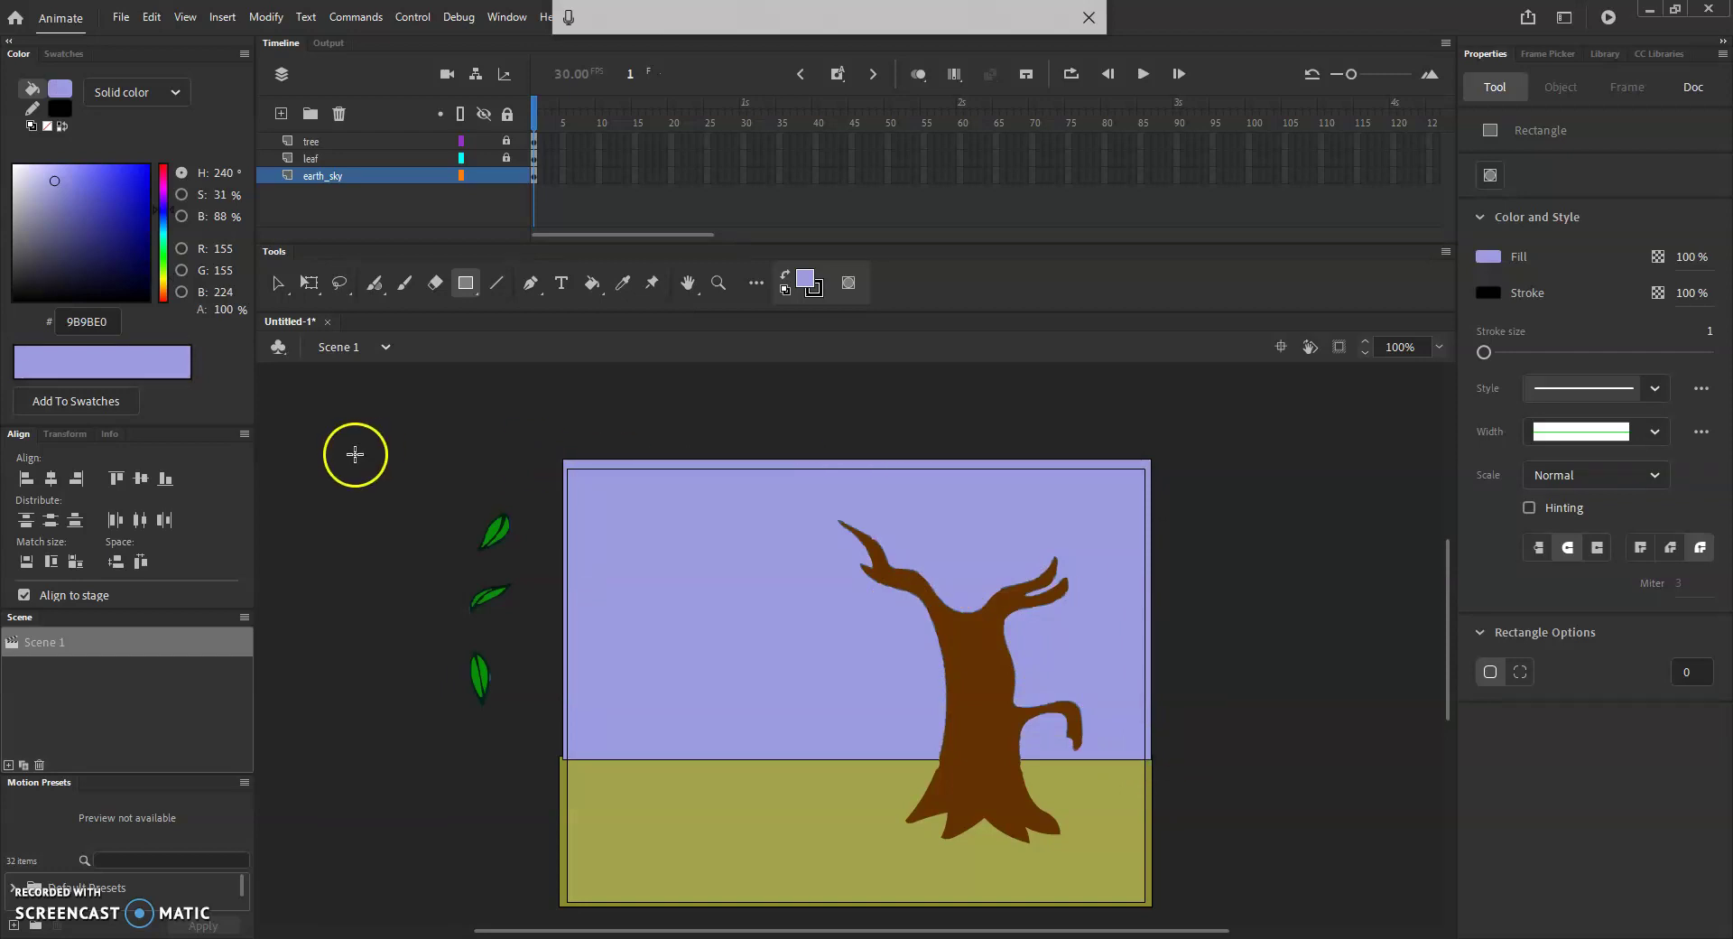
- Deselect the background artwork and lock the earth_sky layer
click(278, 283)
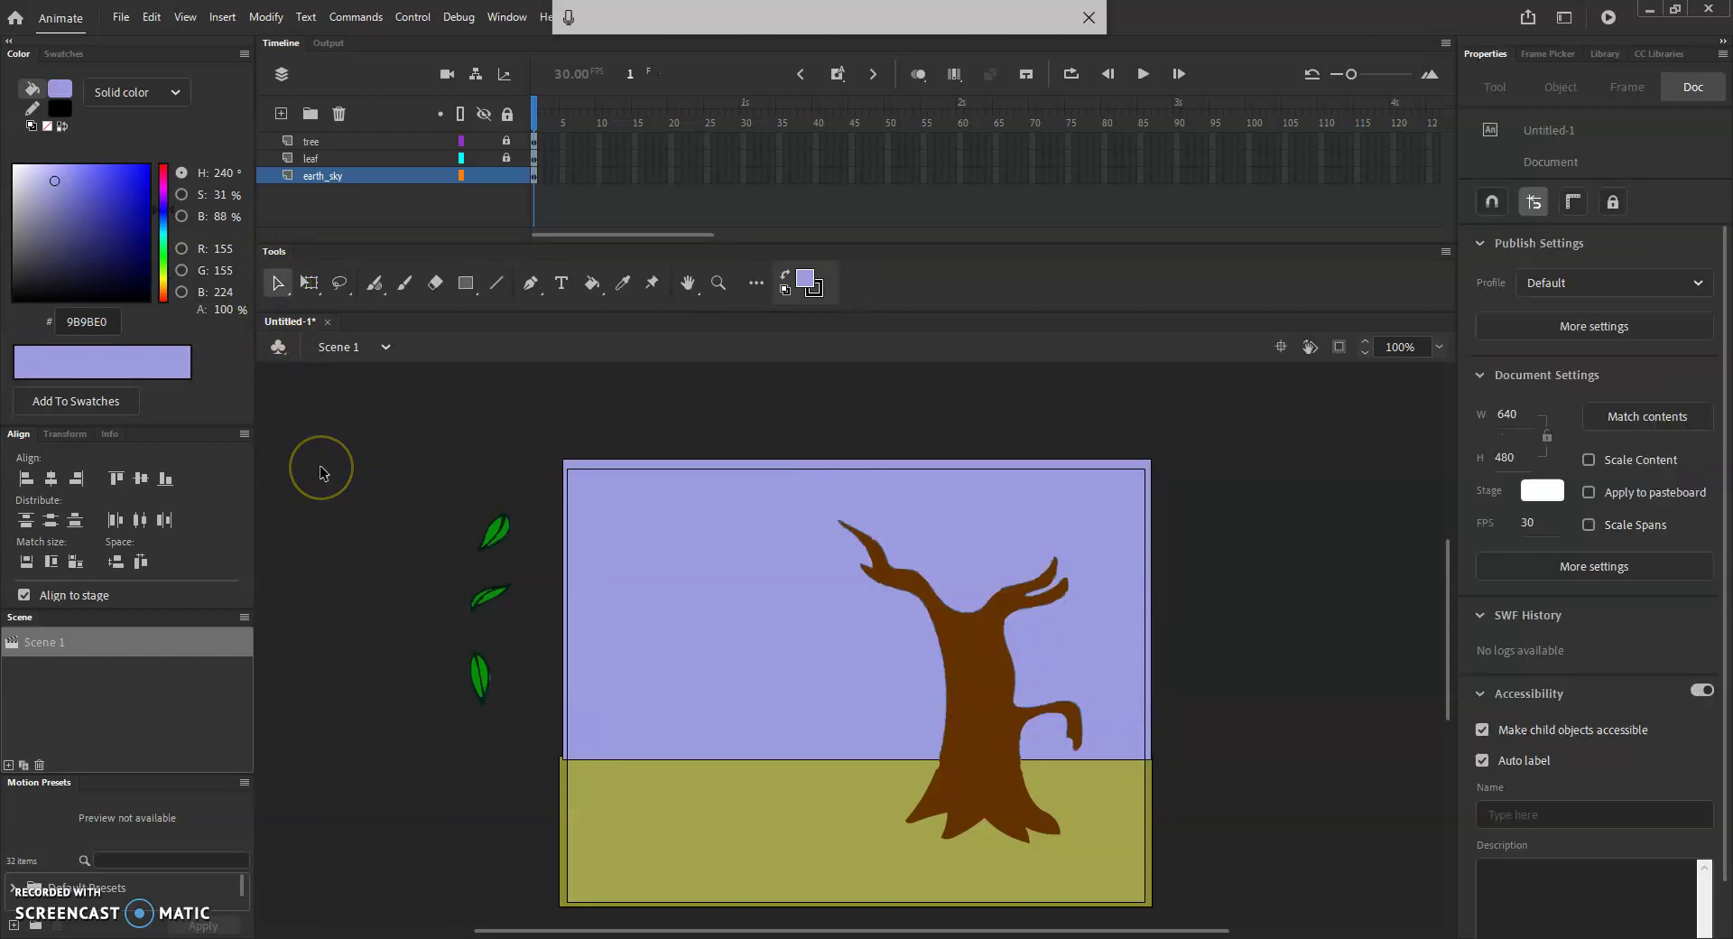
click(493, 181)
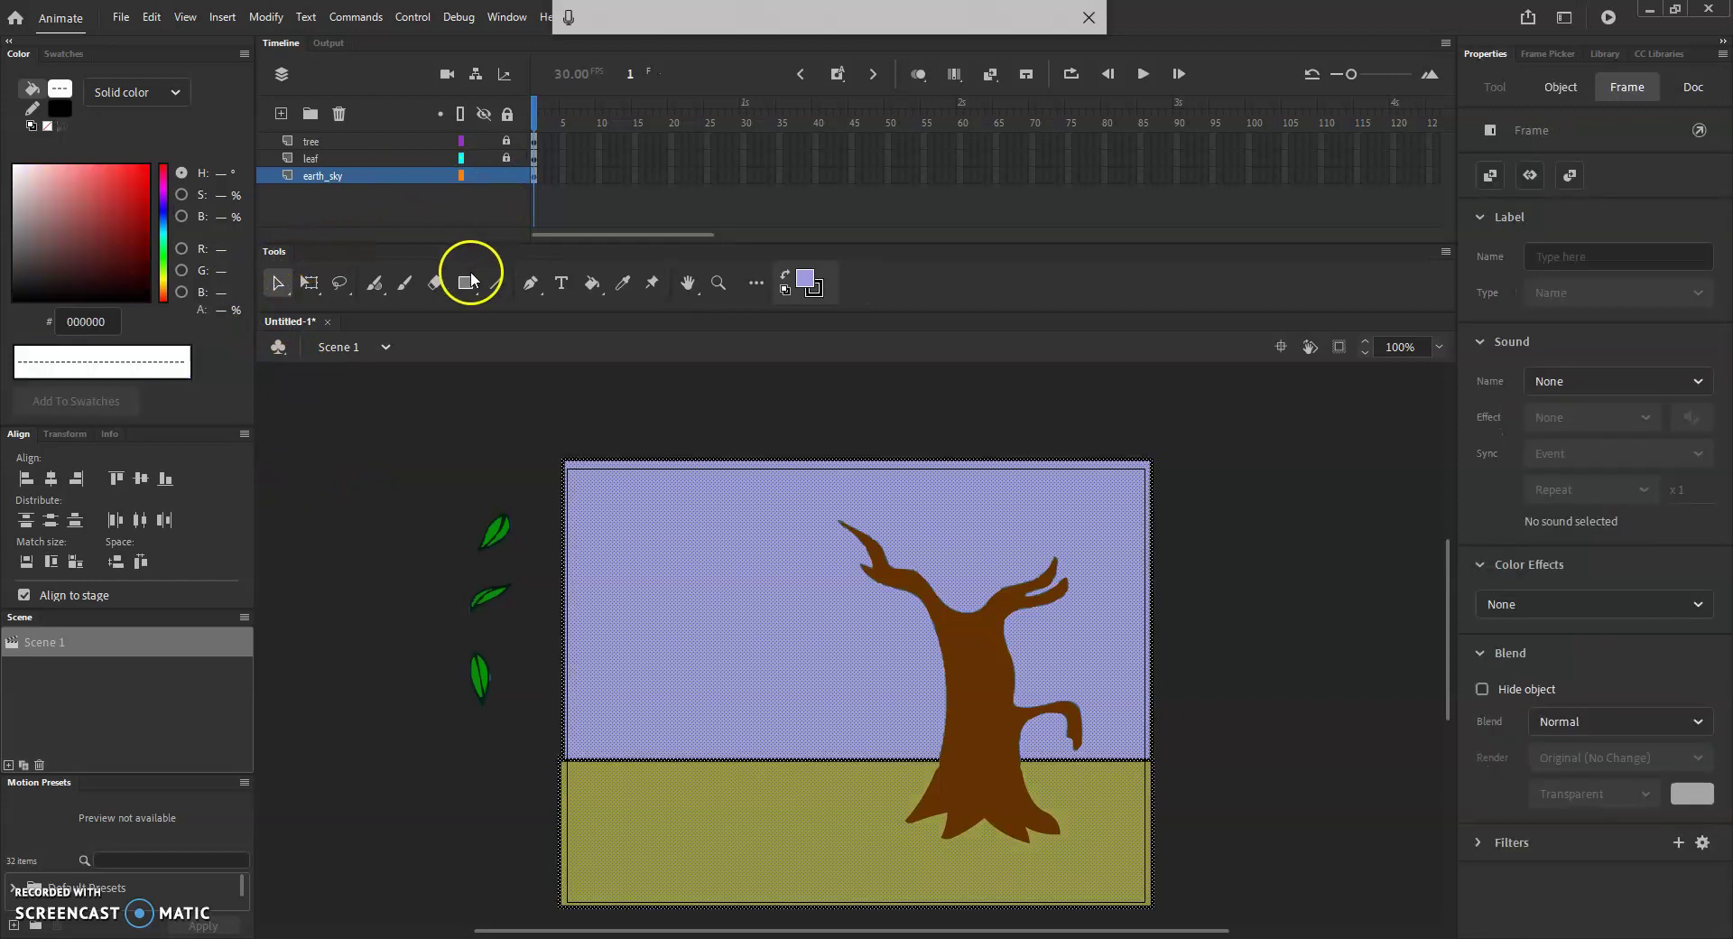
click(489, 444)
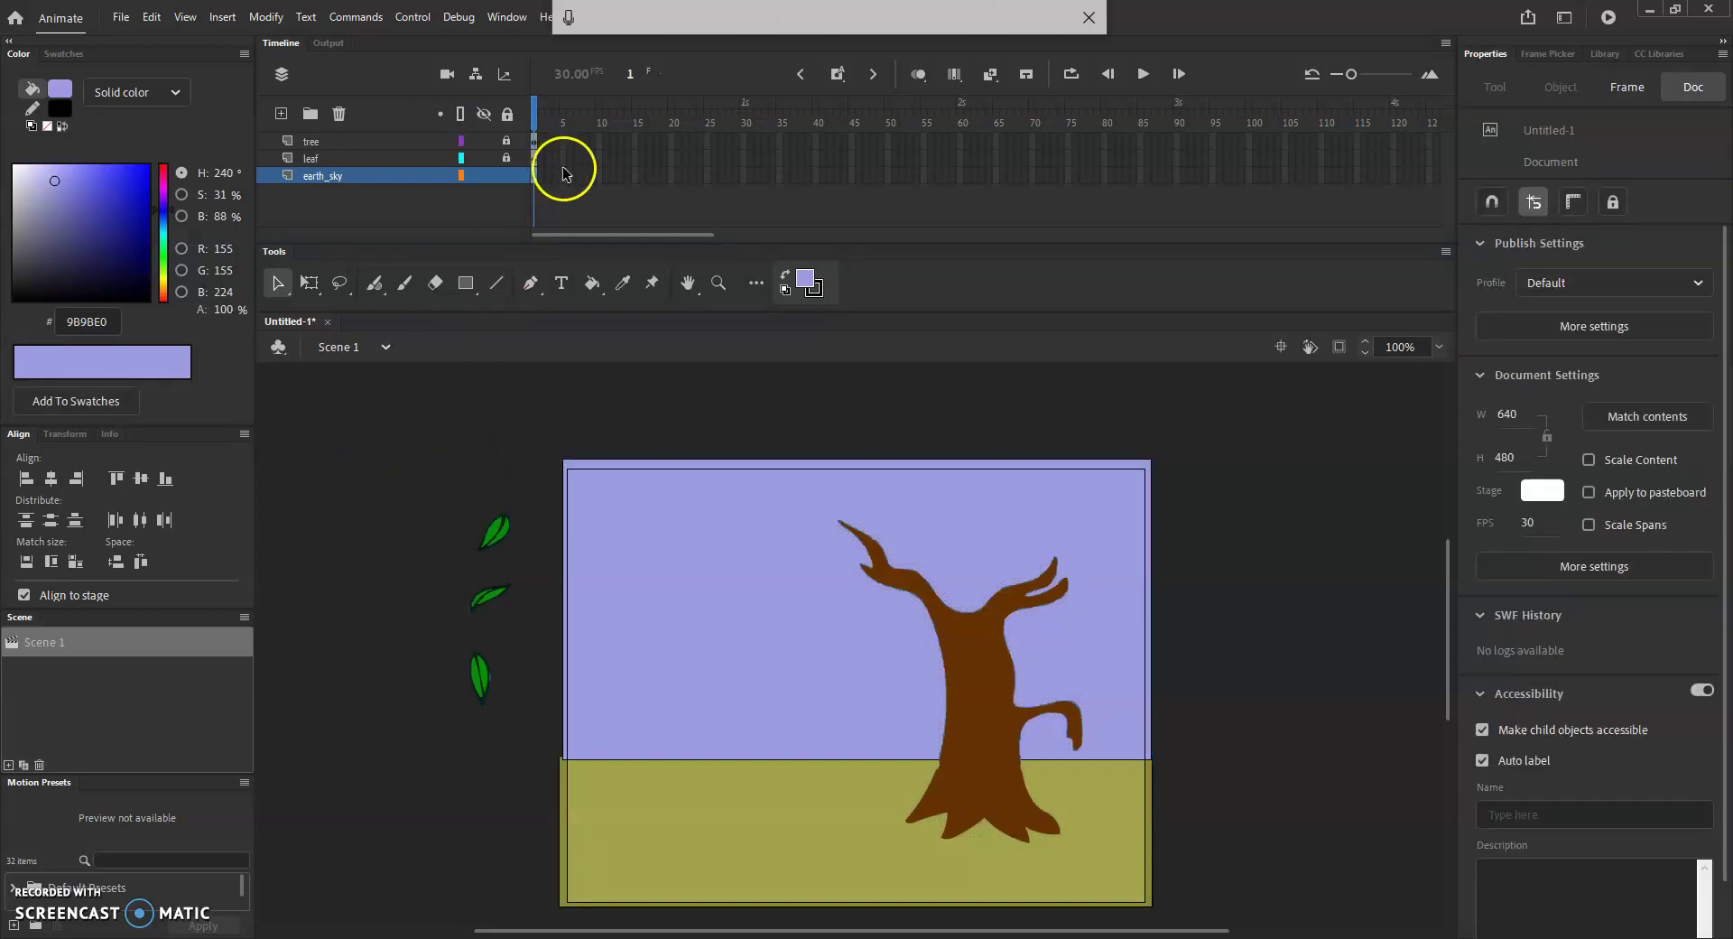
click(506, 176)
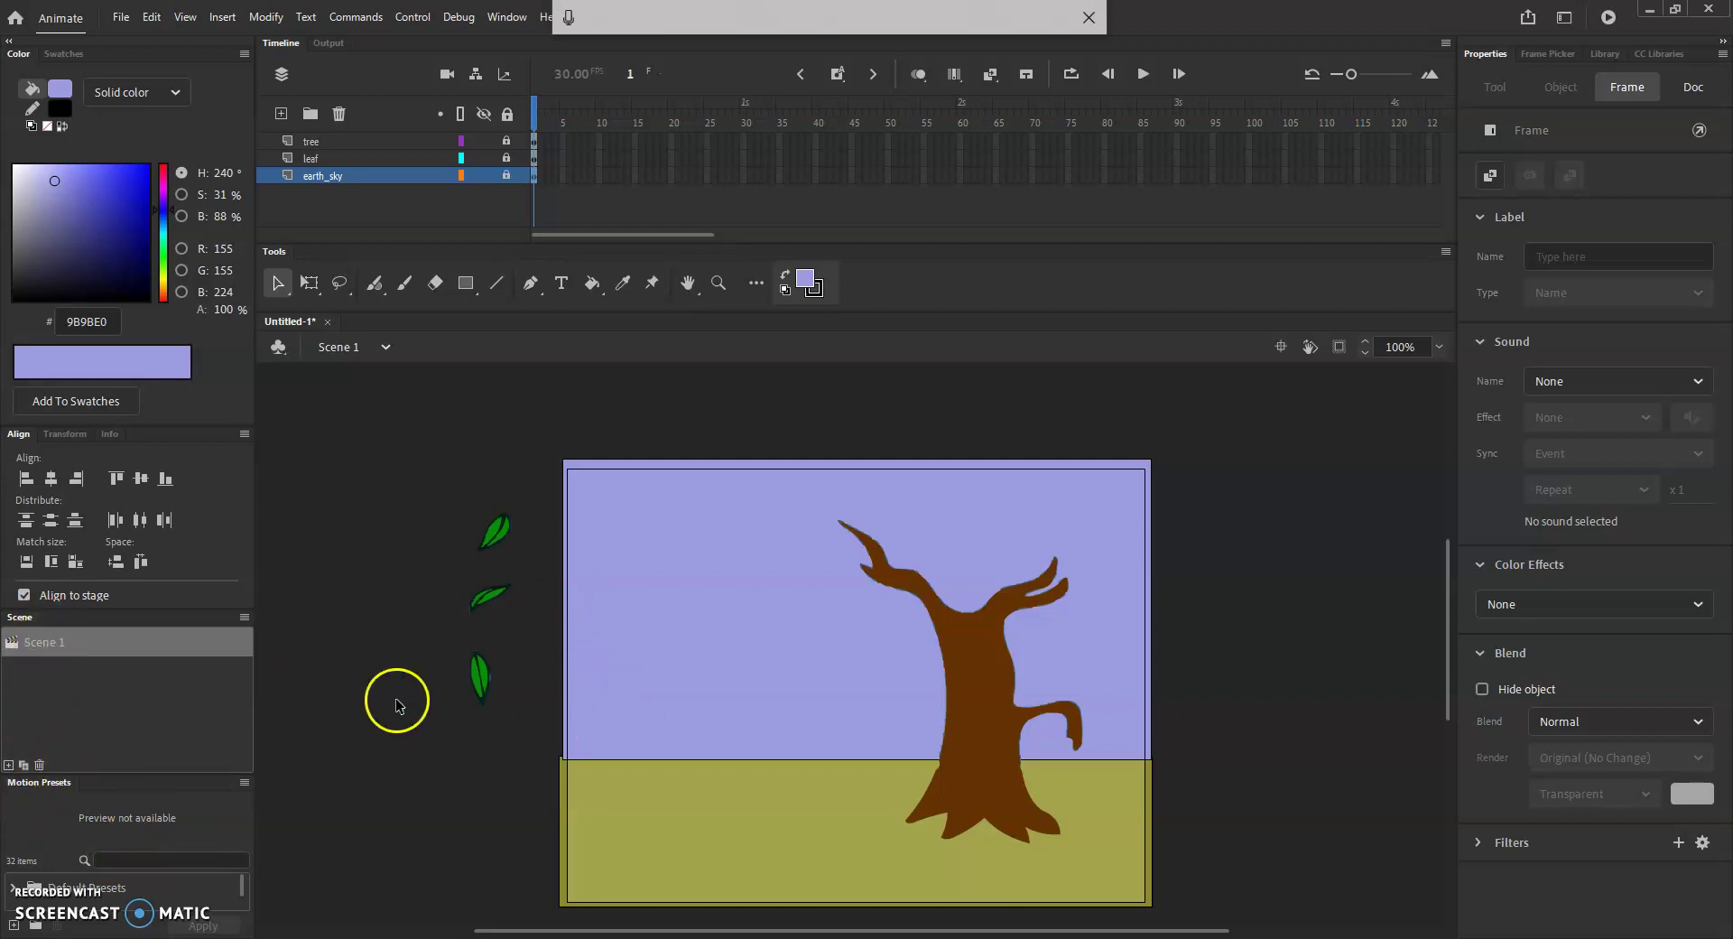
- Rename Scene 1 as body
double_click(36, 644)
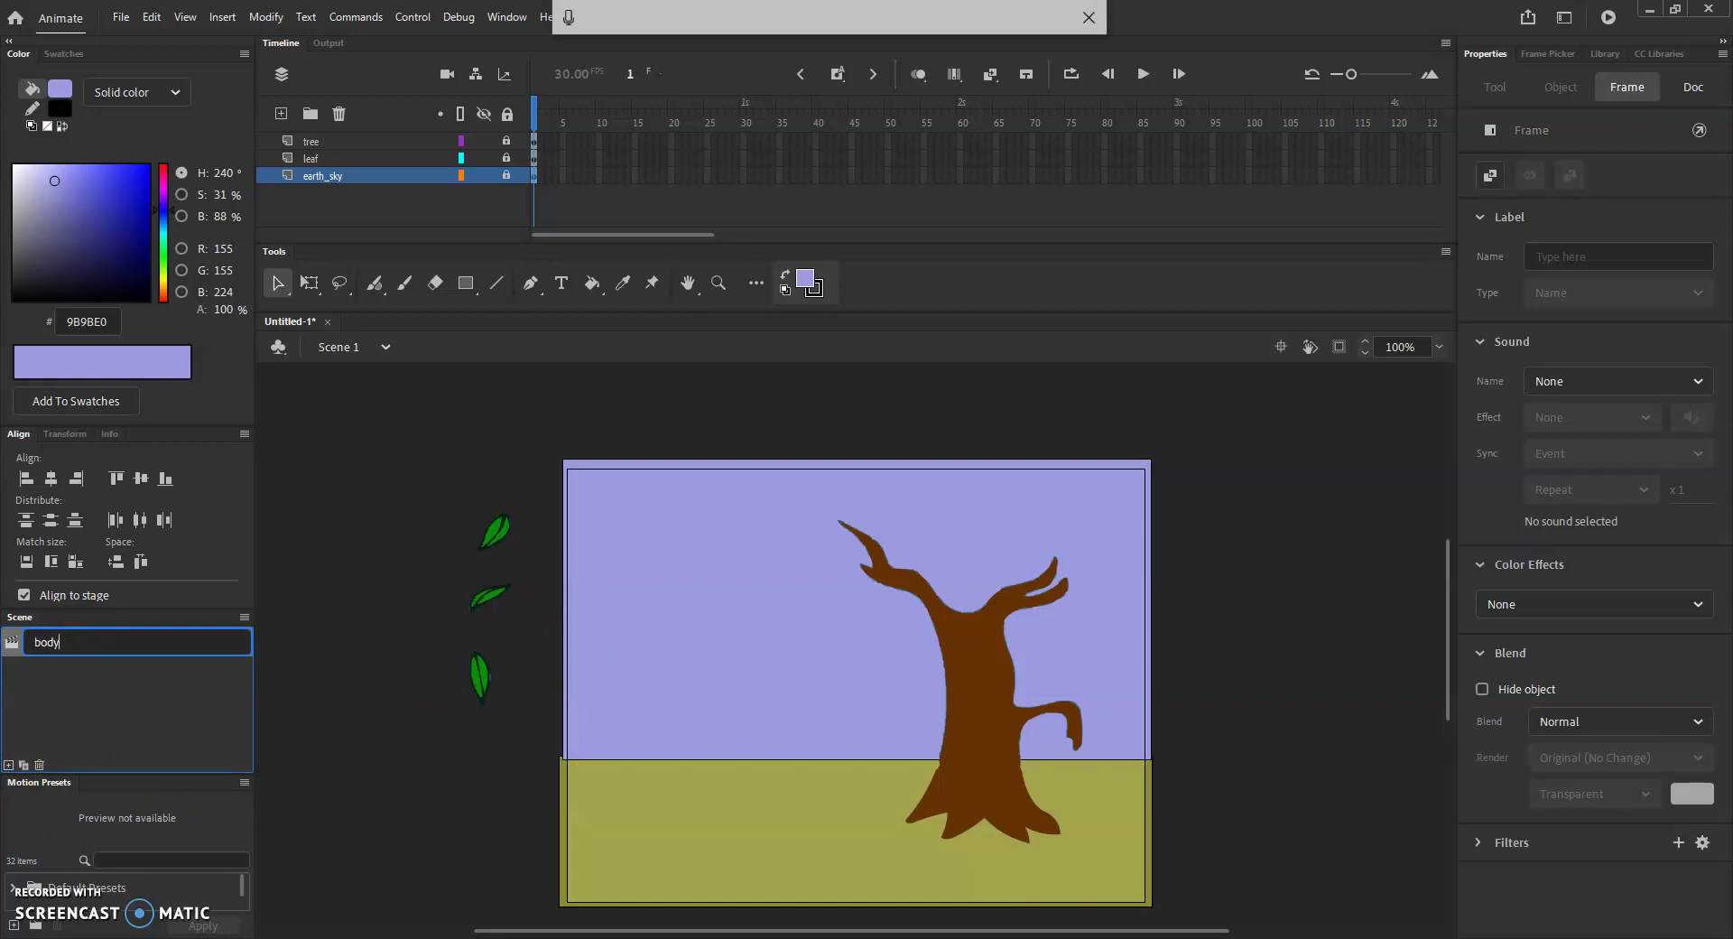
text(body)
click(78, 705)
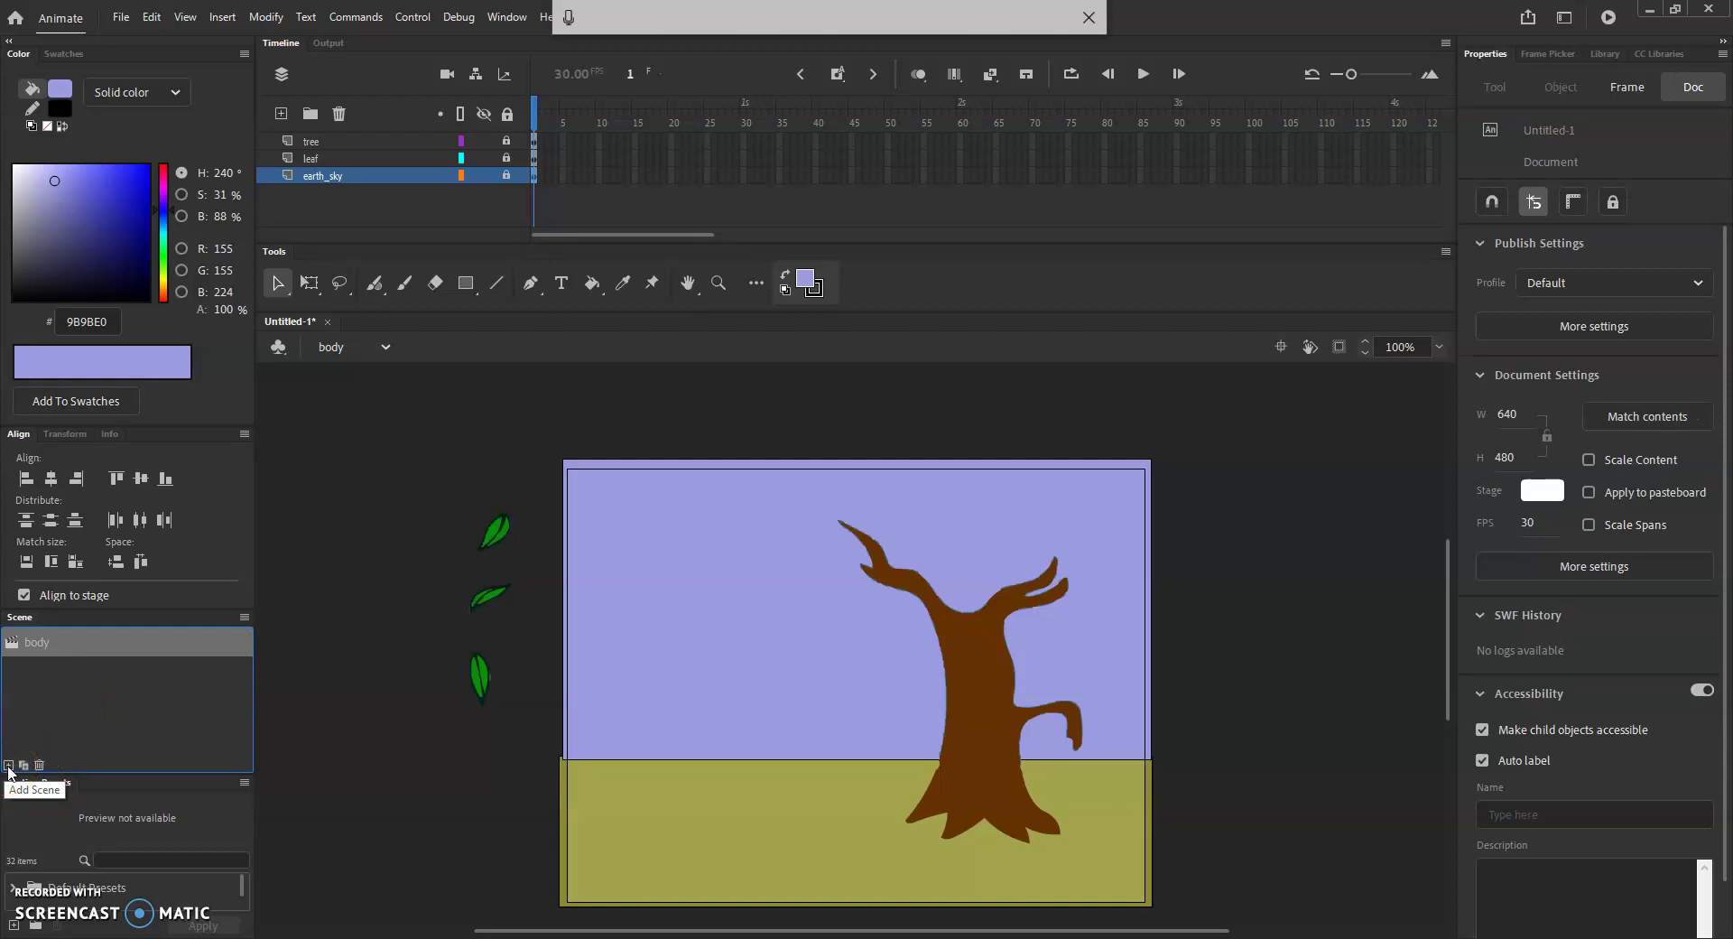
- Add two new scenes after body and rename Scene 2 as open
click(9, 765)
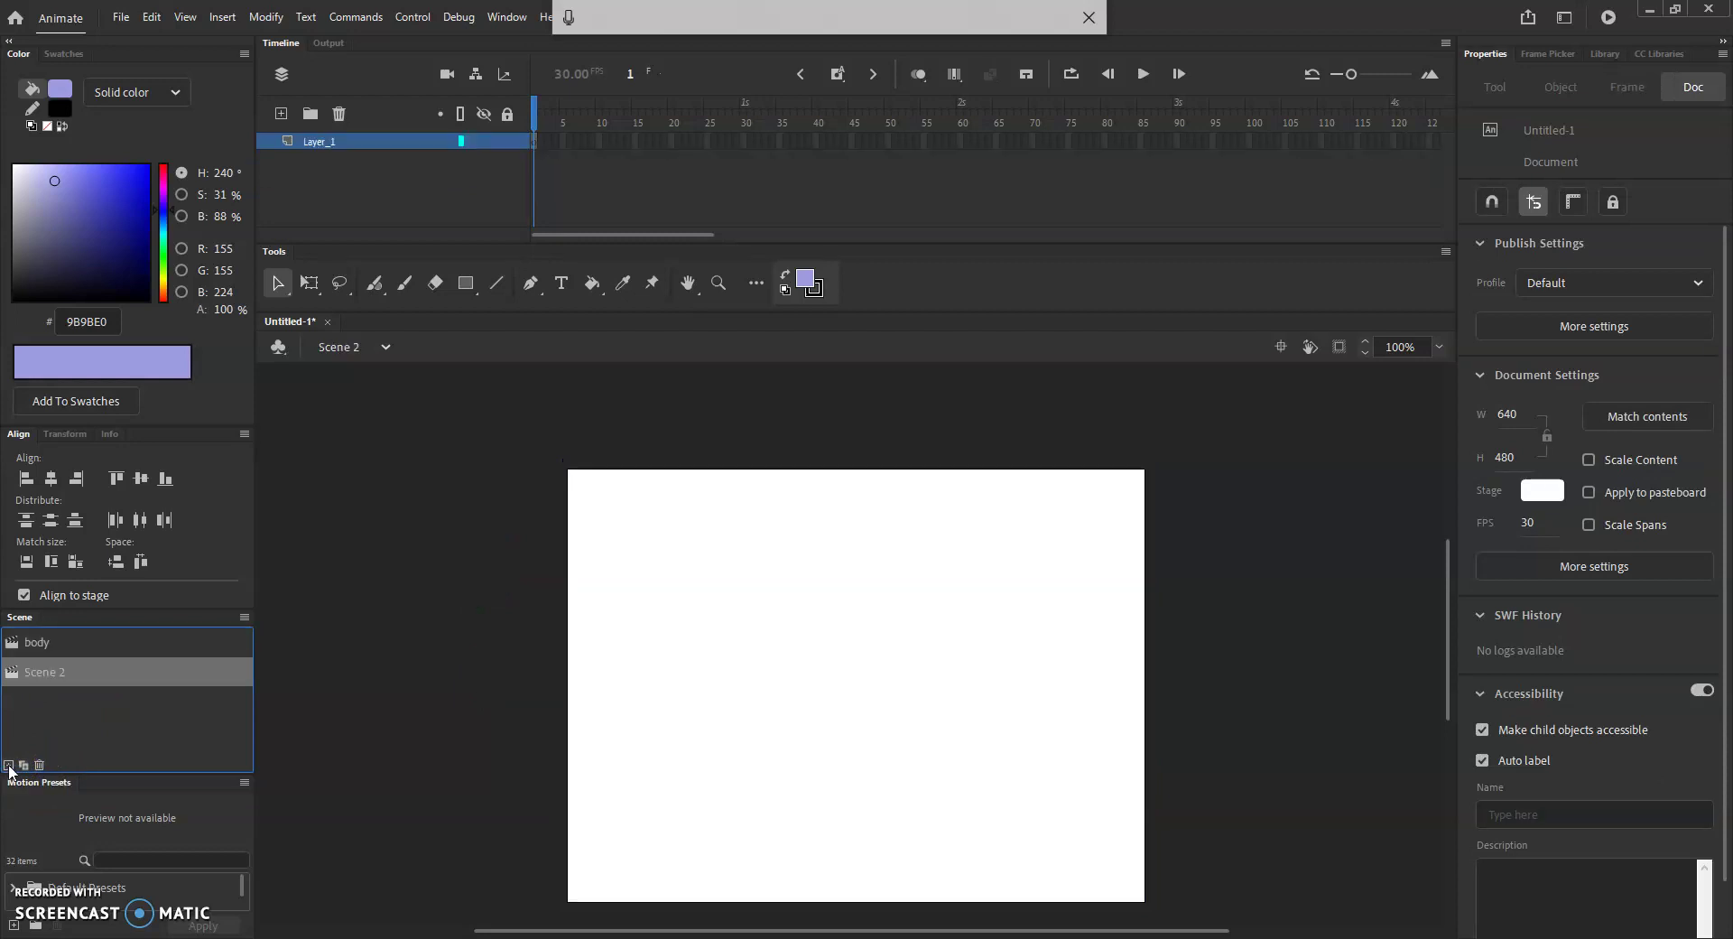
click(9, 766)
click(41, 673)
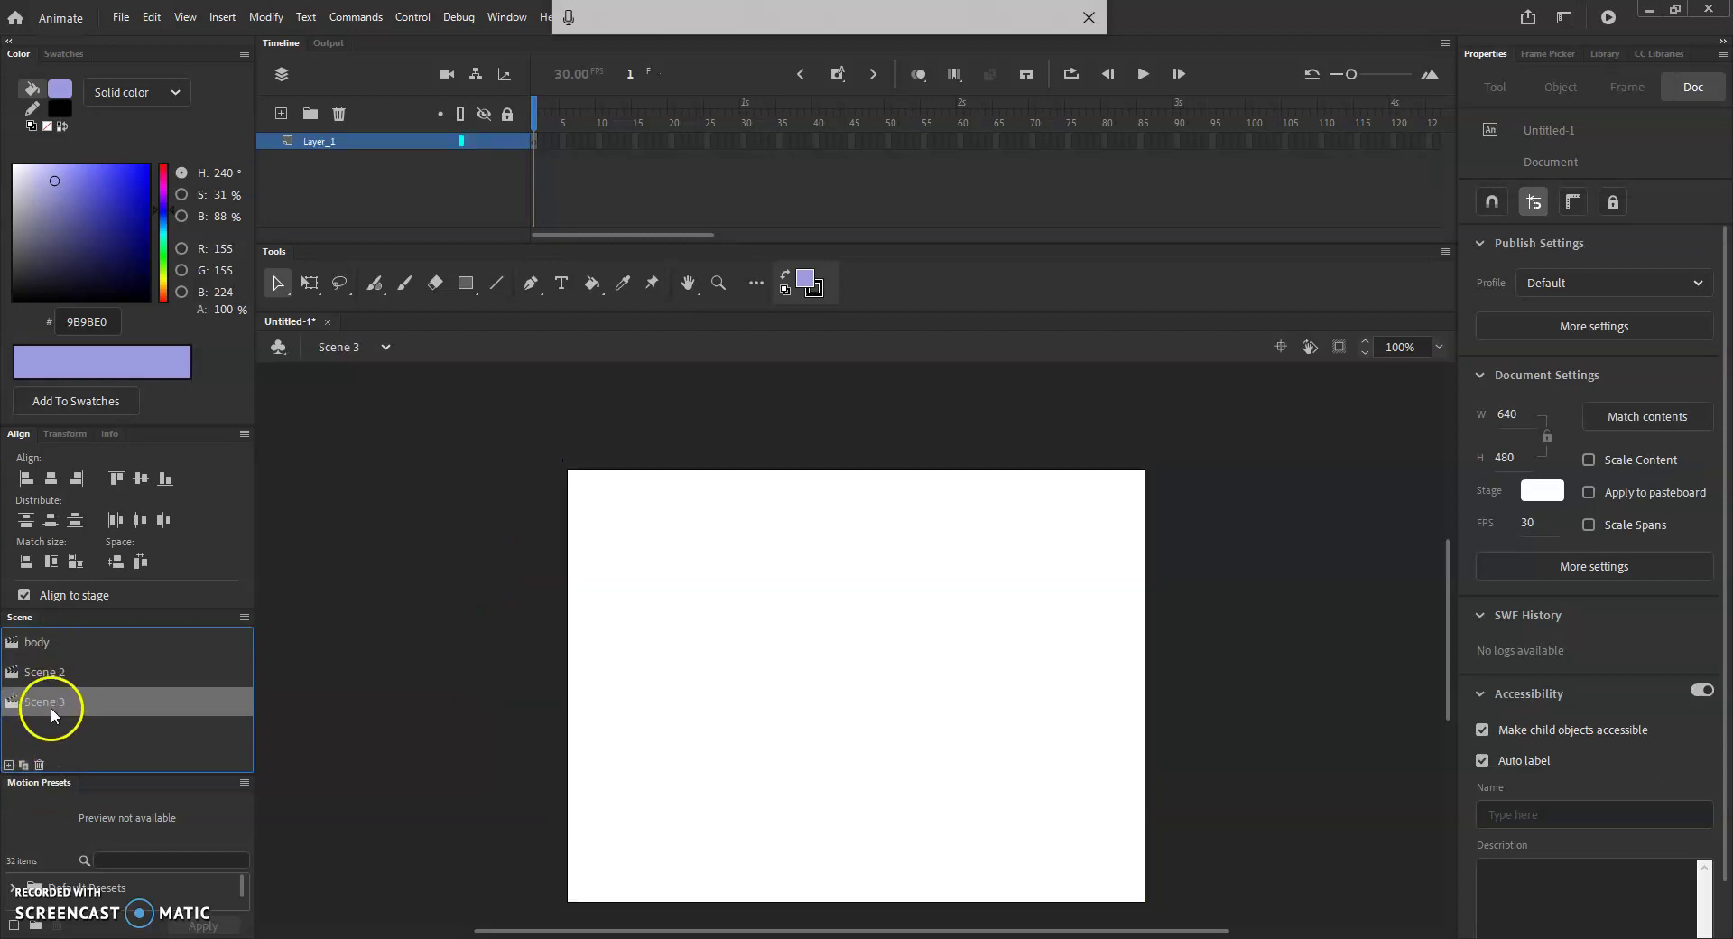
double_click(45, 671)
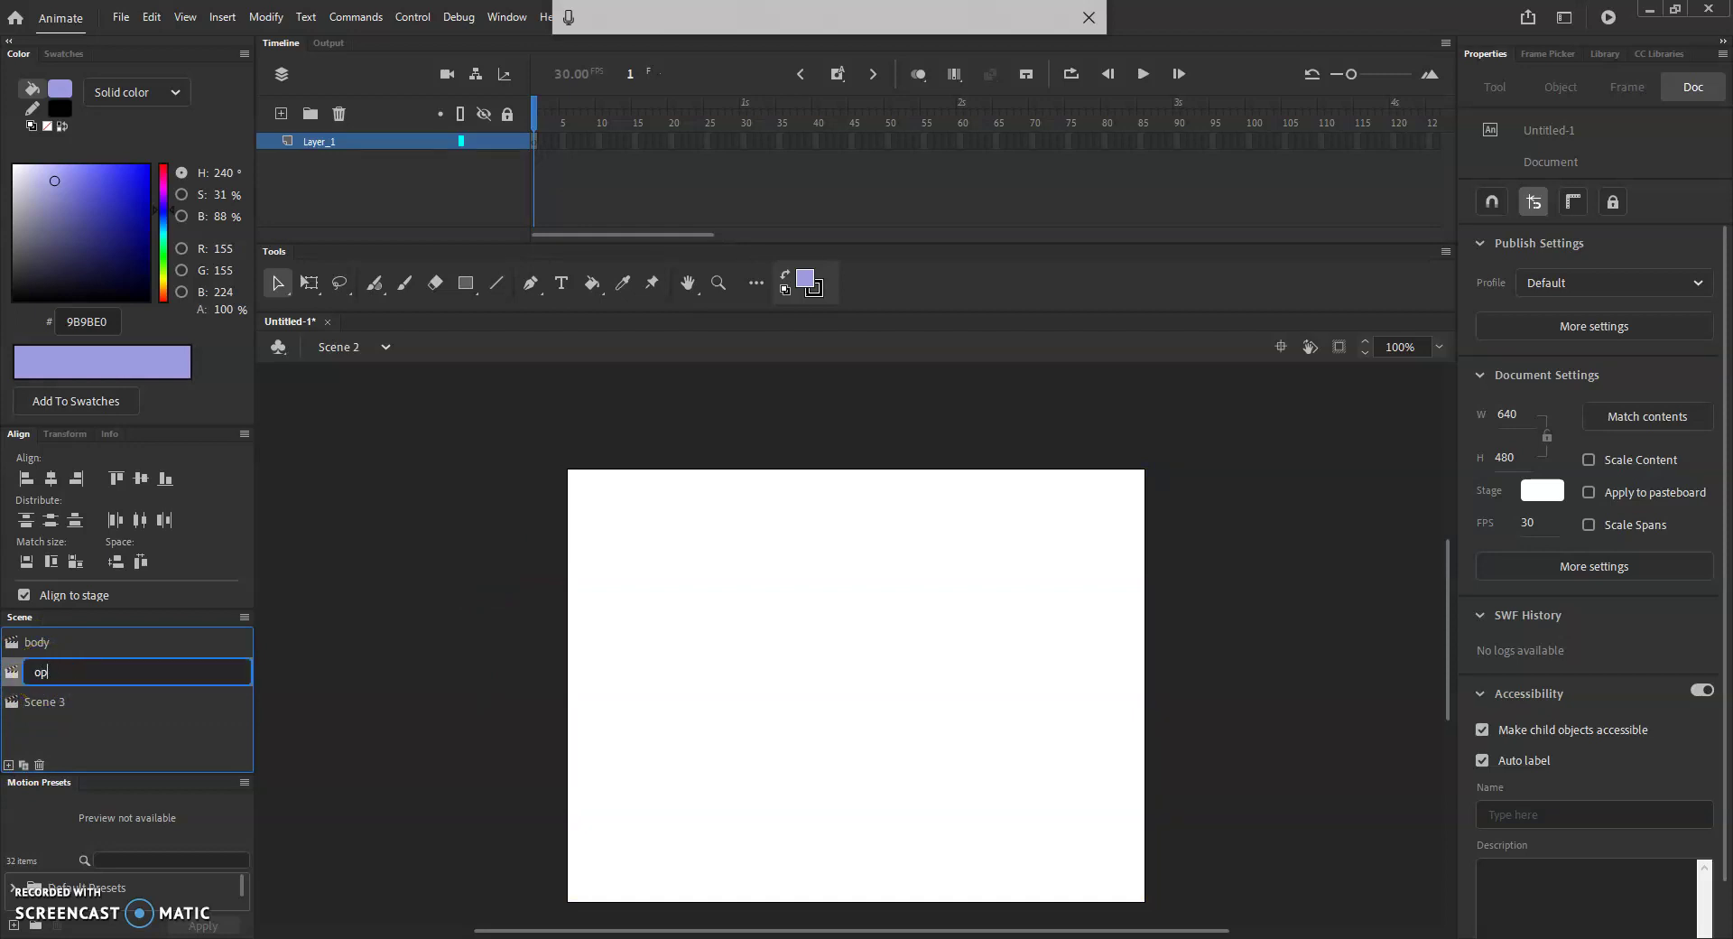
click(55, 704)
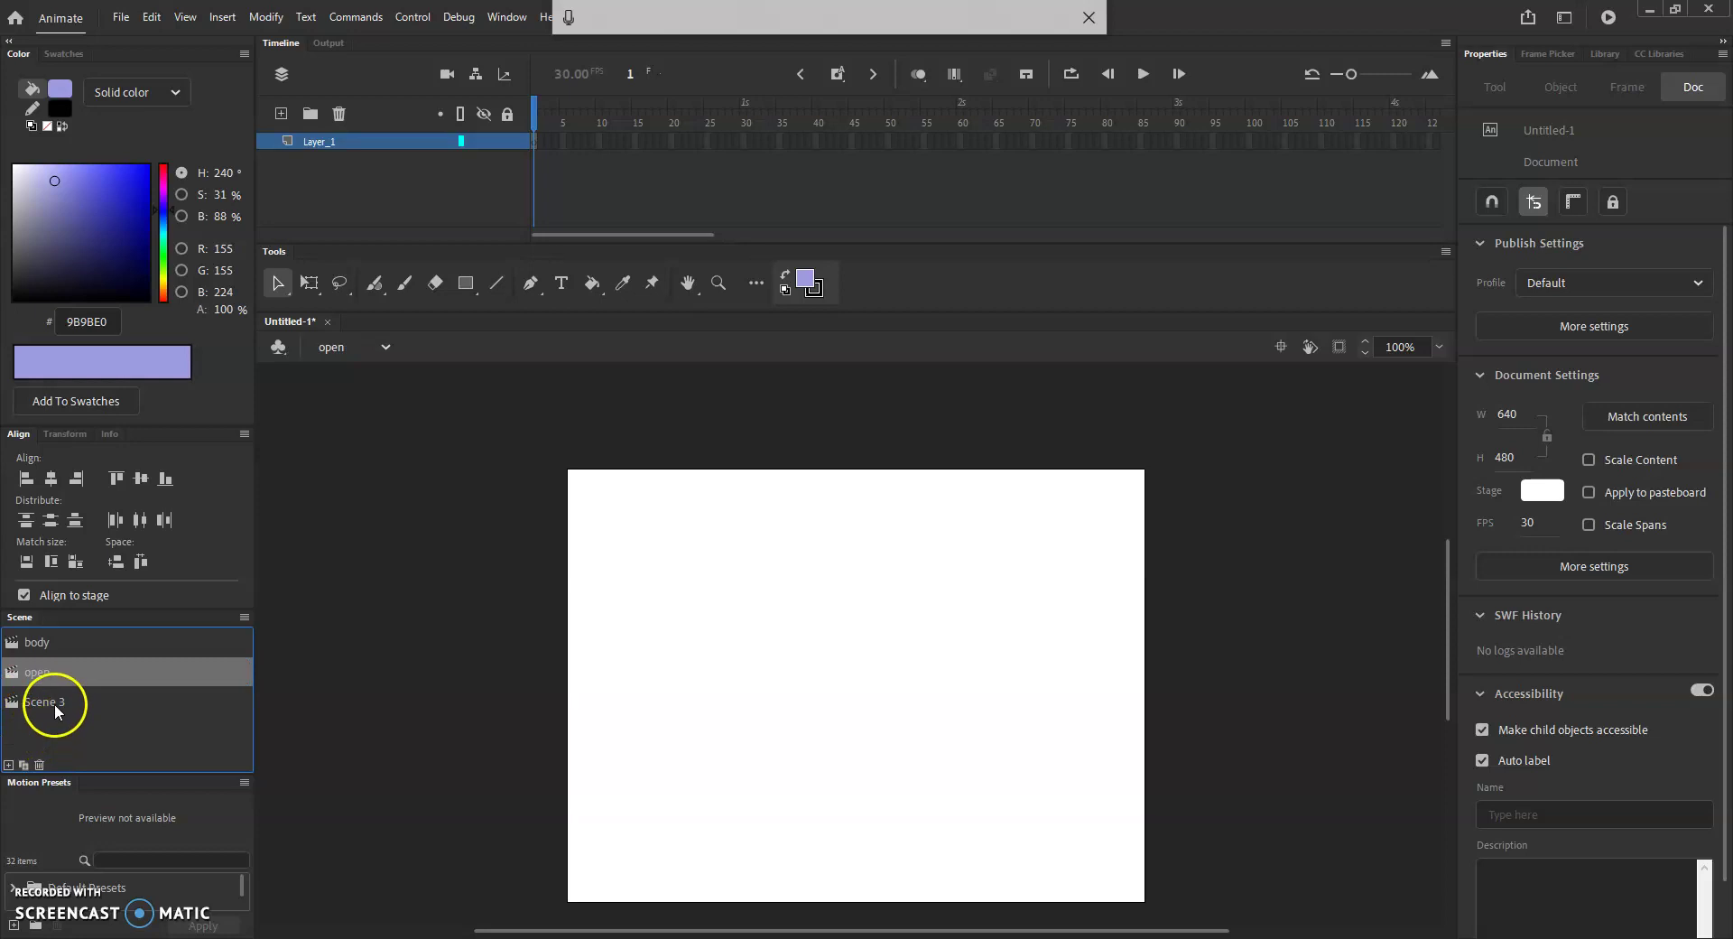
- Rename Scene 3 as end and move the open scene above body in the scene order
double_click(52, 702)
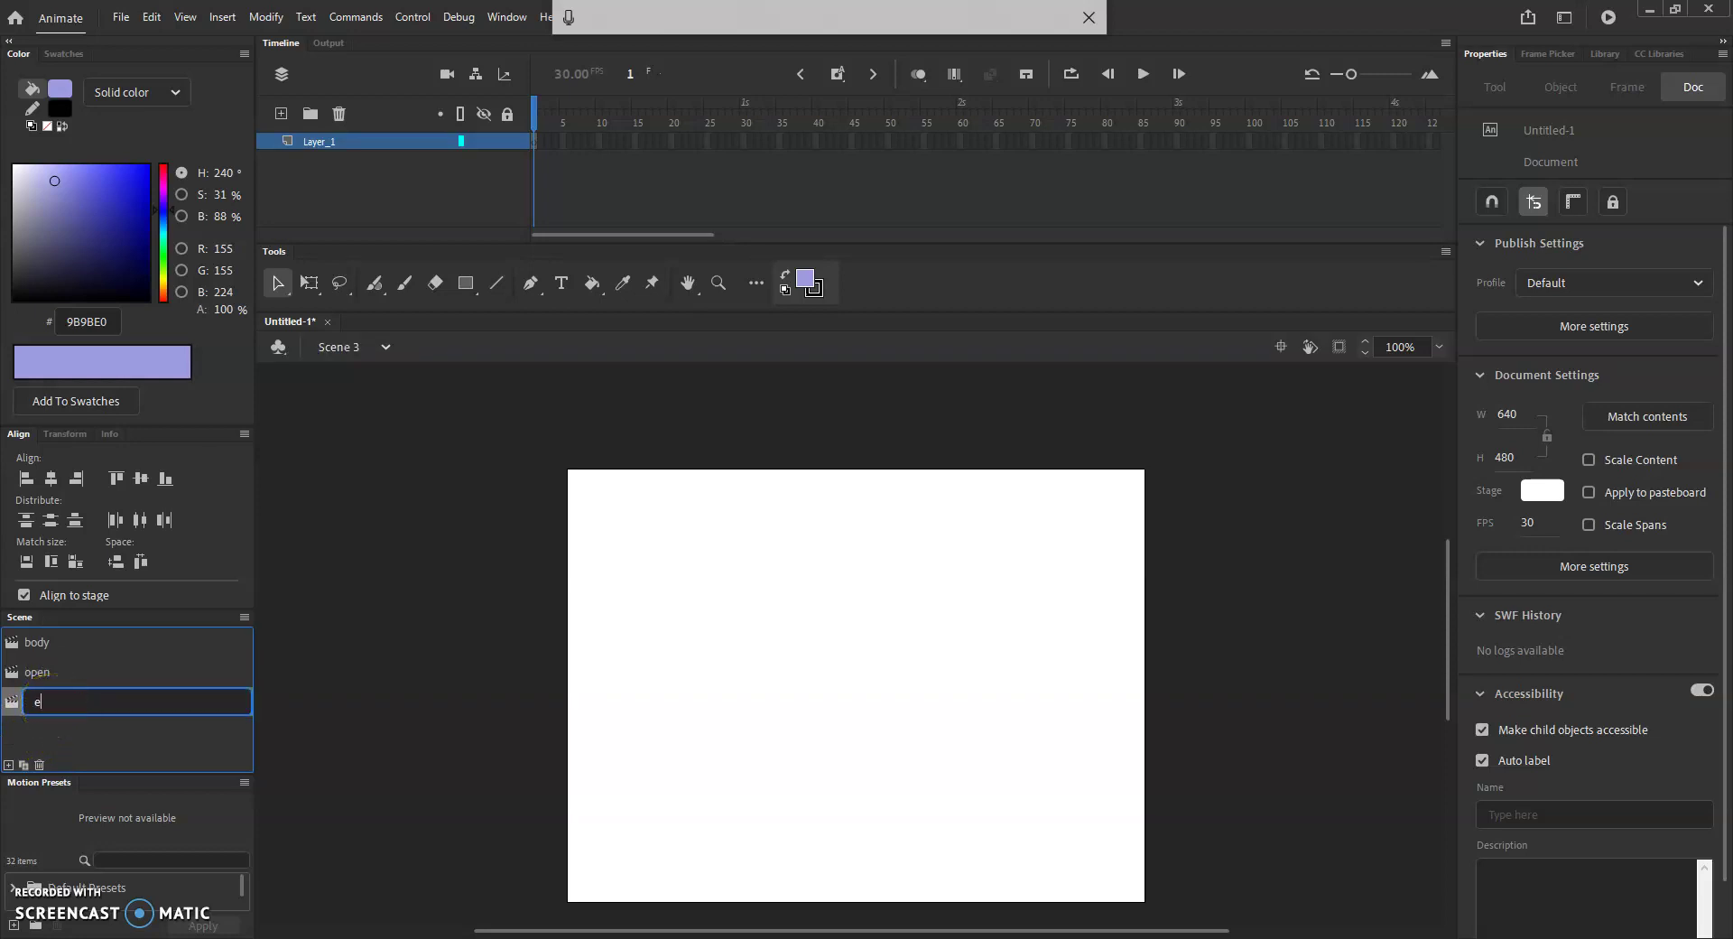
text(end)
key(Return)
drag(34, 671, 45, 641)
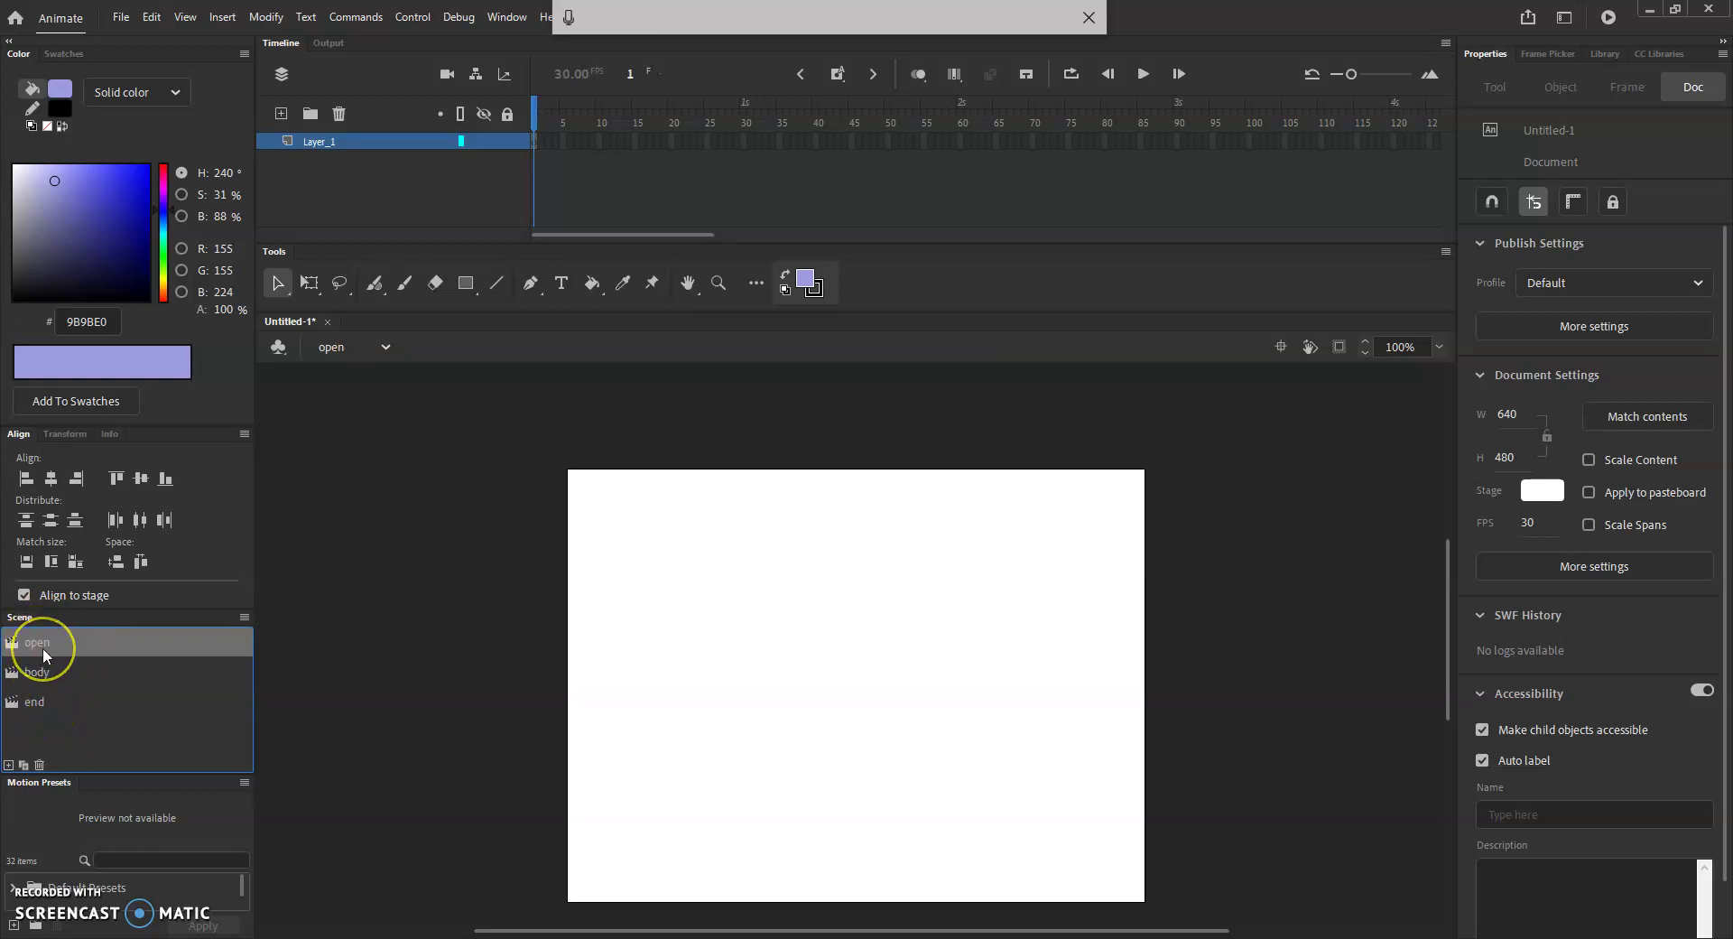
- Add the title text "Leaf Drop" in black on the open scene's stage, using Candara Bold at 96 pt
click(562, 285)
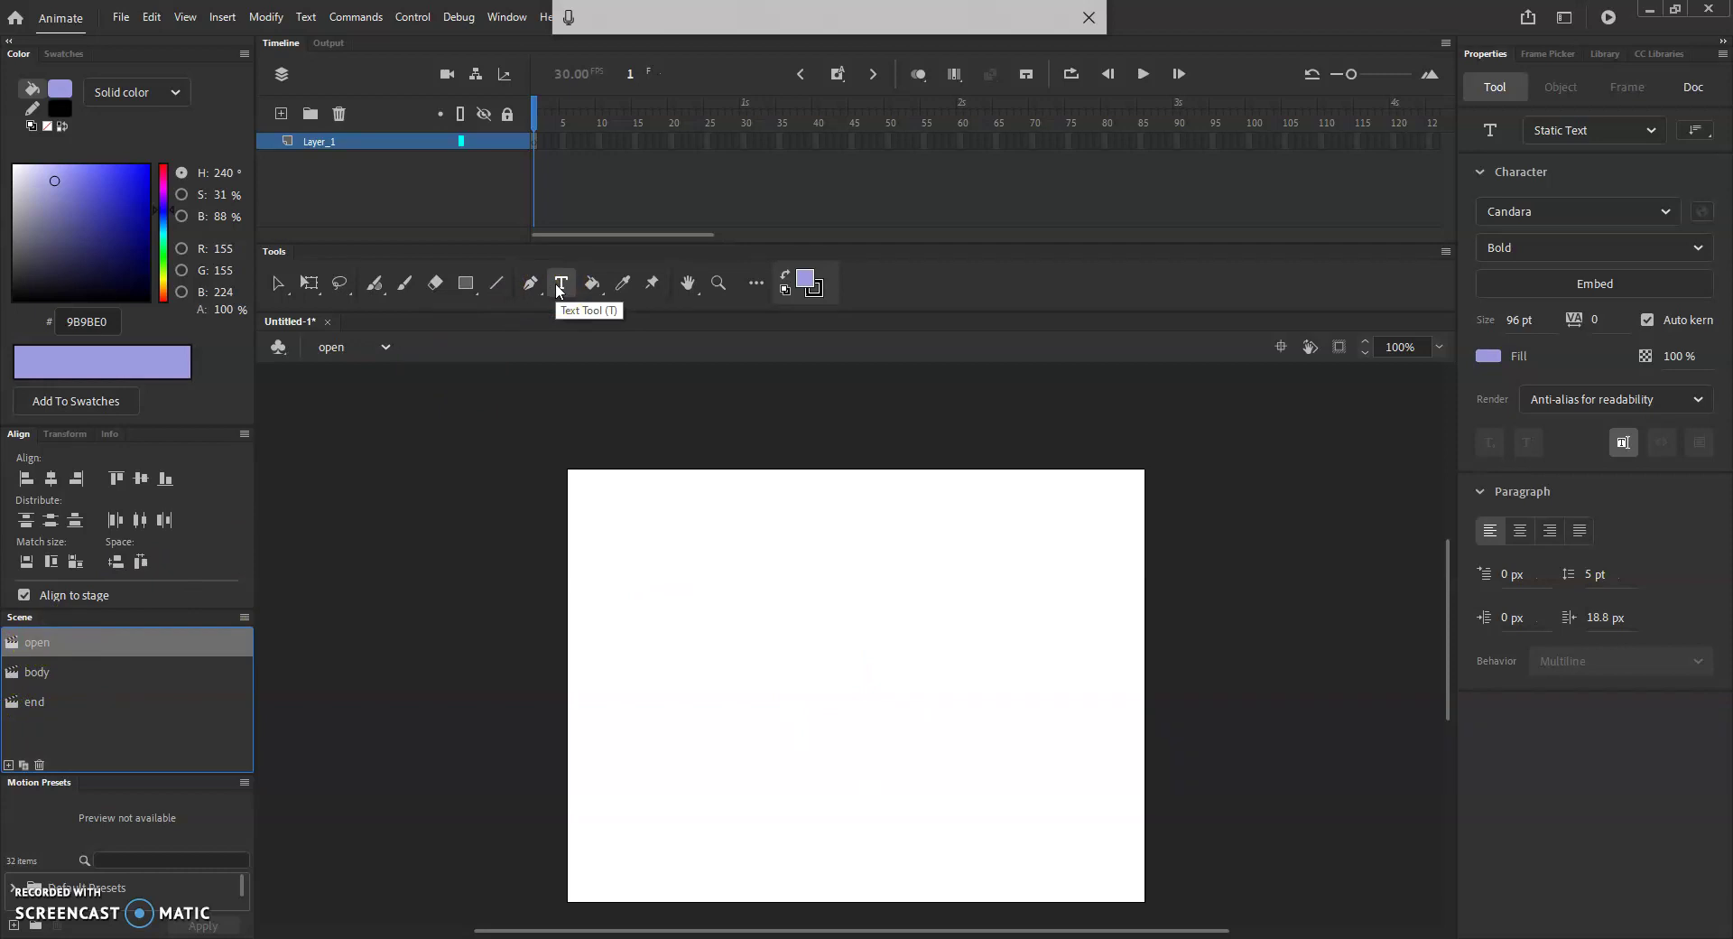
click(1487, 356)
click(1210, 446)
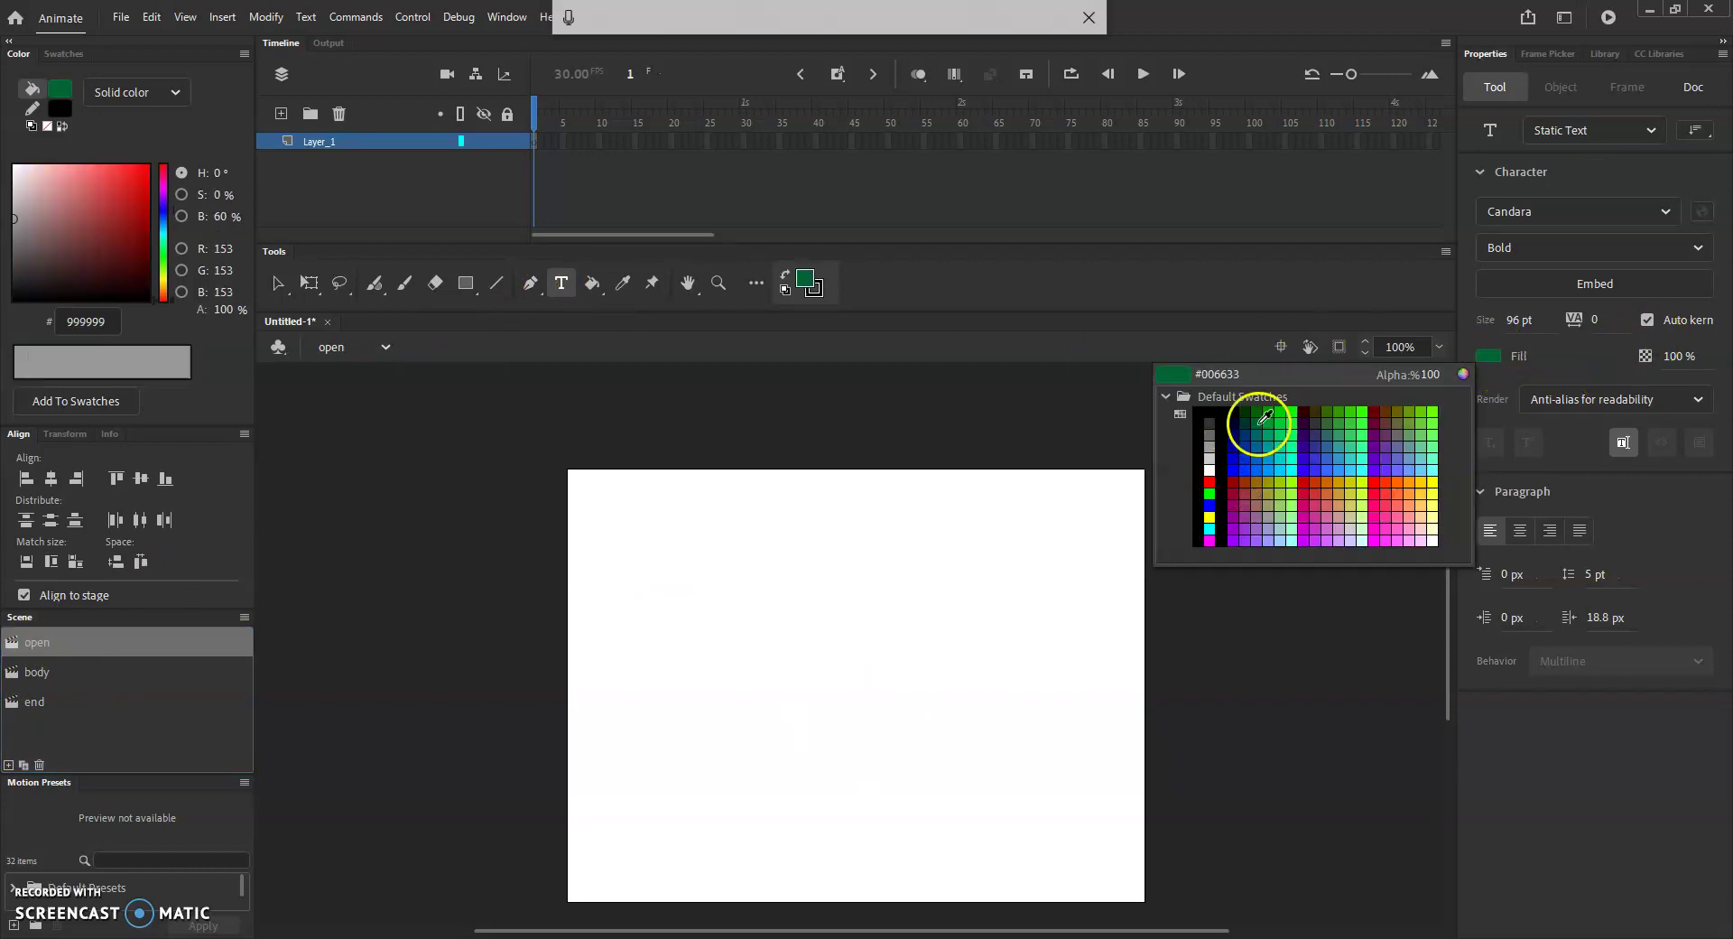
click(1210, 410)
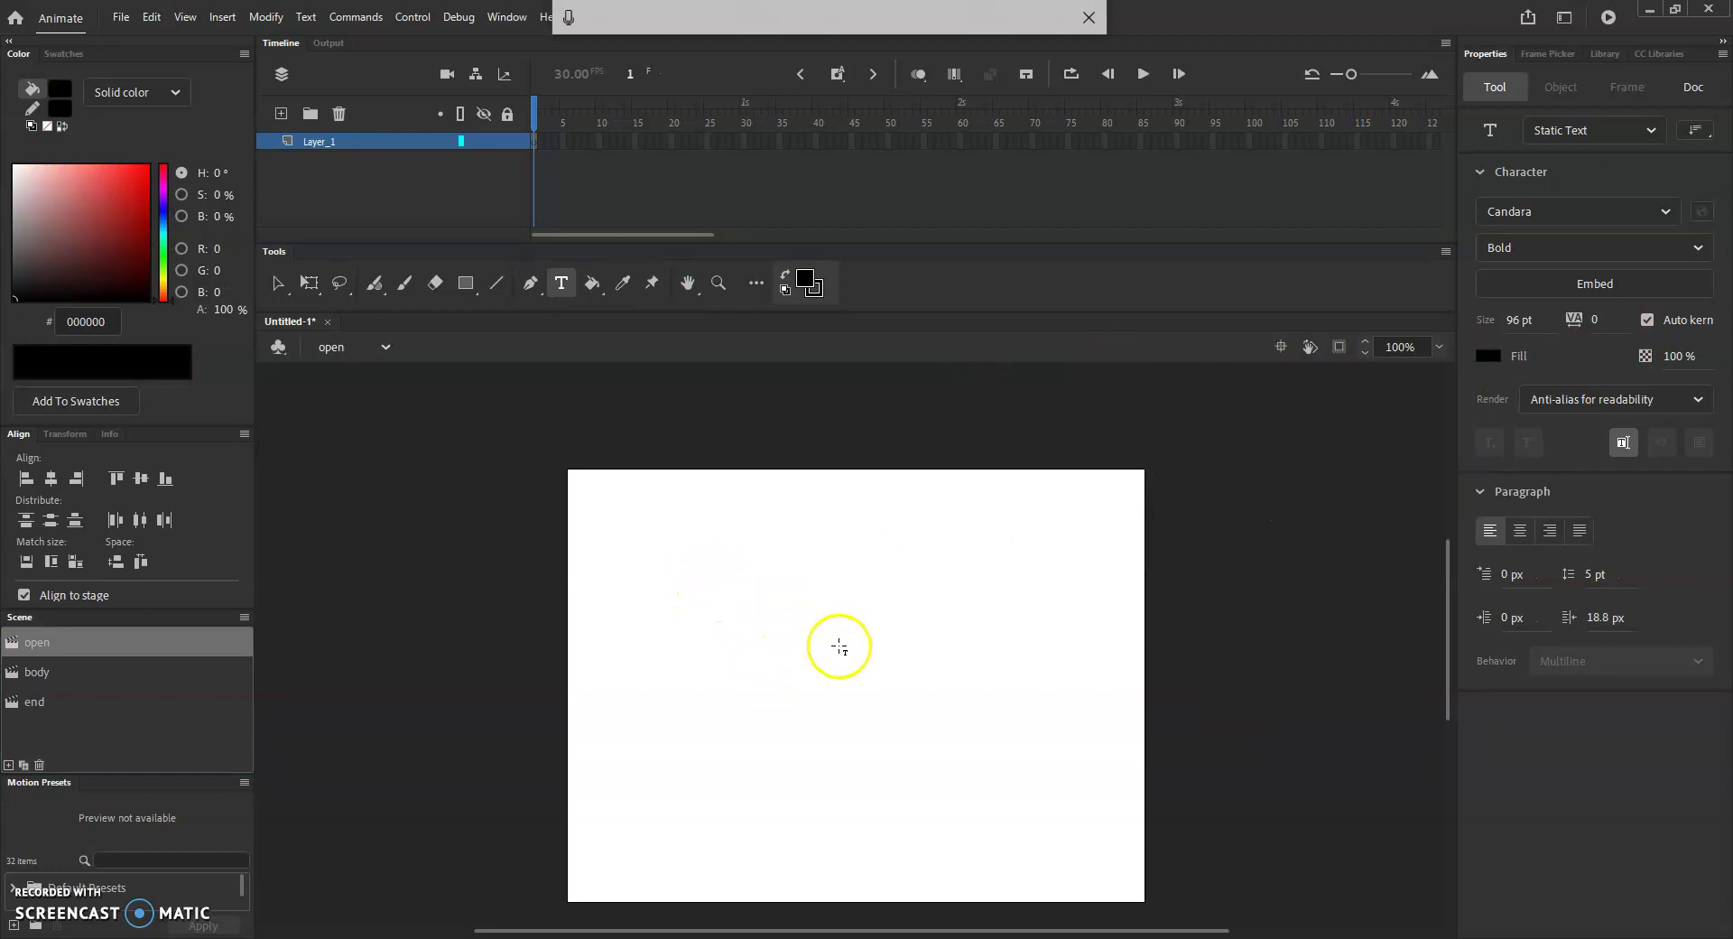
click(725, 510)
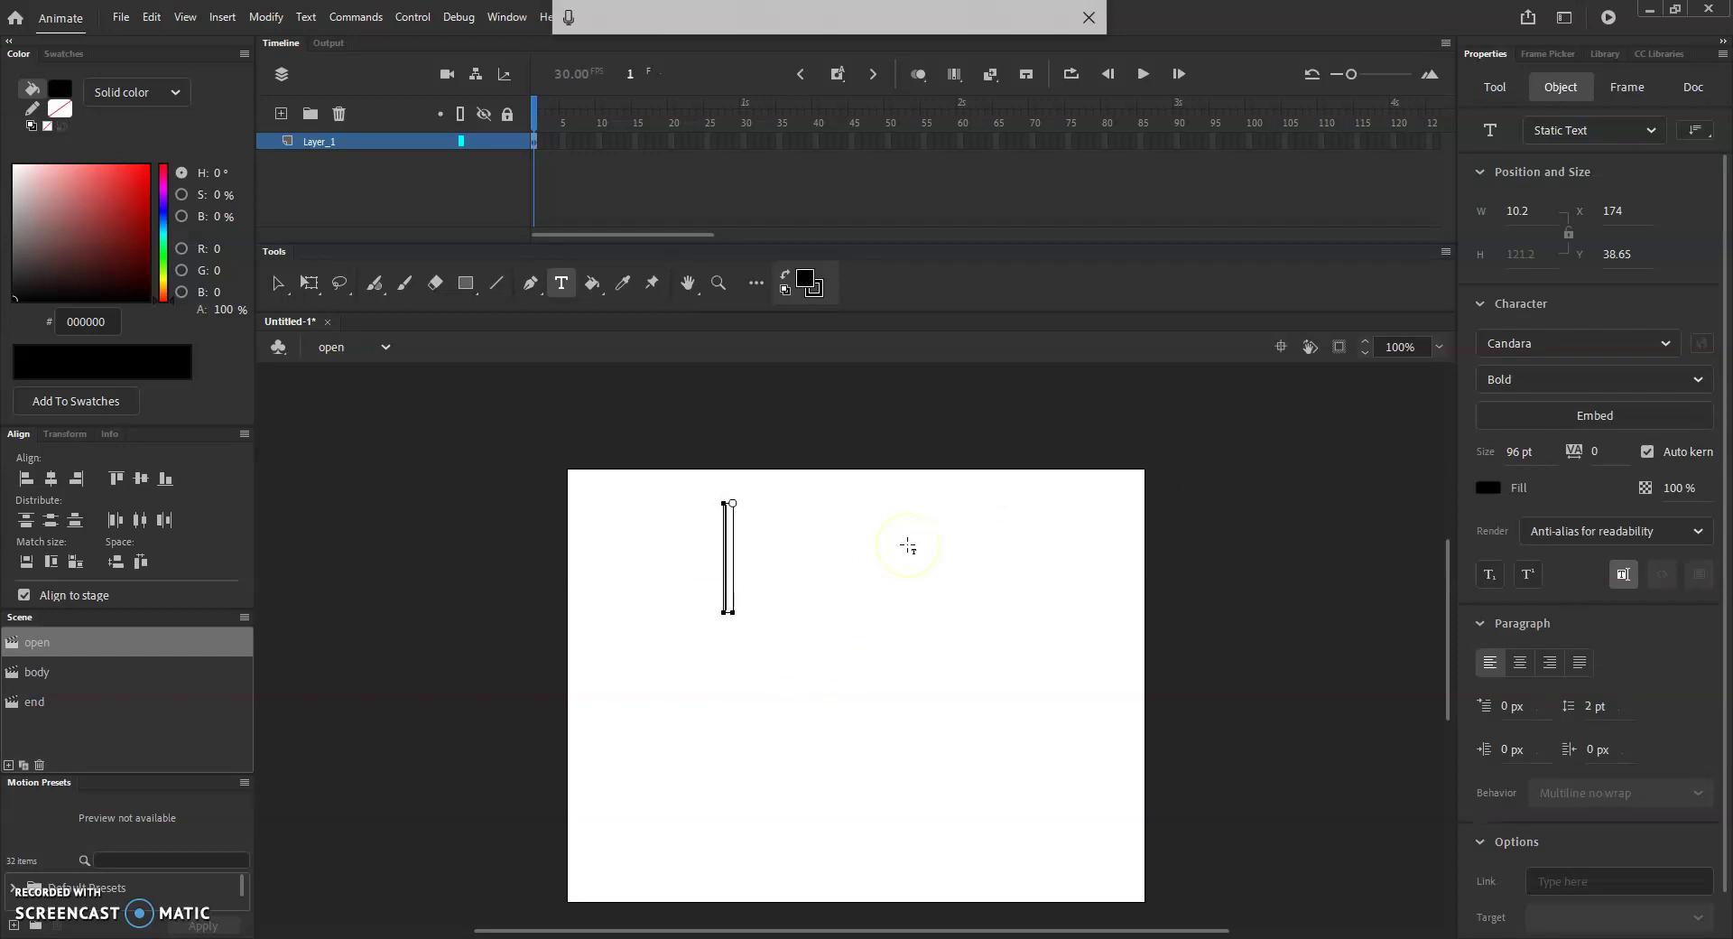
text(Leaf)
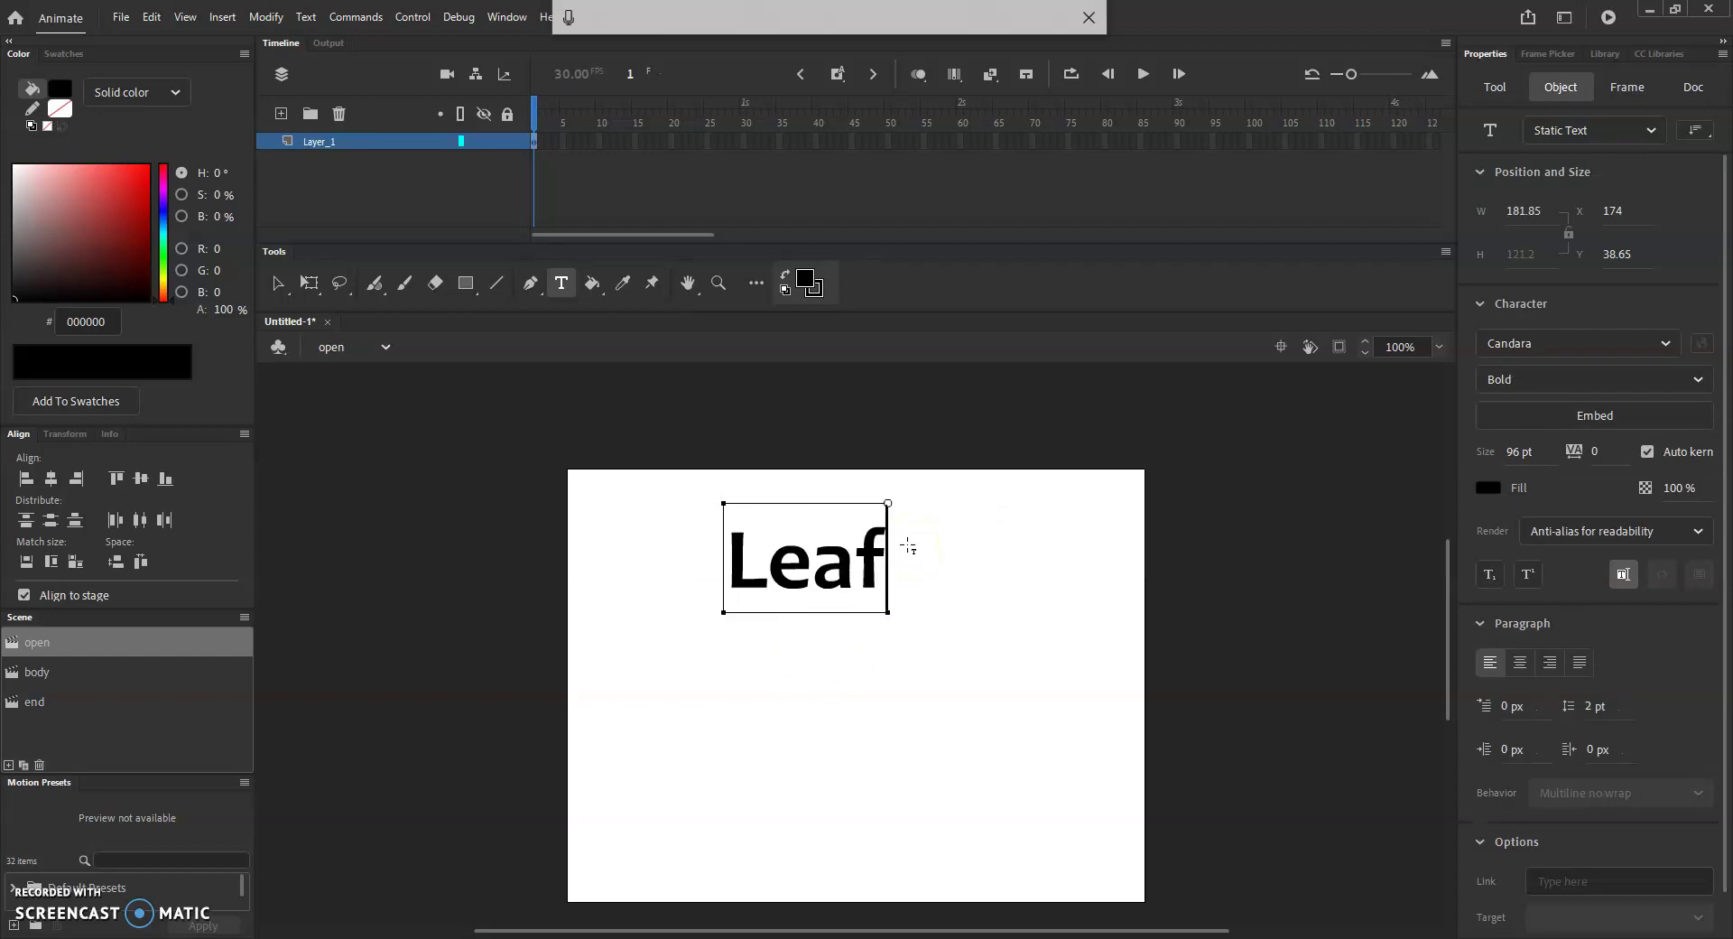
text( Dp)
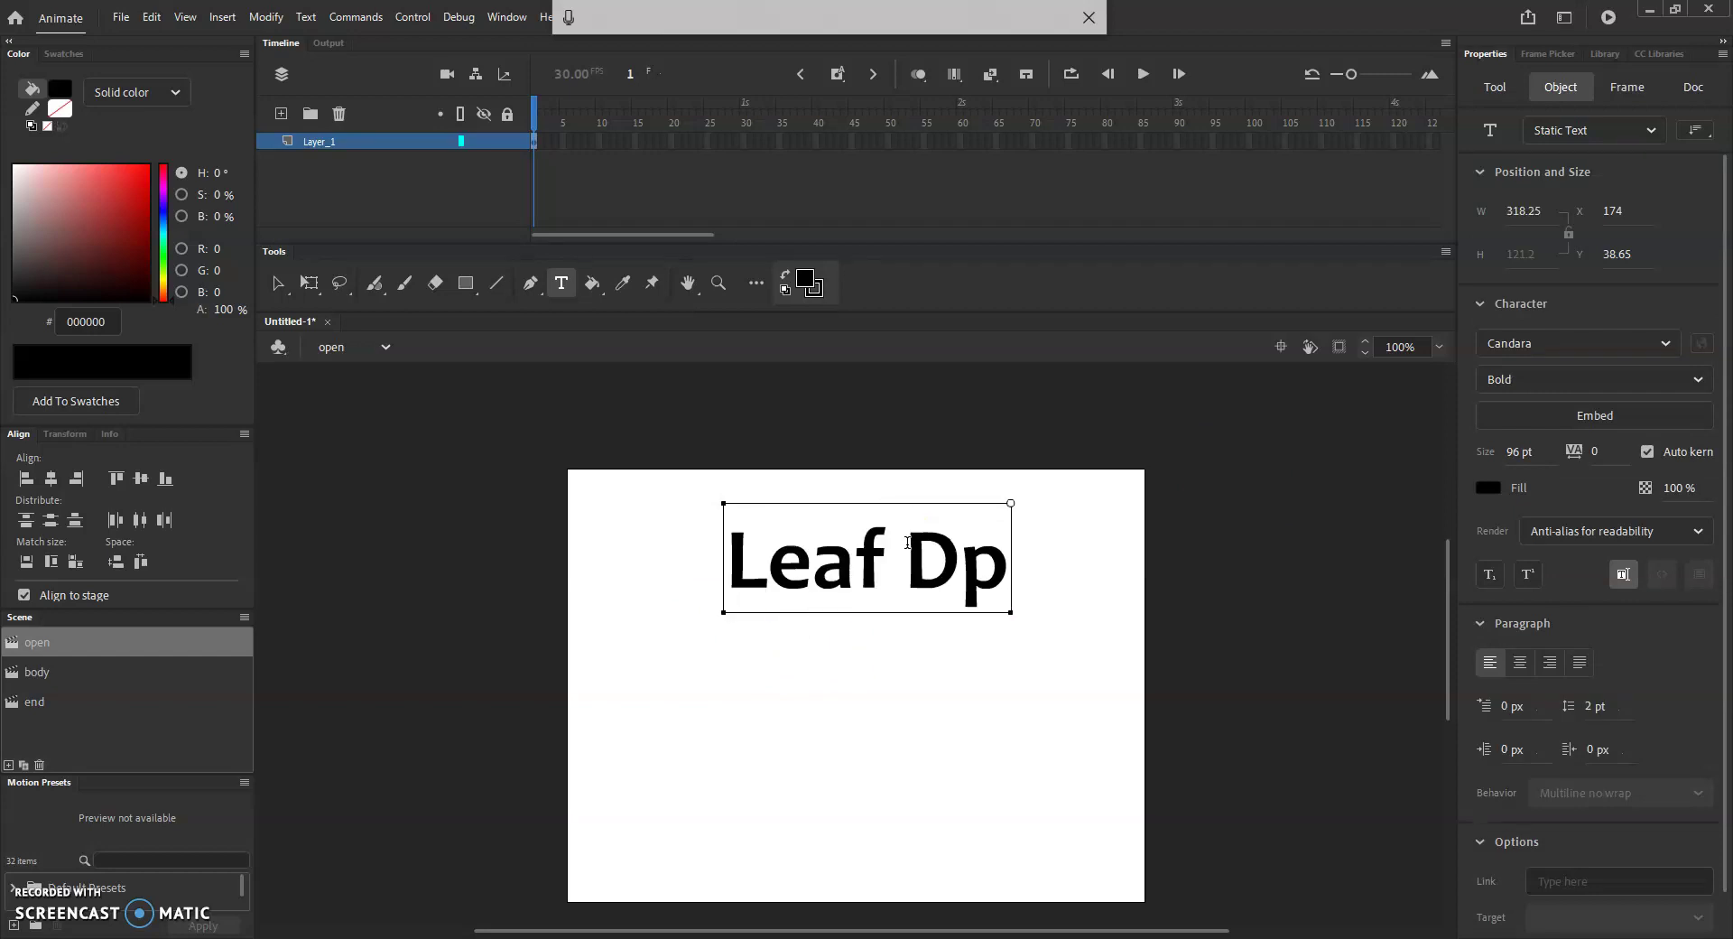
text(o)
key(BackSpace)
key(BackSpace)
text(rop)
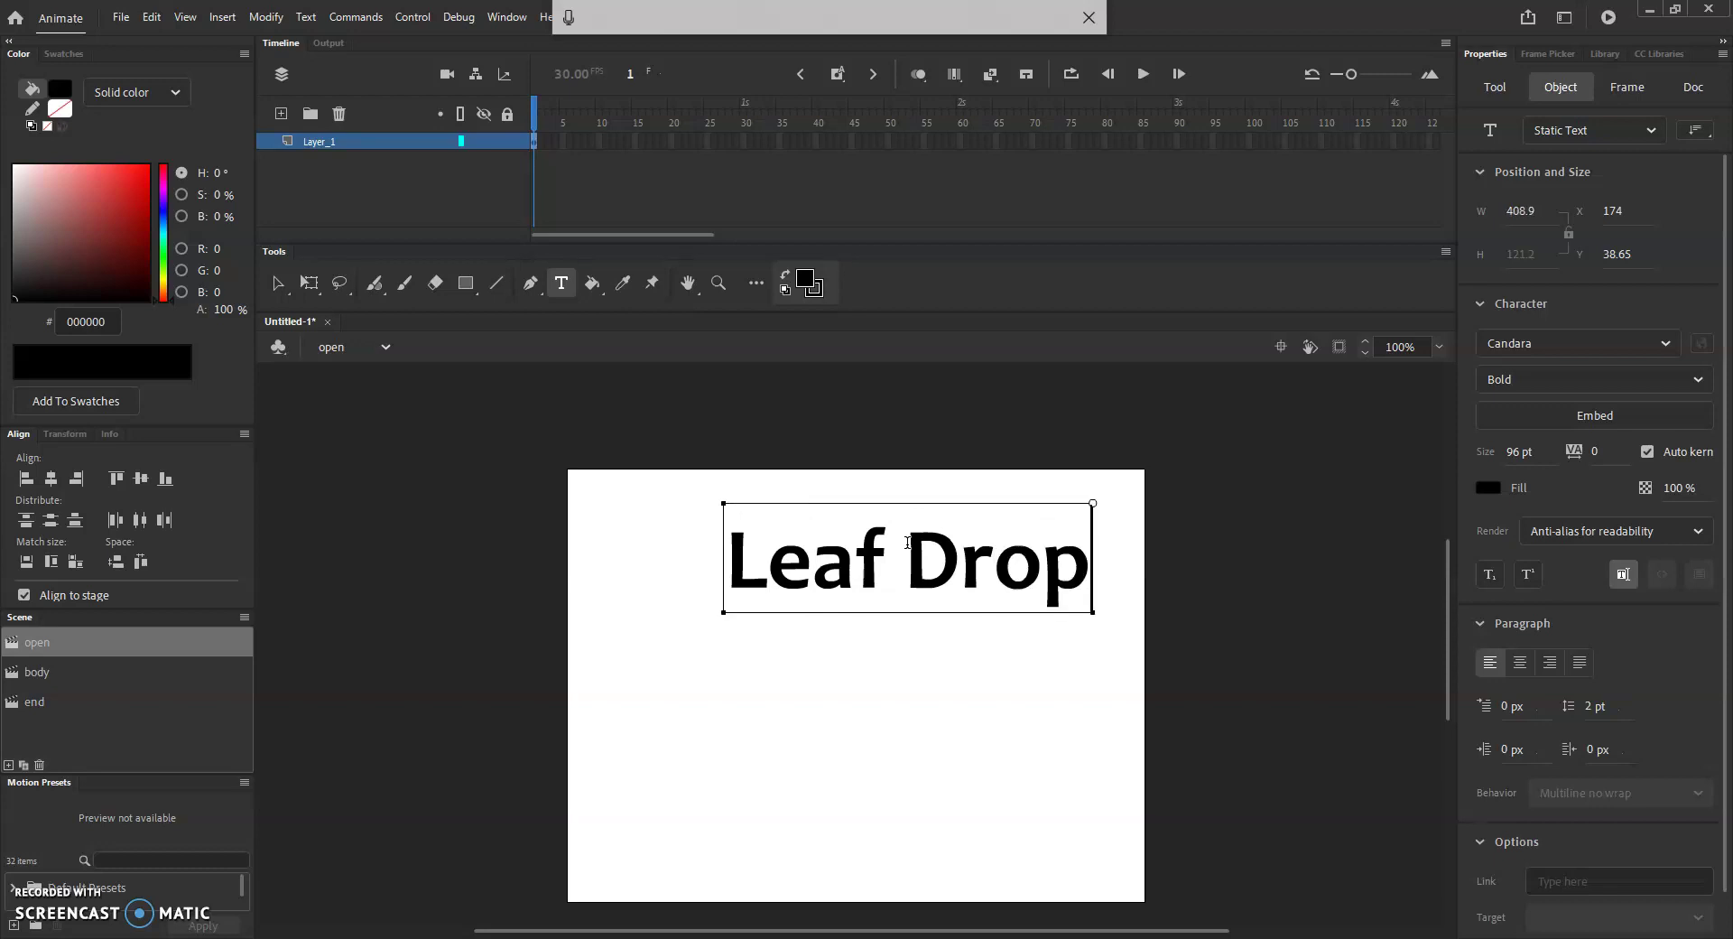
- Move the "Leaf Drop" title down and left so it sits centered slightly above the middle of the stage, and deselect it
click(278, 283)
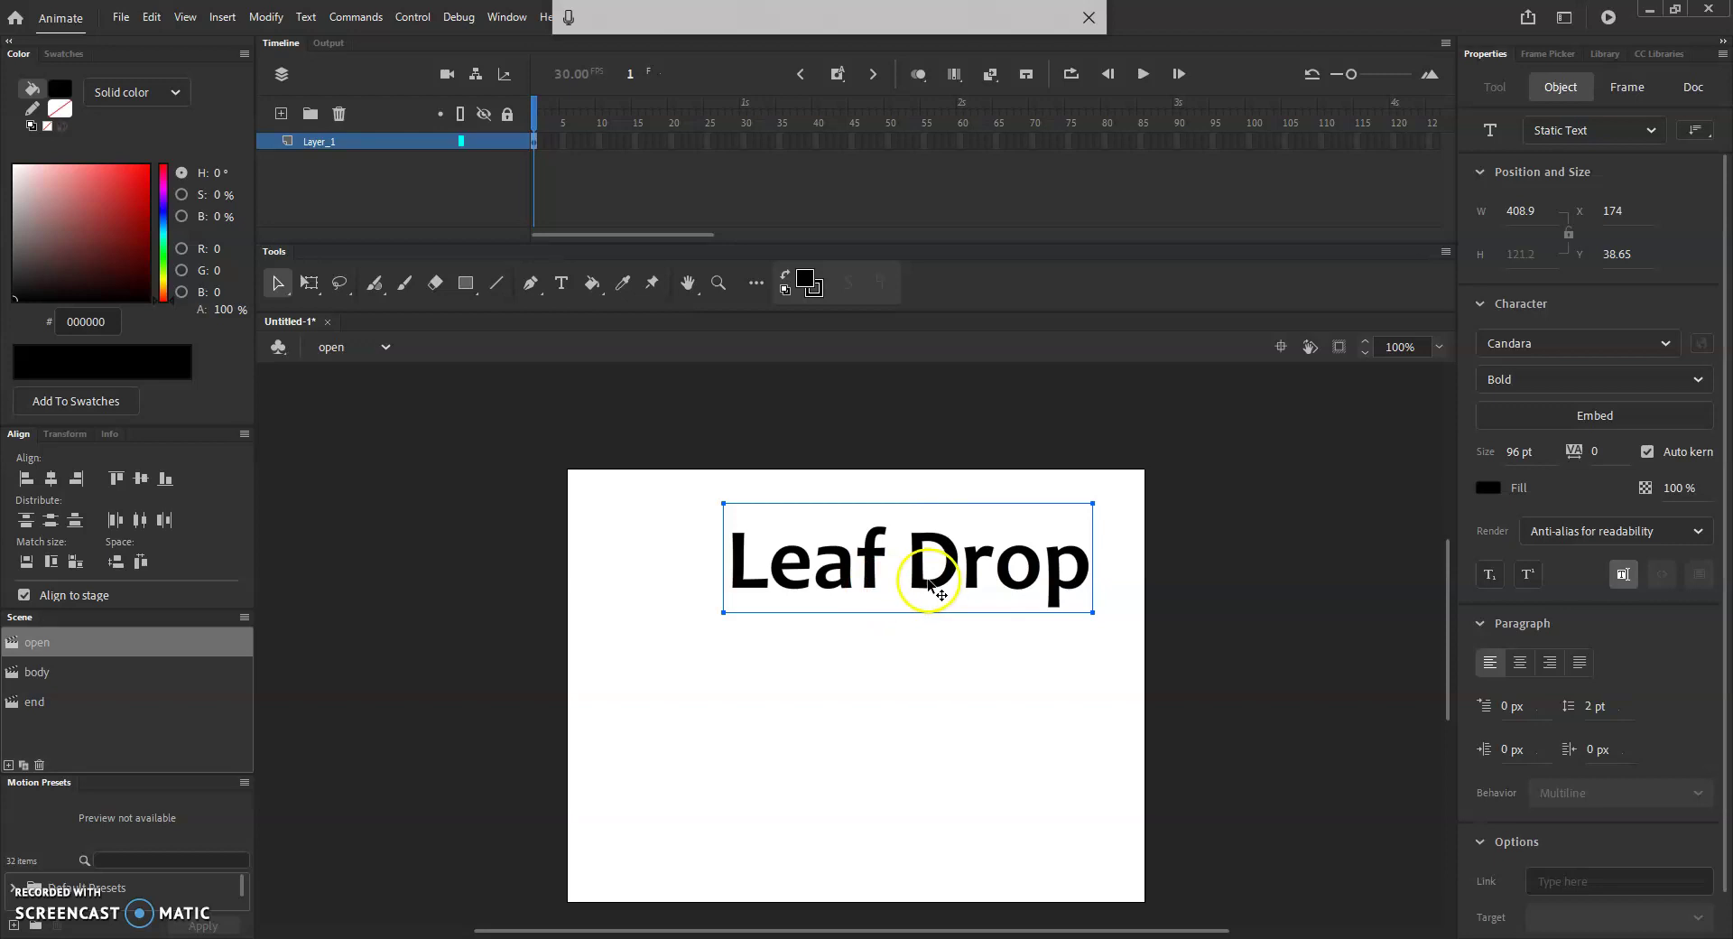
drag(921, 573, 881, 644)
click(839, 776)
click(389, 383)
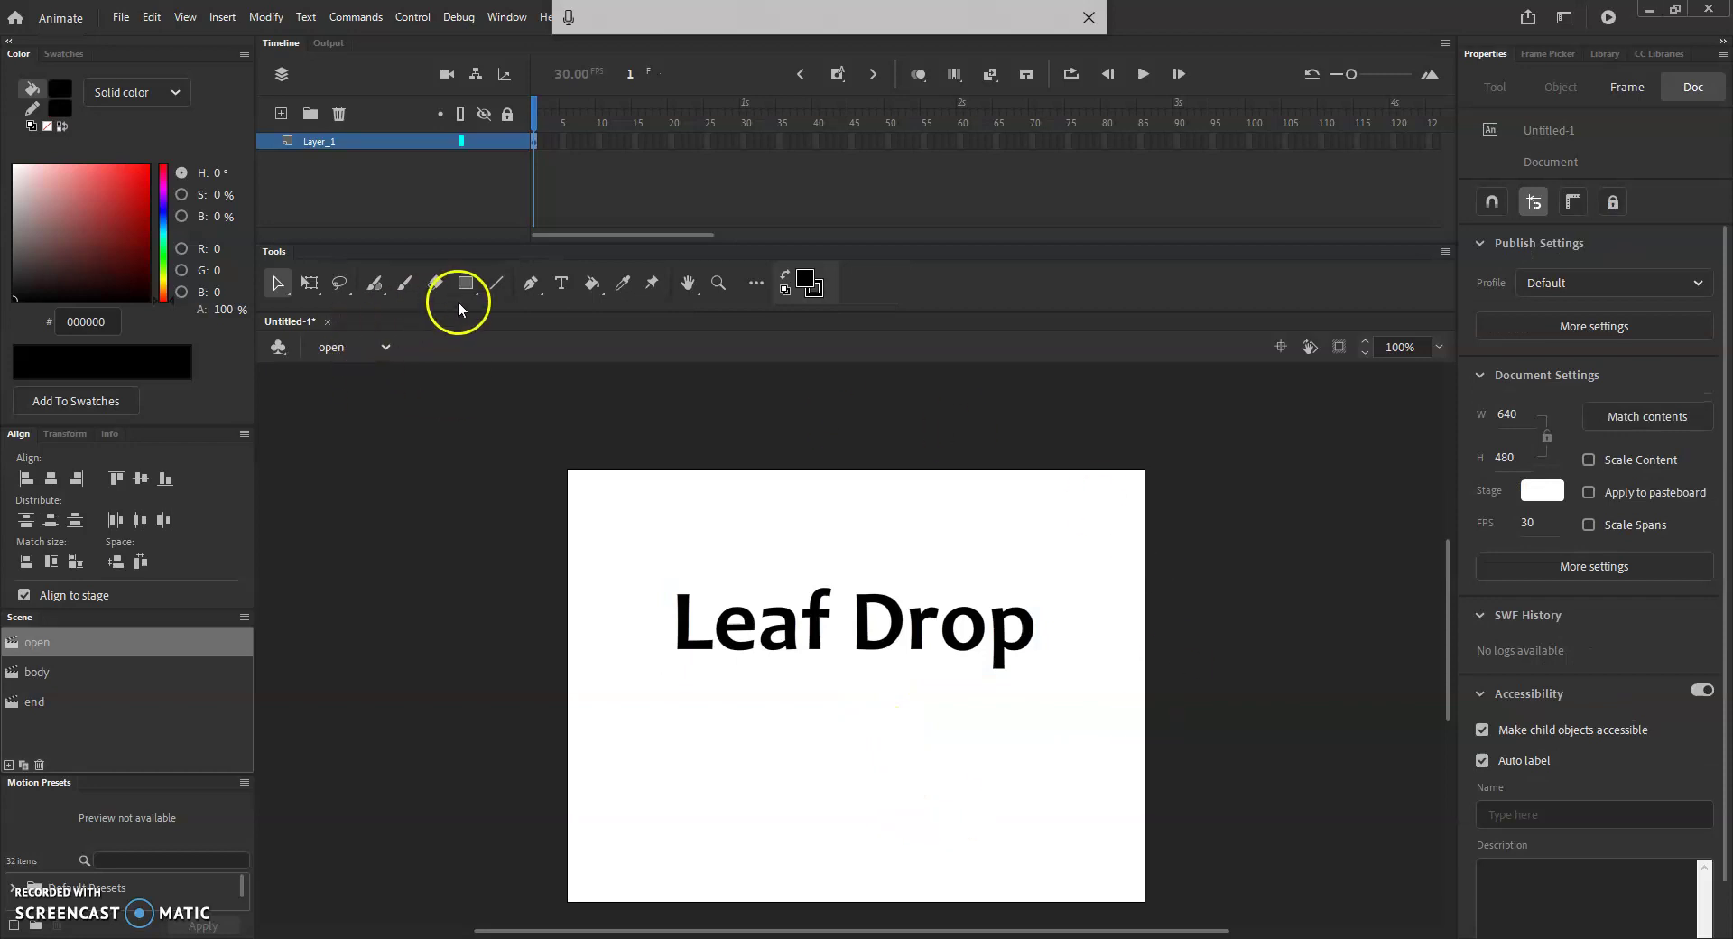
- Add a black byline text below the title, reading "by" followed by the author's full name, and correct its spelling
click(571, 289)
click(774, 776)
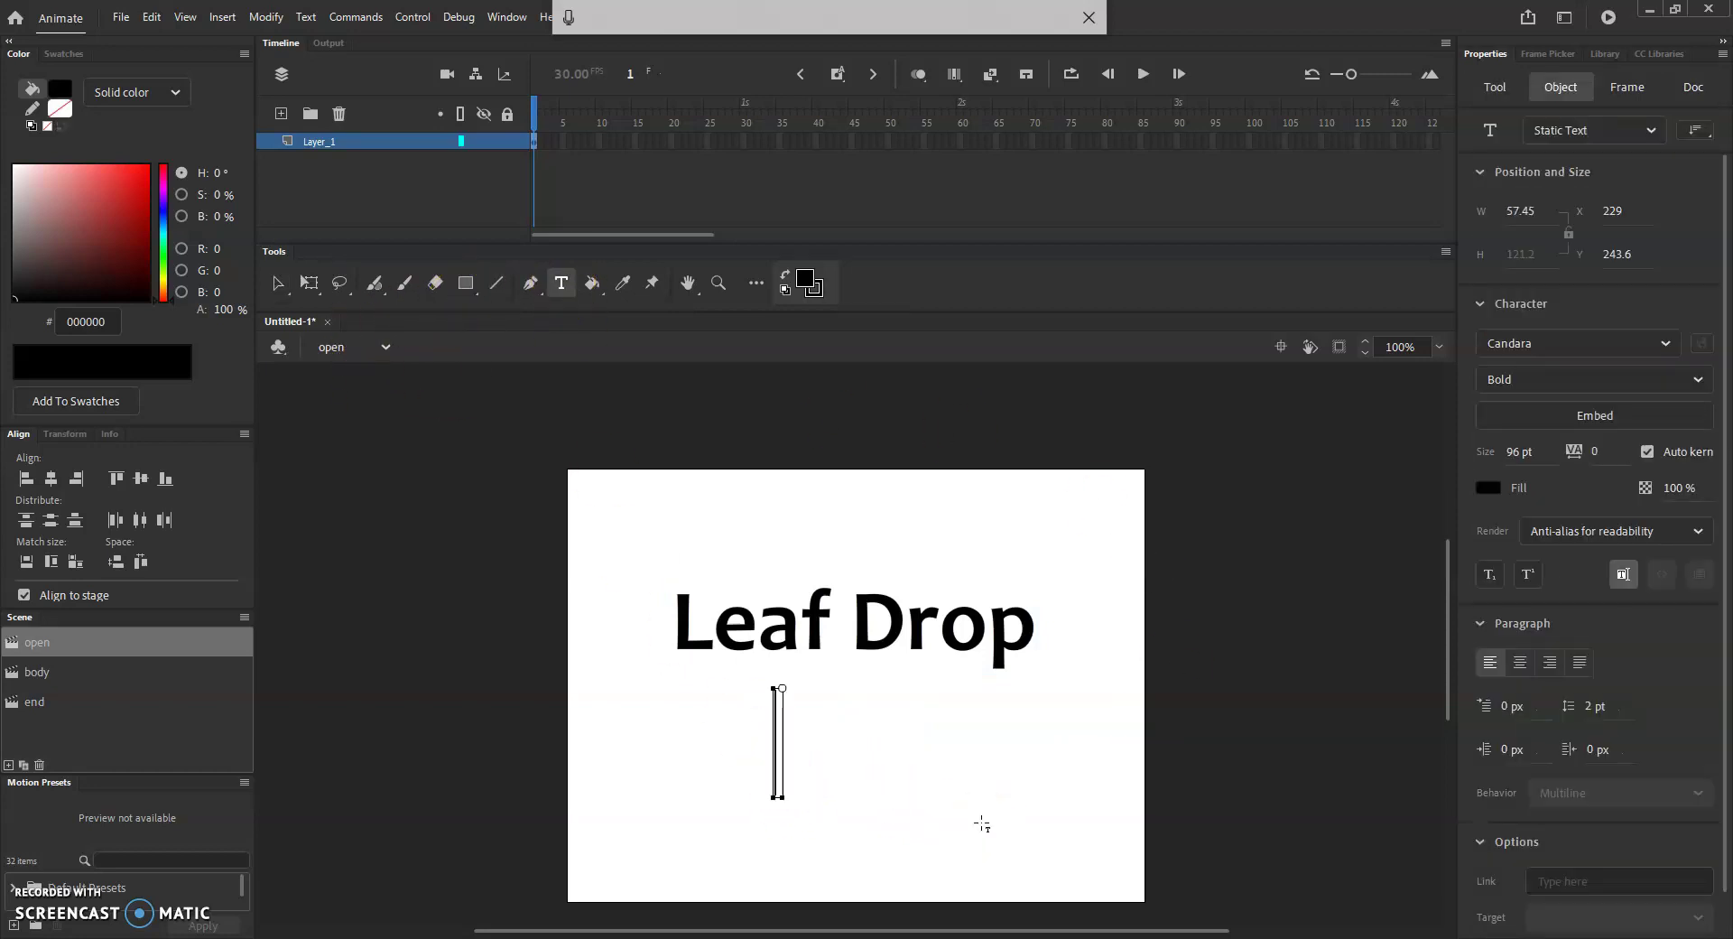
text(by)
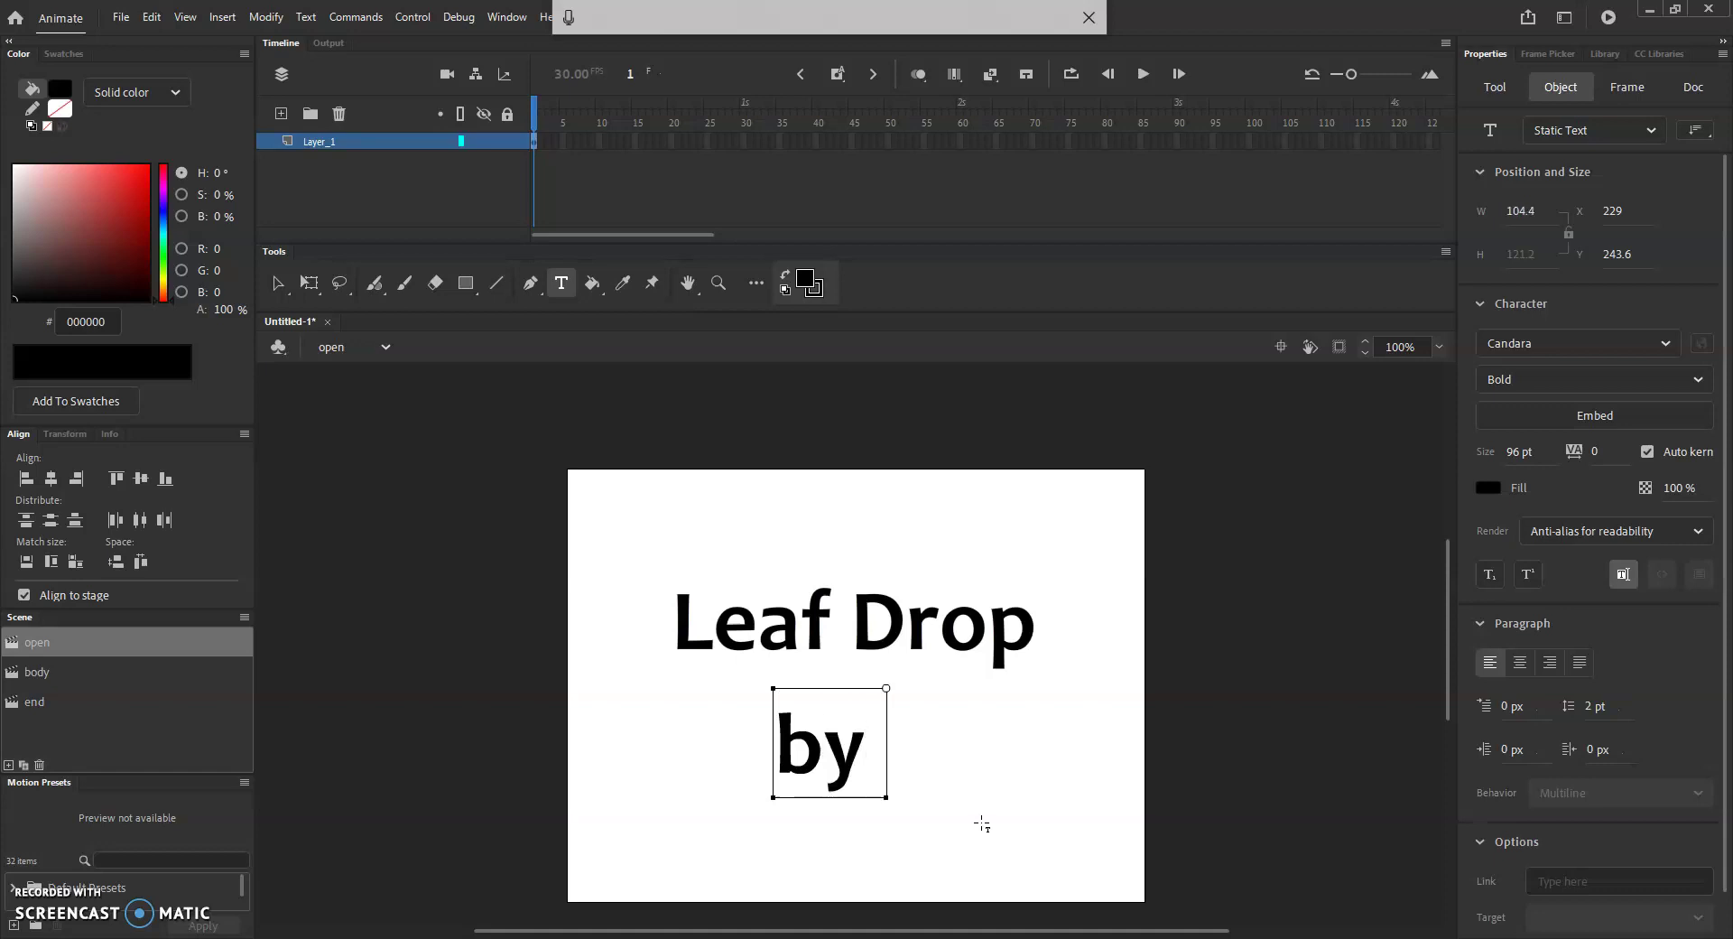
text( Arthure Kinmg)
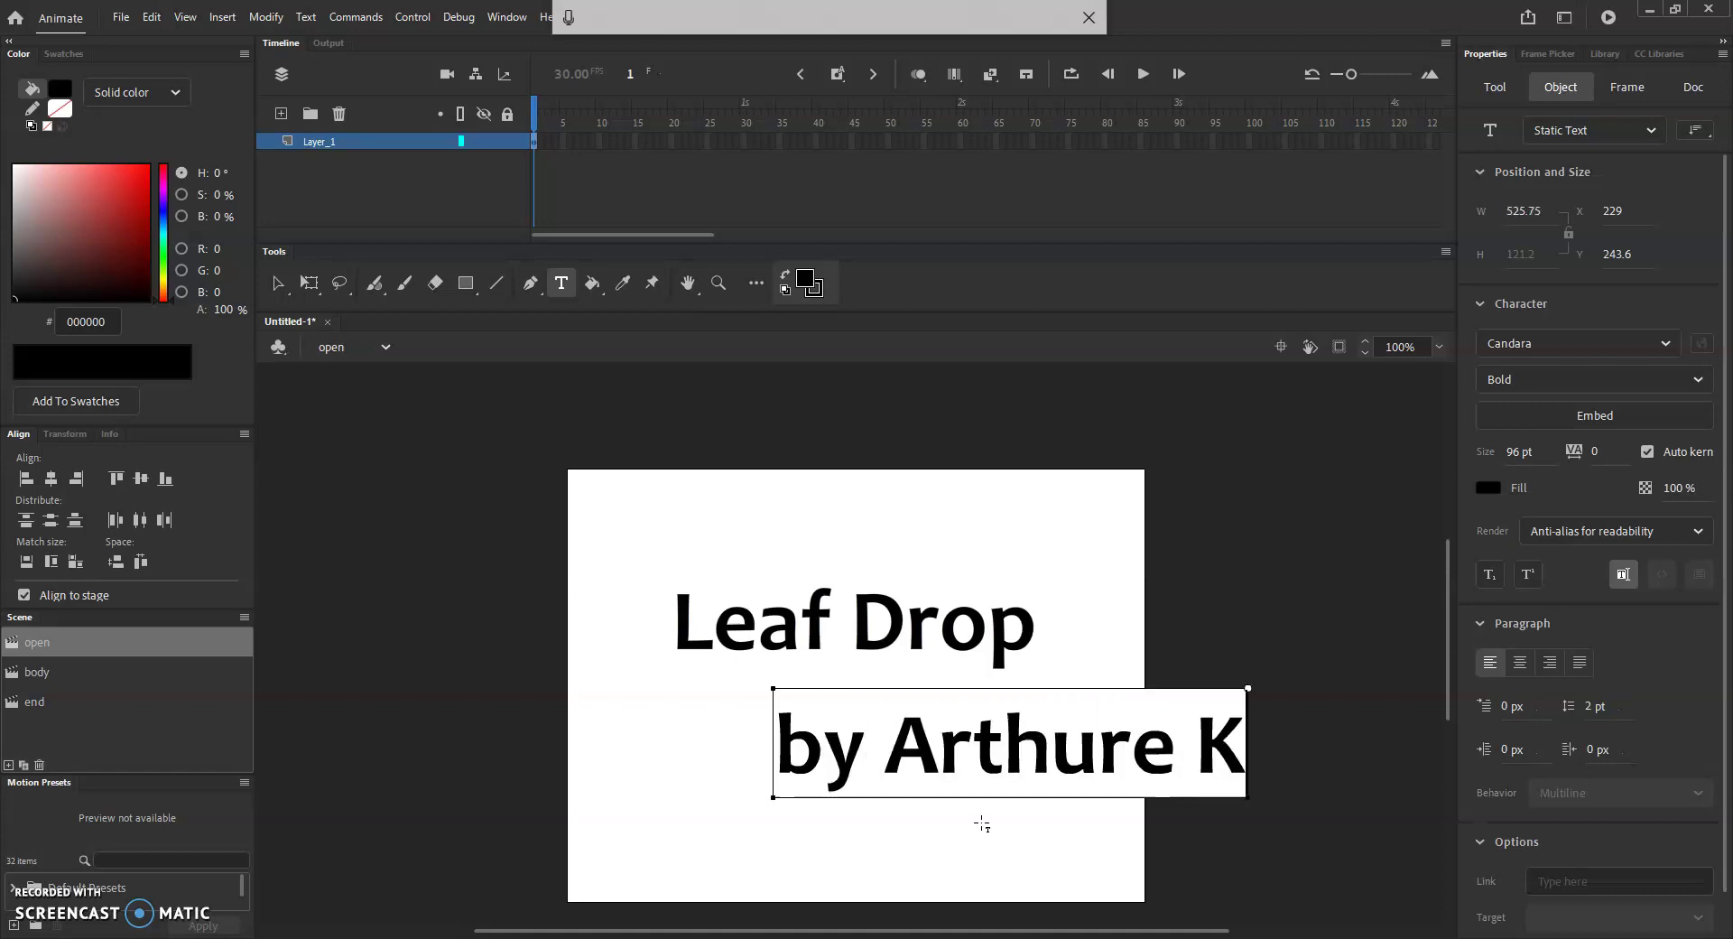
click(1384, 796)
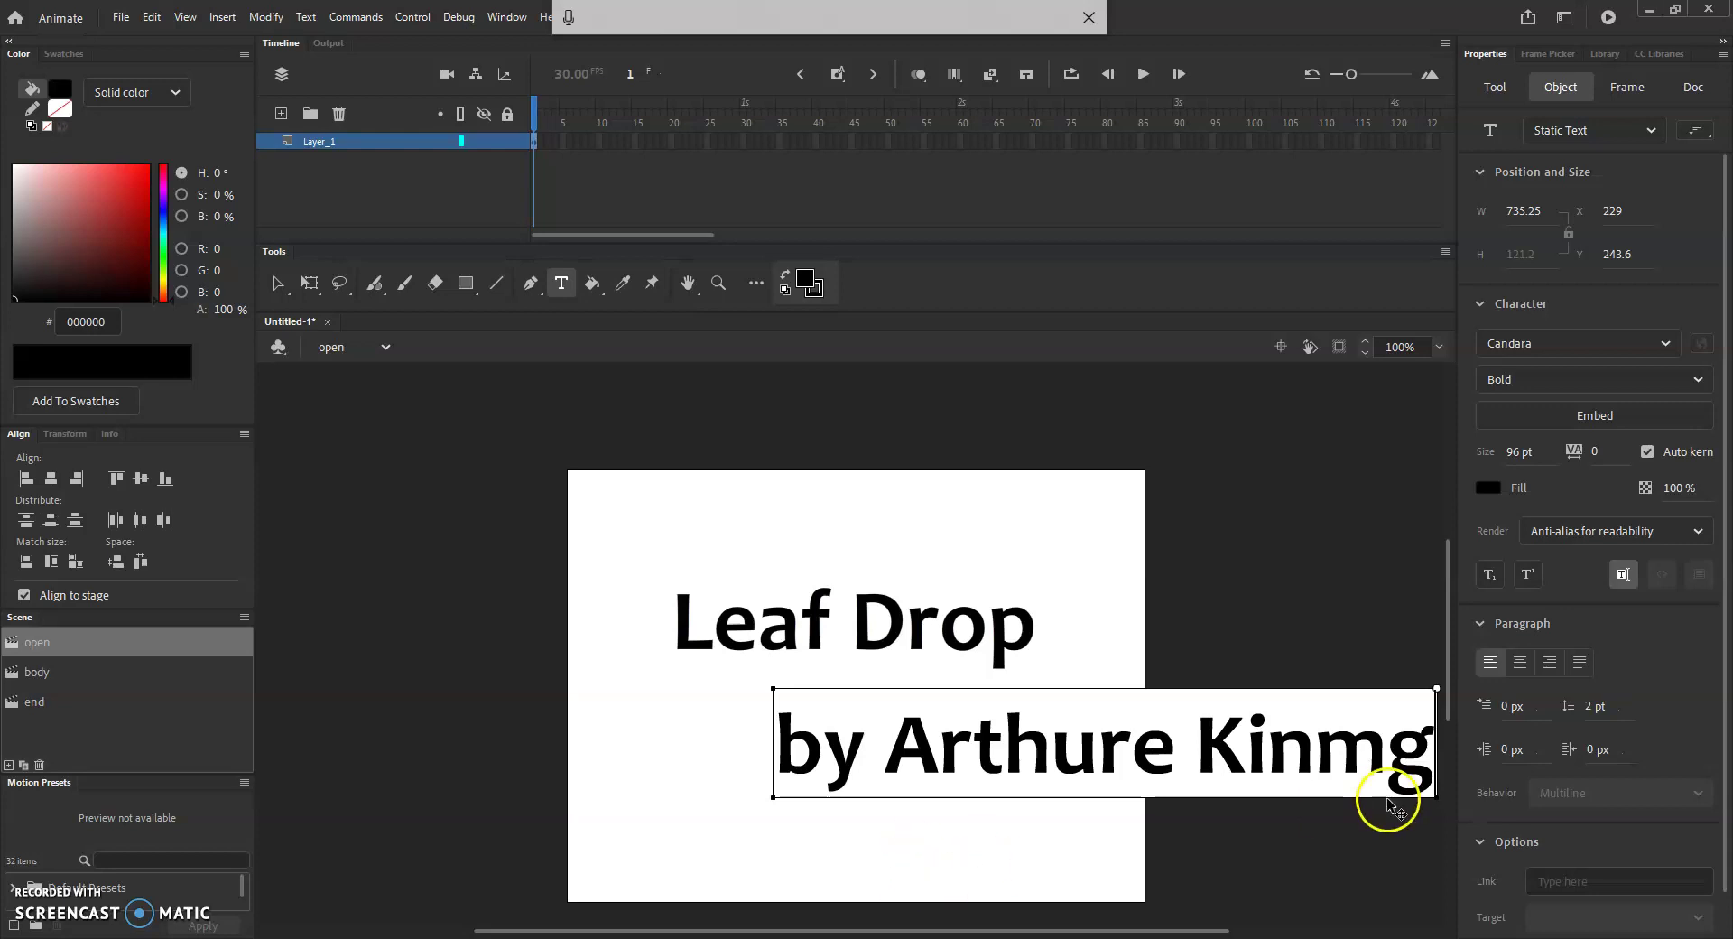
key(BackSpace)
key(BackSpace)
text(g)
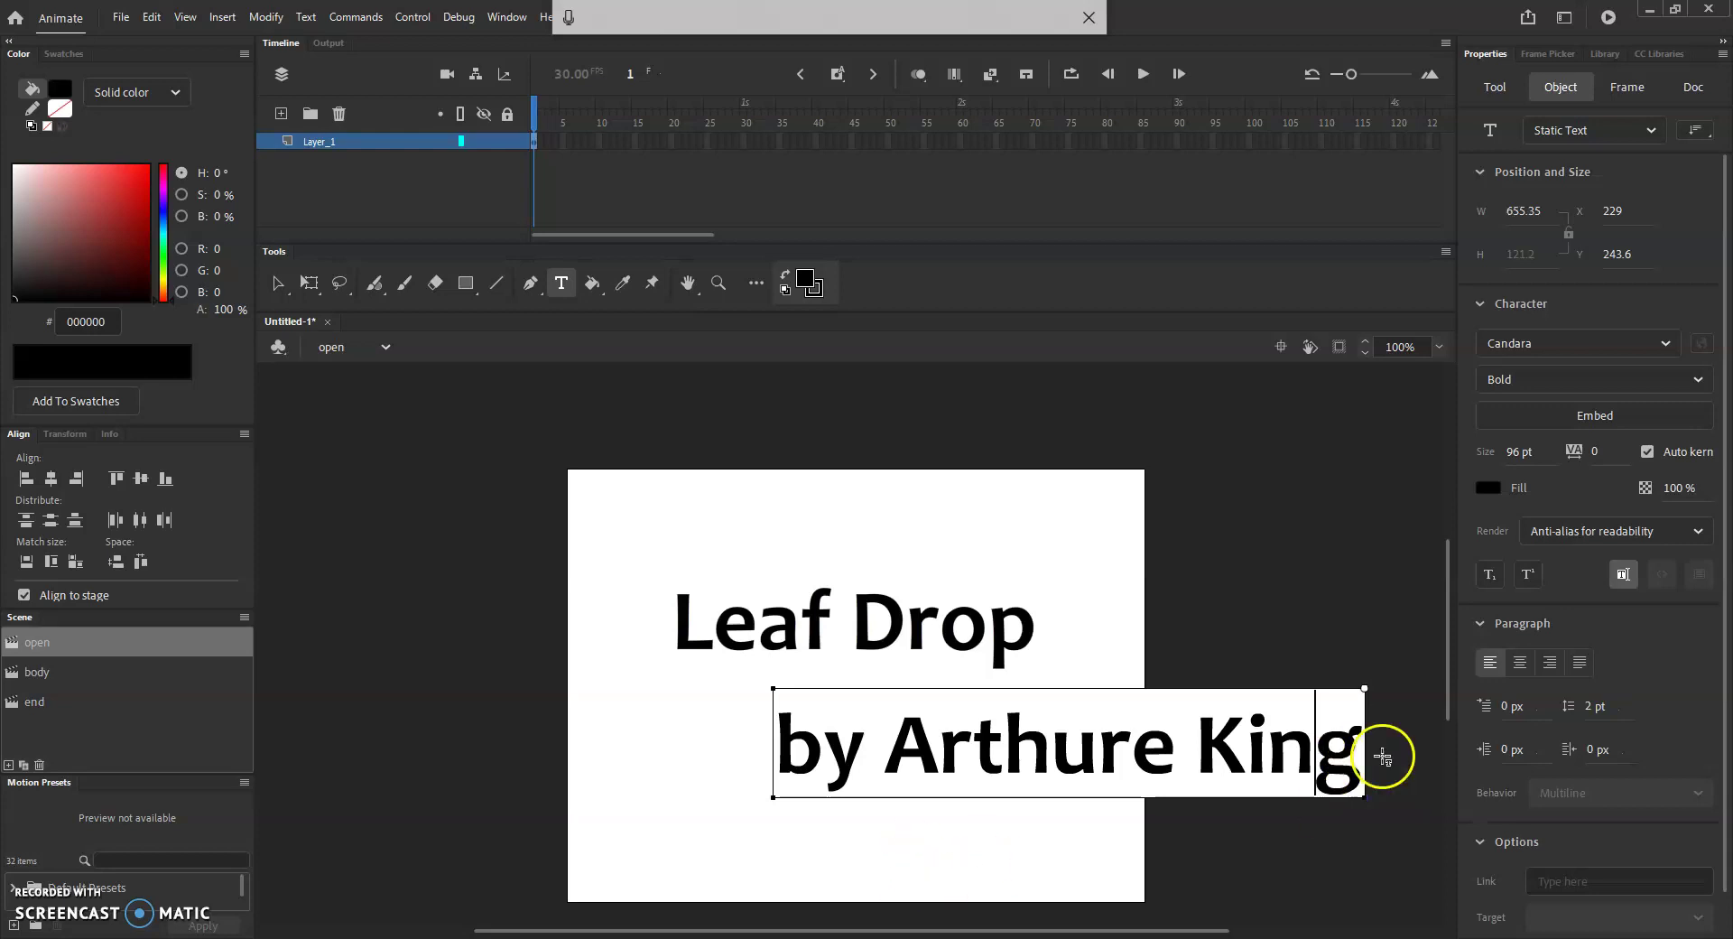
click(1175, 750)
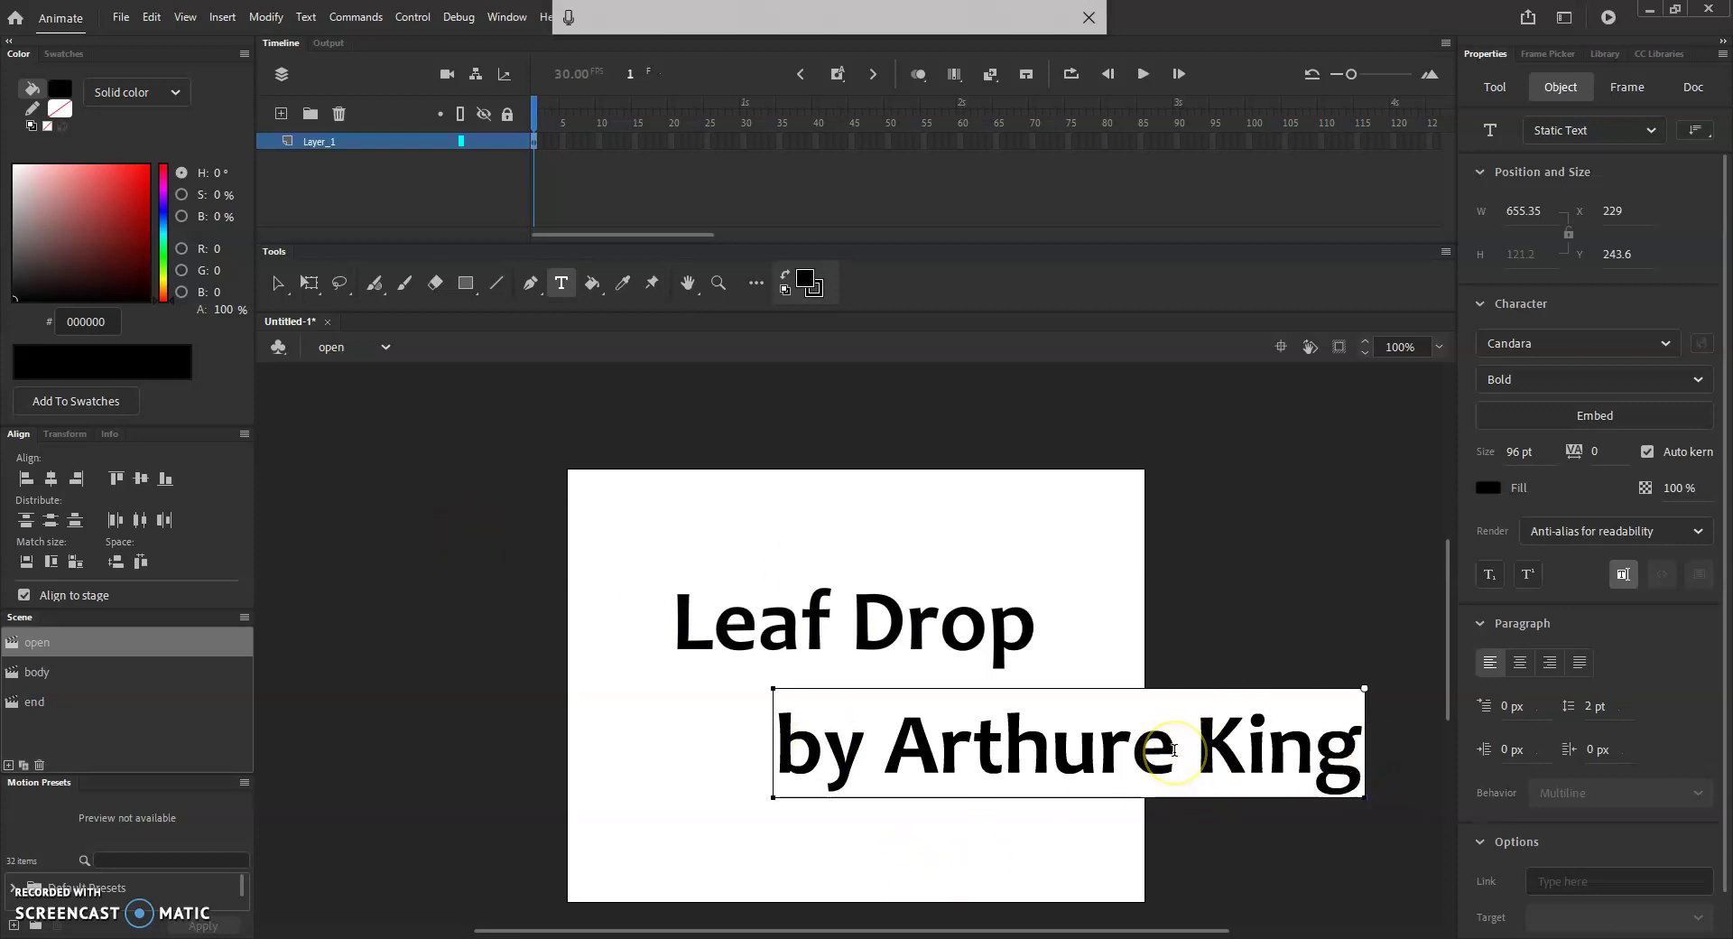
key(BackSpace)
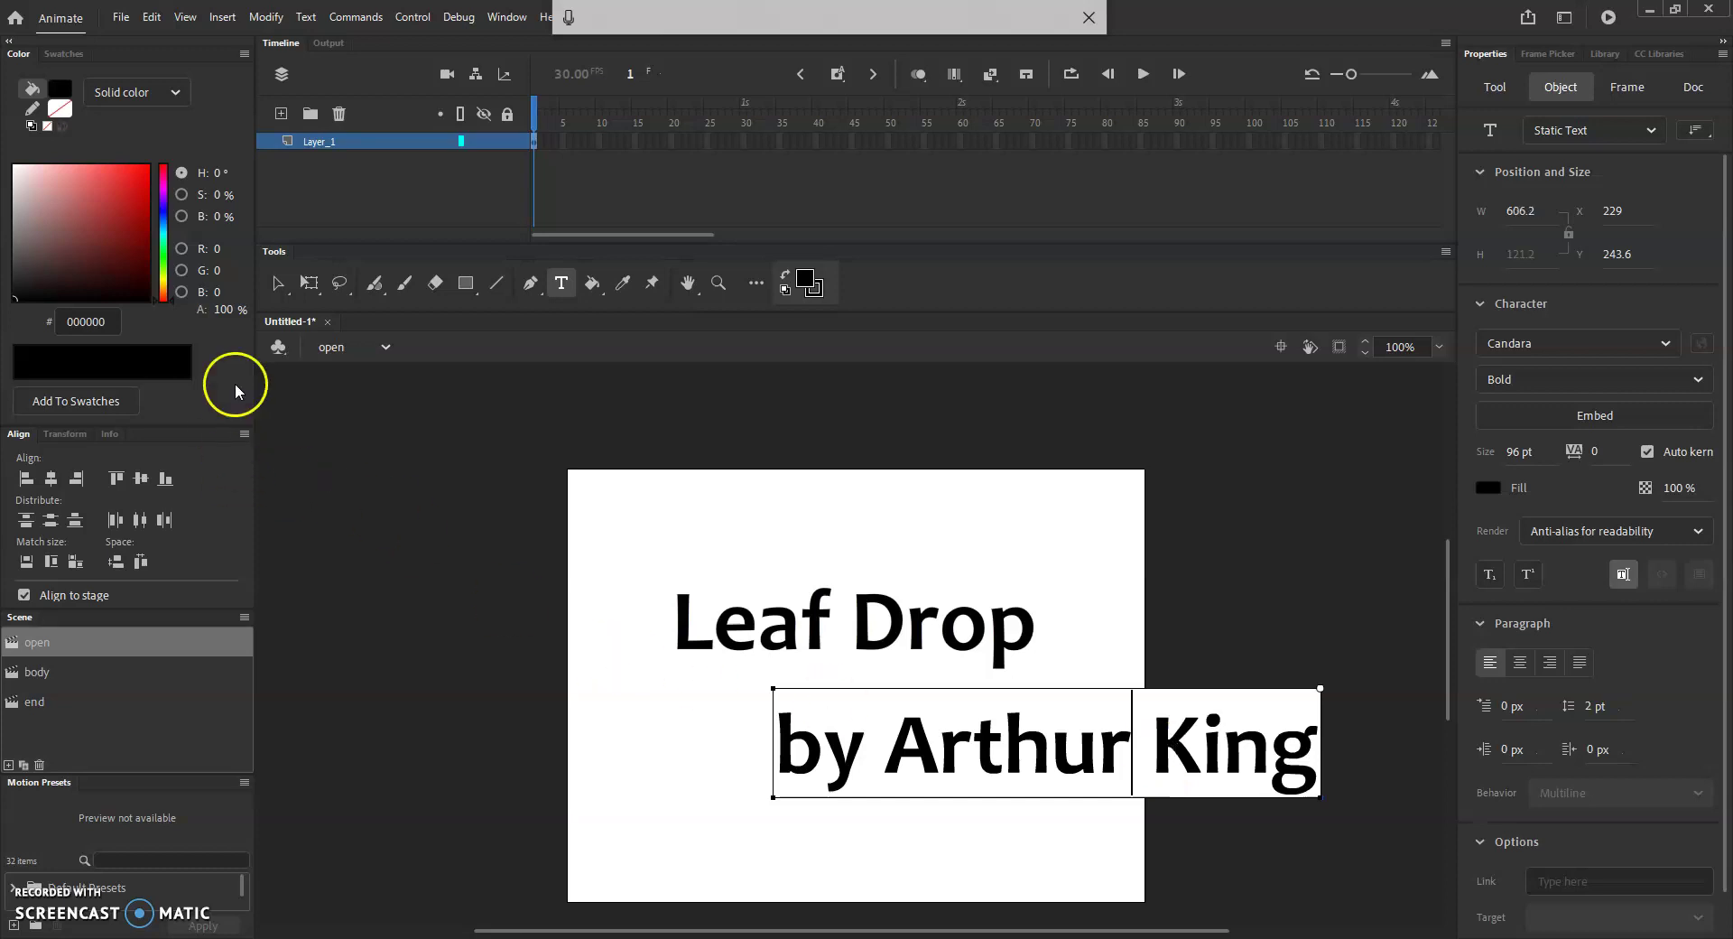
- Set the byline's font size to 30 pt and position it centered beneath the "Leaf Drop" title
click(277, 283)
drag(990, 767, 804, 835)
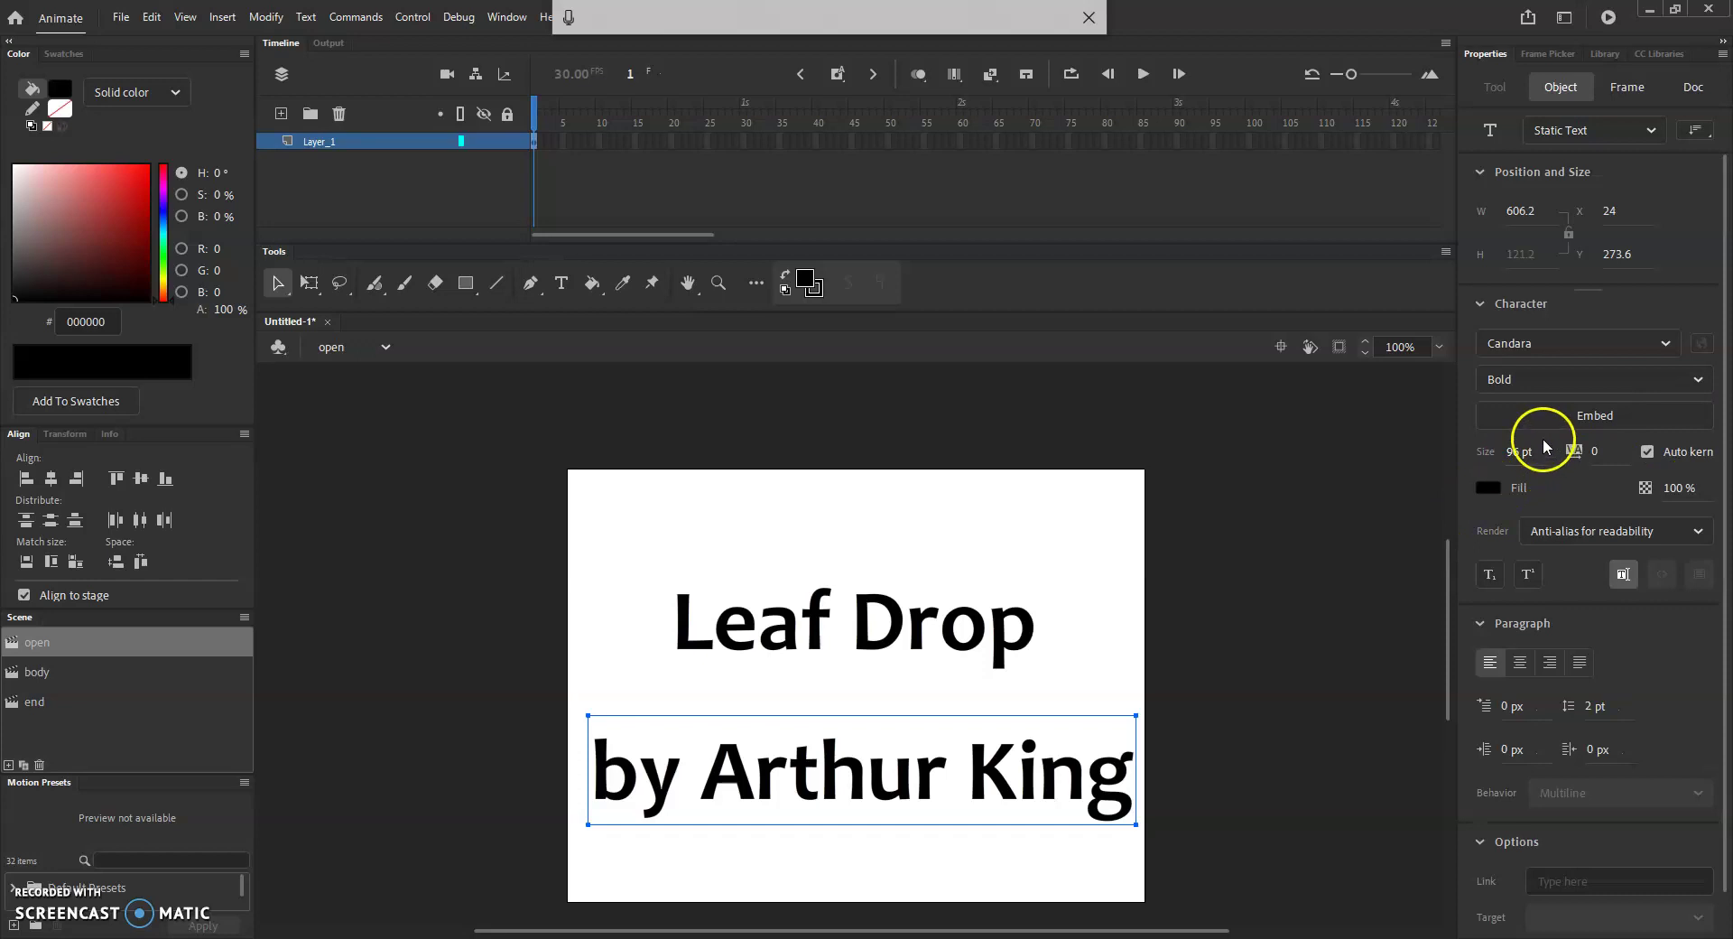
drag(1519, 456, 1456, 457)
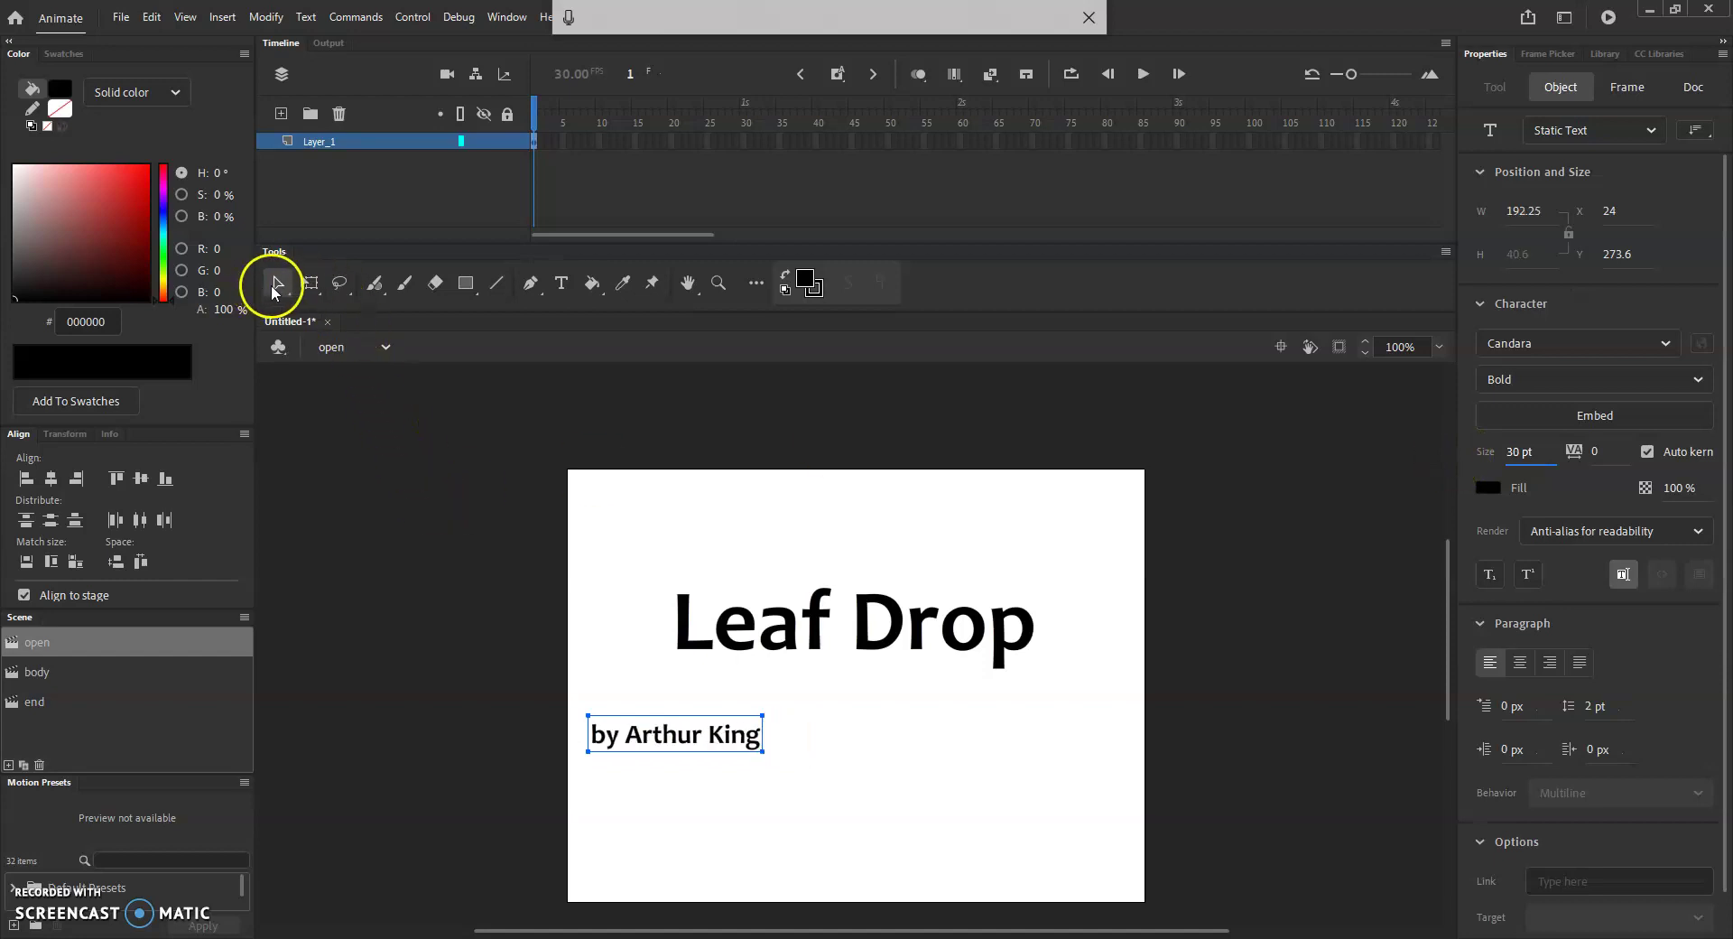
drag(687, 741, 863, 762)
click(1299, 722)
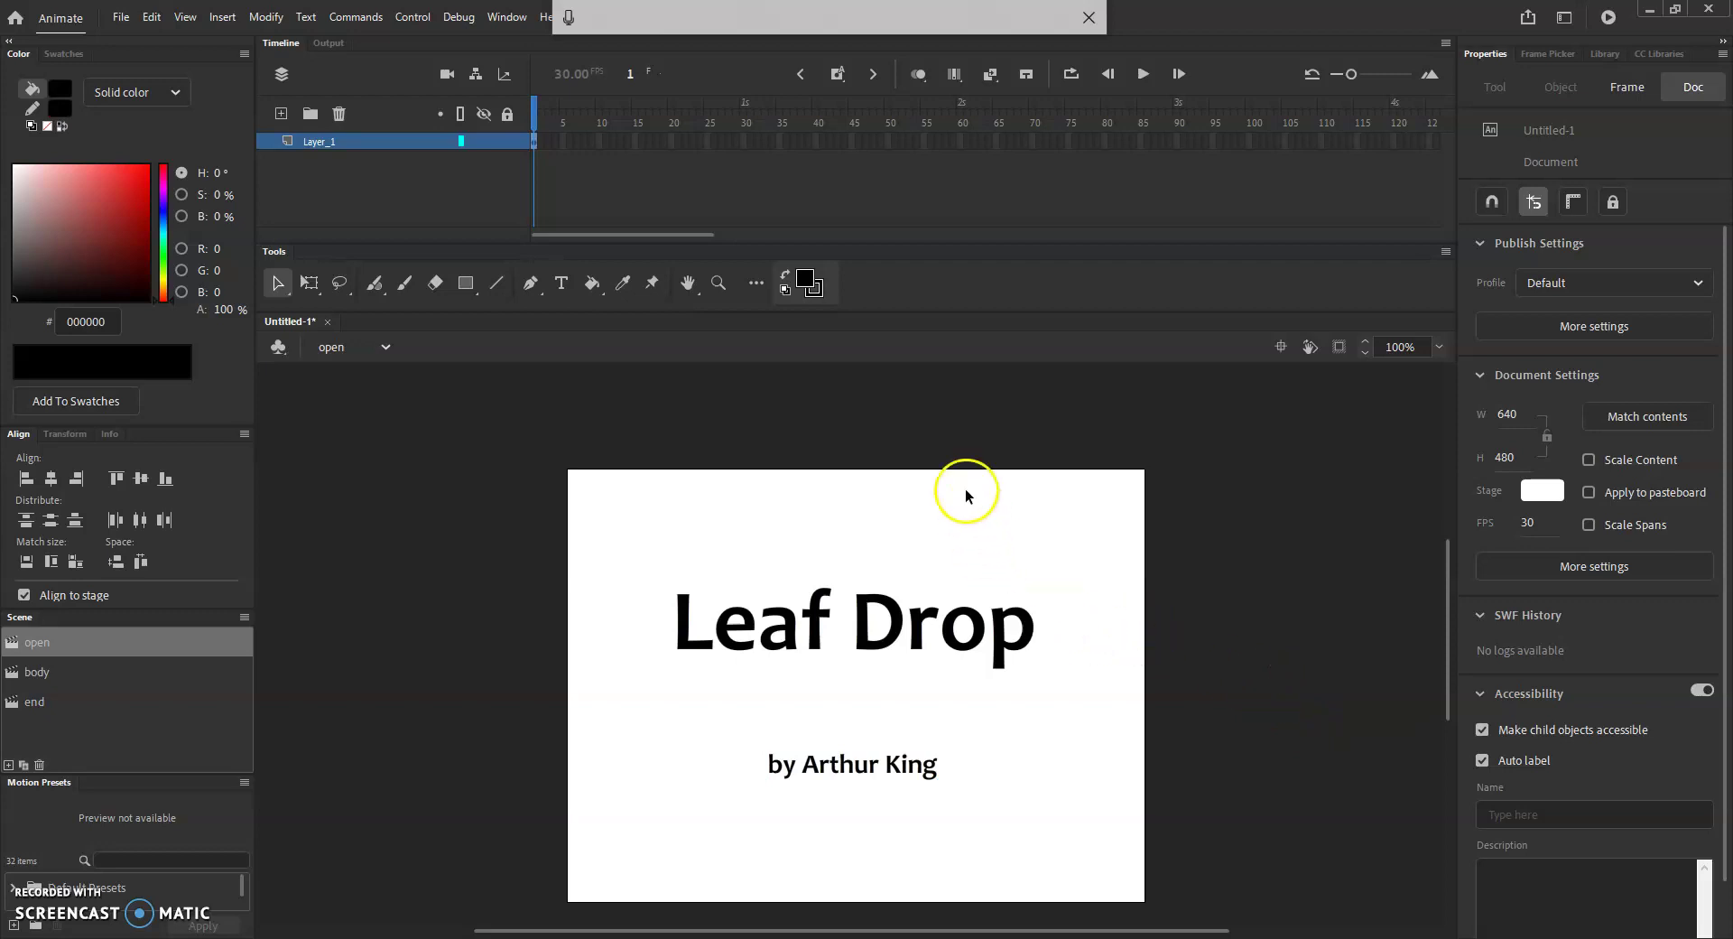
- Extend Layer_1 of the open scene to frame 90 by inserting frames
click(1181, 147)
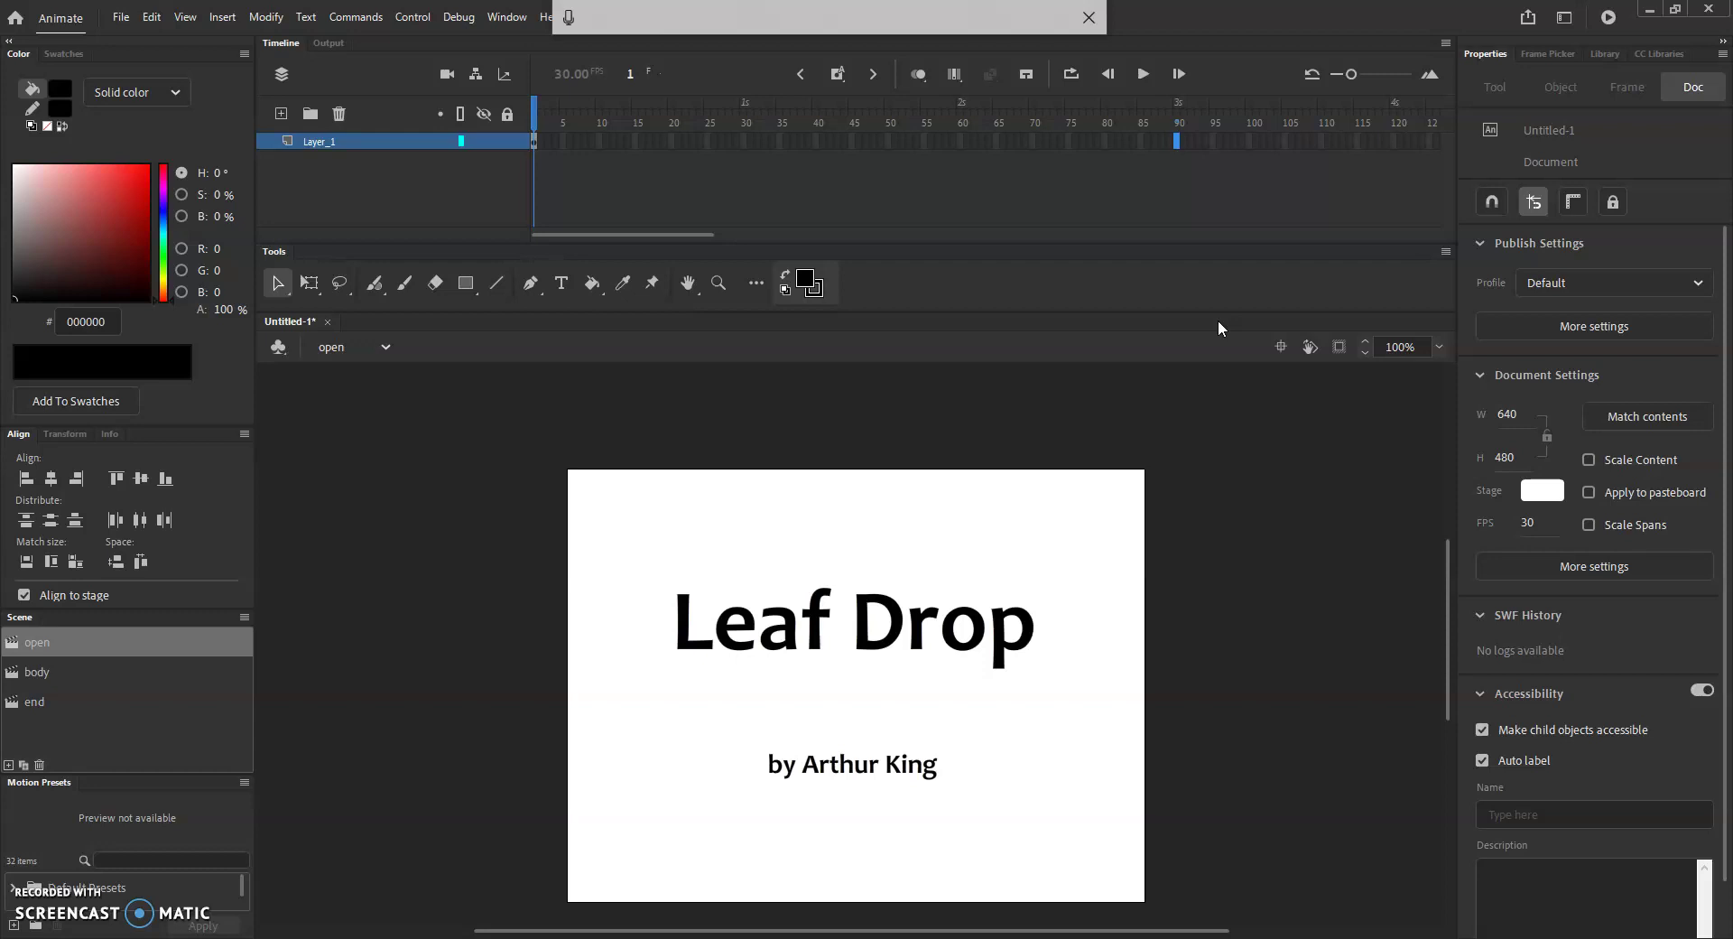
key(F5)
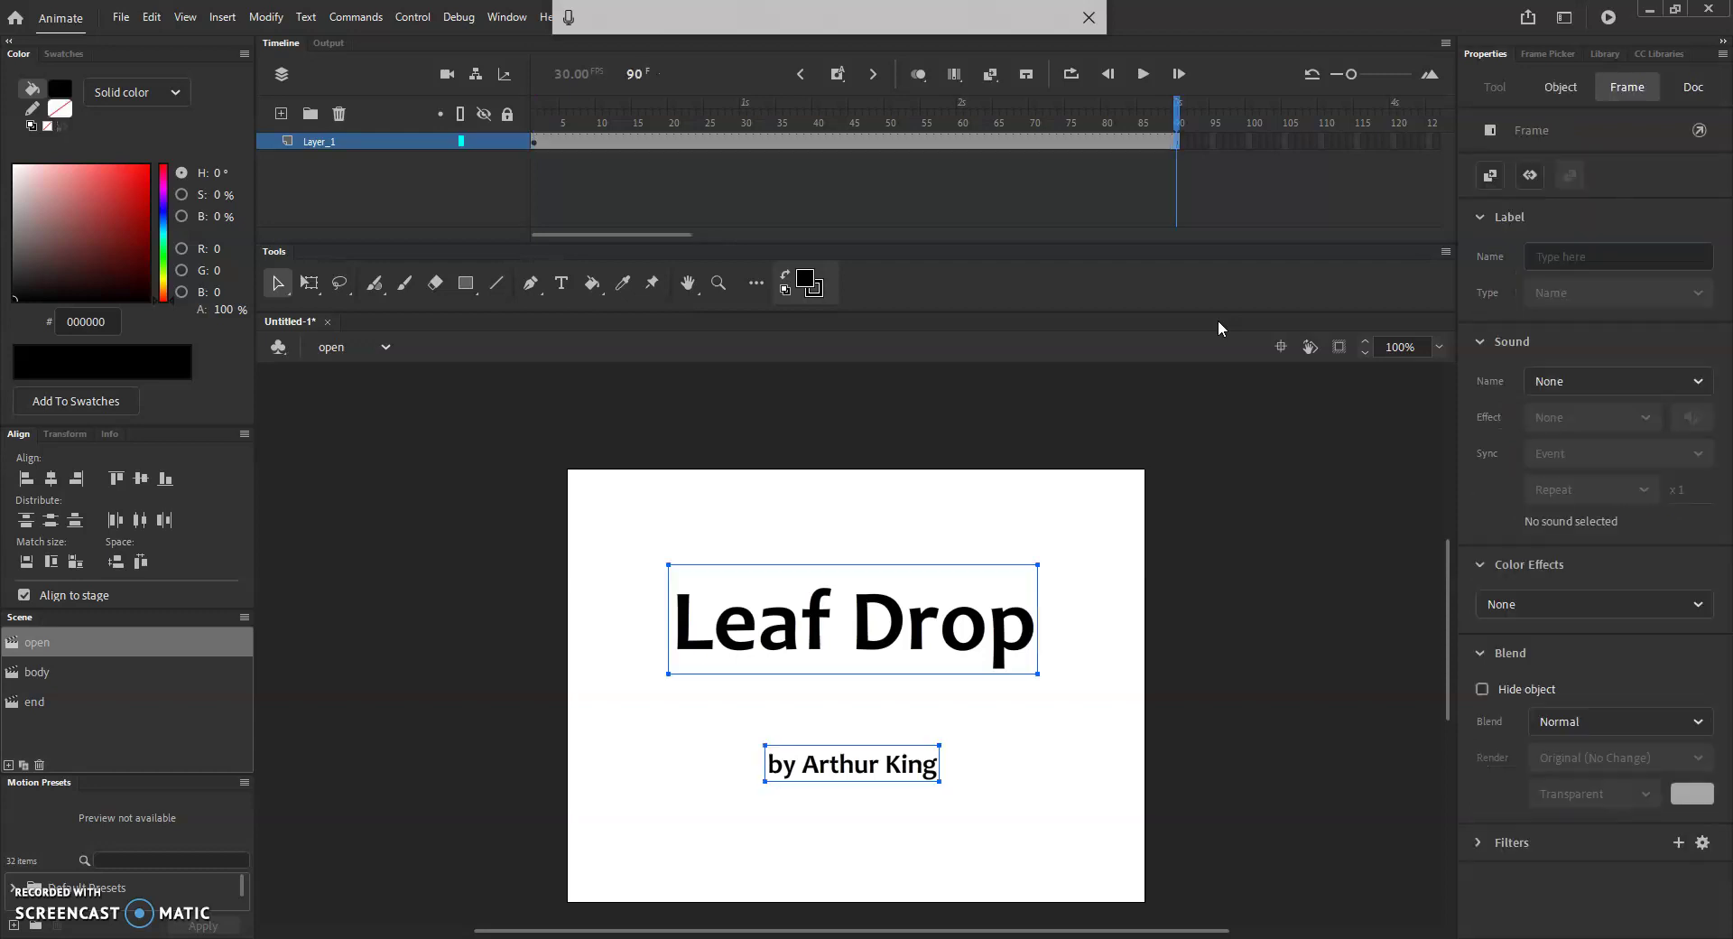
click(591, 532)
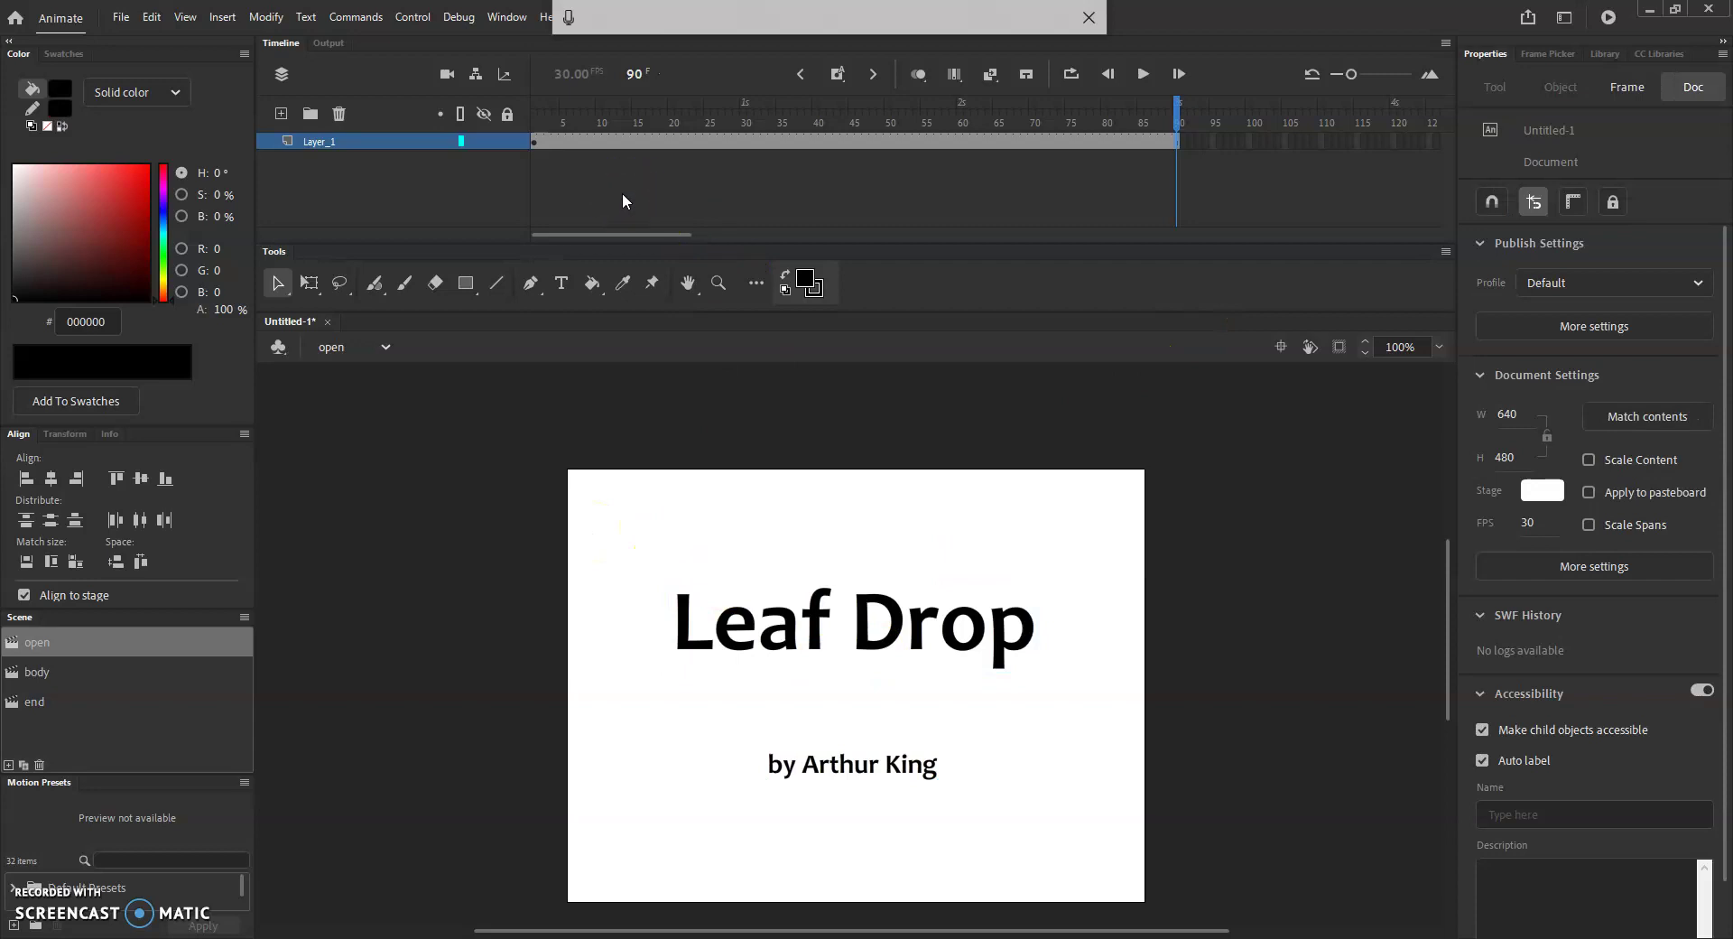
- Add the text "The End" to the stage of the end scene, broken over two lines
click(35, 702)
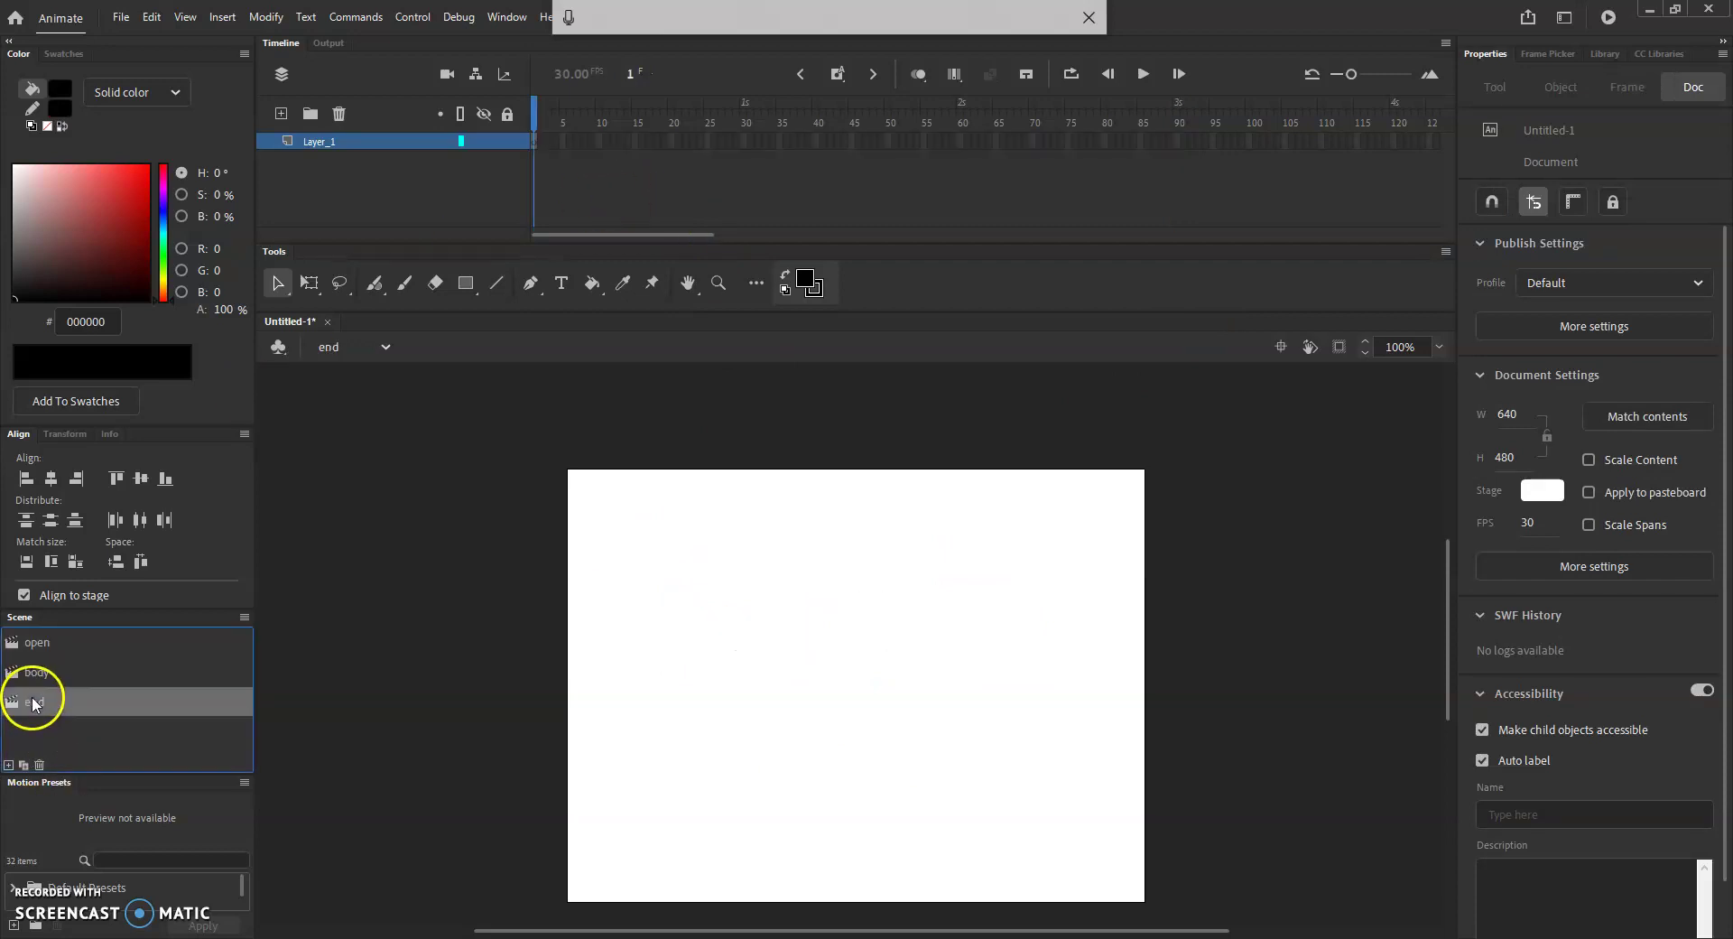
click(561, 282)
click(784, 619)
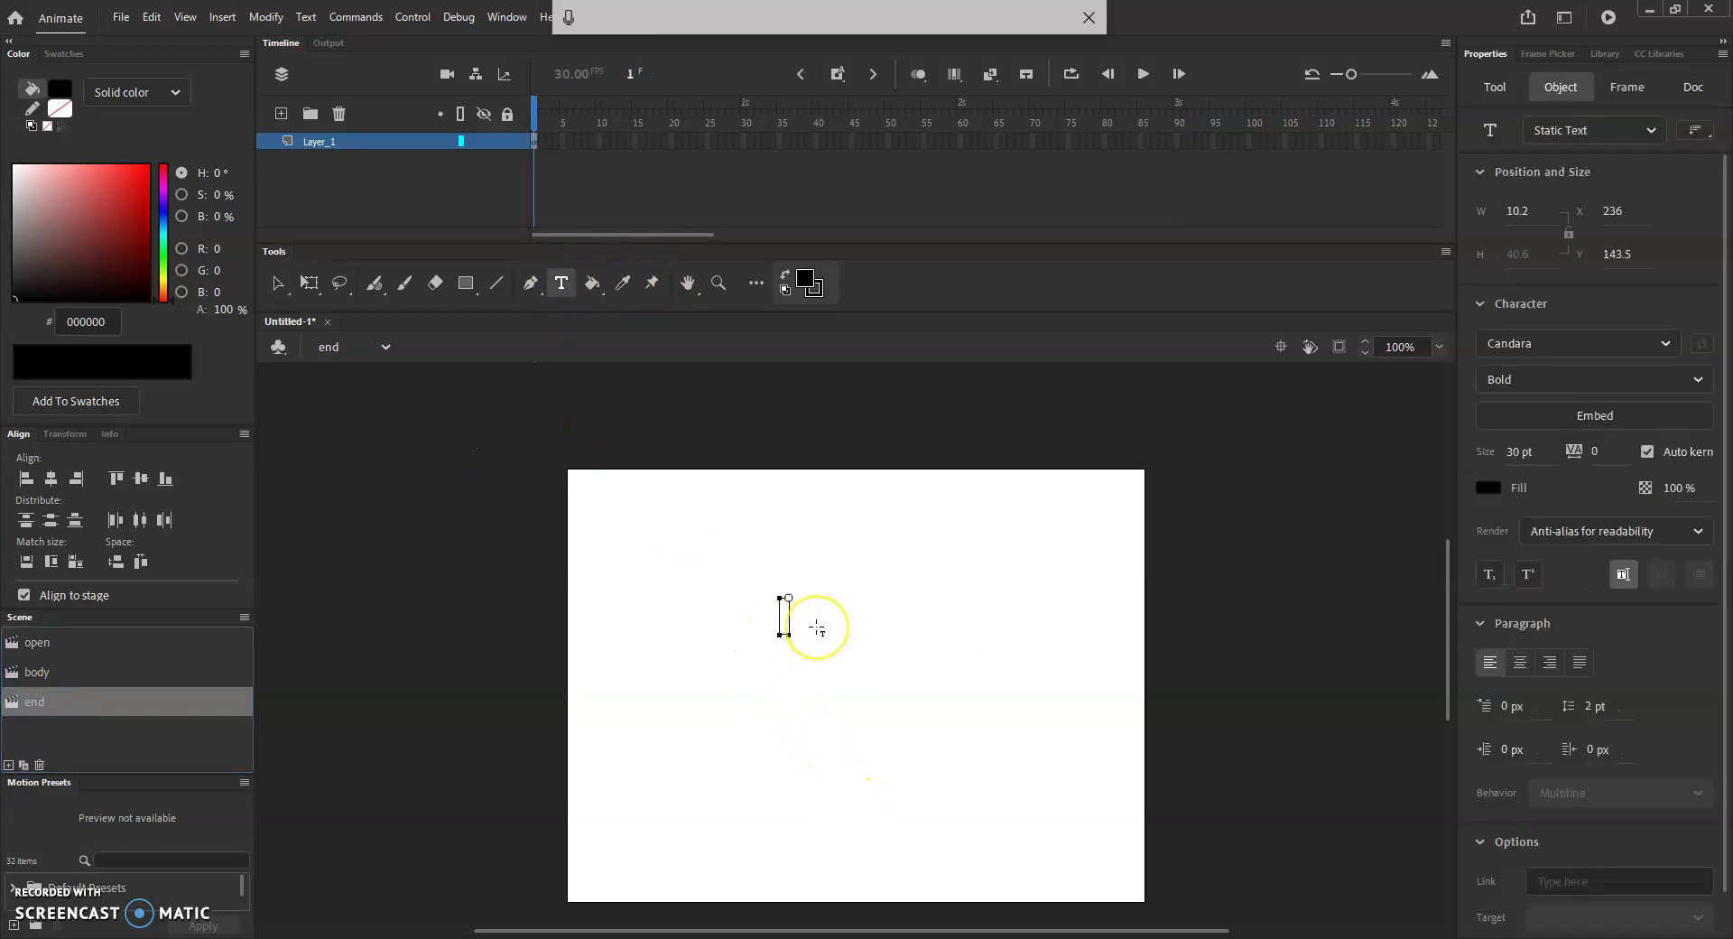
text(The E)
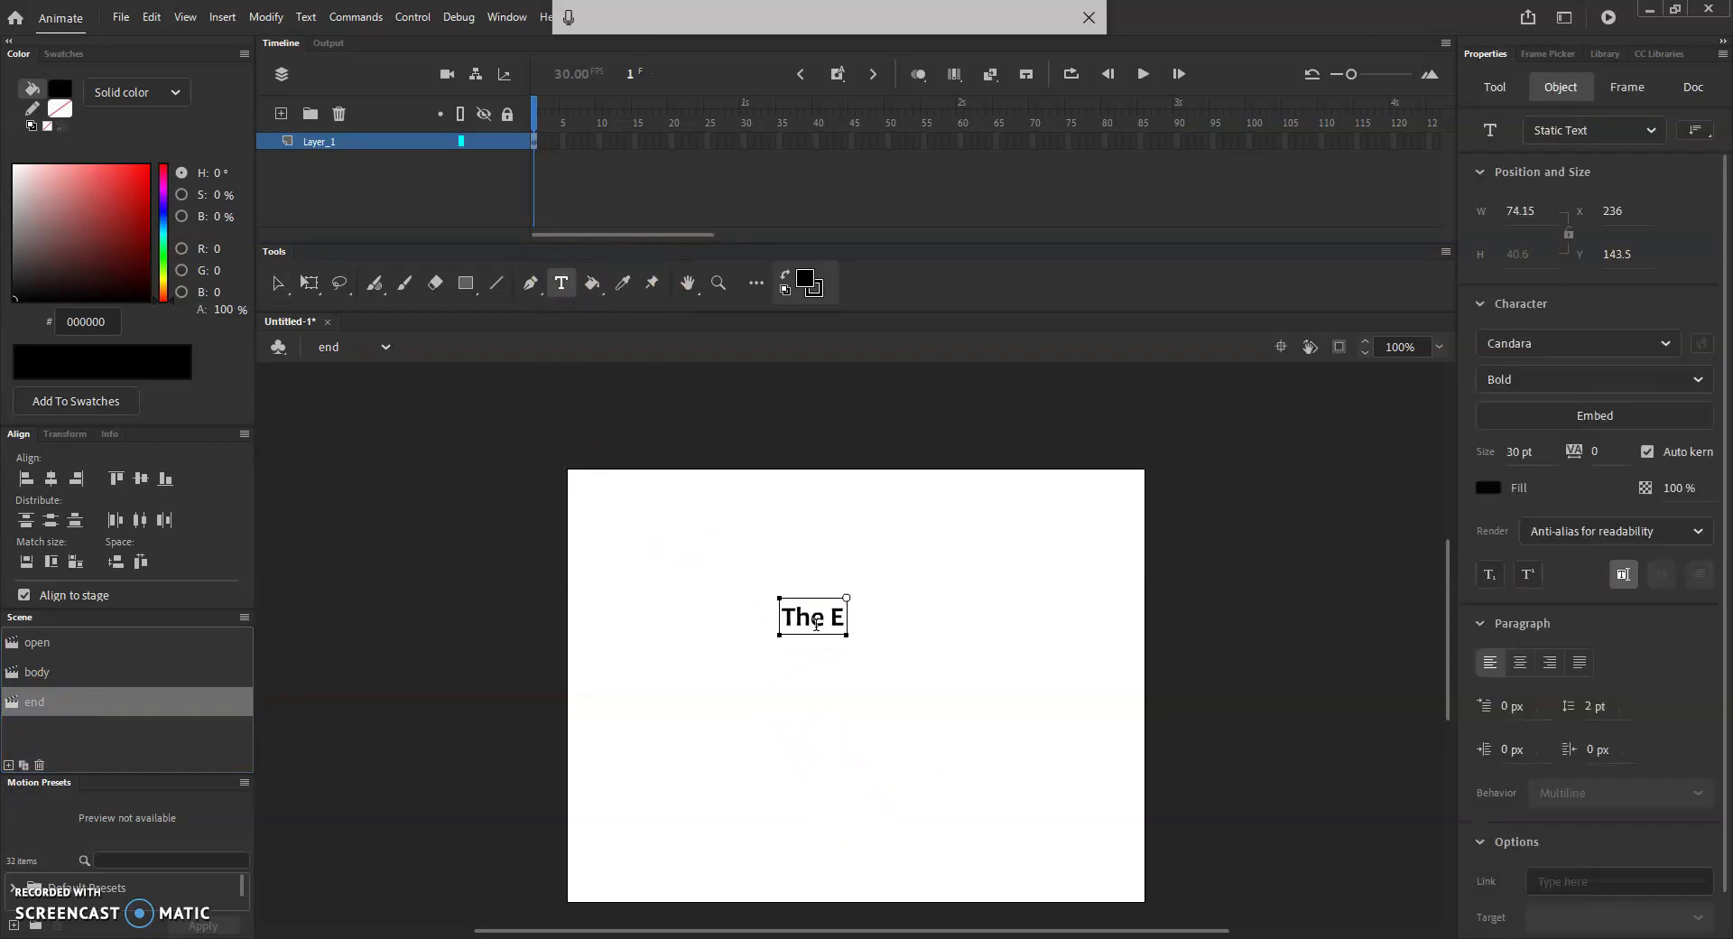
text(nd)
click(776, 618)
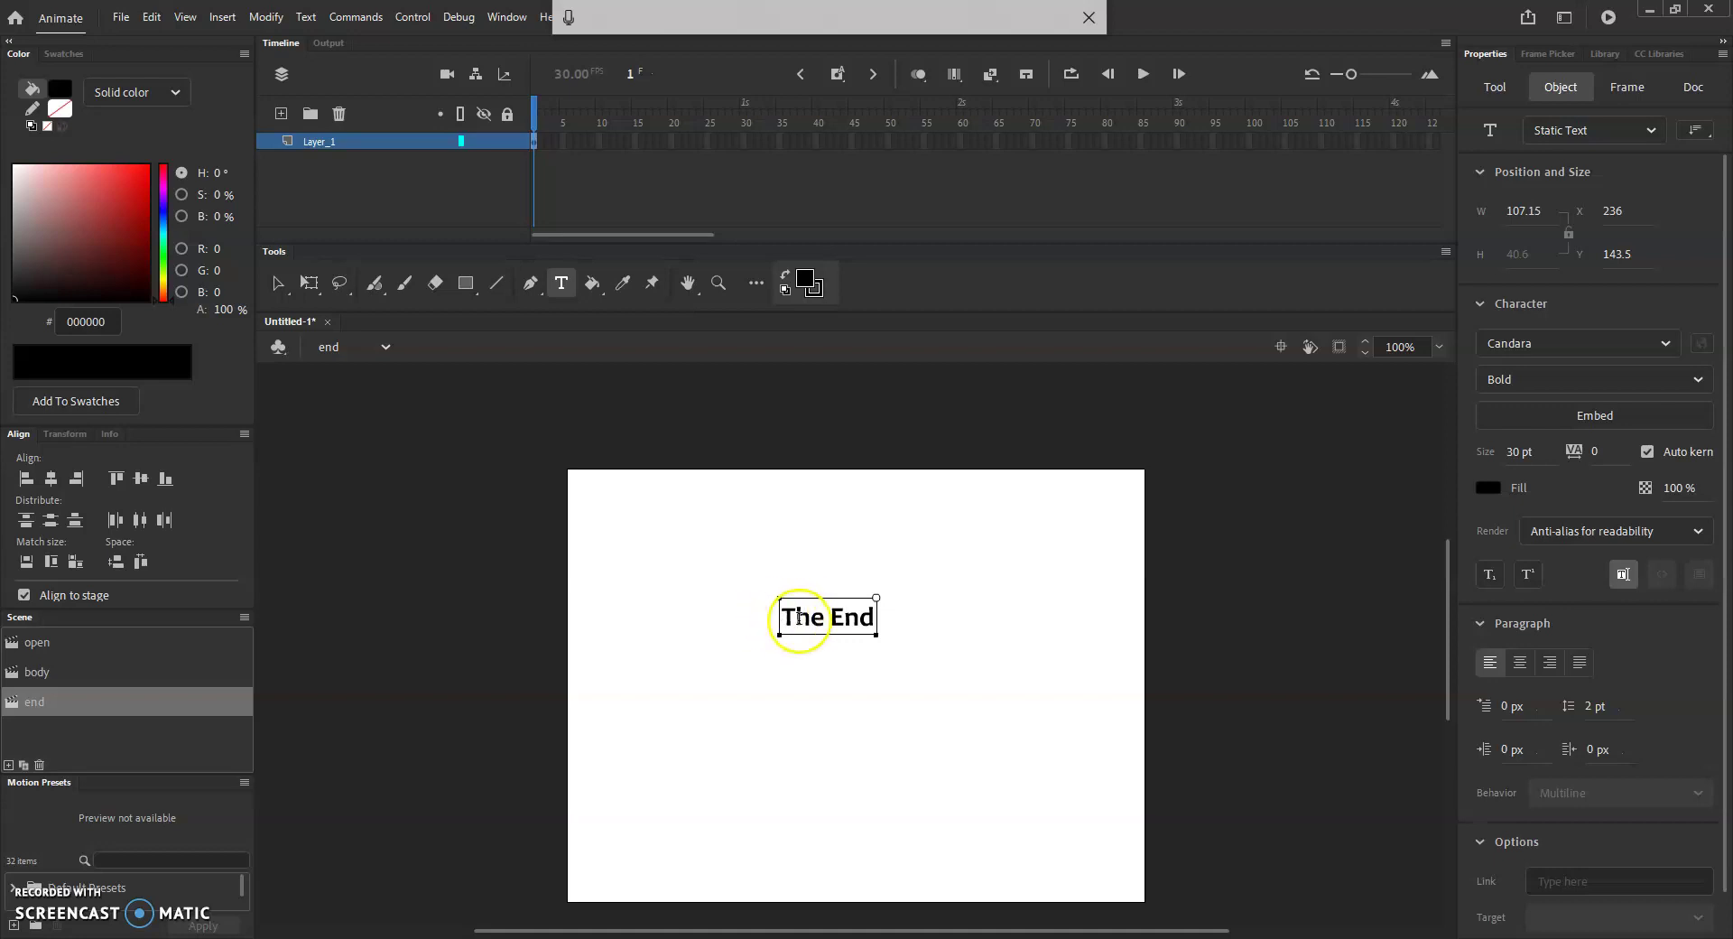
click(823, 618)
key(Return)
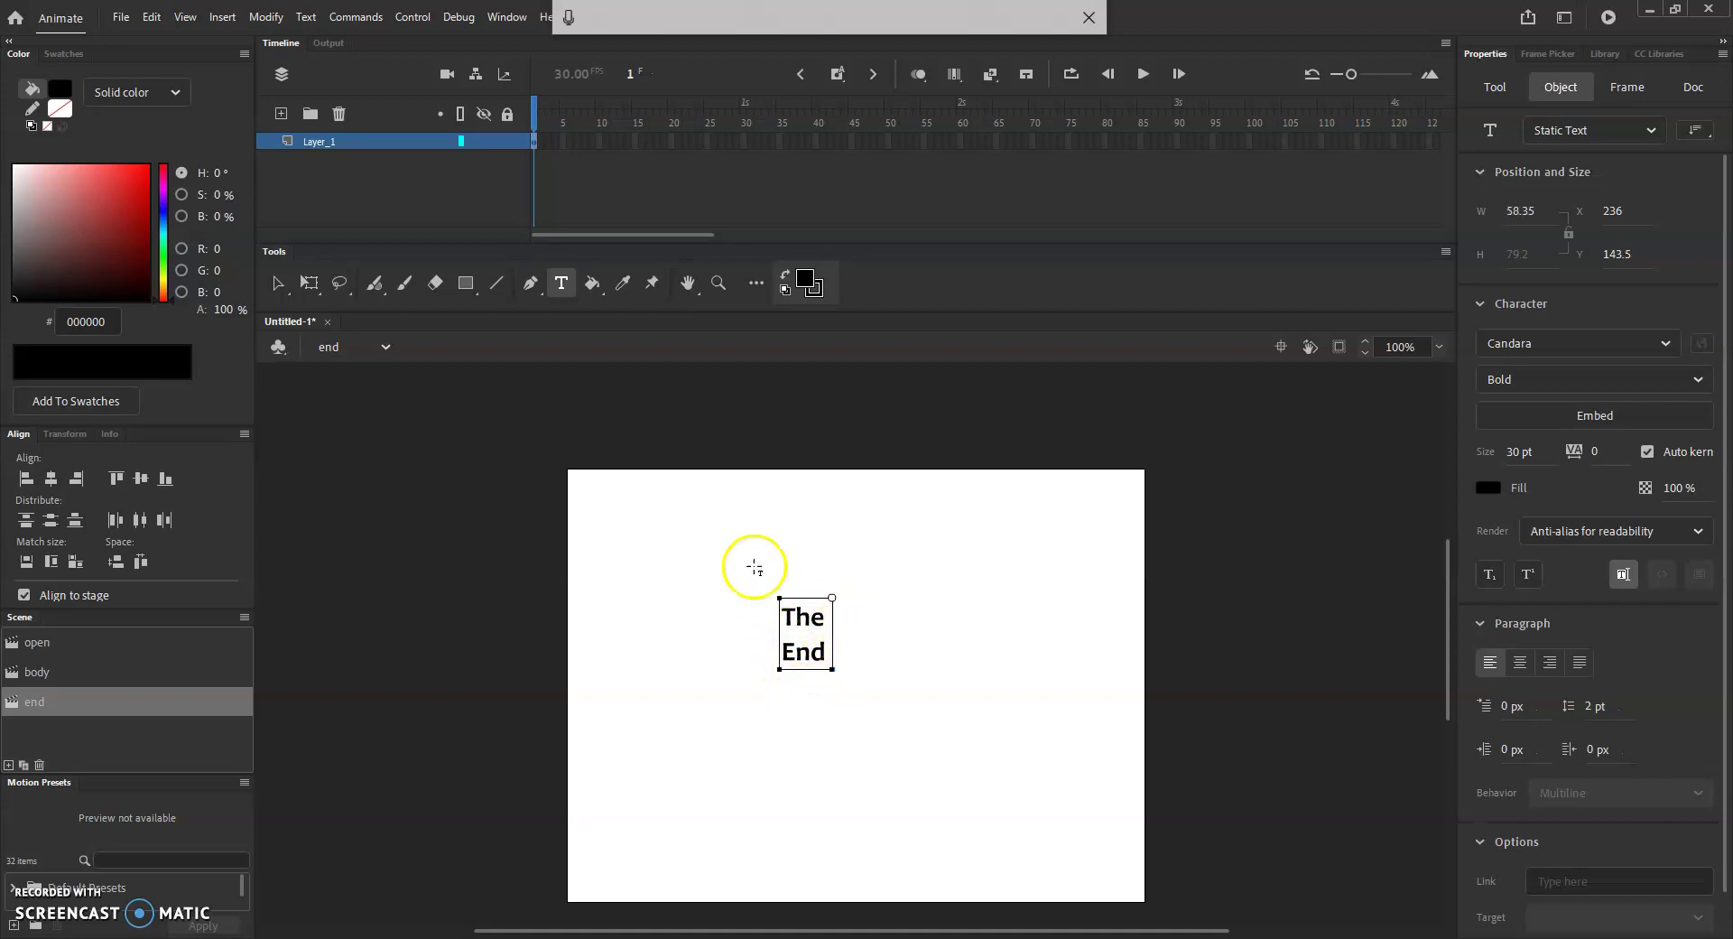
- Enlarge the "The End" text to 96 pt, position it near the middle of the stage, and deselect it
click(277, 283)
drag(809, 623, 854, 636)
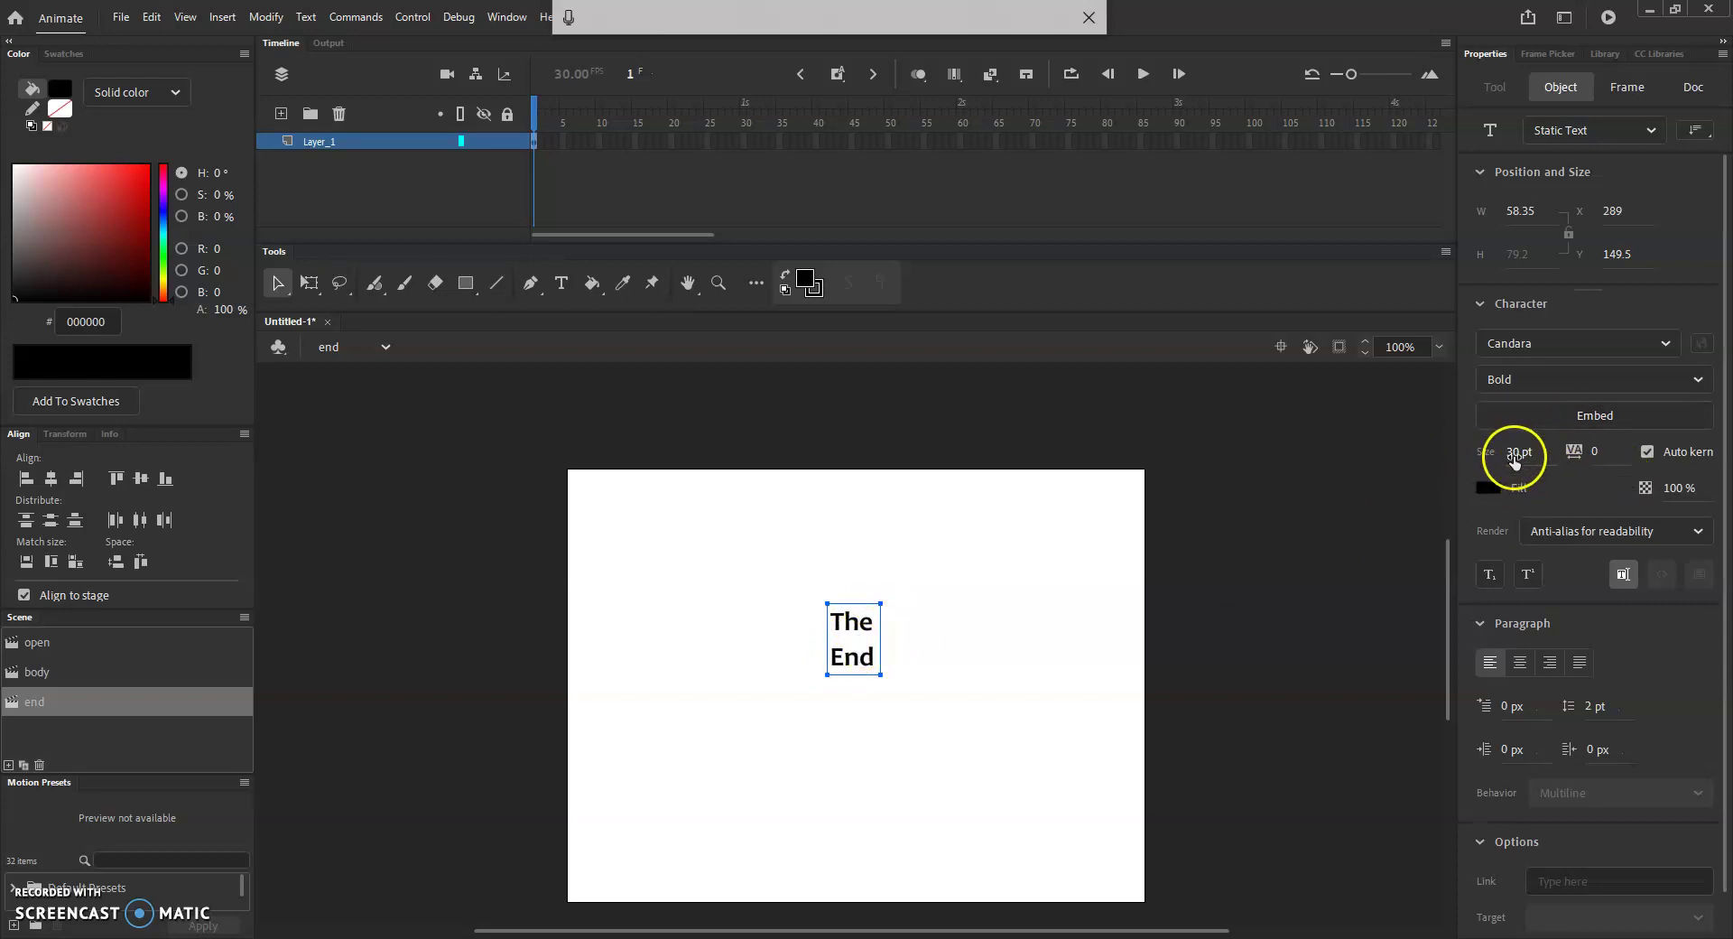
drag(1514, 453, 1610, 454)
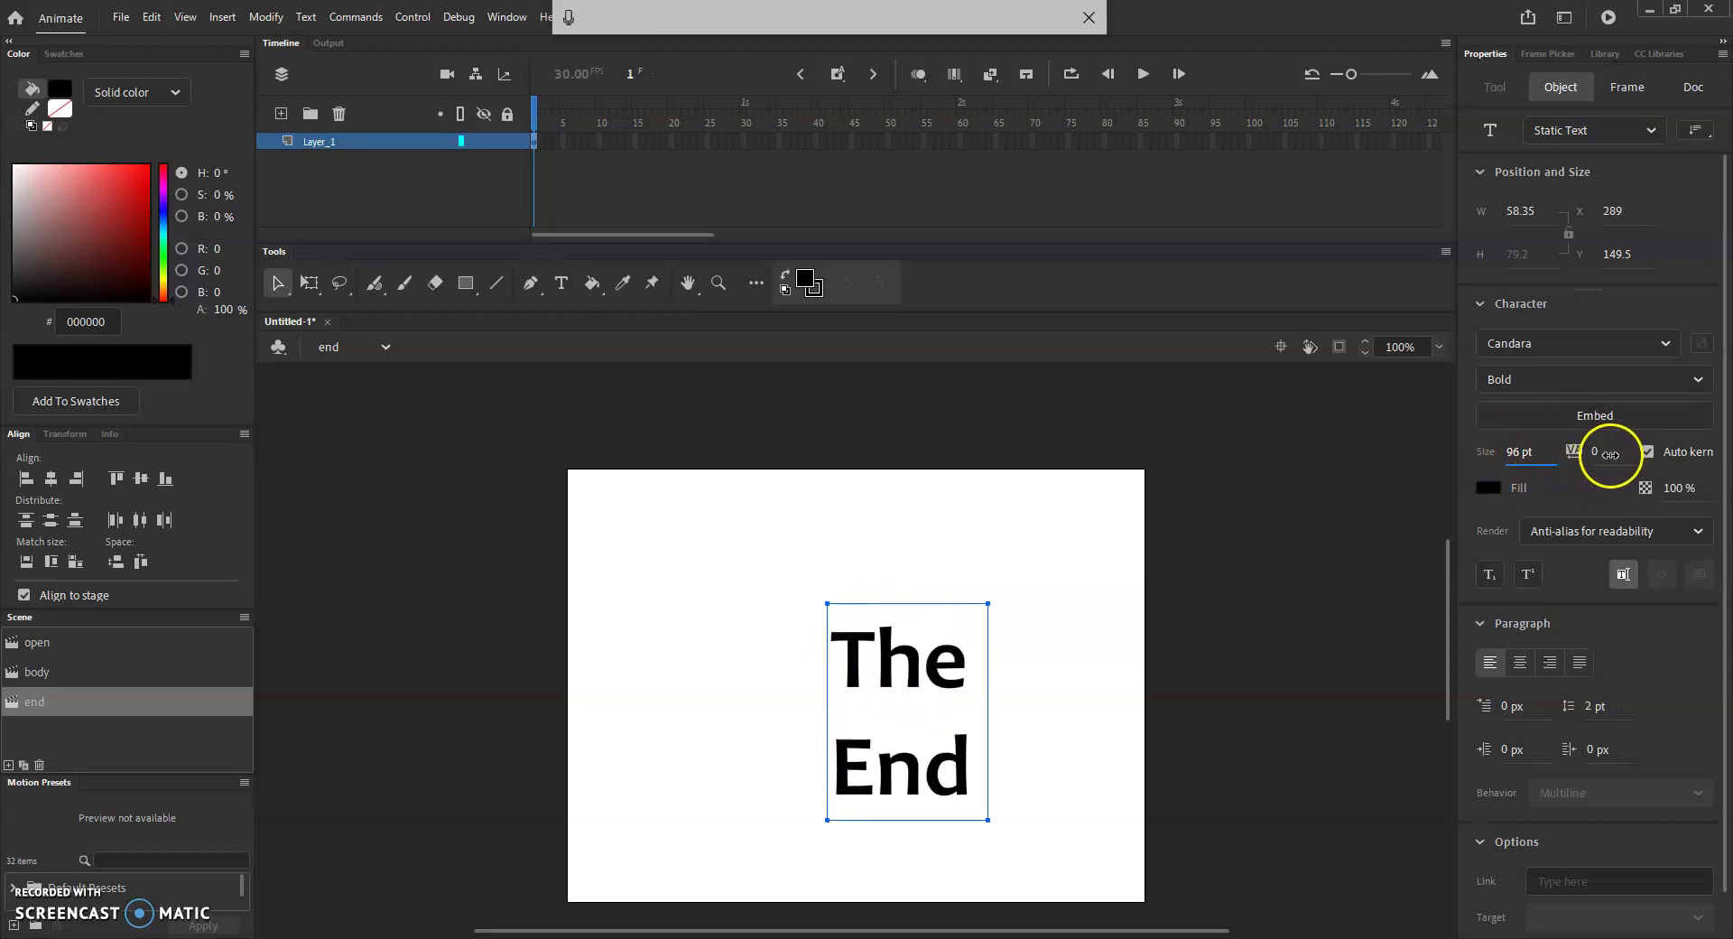
drag(897, 676, 861, 651)
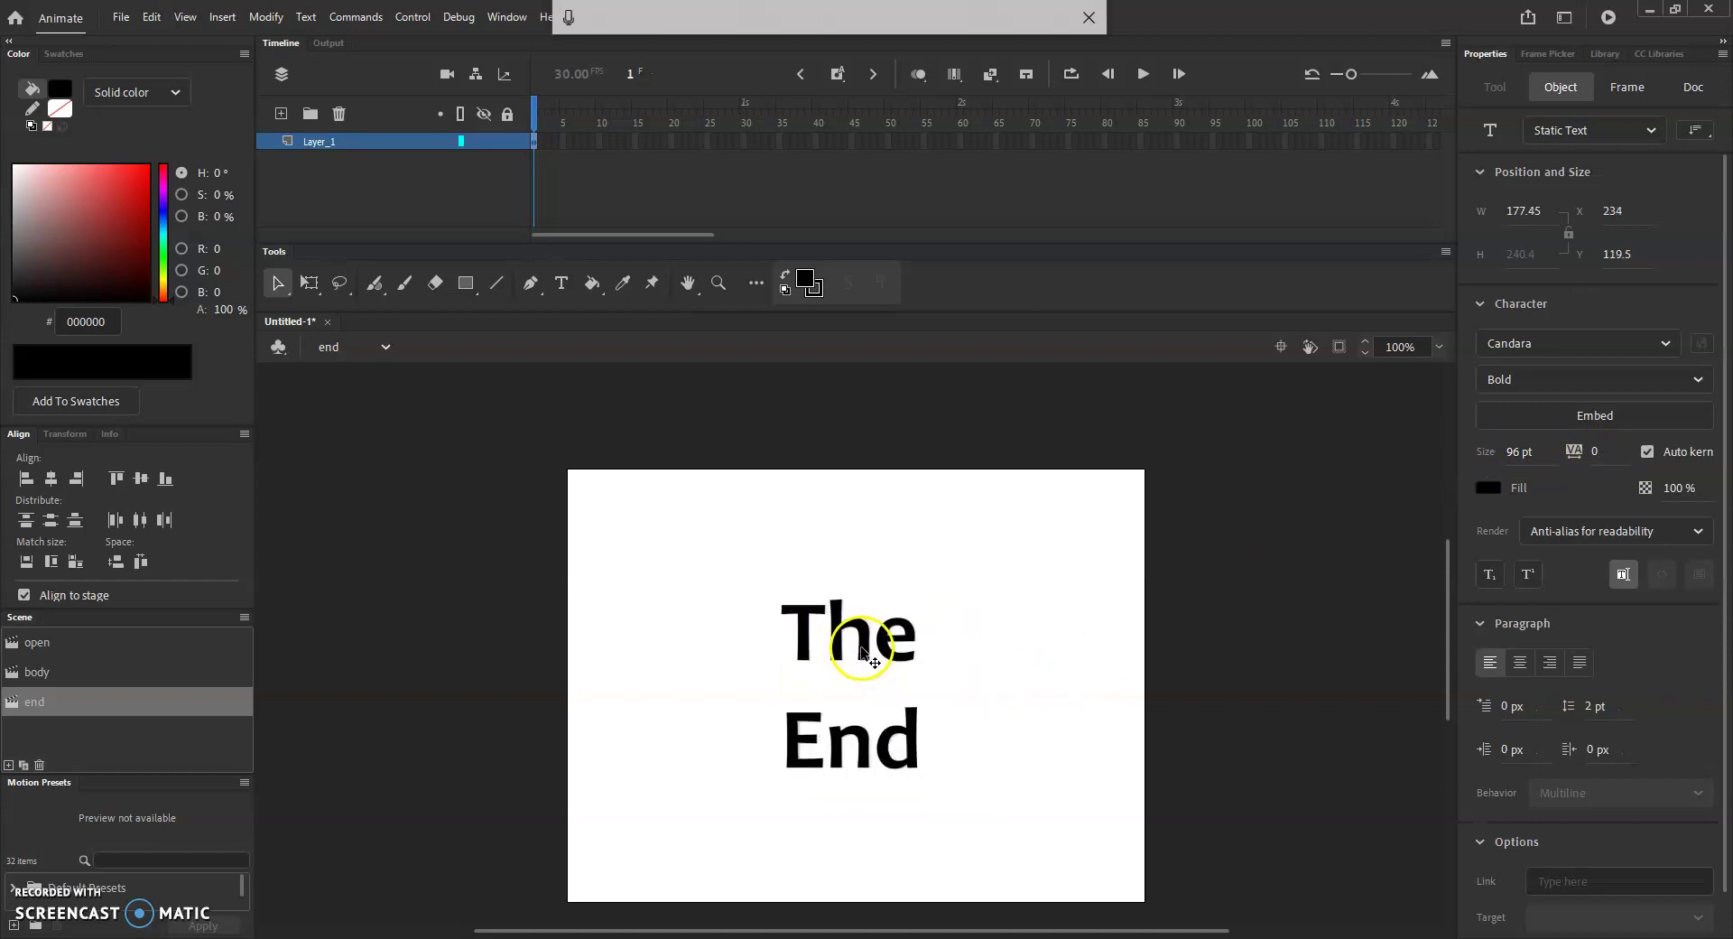
click(993, 700)
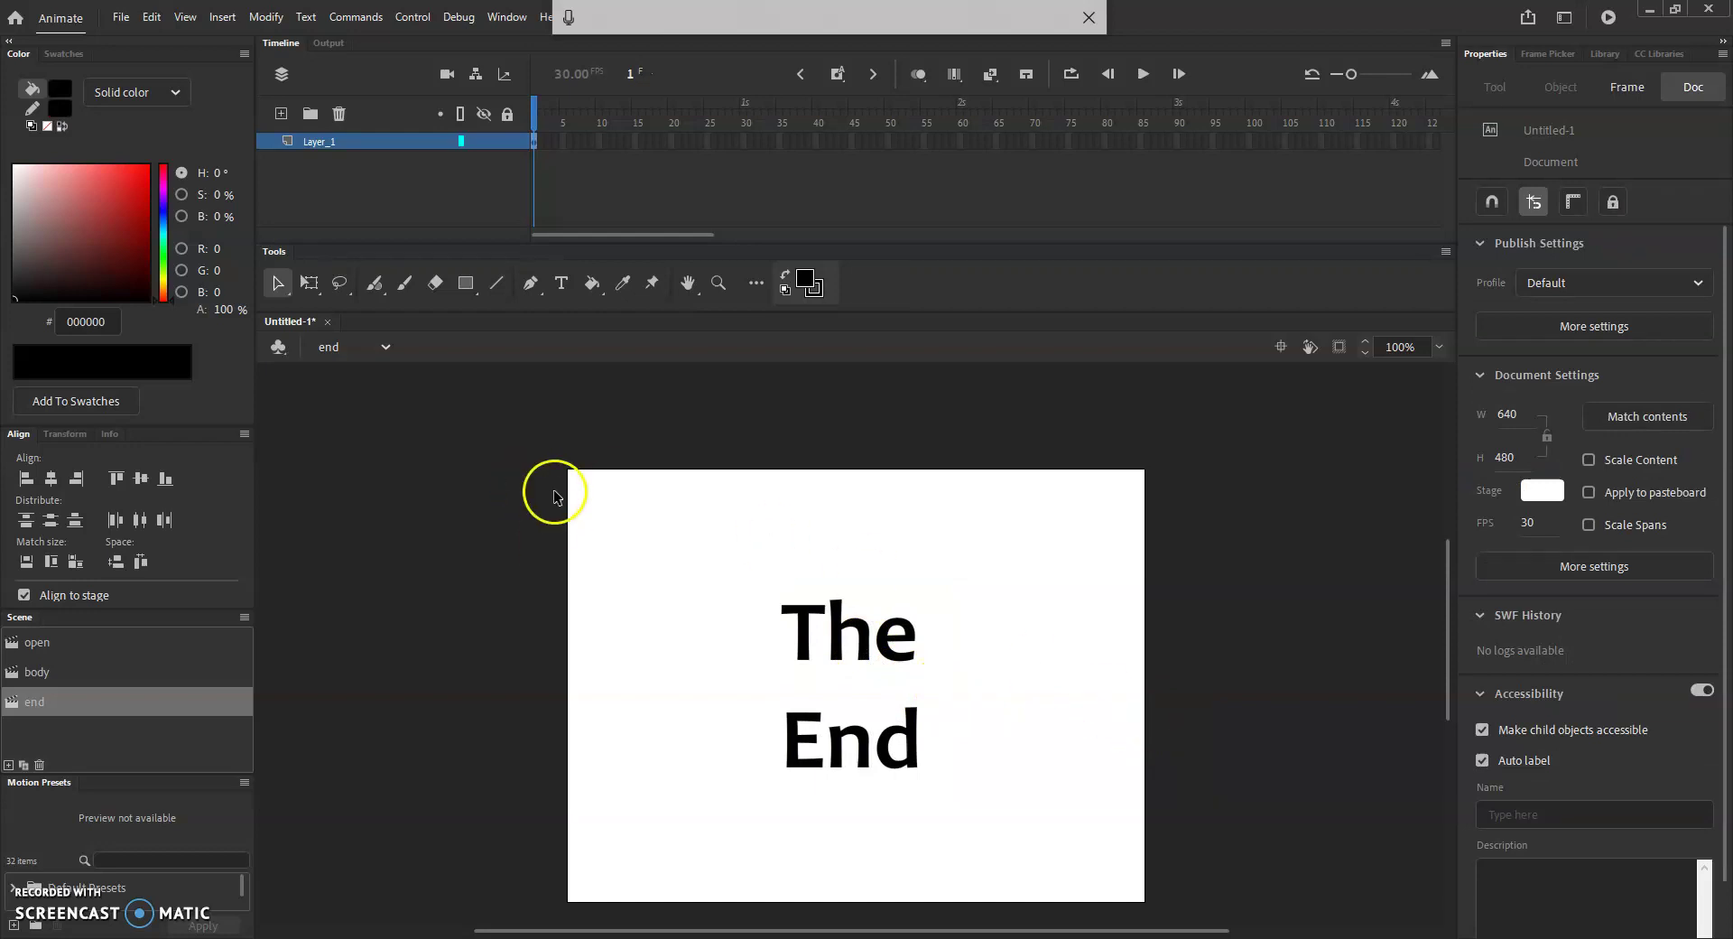
- Extend Layer_1 of the end scene to frame 90 by inserting frames
click(1183, 140)
key(F5)
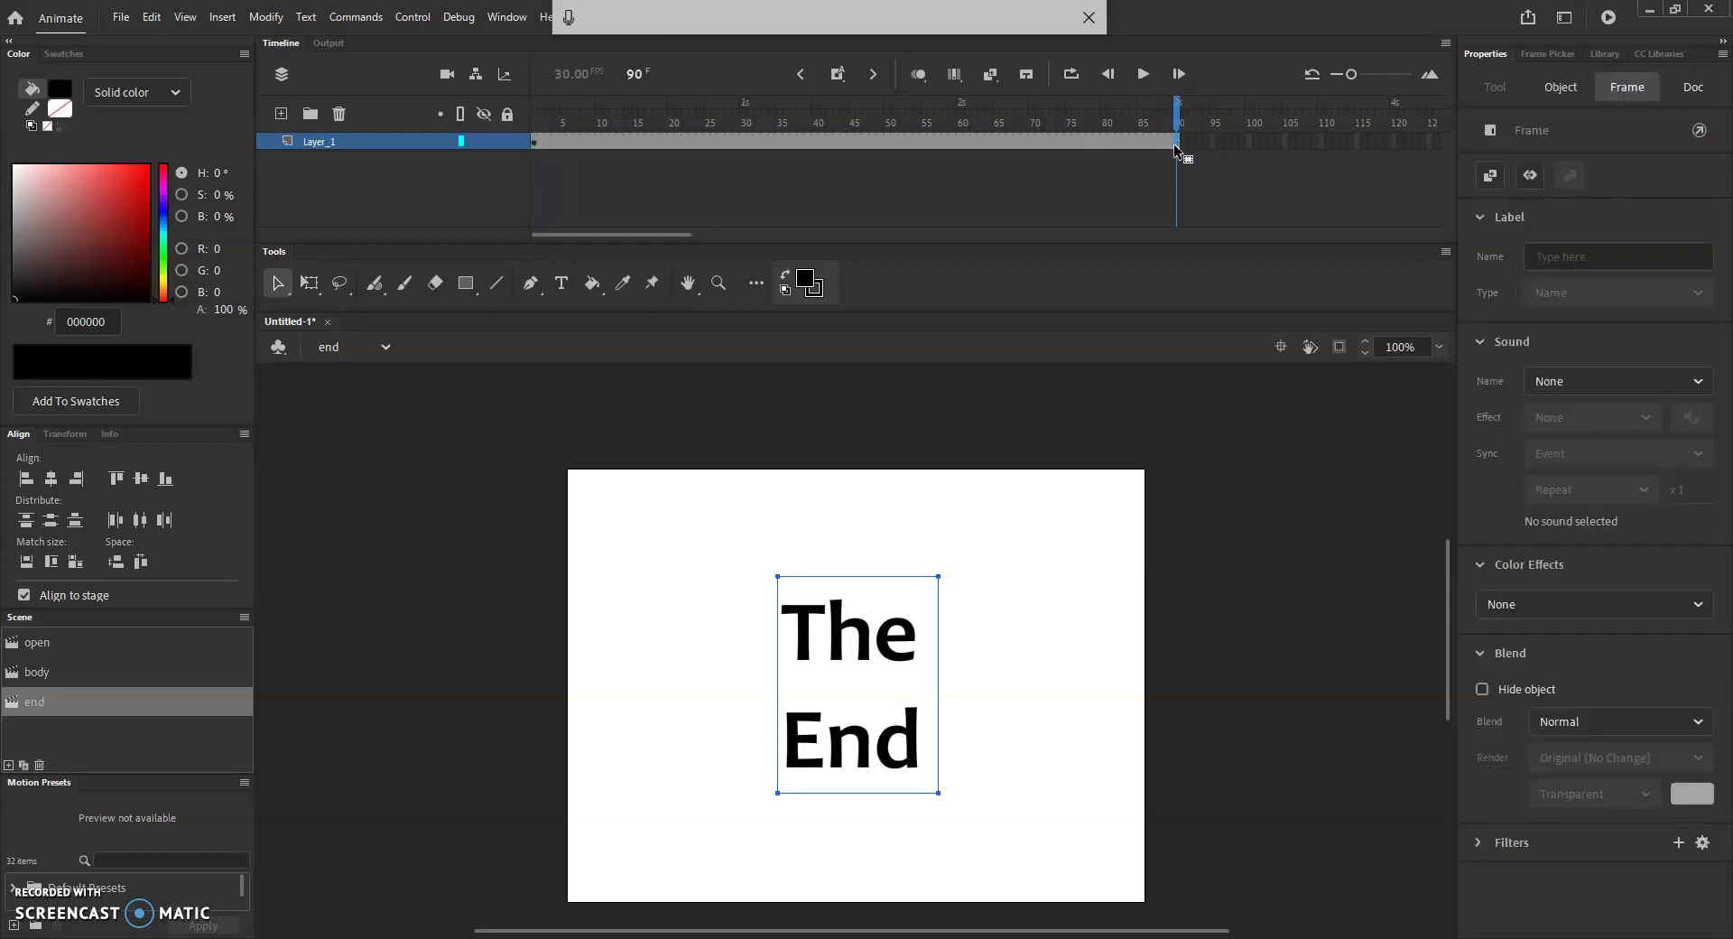
- Review the stage contents and timeline length of the open, body and end scenes
click(47, 666)
click(46, 647)
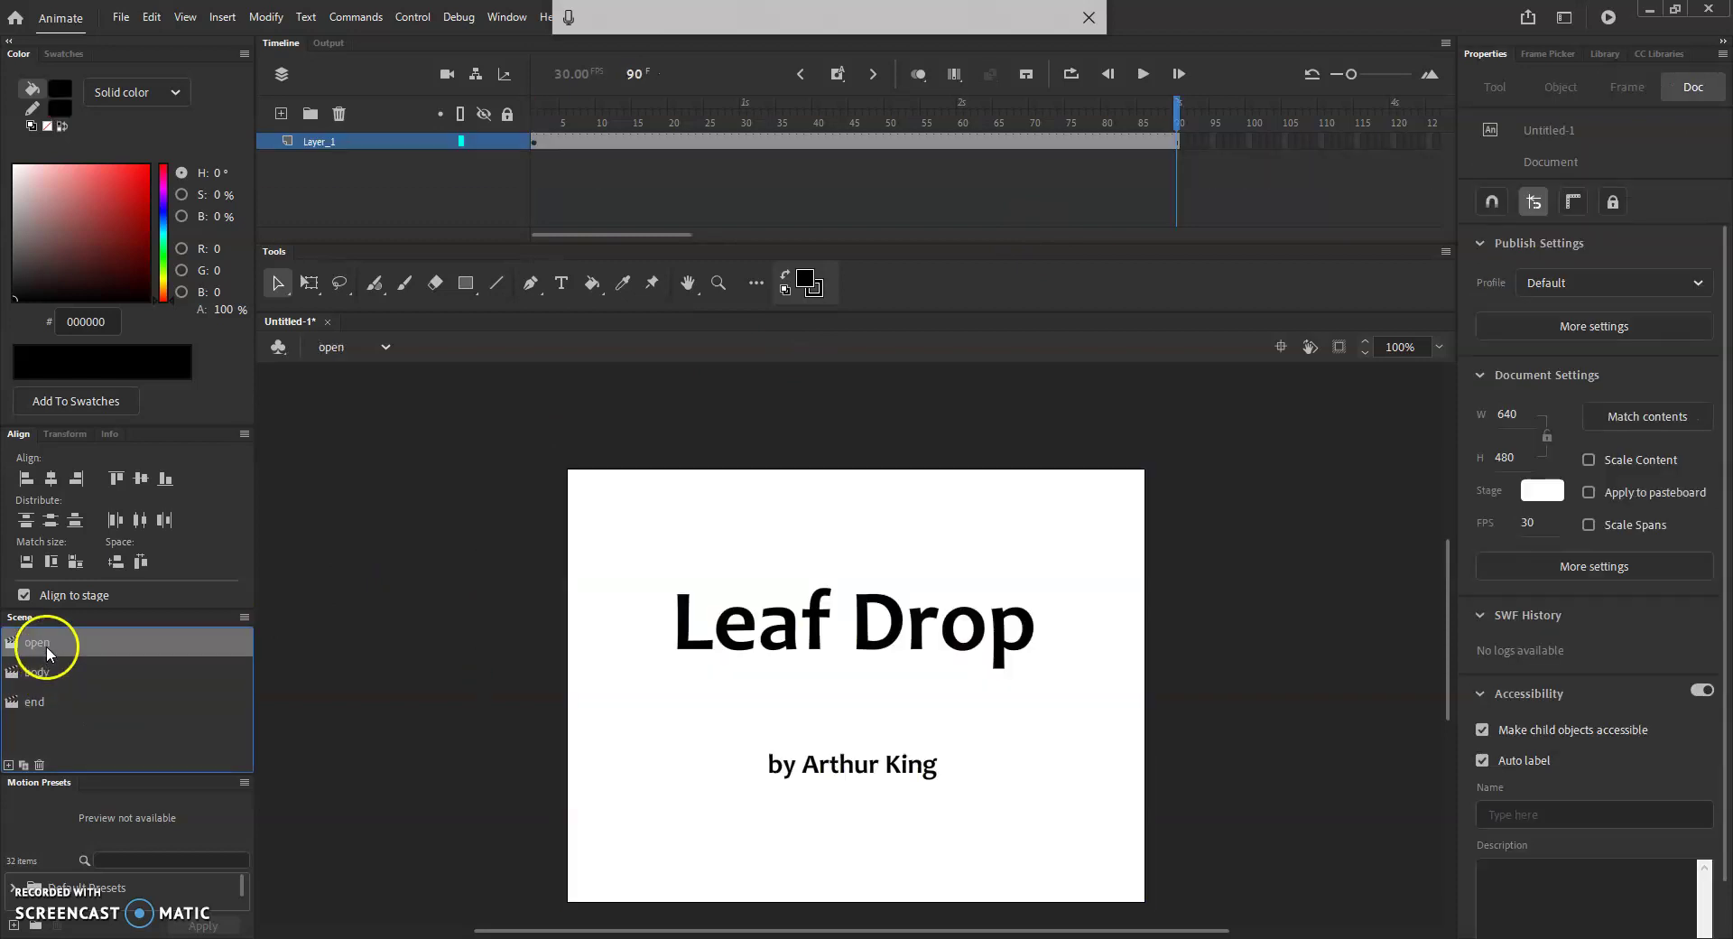
click(47, 674)
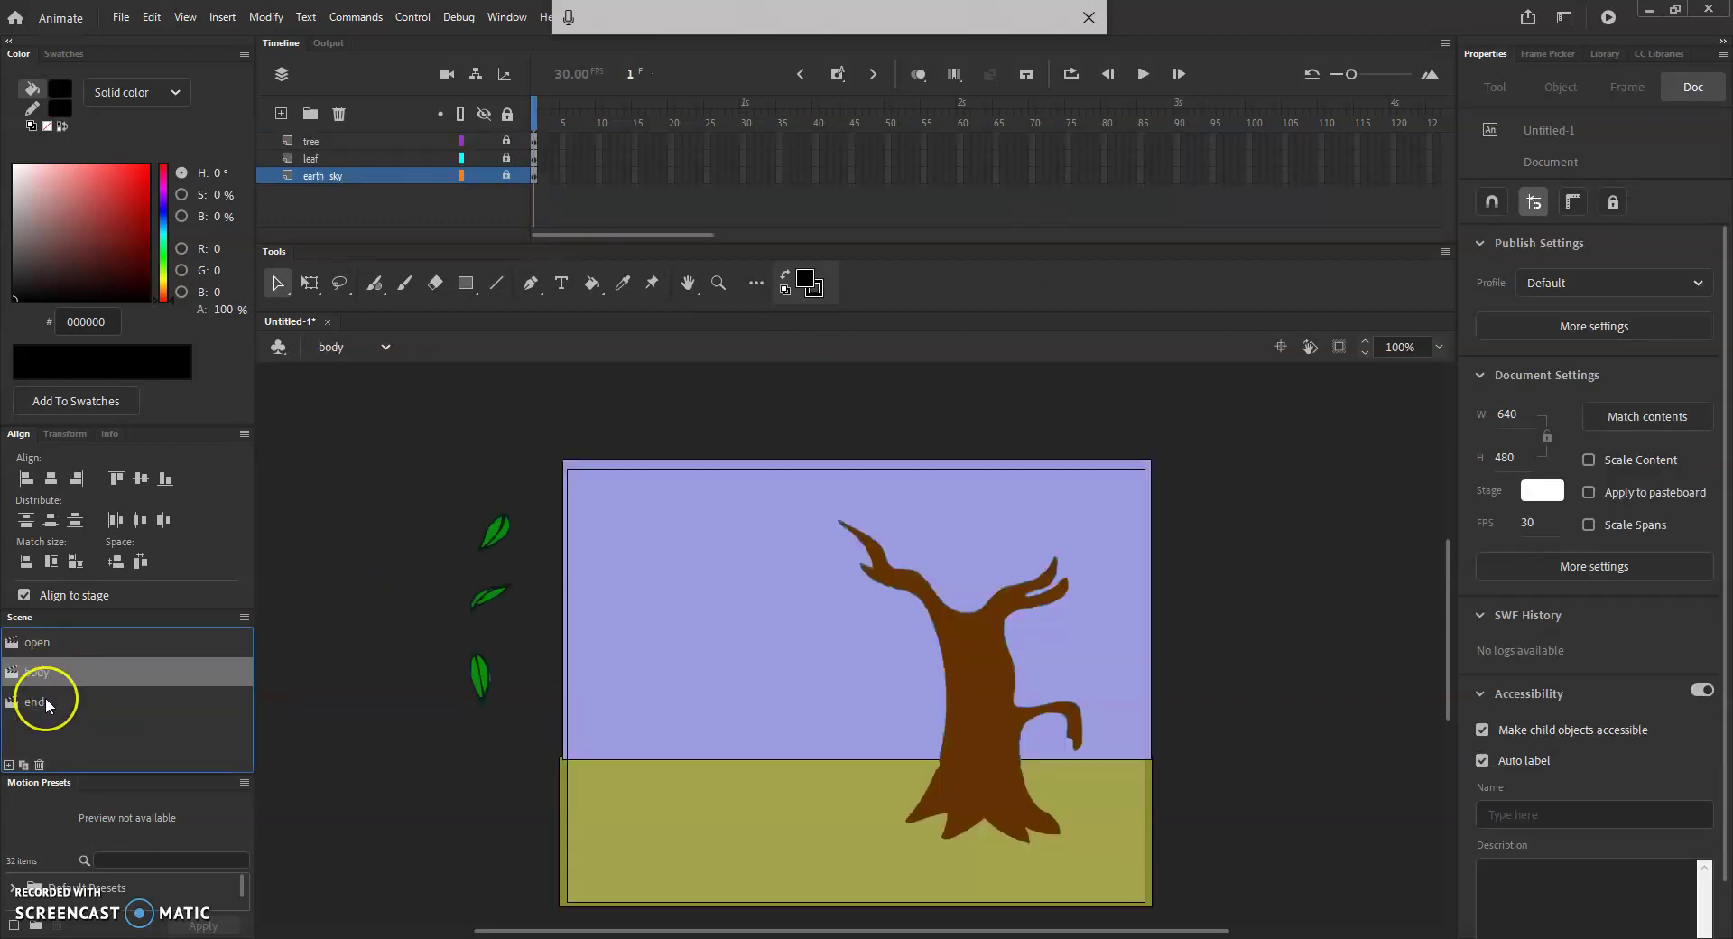
click(45, 696)
click(48, 661)
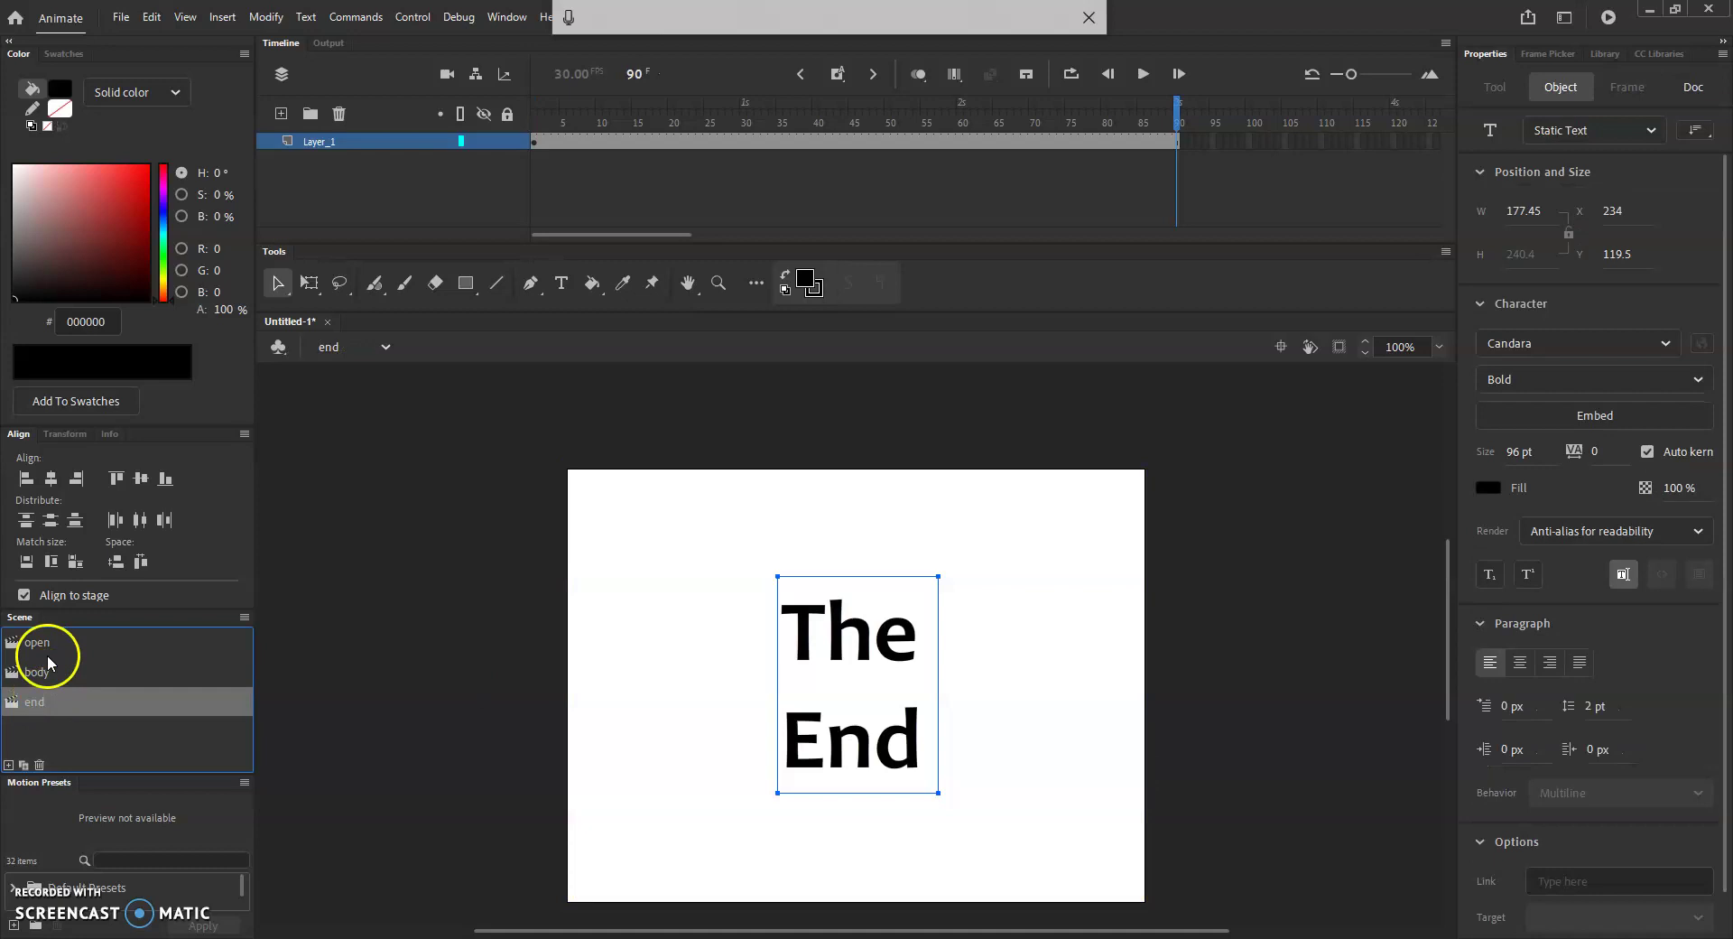
click(41, 675)
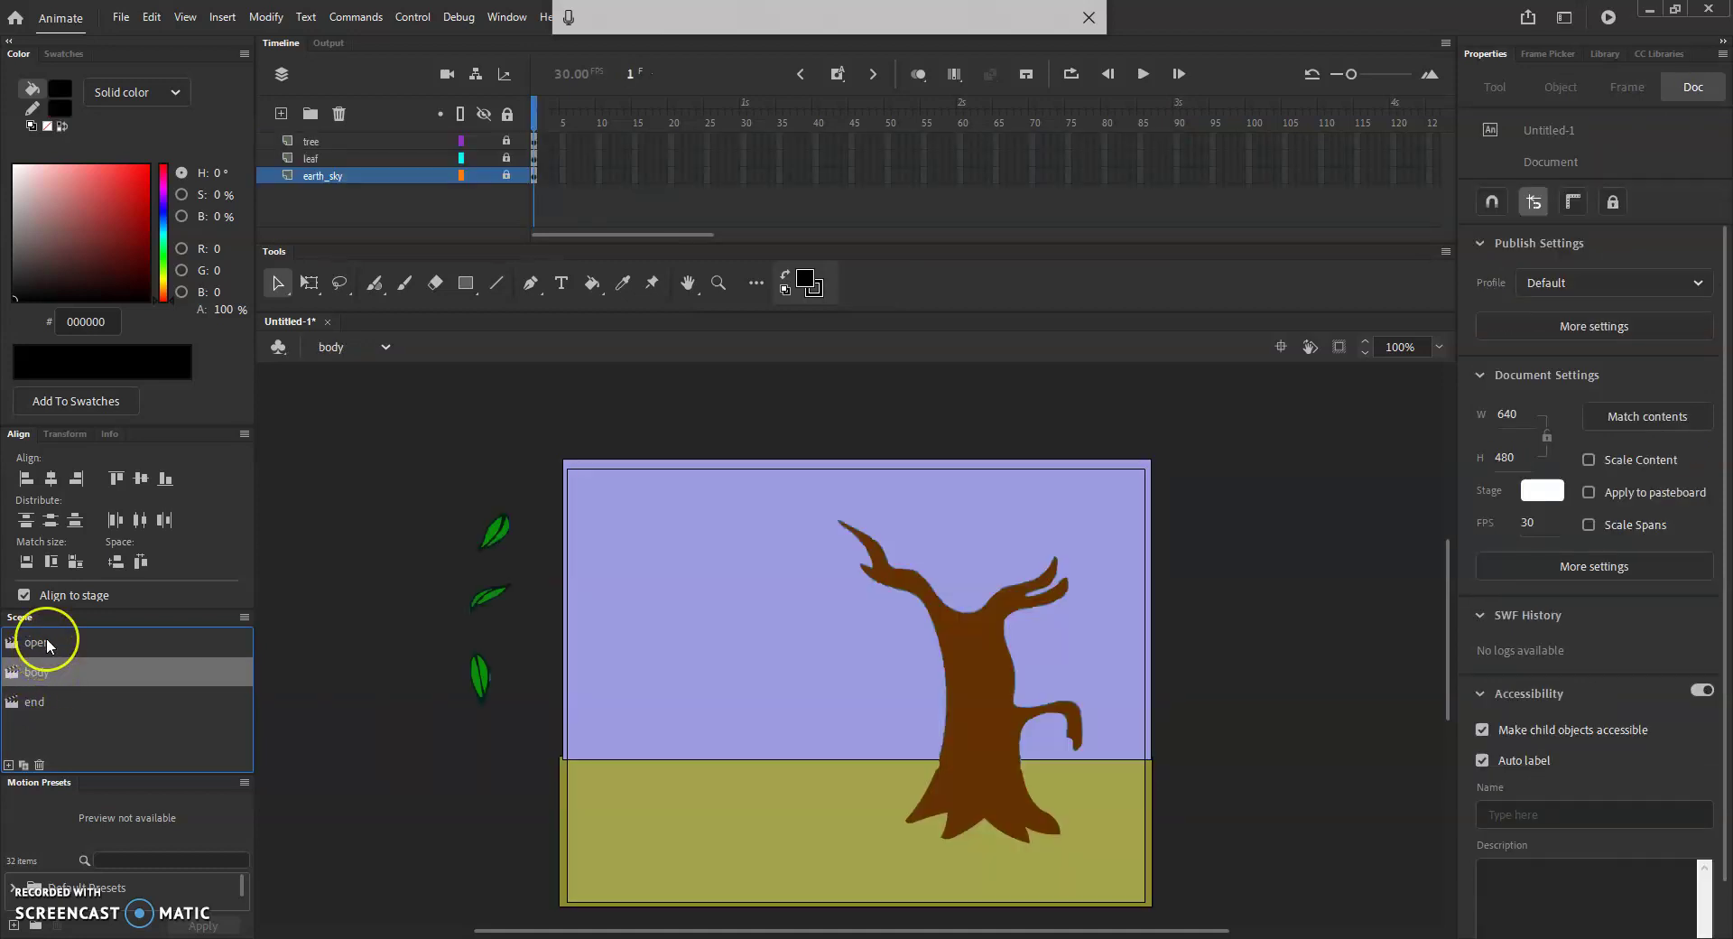
click(46, 637)
click(36, 708)
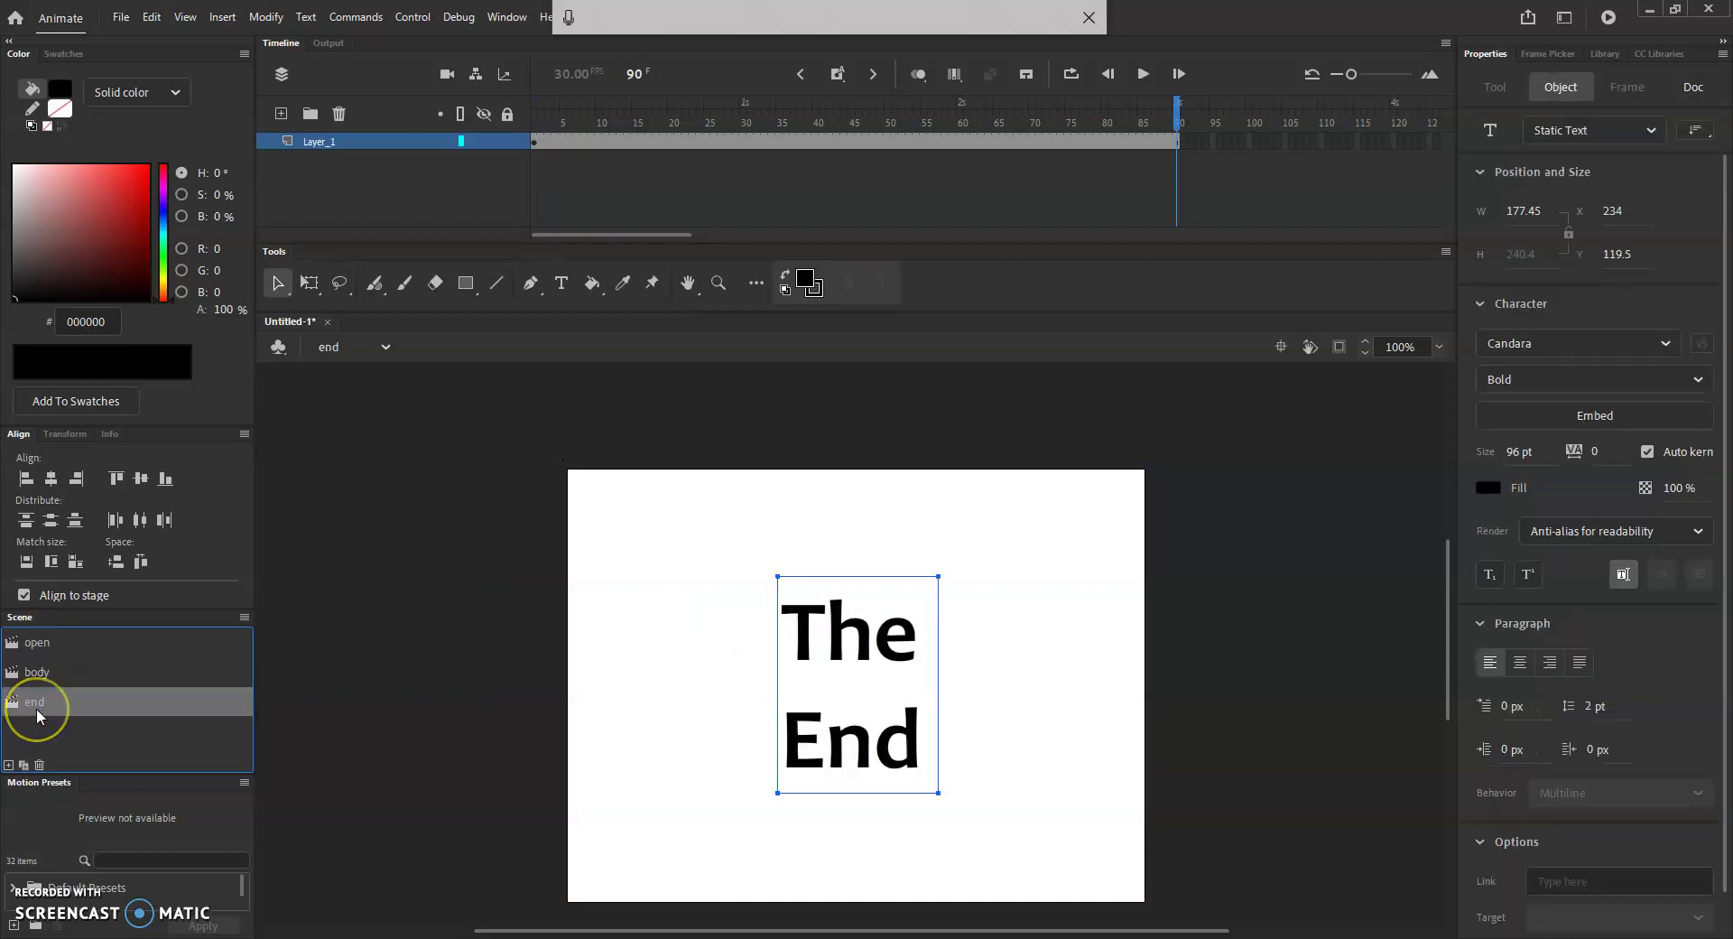
- In the body scene, extend the earth_sky and tree layers to frame 300 by inserting frames
click(56, 672)
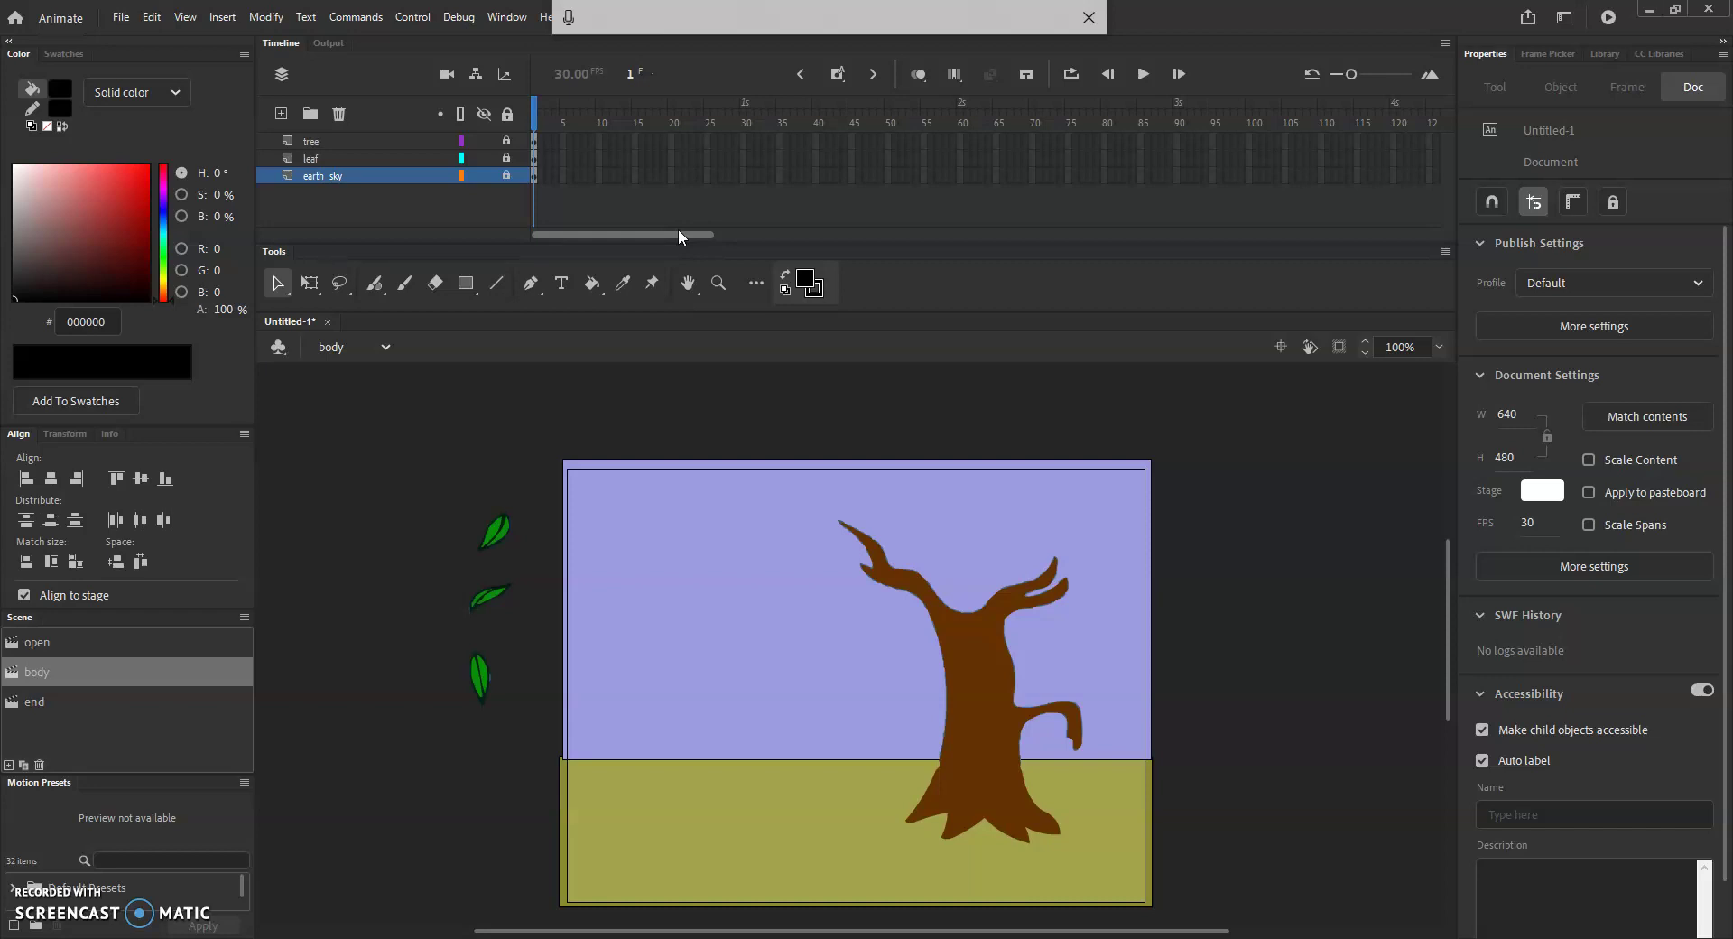
click(588, 235)
click(372, 183)
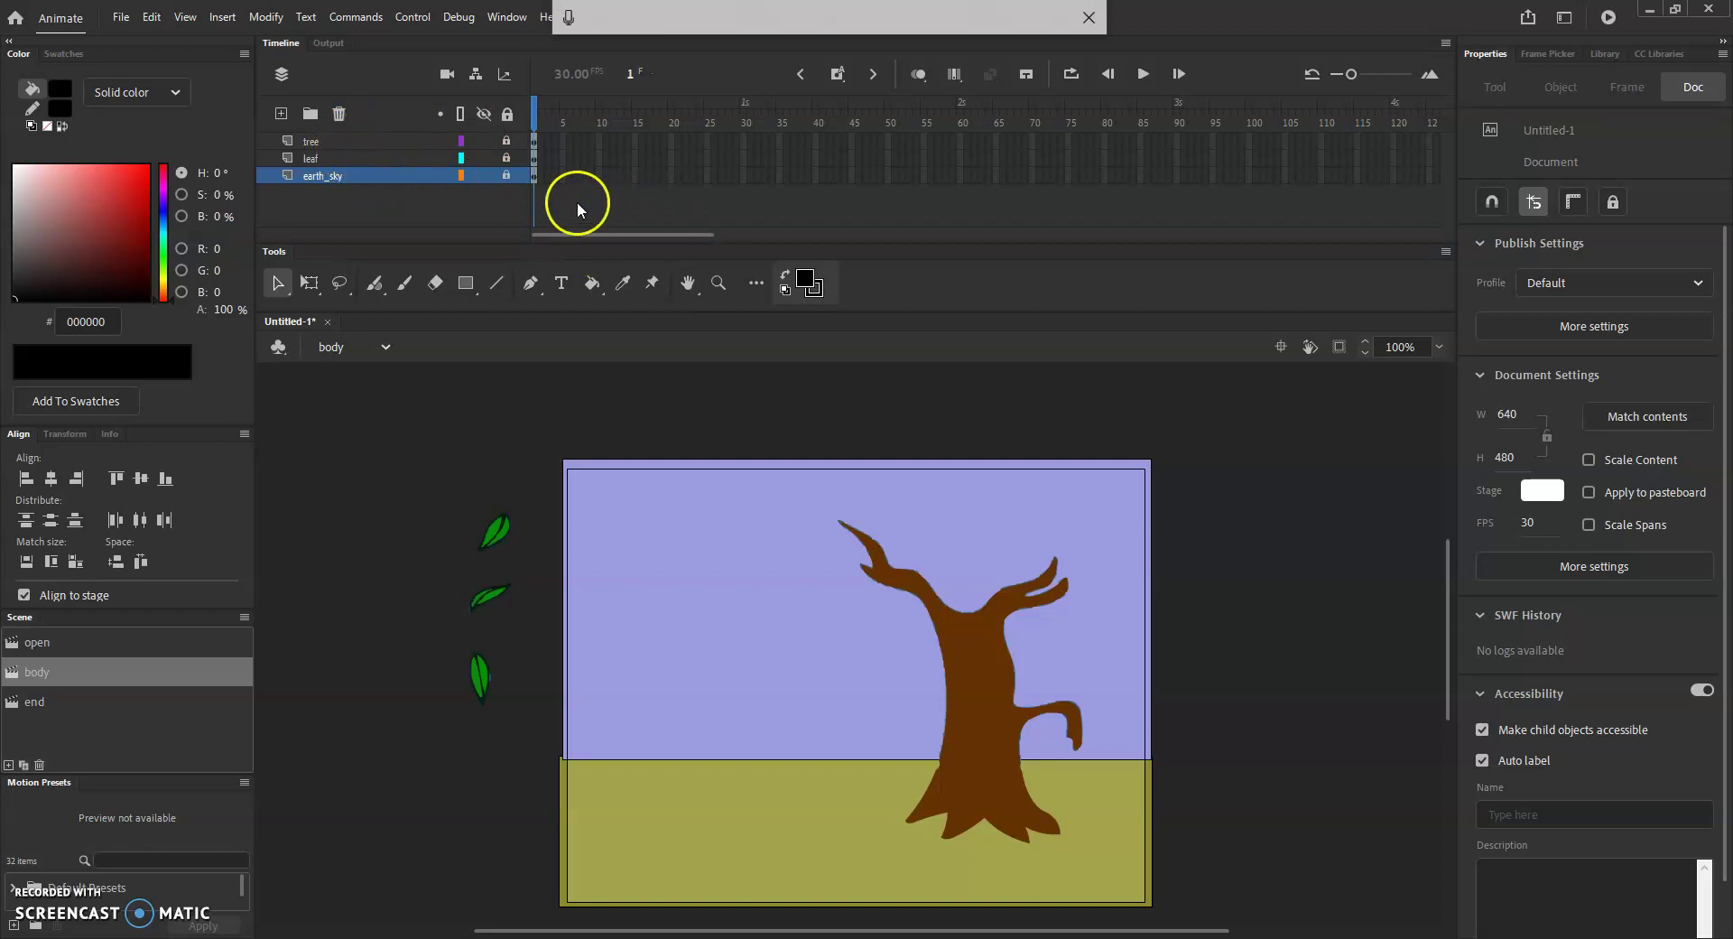
drag(626, 234, 948, 276)
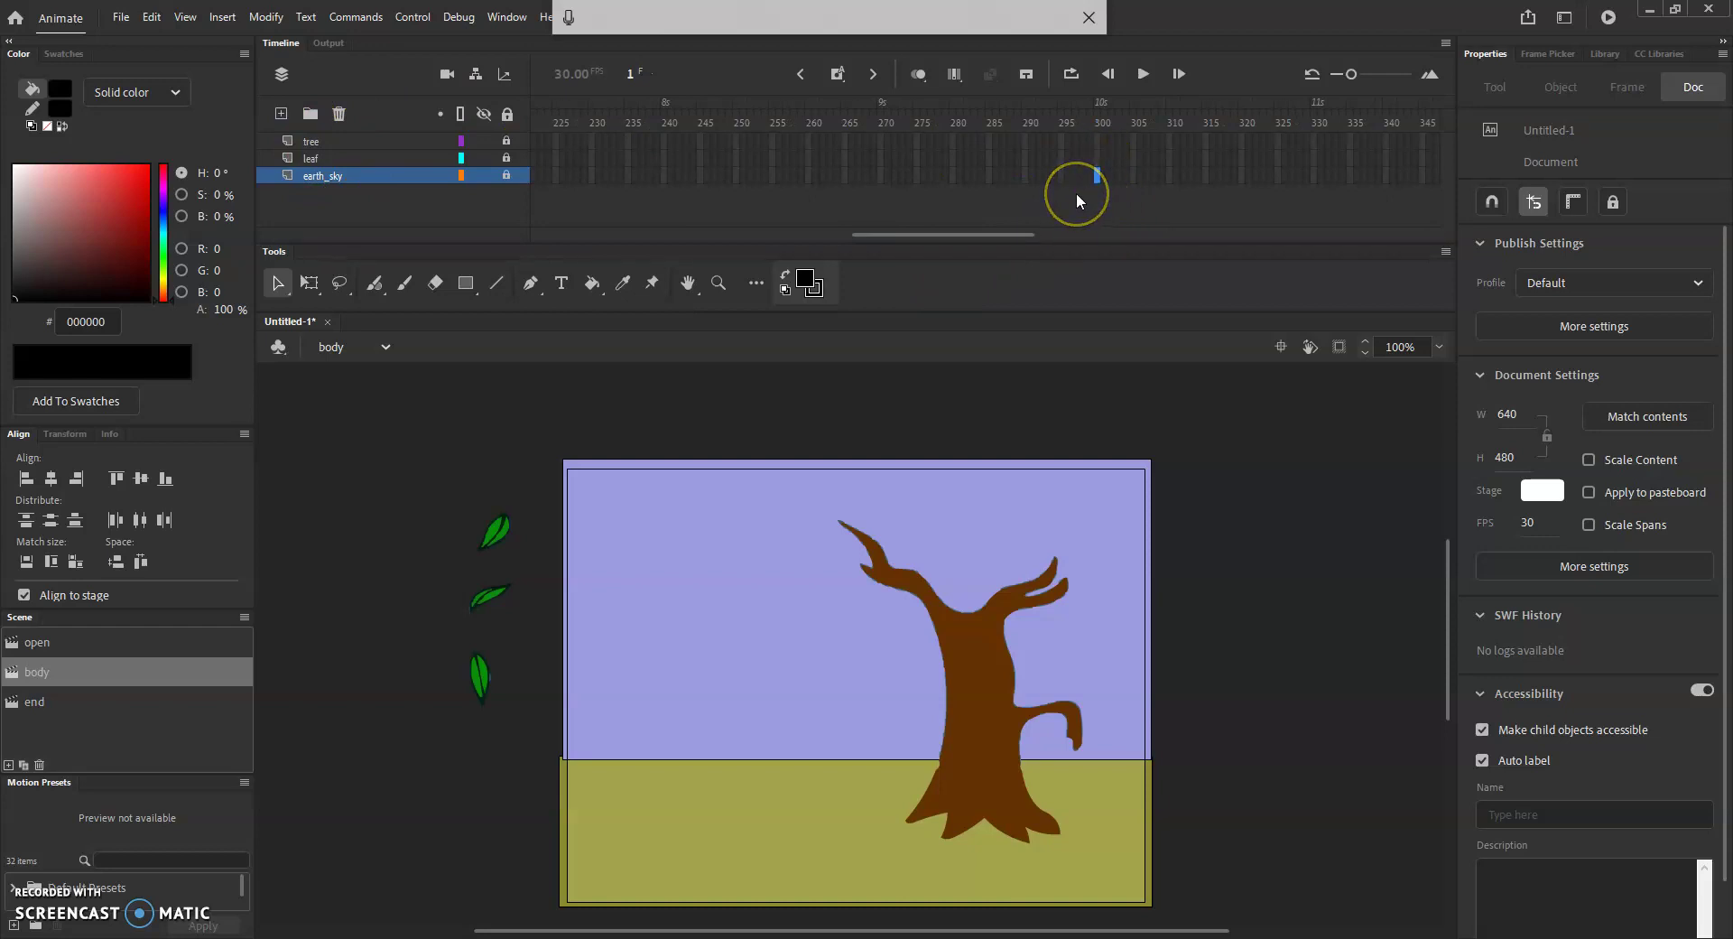
key(F5)
click(1092, 172)
click(1097, 140)
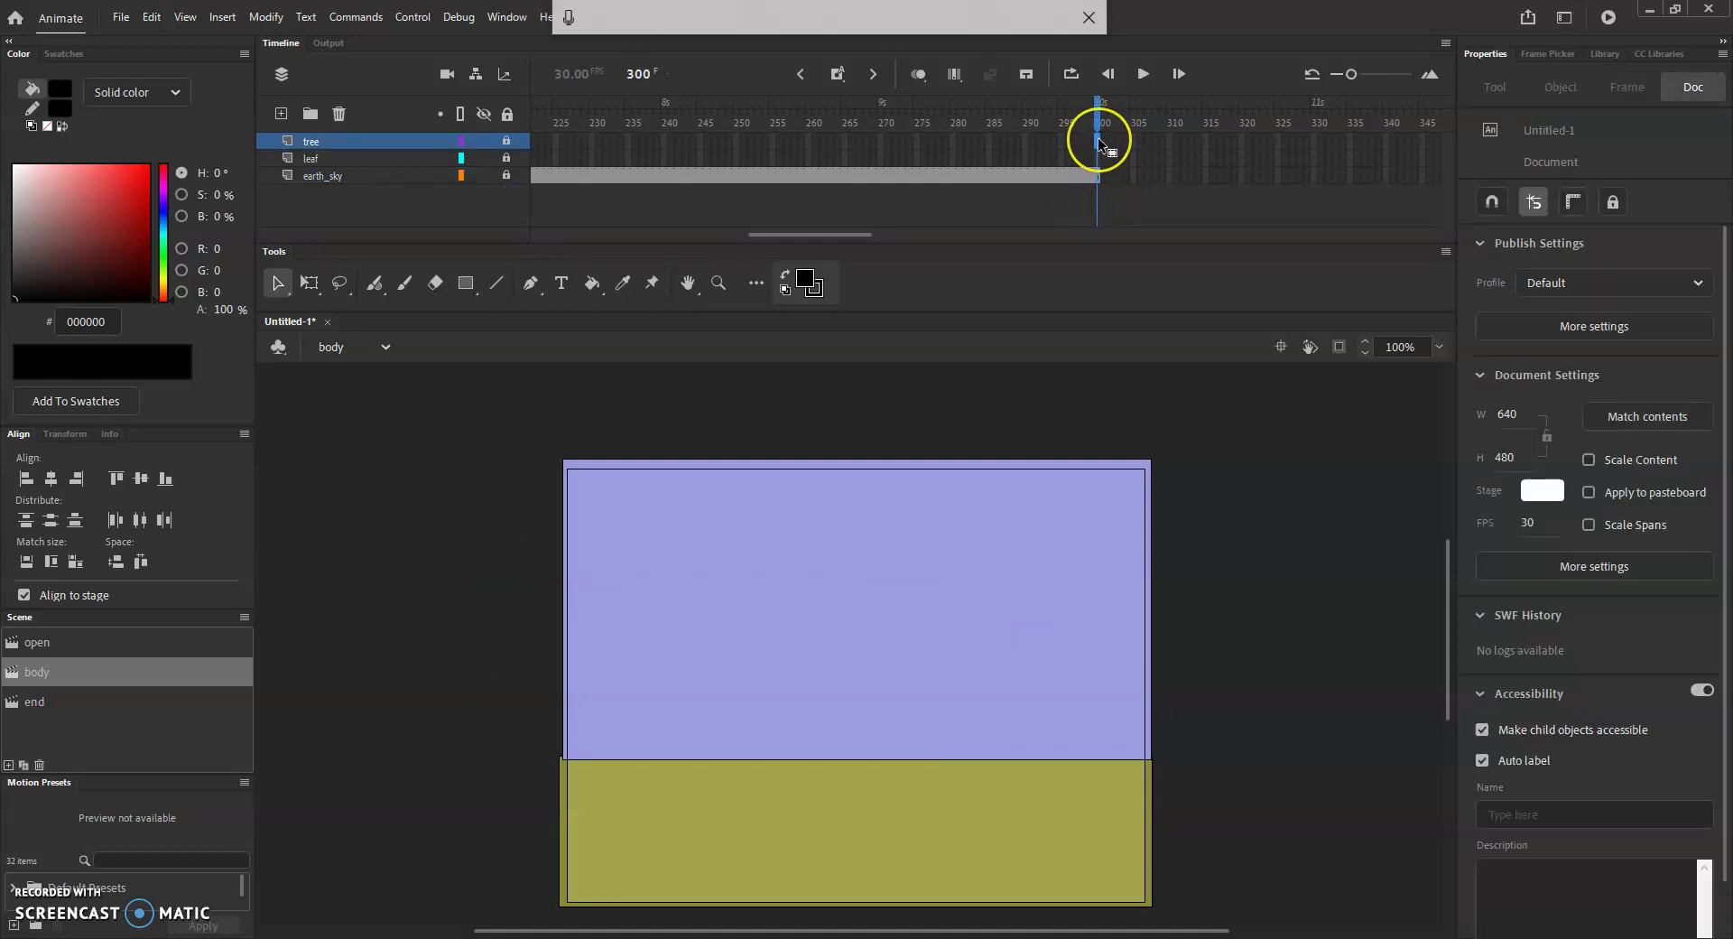
key(F5)
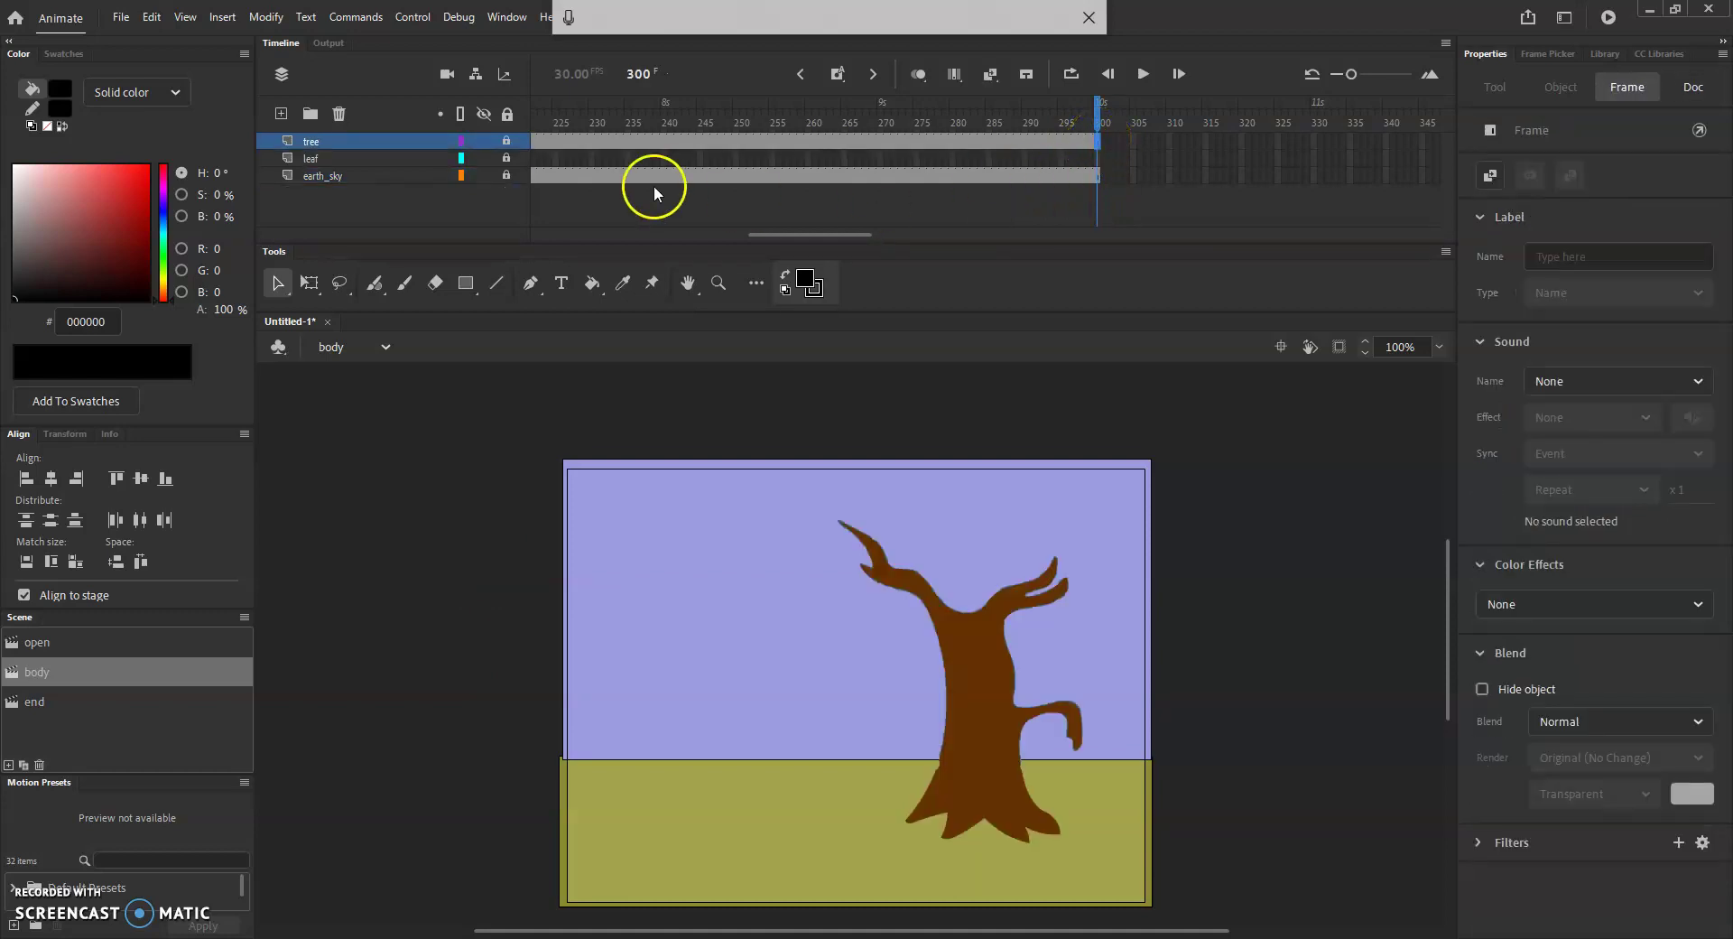
- Return the playhead to frame 1 and move the leaf layer above the tree layer
click(1099, 109)
drag(1098, 111, 341, 105)
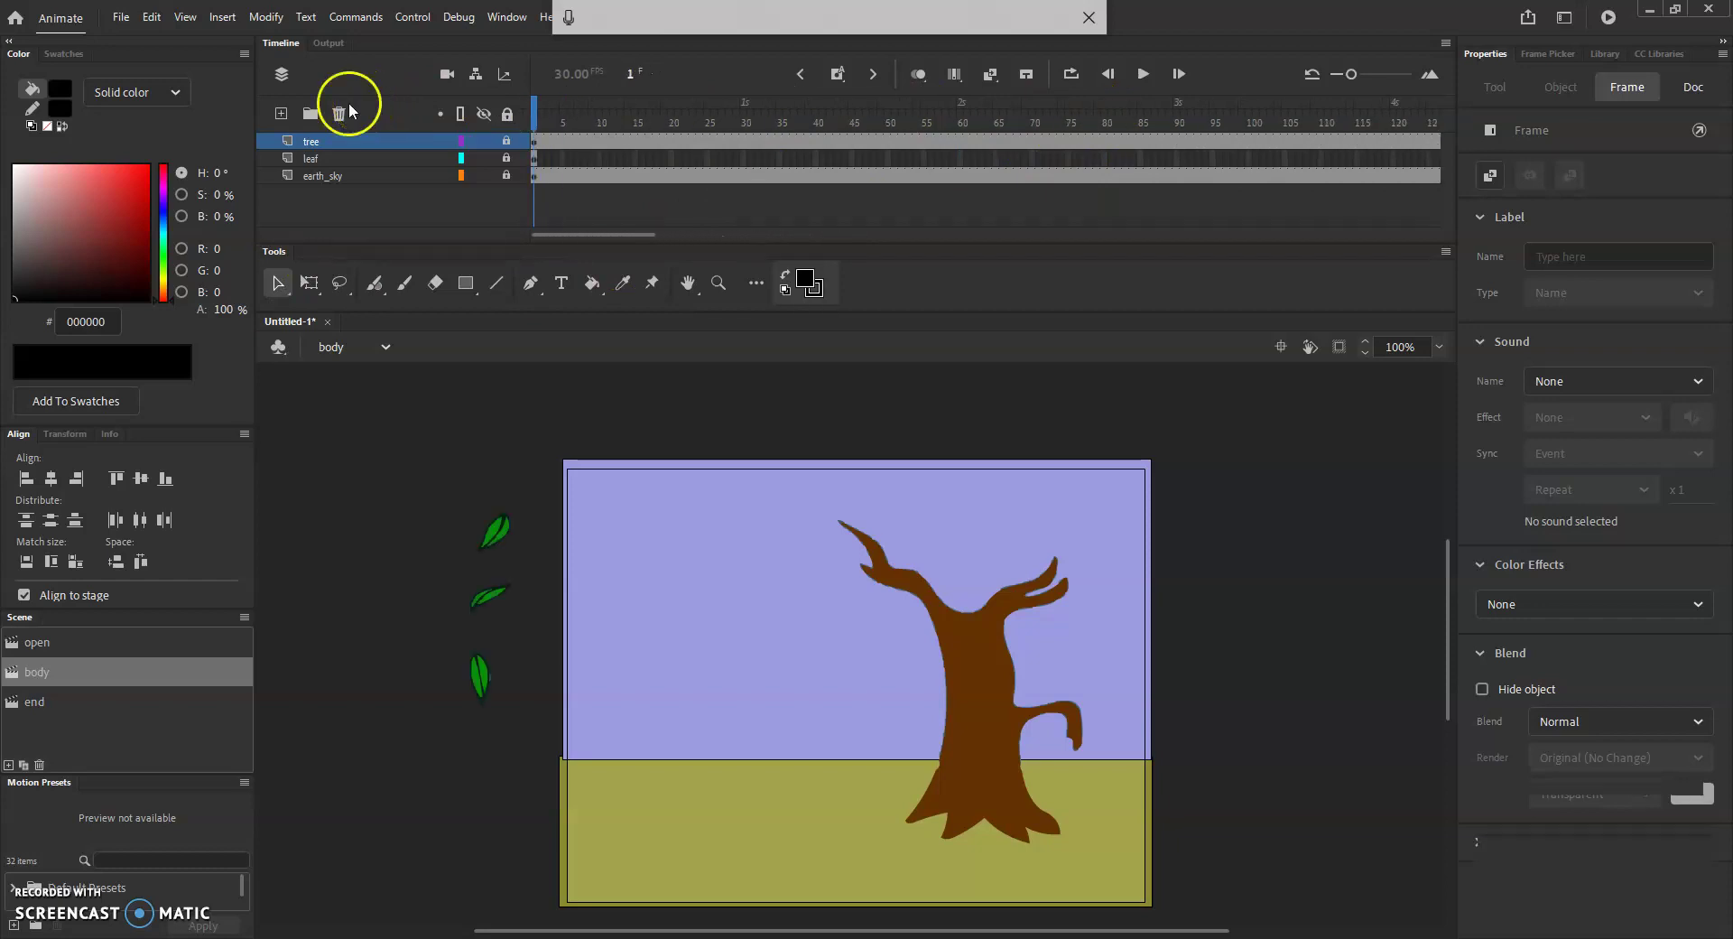
click(325, 158)
drag(325, 158, 327, 127)
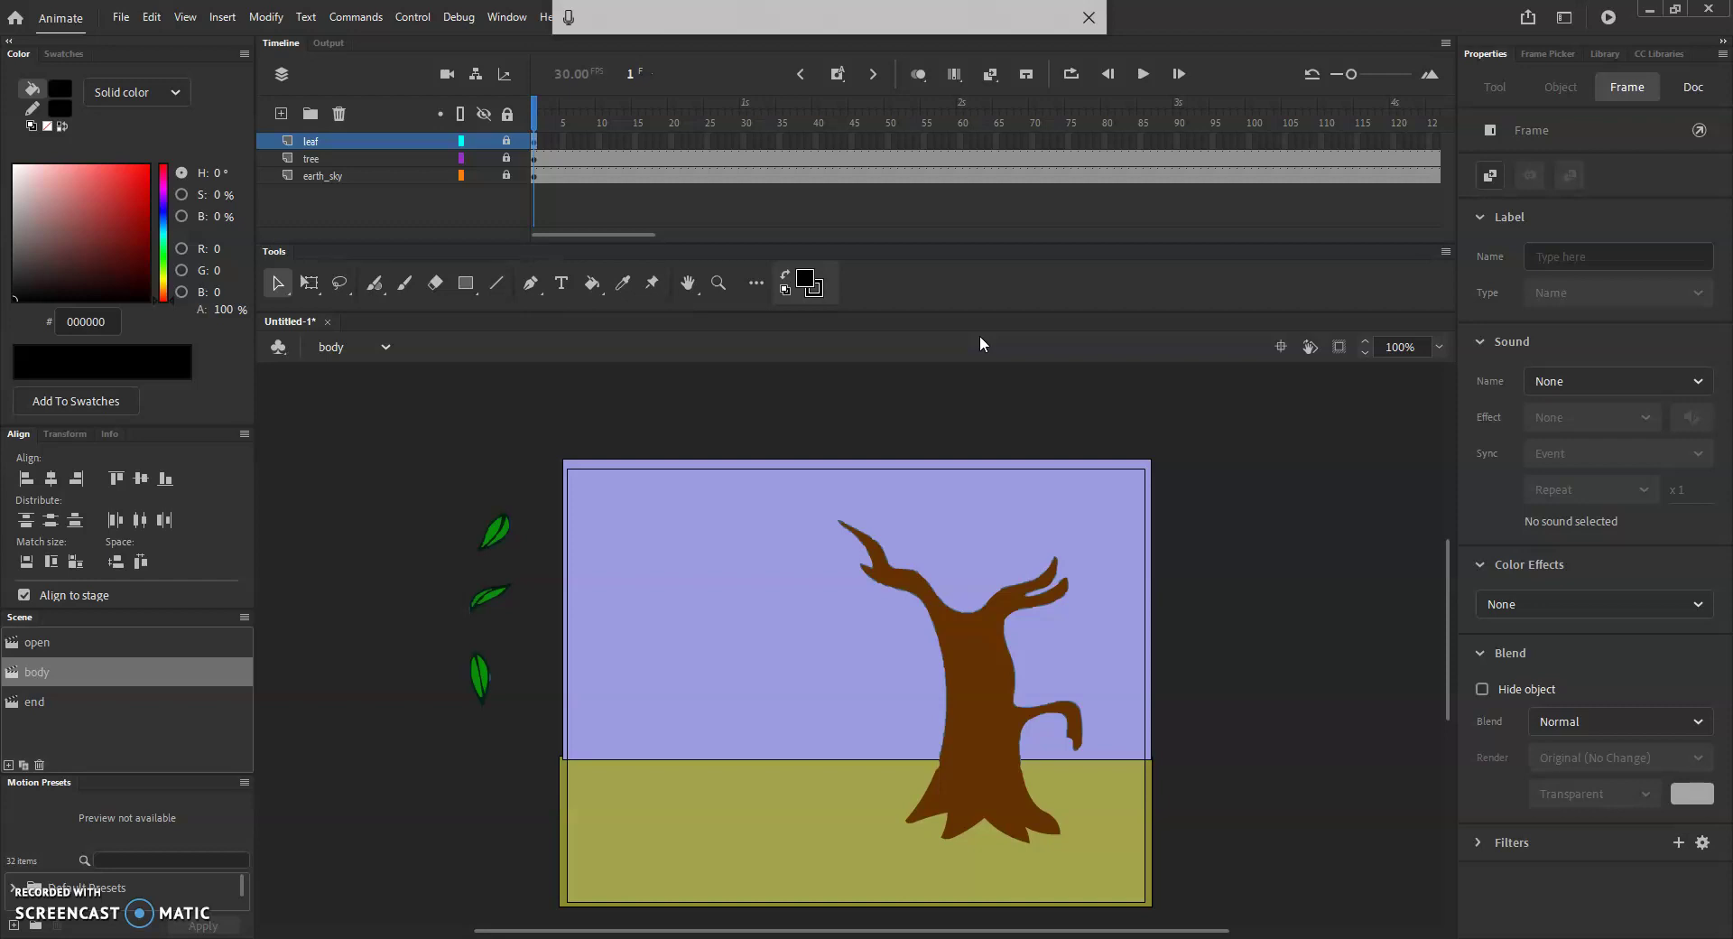
- Insert a new layer directly above the tree layer and name it "guide"
click(313, 164)
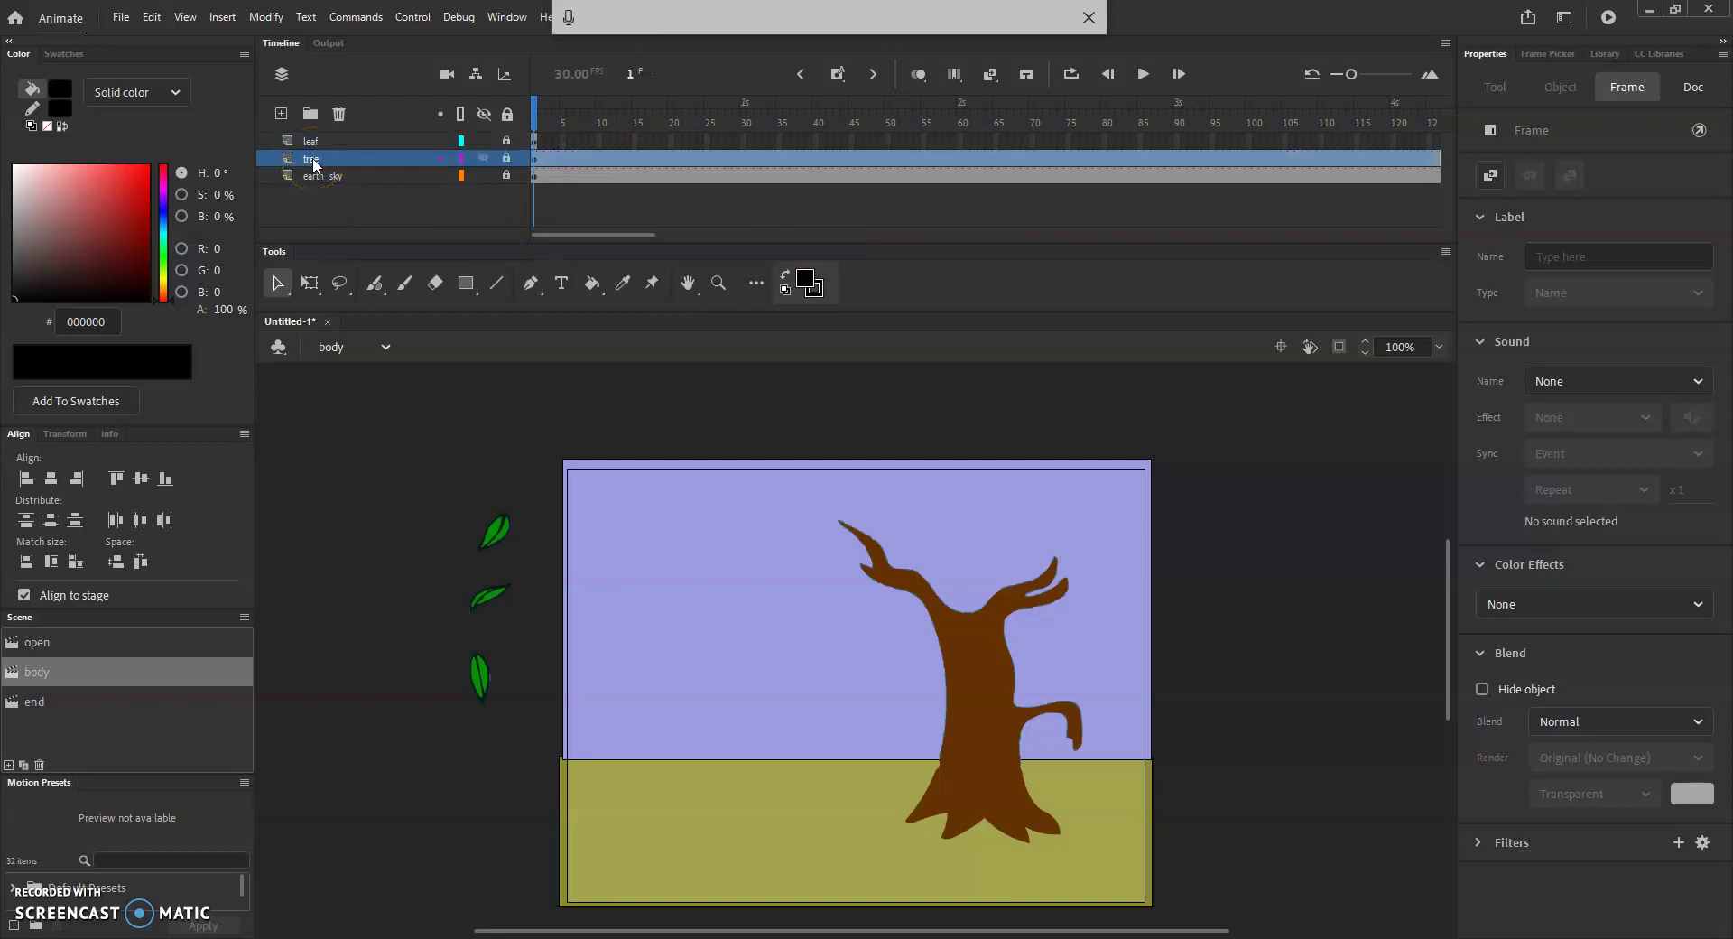
click(280, 114)
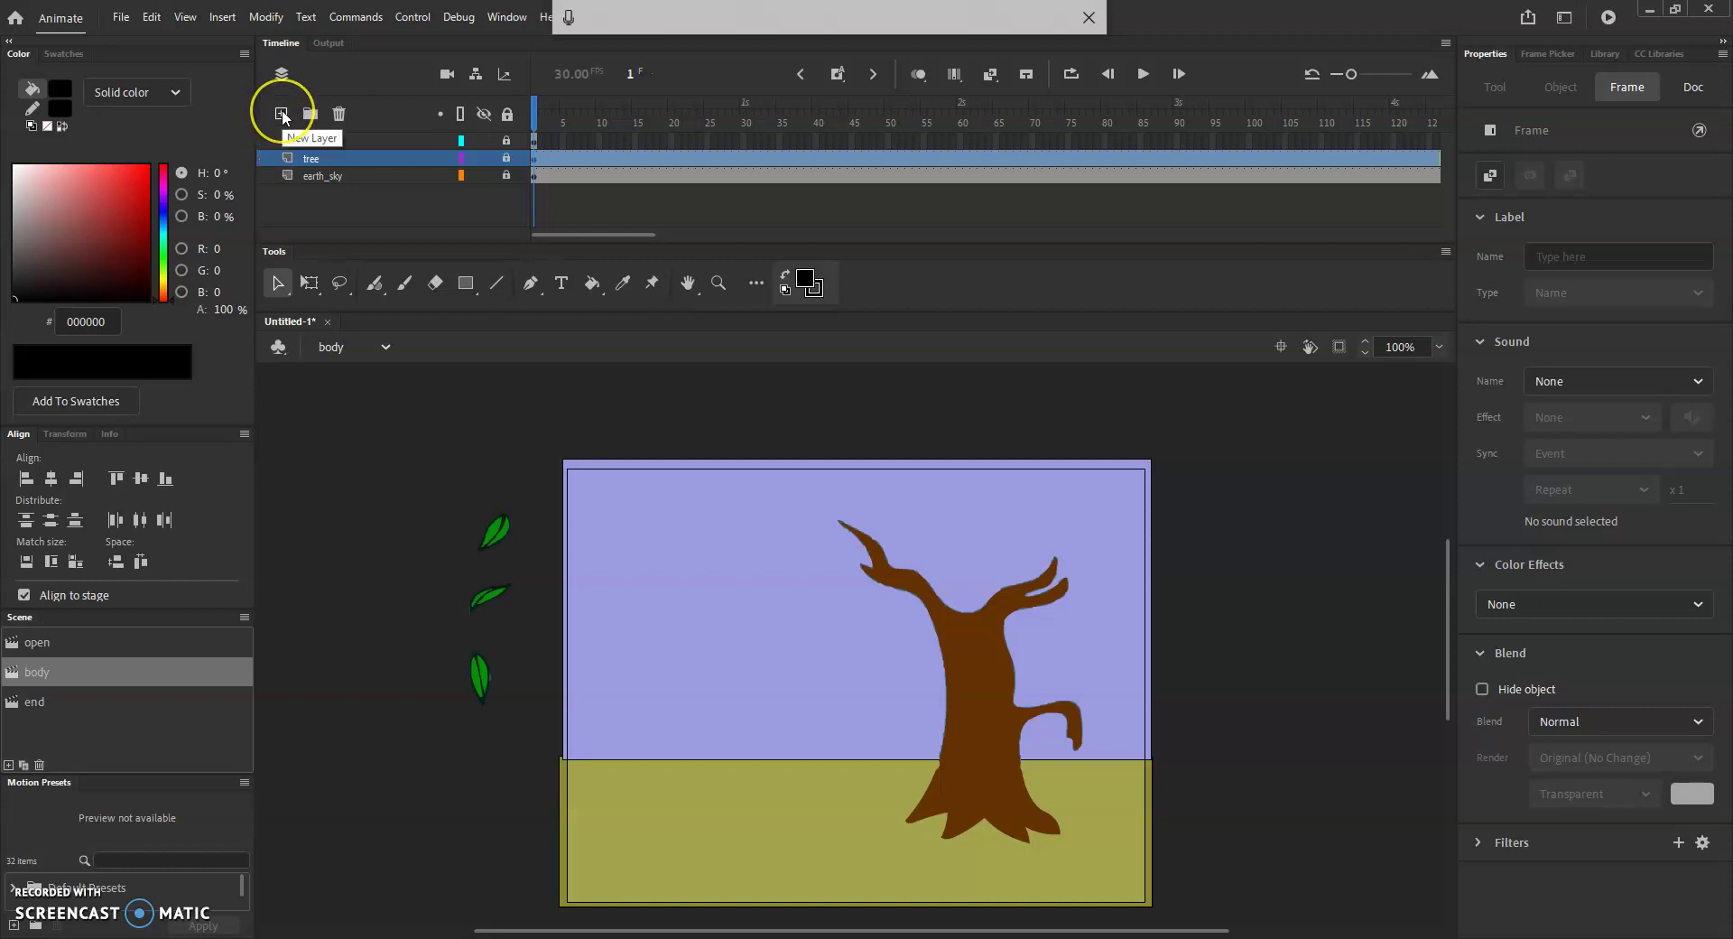
click(331, 165)
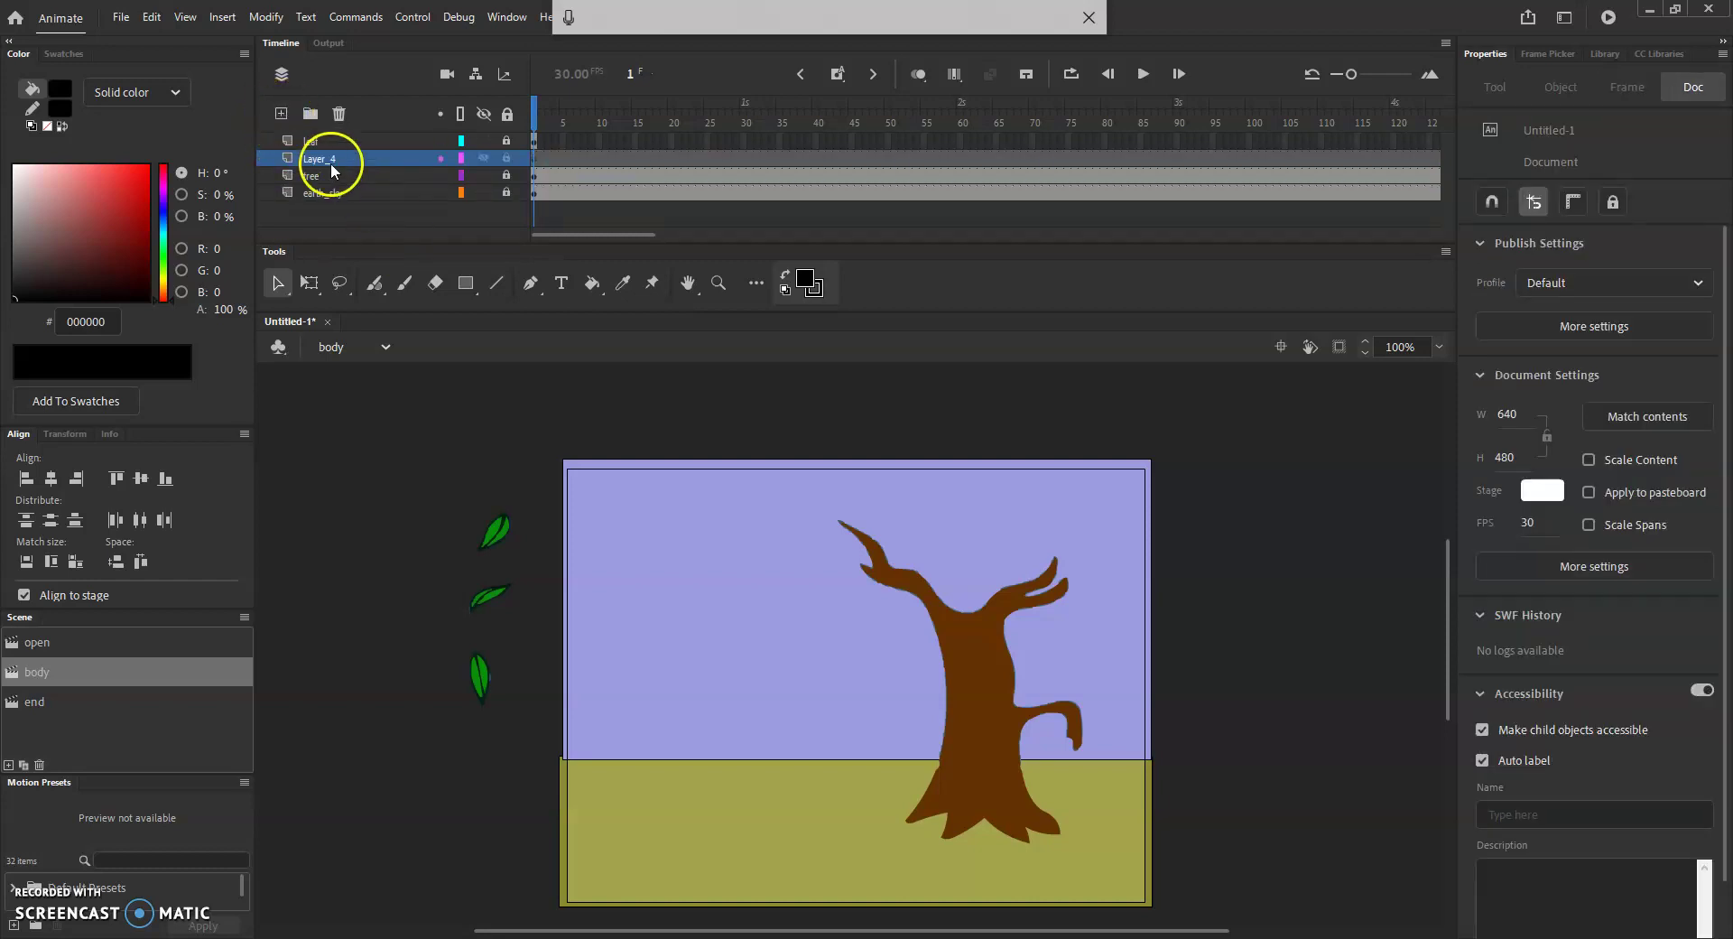
click(317, 218)
- On the guide layer, paint two curving red (#FF0000) leaf paths from beyond the stage to the branch and ground with a size 4 Classic Brush, and lock the layer
click(539, 161)
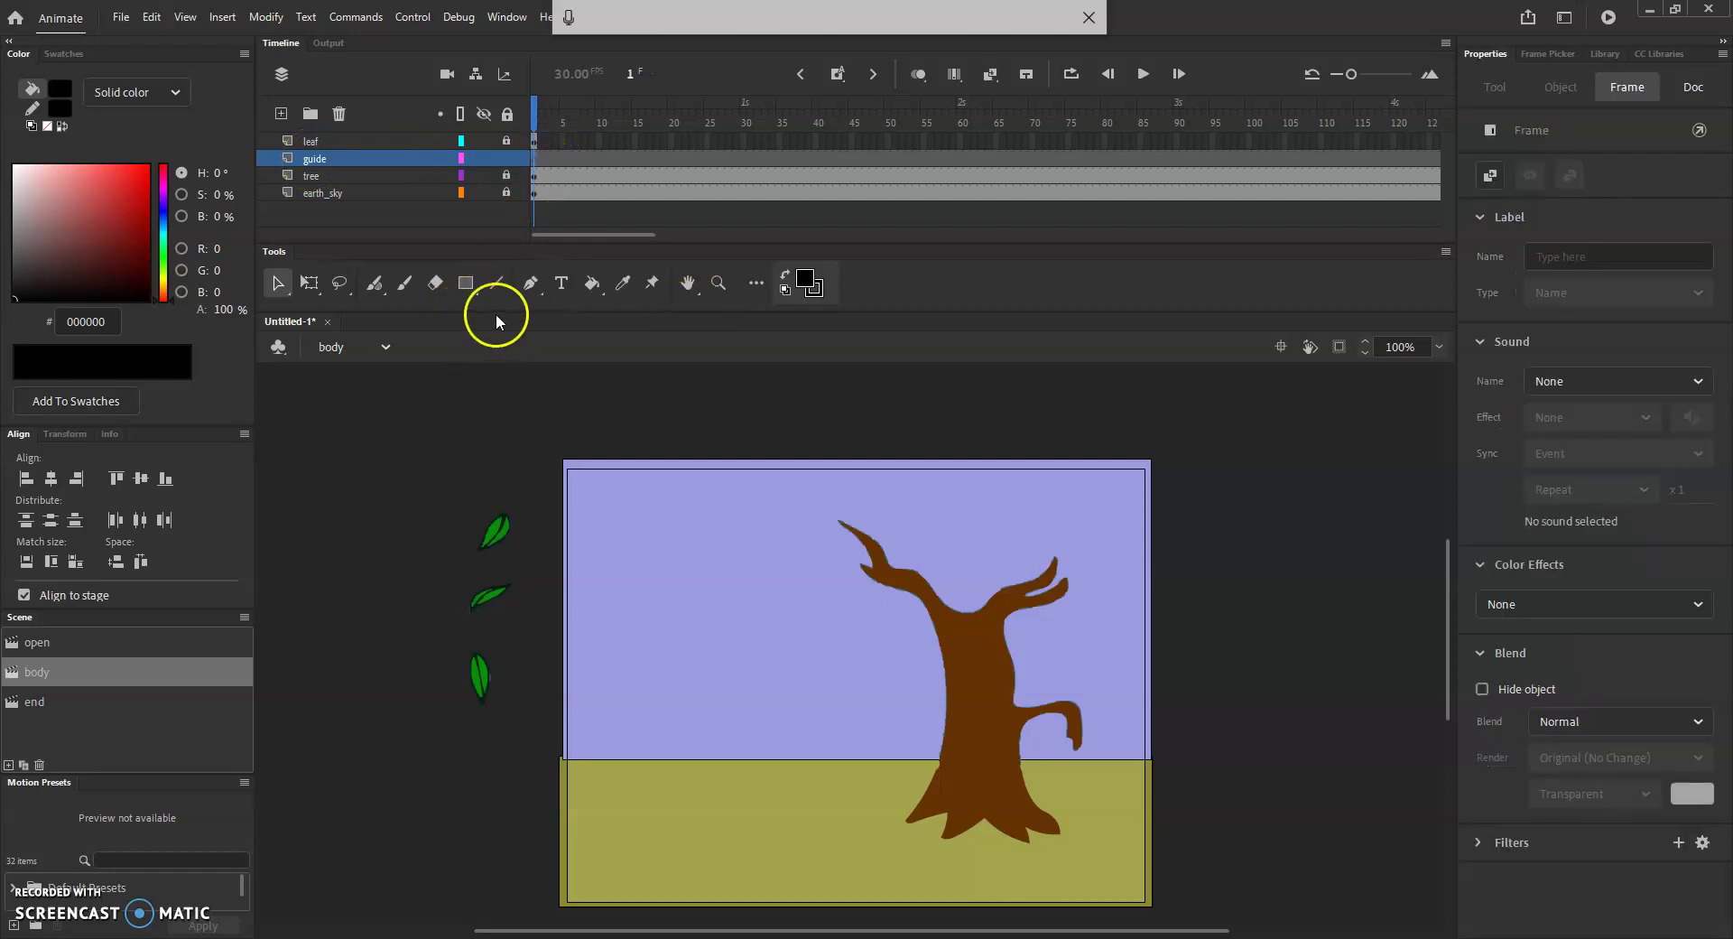
click(802, 278)
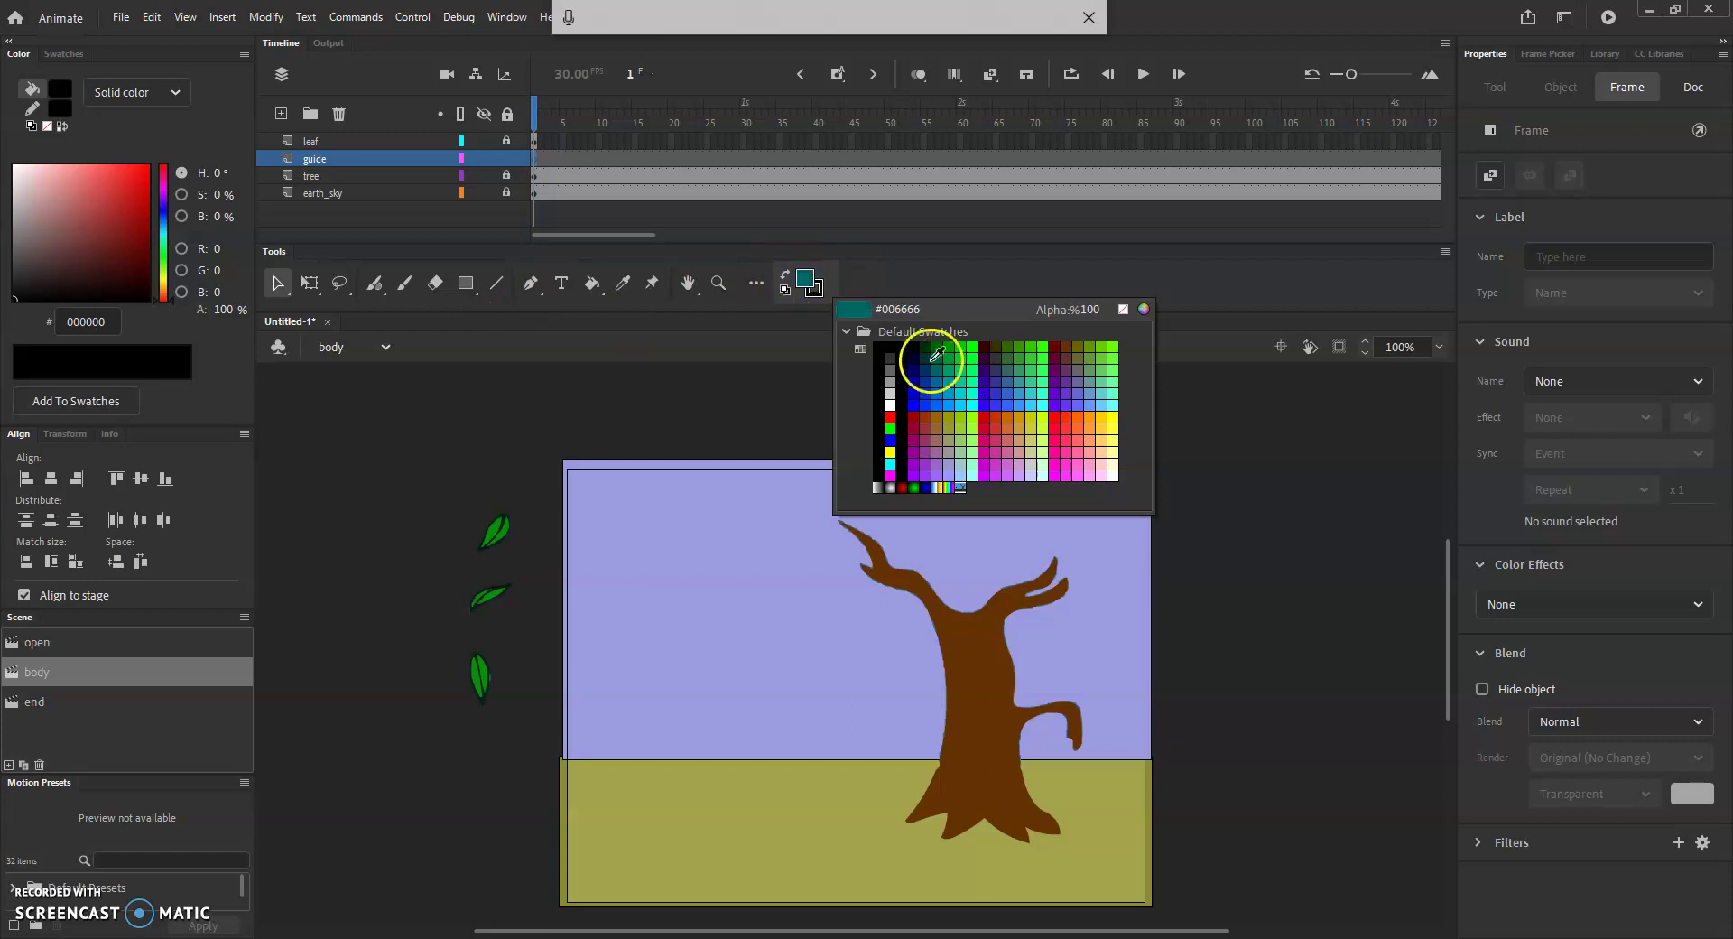
click(890, 417)
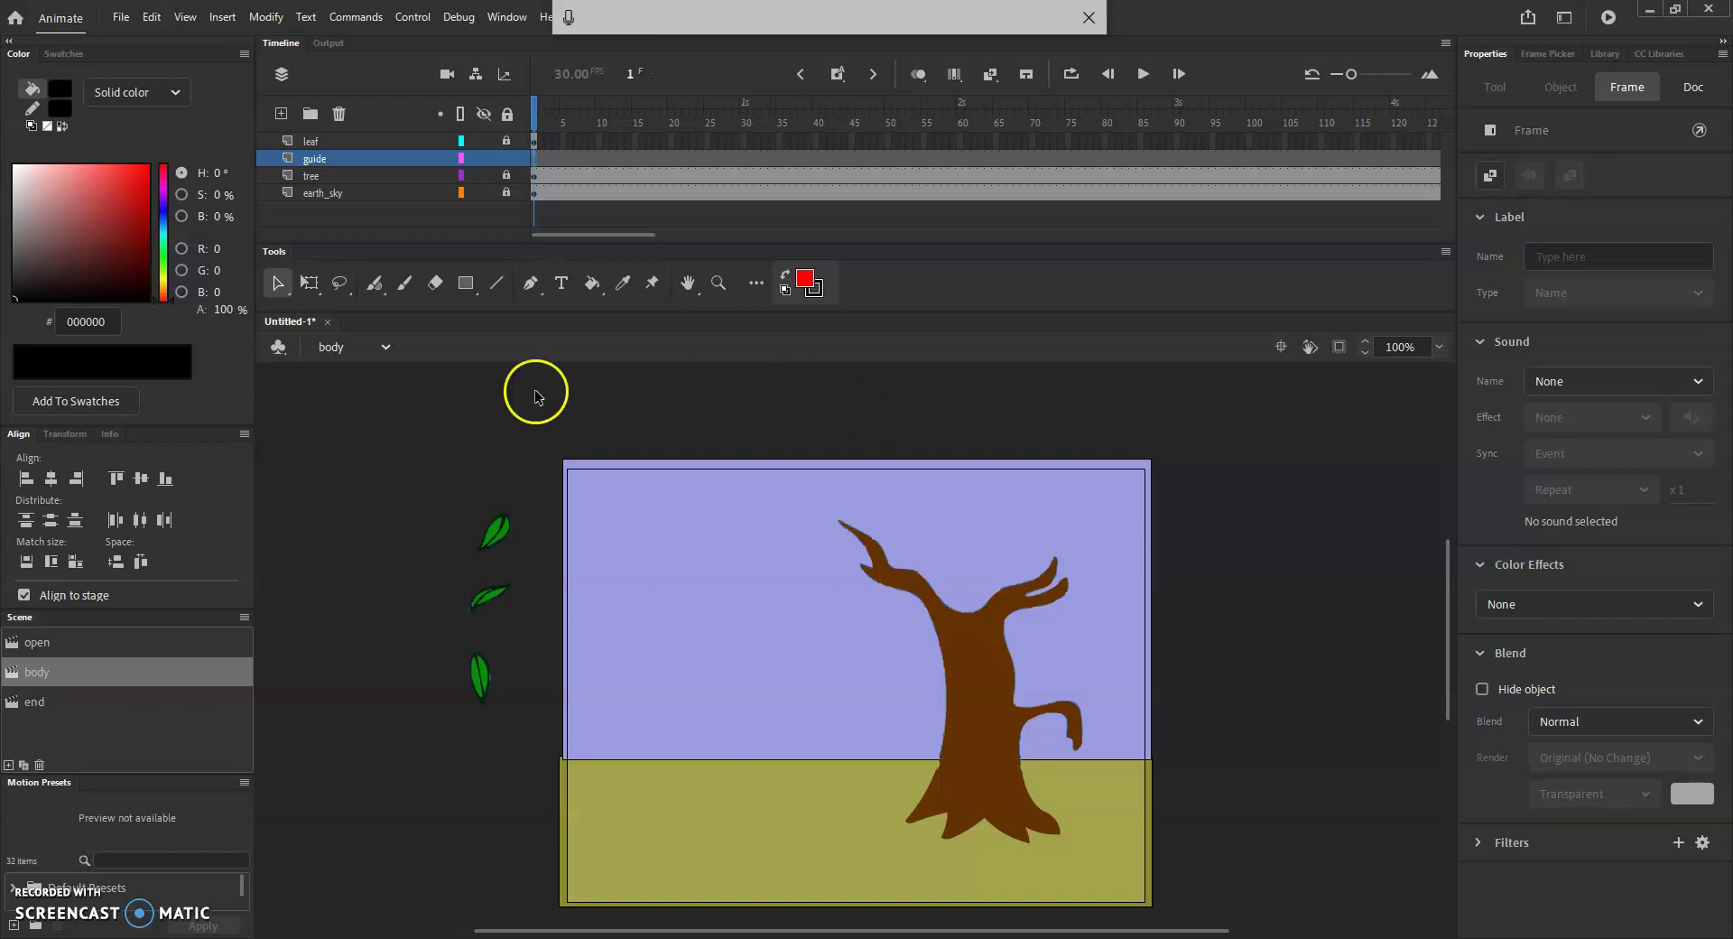
click(399, 286)
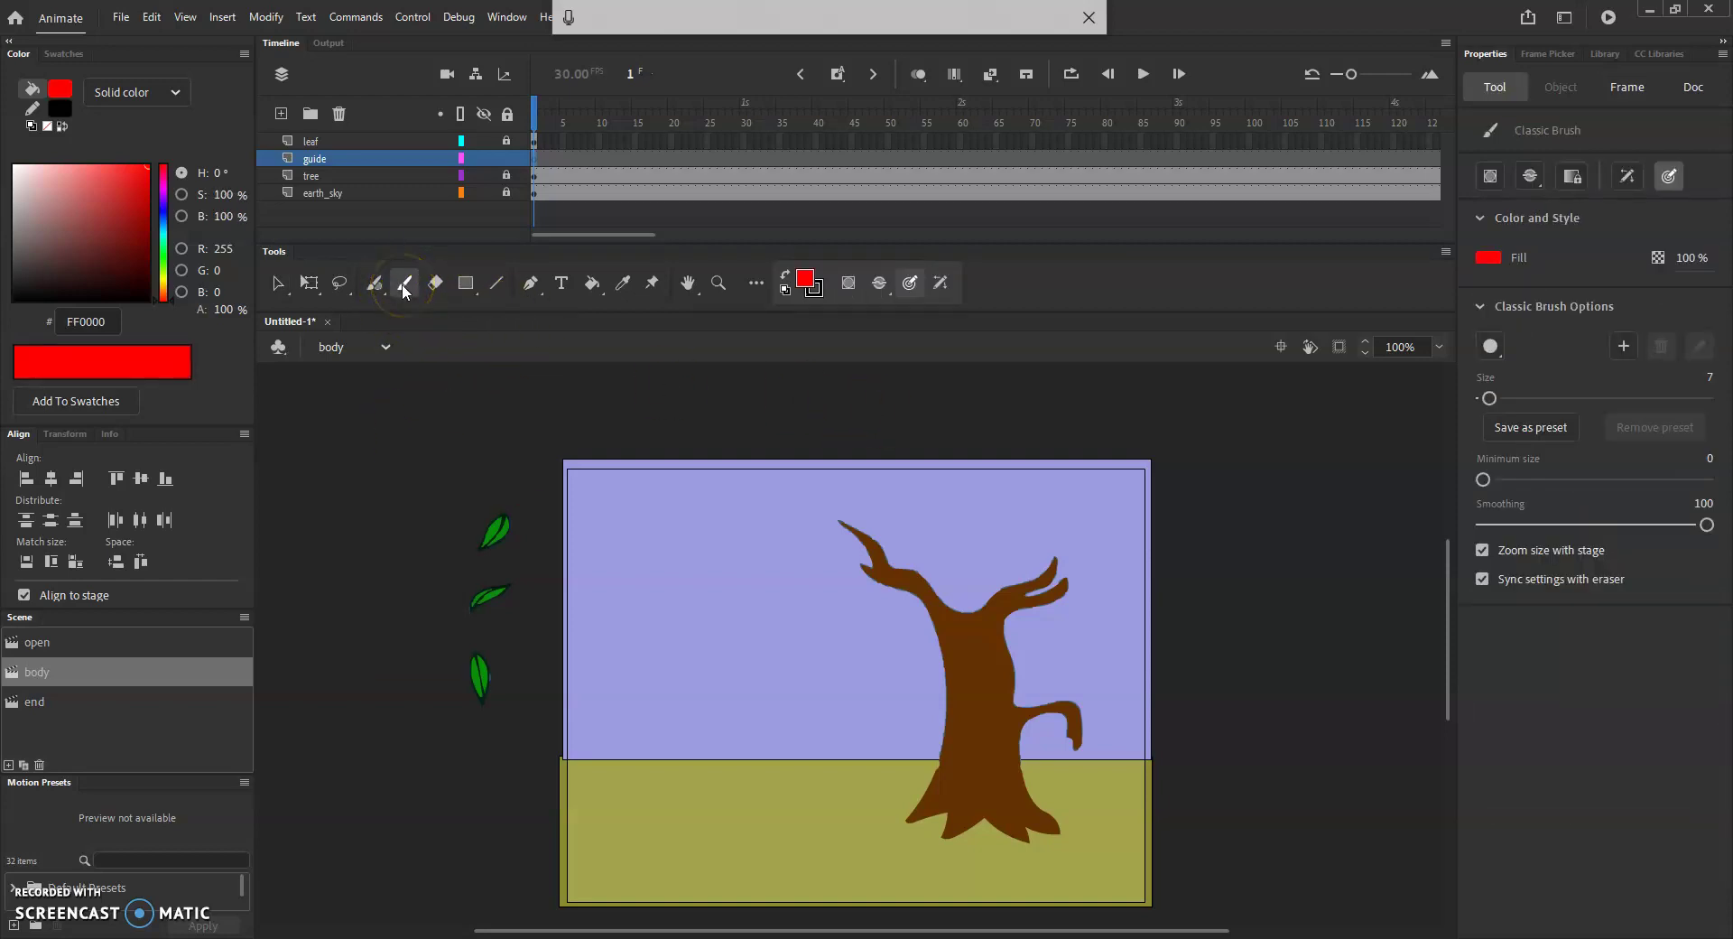
click(865, 555)
drag(1491, 397, 1487, 400)
mouse_move(837, 524)
mouse_down()
mouse_move(850, 575)
mouse_move(838, 516)
mouse_up()
mouse_move(837, 520)
mouse_down()
mouse_move(879, 579)
mouse_move(947, 542)
mouse_move(868, 582)
mouse_move(820, 569)
mouse_move(870, 575)
mouse_move(807, 585)
mouse_move(859, 565)
mouse_move(853, 581)
mouse_move(859, 558)
mouse_move(813, 588)
mouse_move(677, 598)
mouse_move(646, 581)
mouse_move(626, 530)
mouse_move(630, 504)
mouse_move(670, 490)
mouse_move(725, 533)
mouse_move(730, 572)
mouse_move(704, 611)
mouse_move(619, 640)
mouse_move(436, 596)
mouse_up()
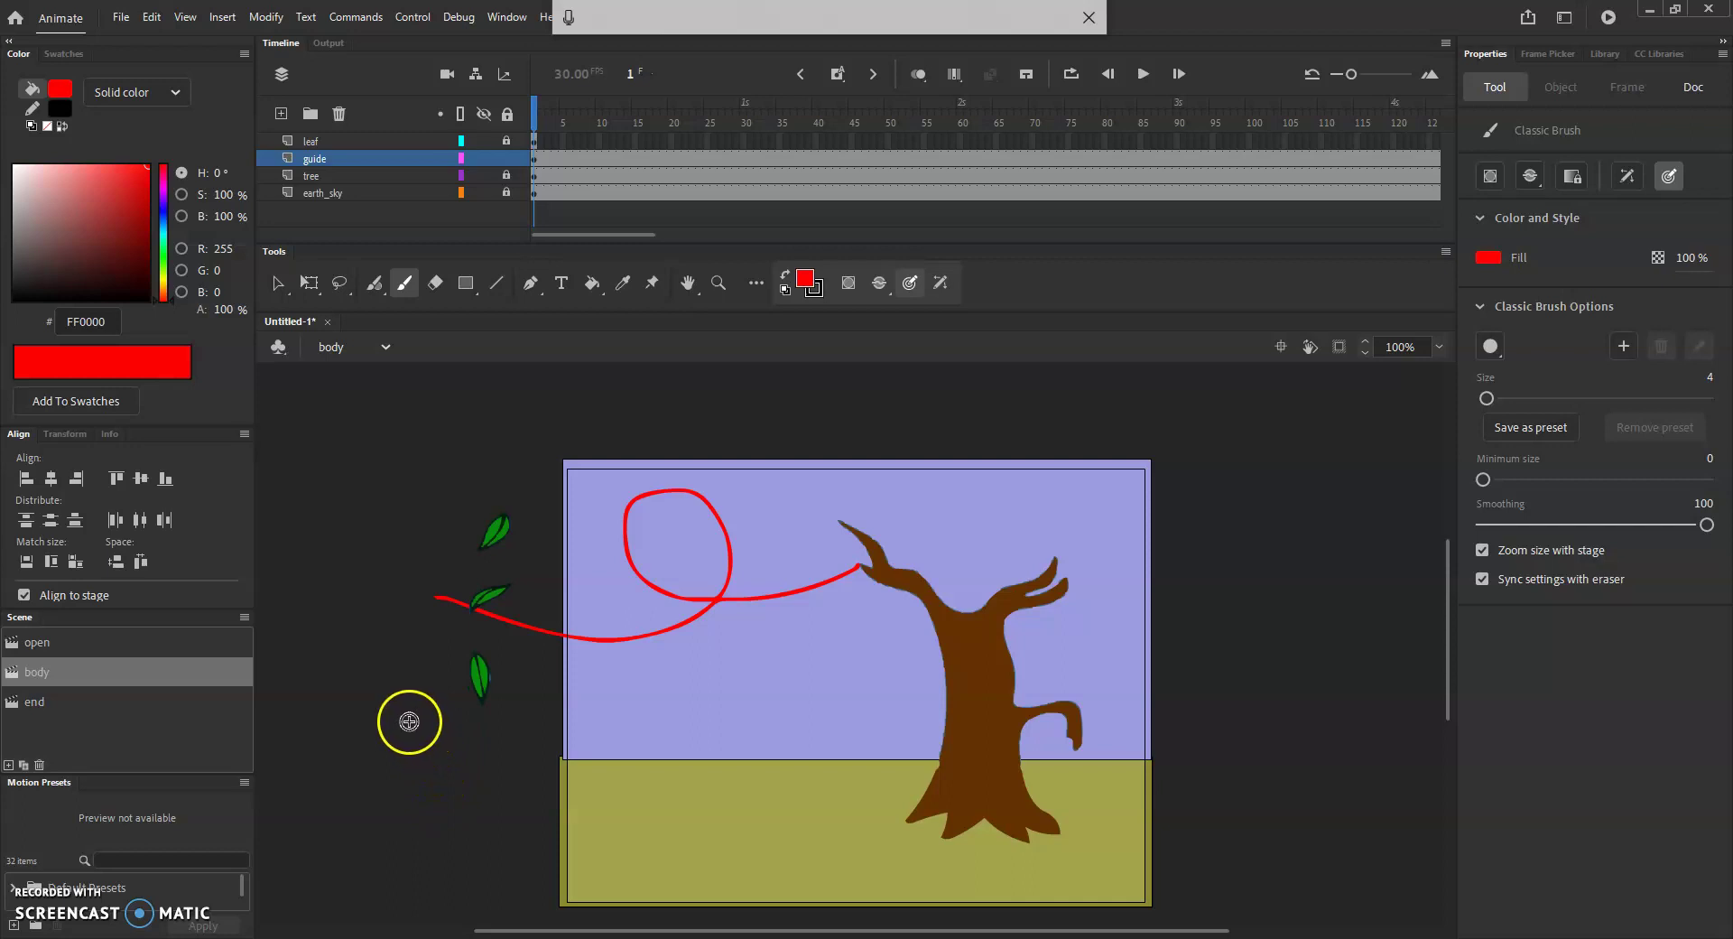
mouse_move(408, 713)
mouse_down()
mouse_move(601, 798)
mouse_move(789, 797)
mouse_move(1012, 752)
mouse_move(1053, 730)
mouse_move(1077, 678)
mouse_move(988, 740)
mouse_move(921, 757)
mouse_move(771, 747)
mouse_move(722, 707)
mouse_move(752, 789)
mouse_move(813, 863)
mouse_move(847, 878)
mouse_move(970, 875)
mouse_up()
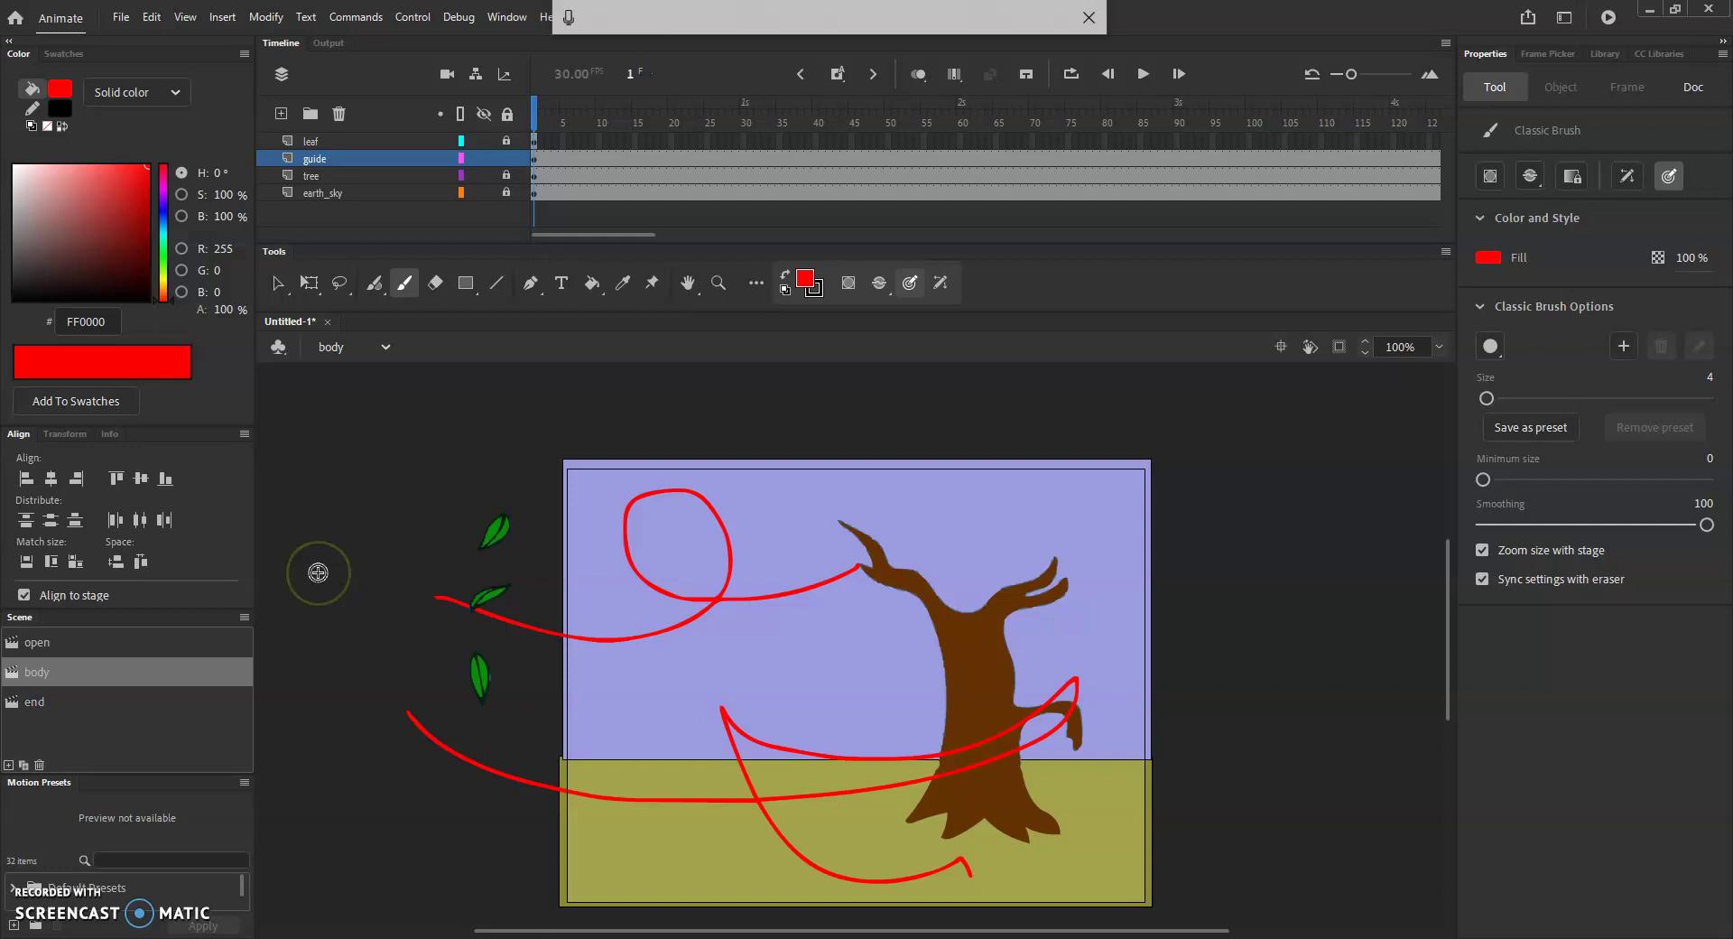
click(506, 158)
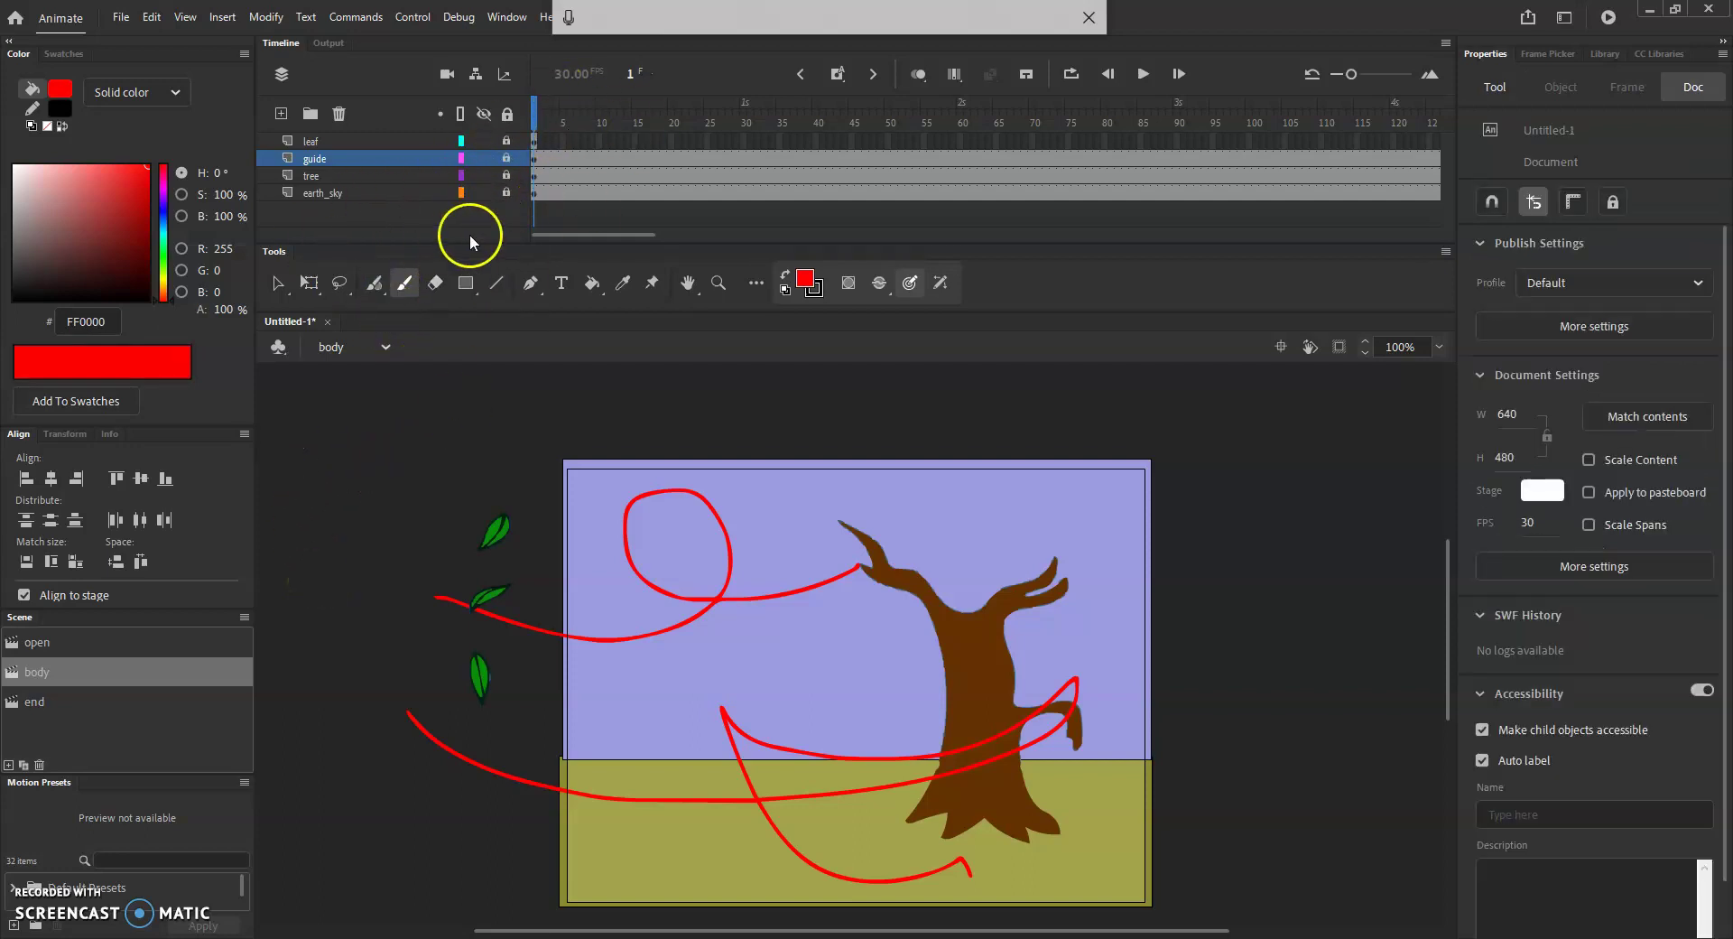
- Make frame 1 of the leaf layer active and switch to the Selection tool
click(534, 140)
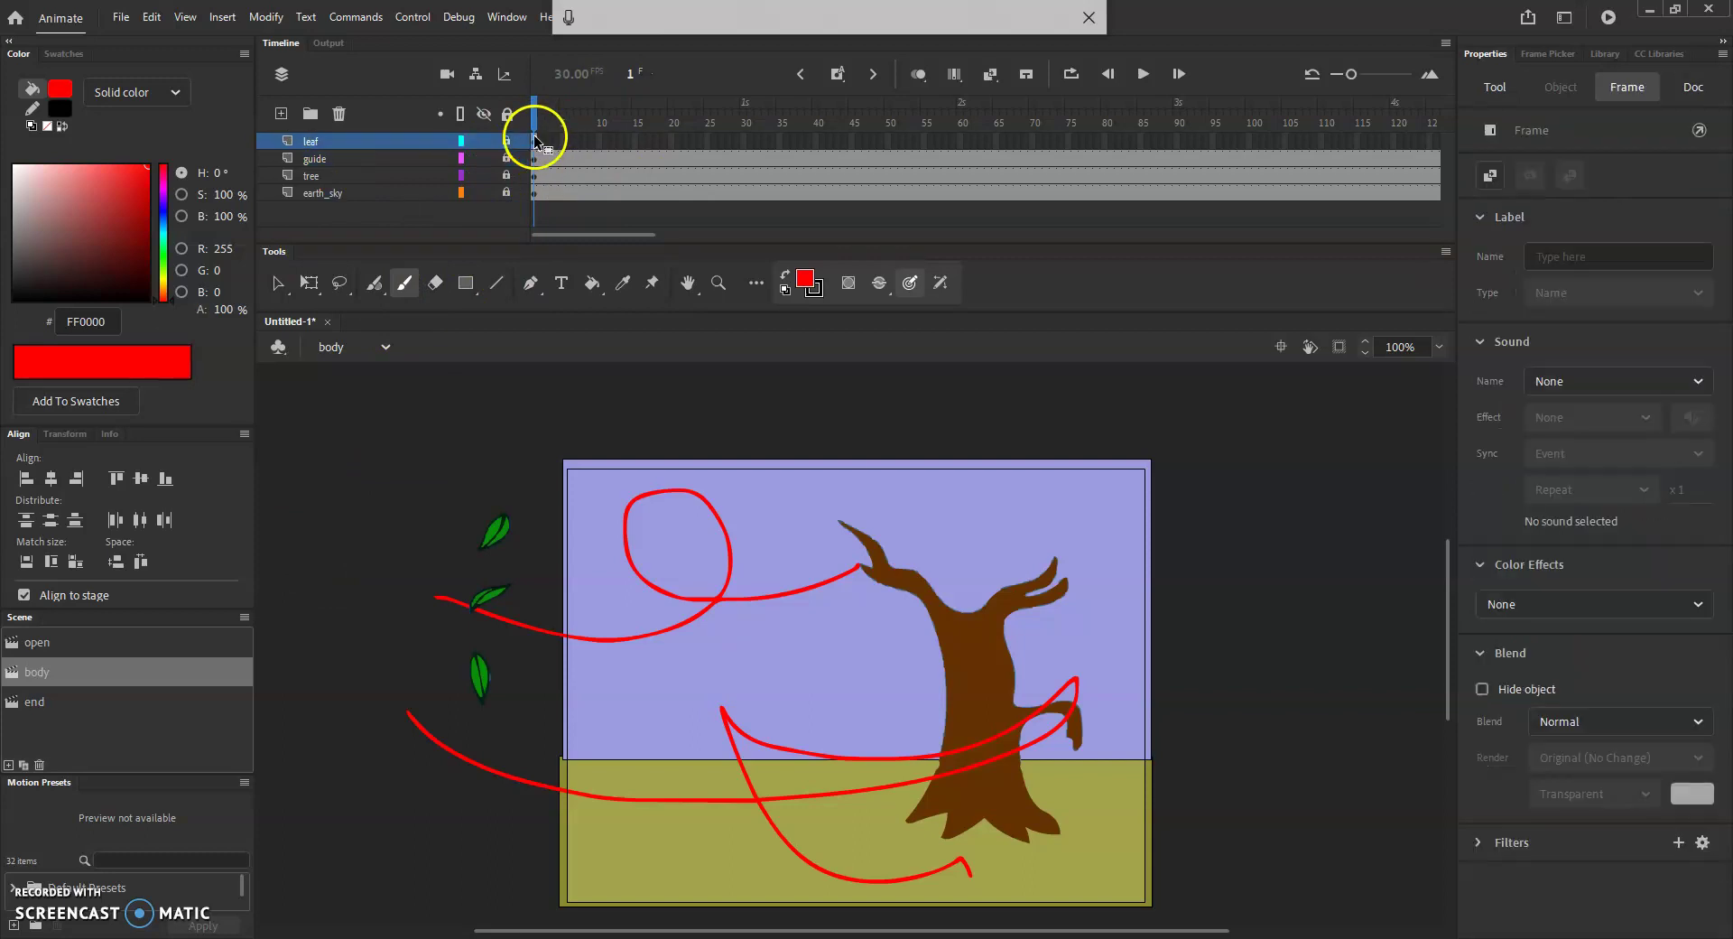
click(278, 291)
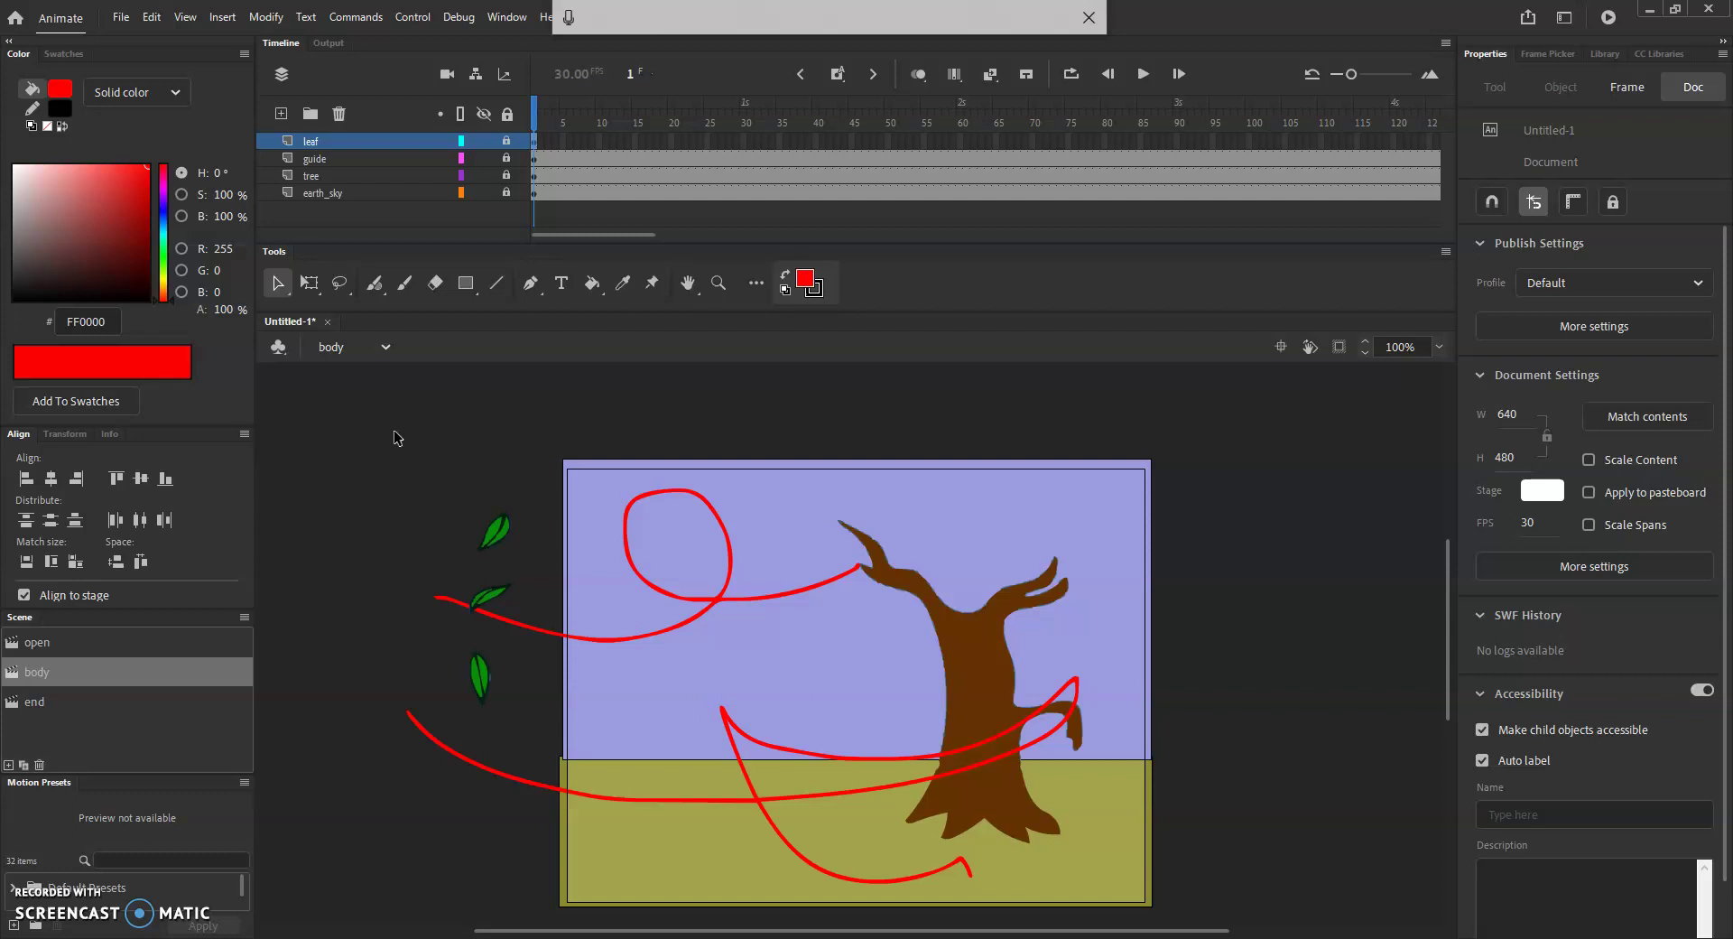
click(873, 546)
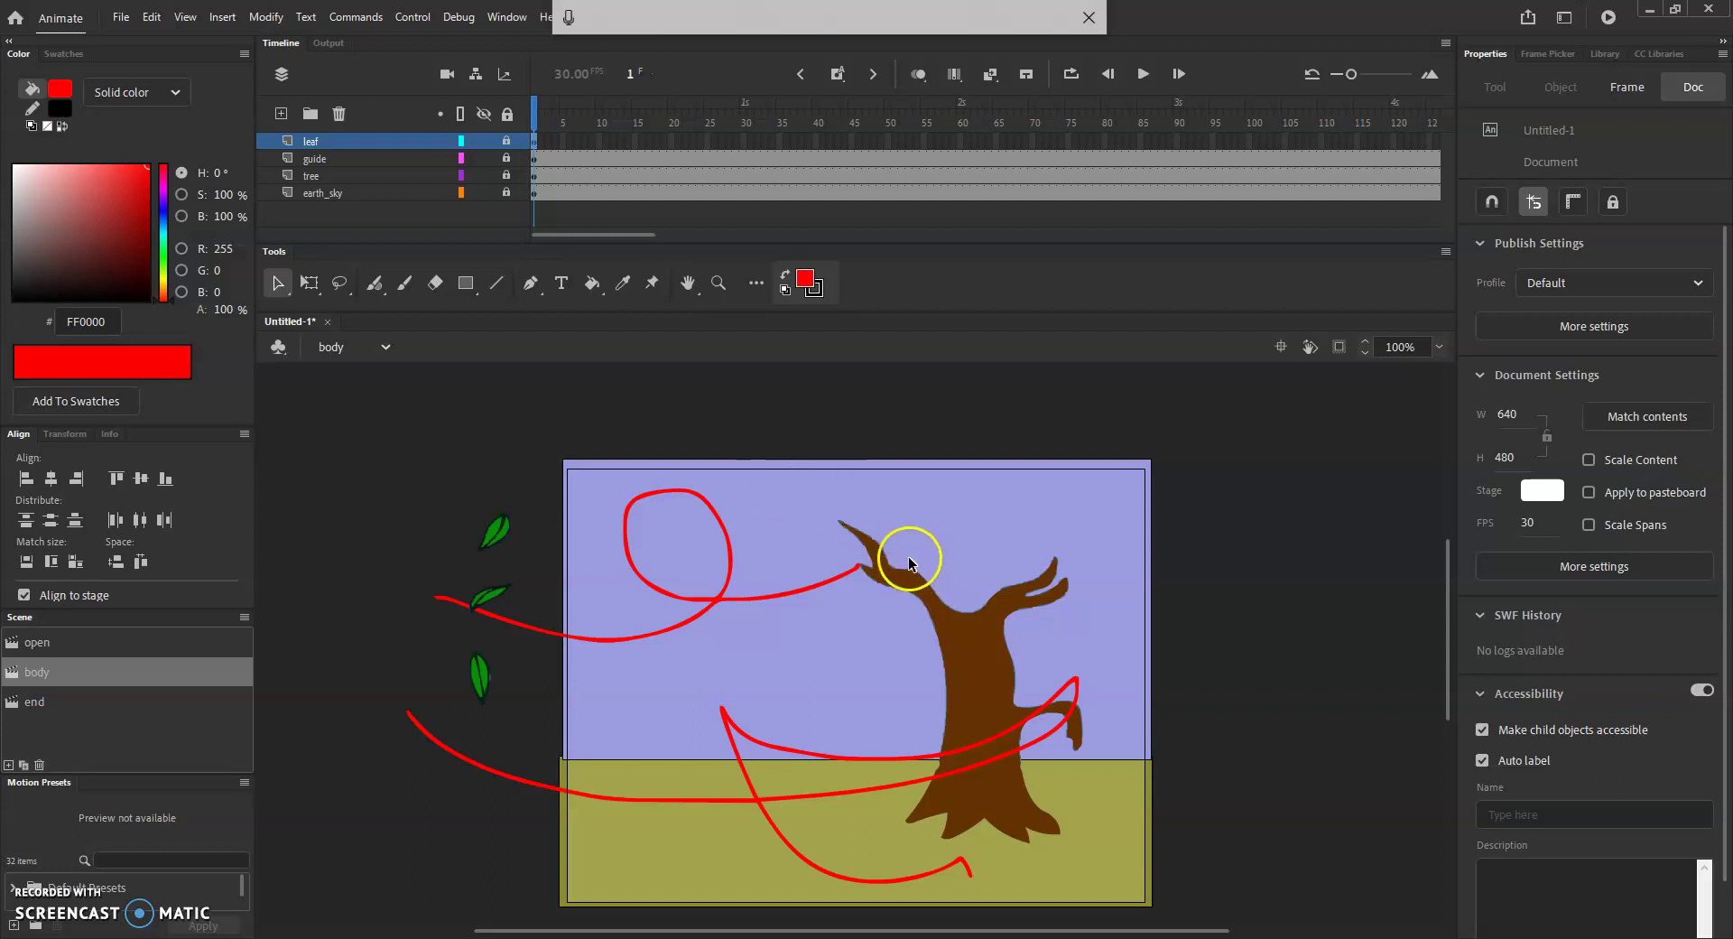